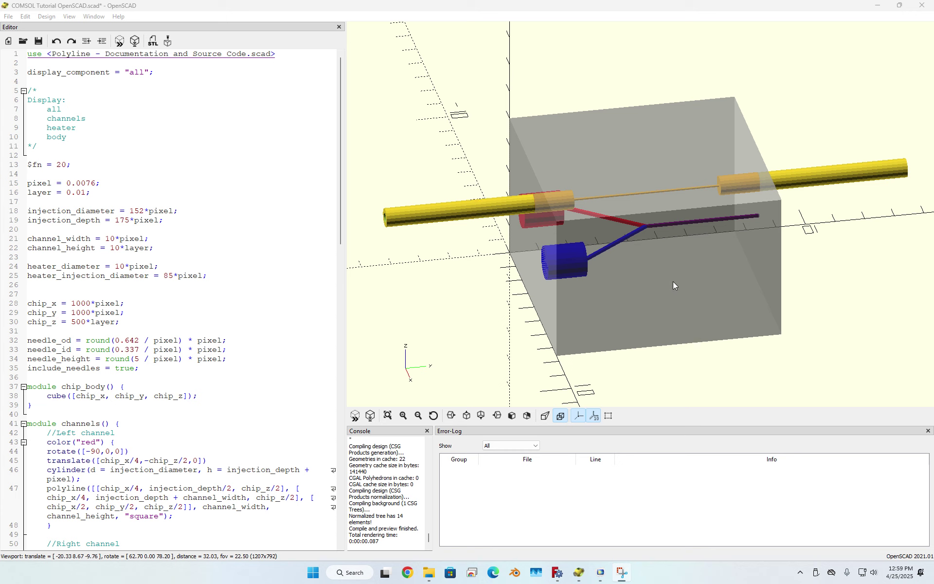
Set display_component to "channels", preview the channels on their own and save the OpenSCAD file.
middle_click_drag(584, 244, 573, 258)
left_click_drag(471, 278, 472, 283)
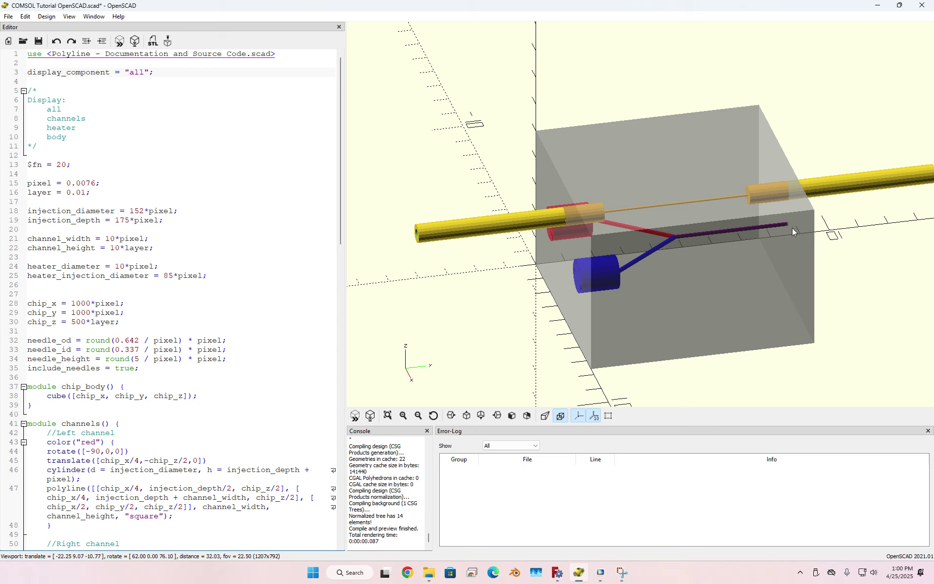
double_click(139, 73)
scroll(193, 173, "down", 4)
scroll(192, 173, "up", 4)
type("channels")
left_click(356, 416)
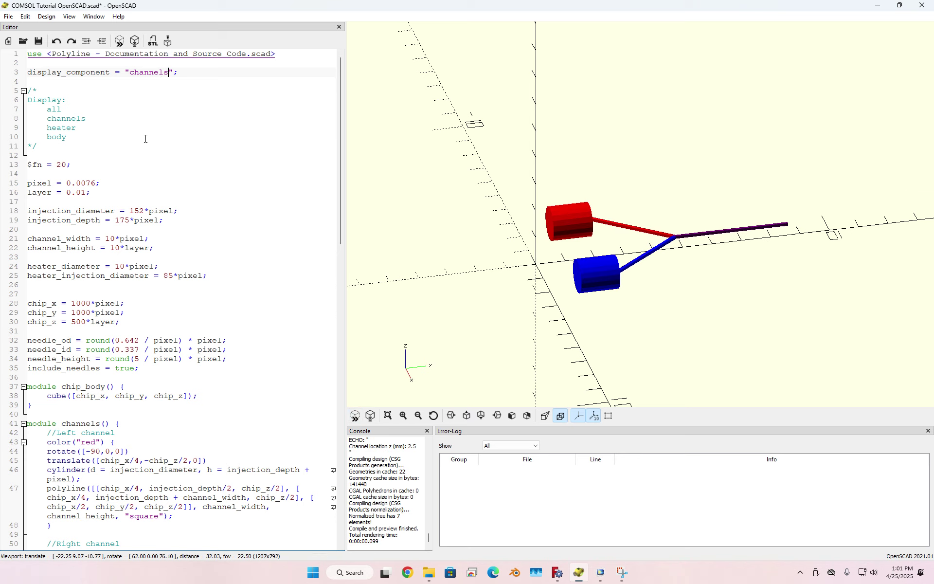
left_click(38, 42)
Switch to FreeCAD, create a new document and open the COMSOL Tutorial OpenSCAD file.
left_click(555, 576)
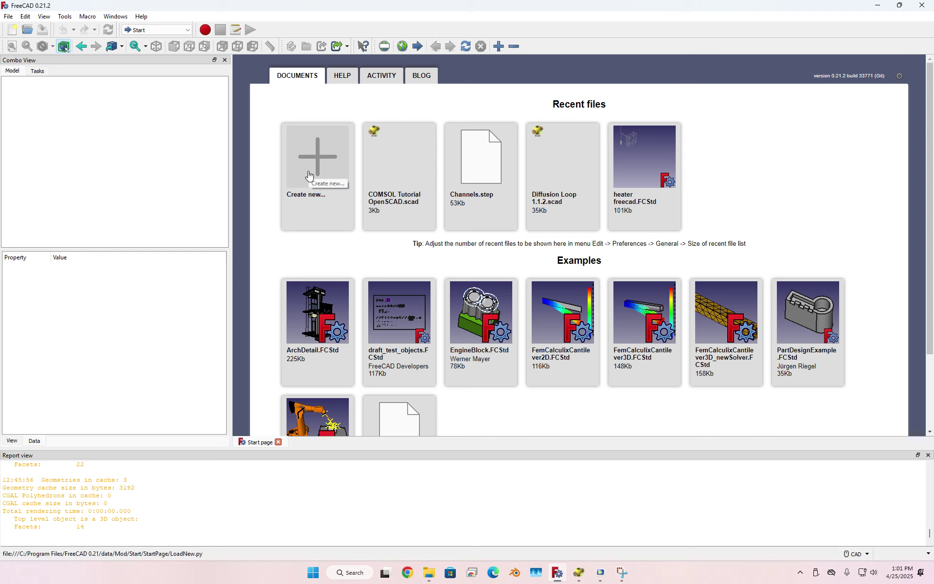
left_click(313, 157)
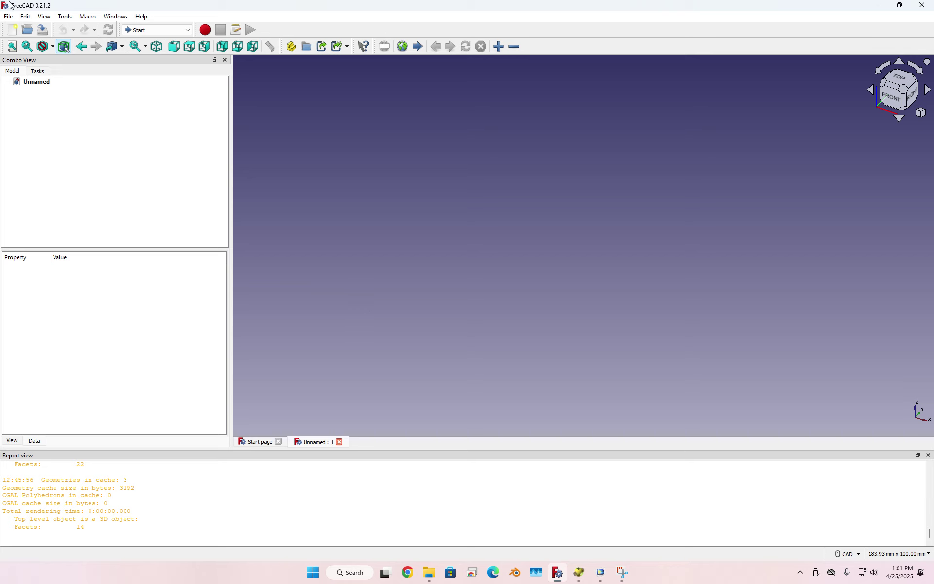
left_click(8, 16)
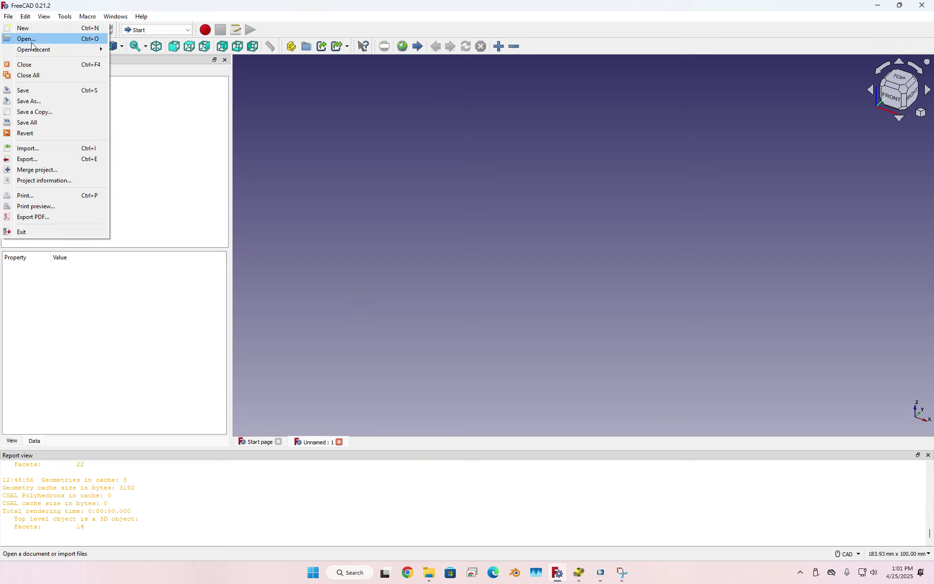
left_click(295, 364)
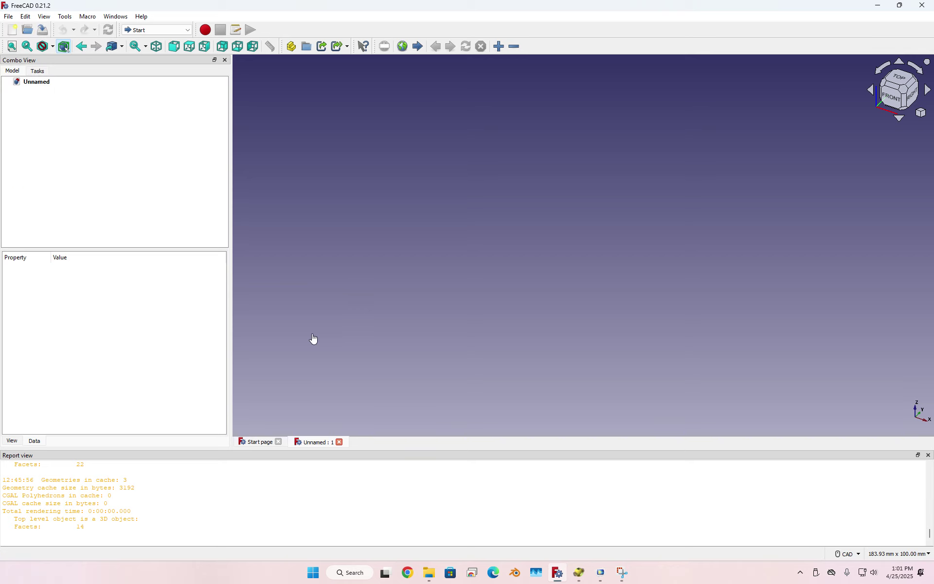
left_click(8, 16)
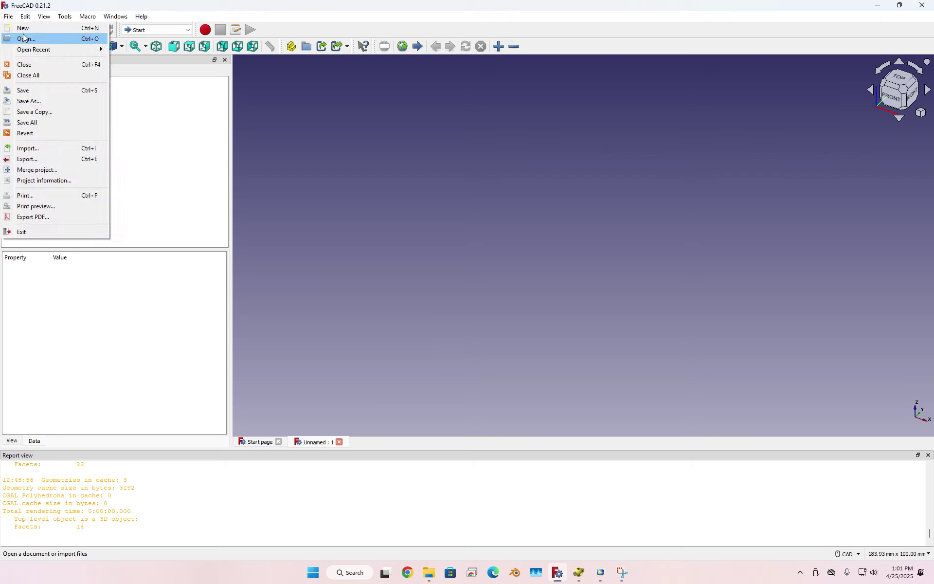
left_click(22, 35)
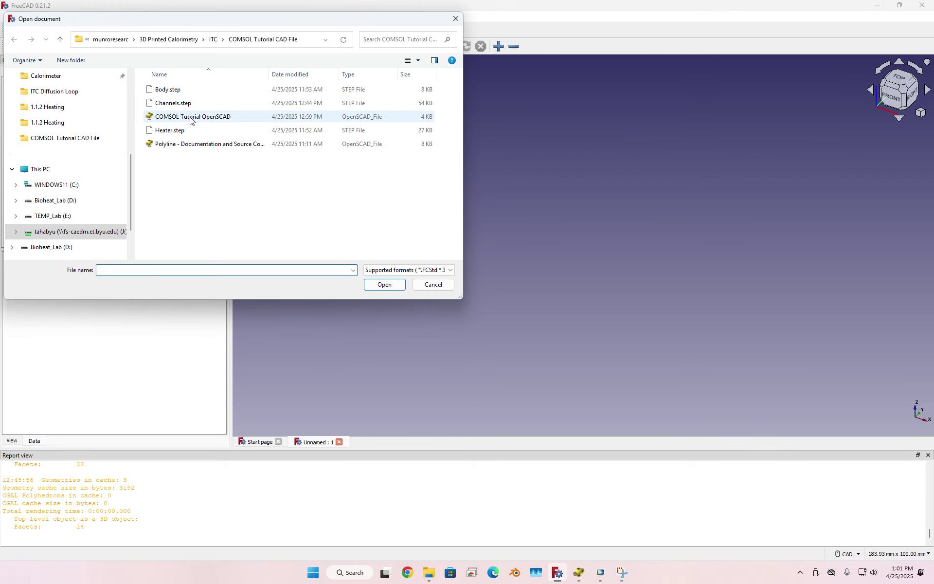
left_click(191, 120)
double_click(190, 119)
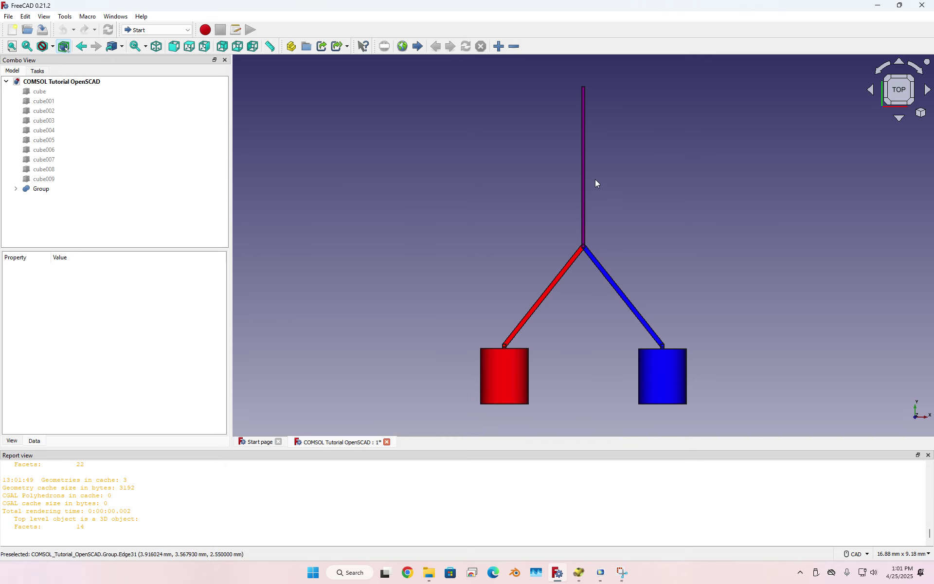
Export the Group of channels as Channels in the STEP with colors format with millimeter units, replacing the existing file.
left_click(47, 189)
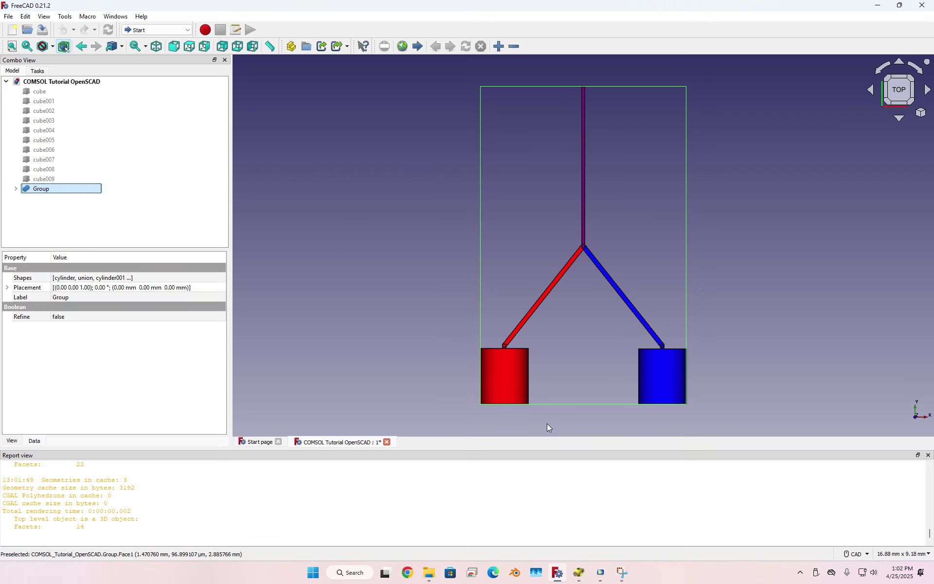
left_click(914, 104)
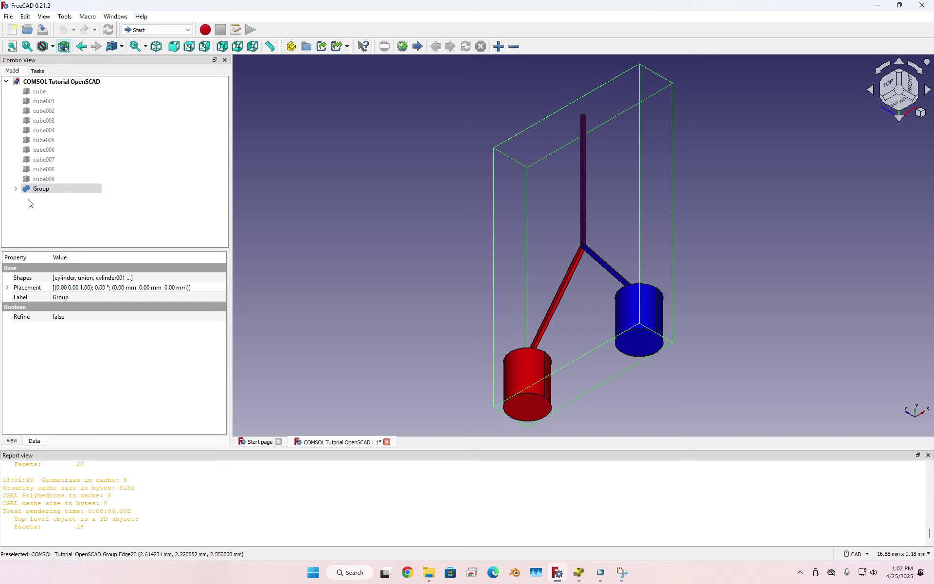
left_click(16, 189)
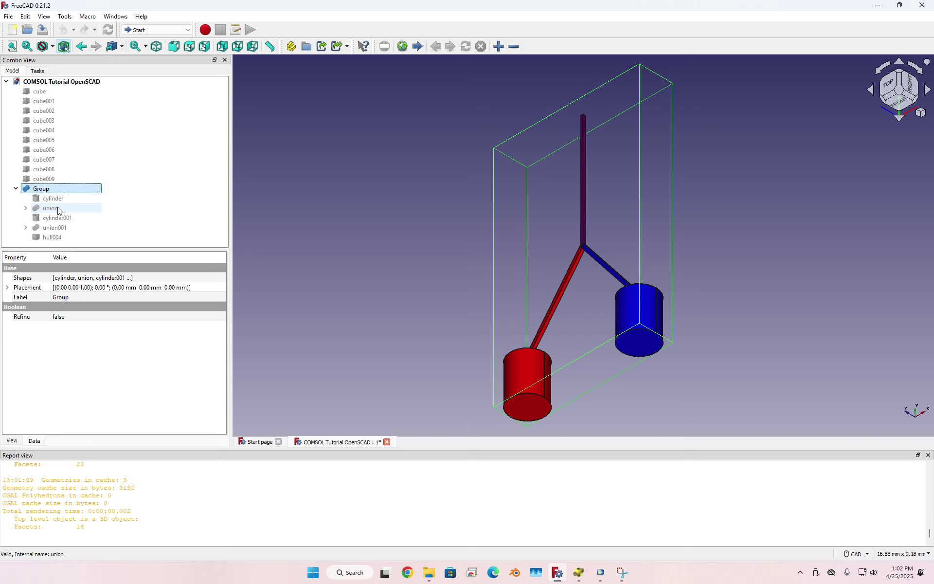
left_click(16, 188)
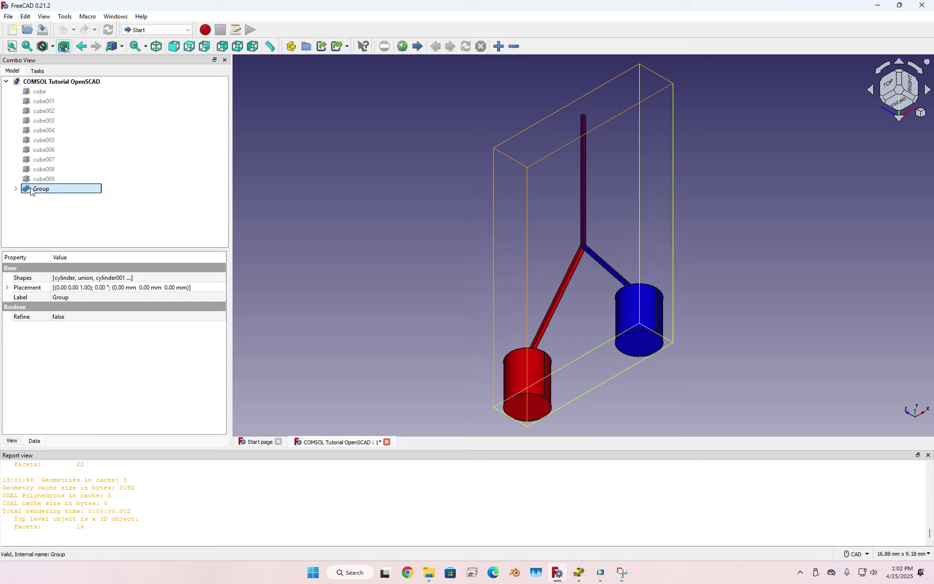
left_click(9, 18)
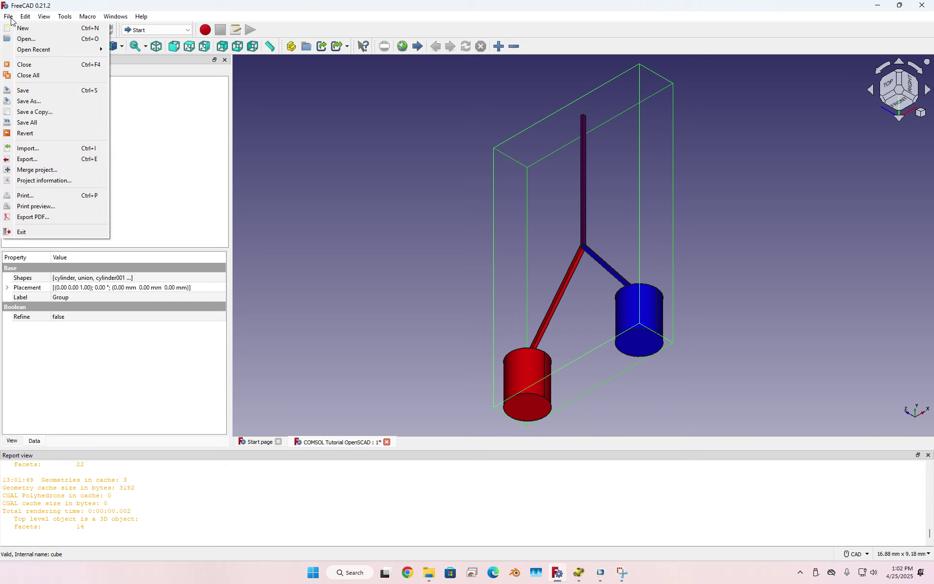
left_click(47, 160)
left_click(138, 247)
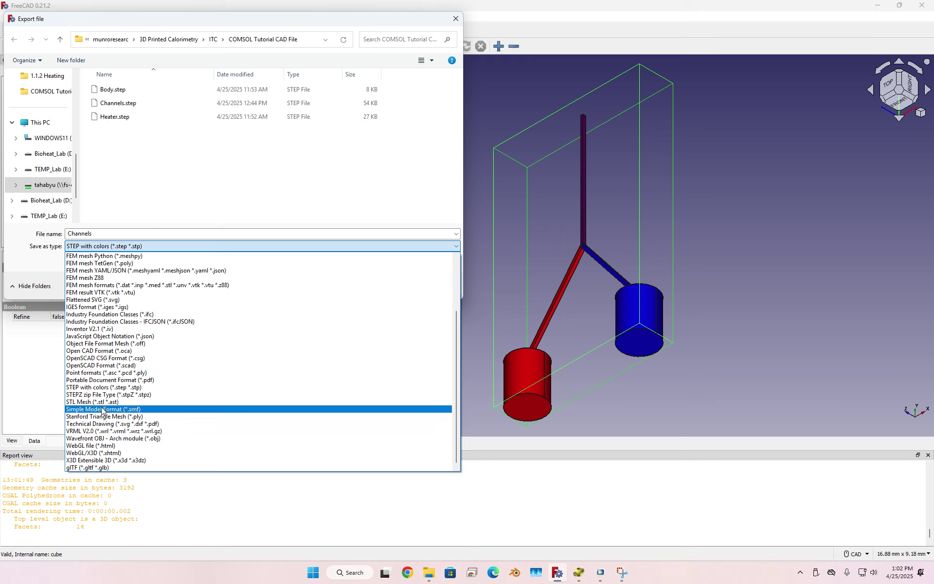
left_click(96, 387)
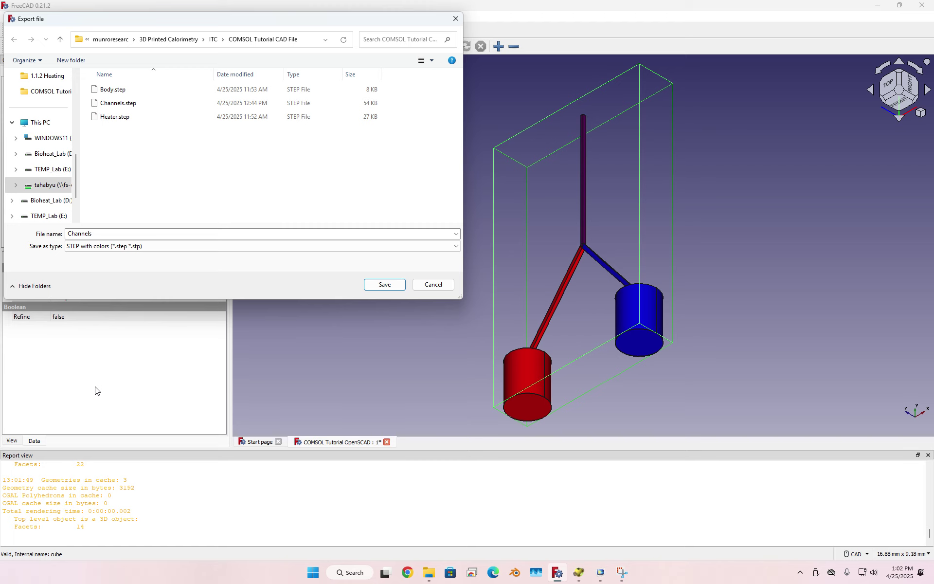
left_click(378, 287)
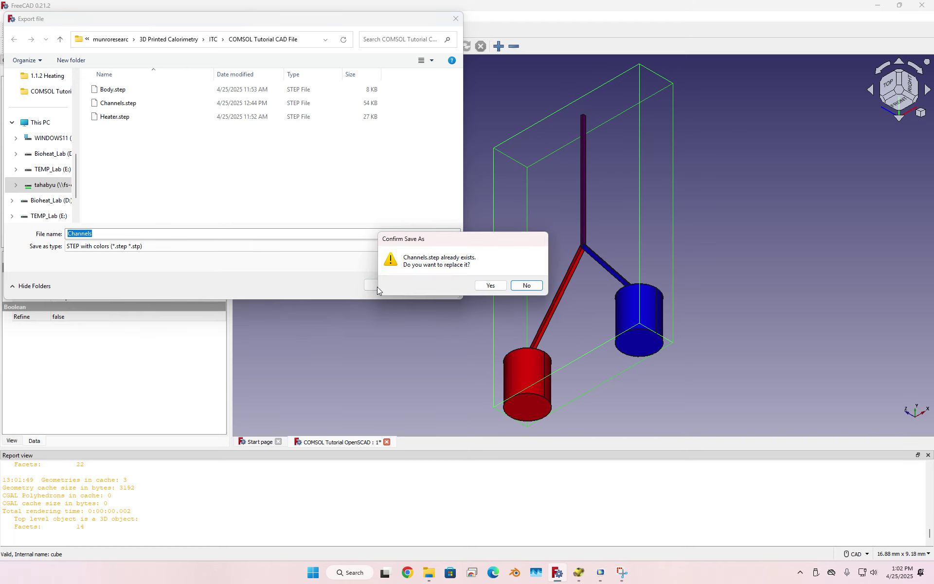
left_click(489, 287)
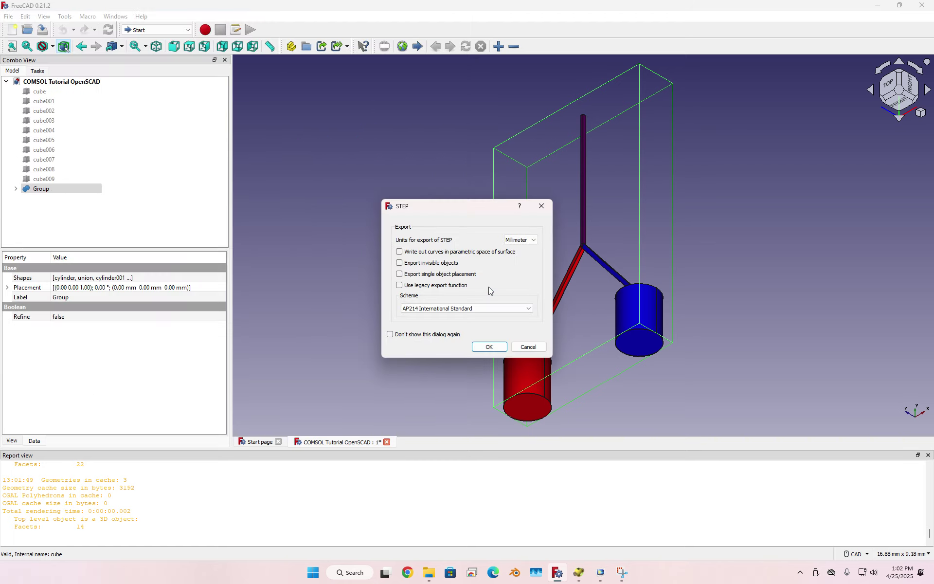
left_click(488, 348)
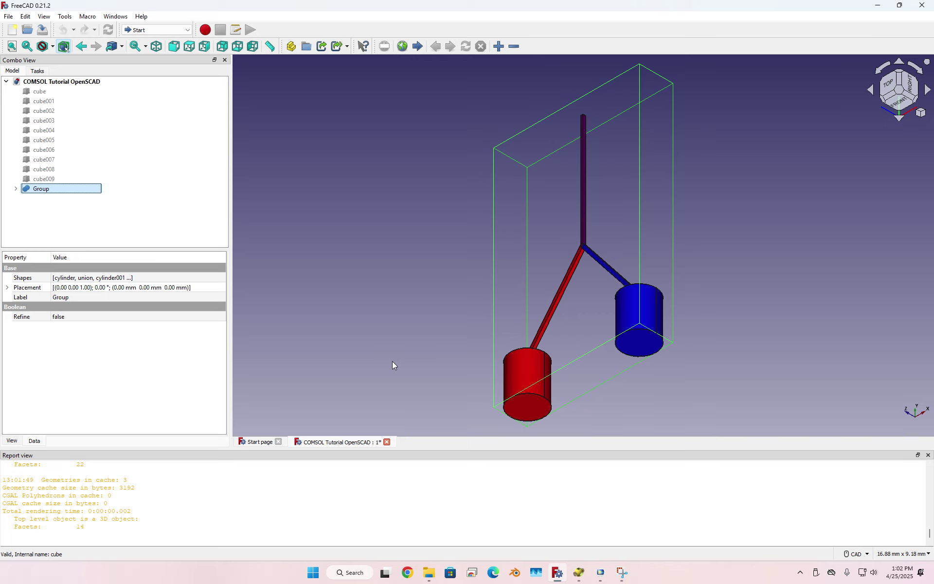
Switch to OpenSCAD, set display_component to "all" and preview the complete chip.
left_click(579, 572)
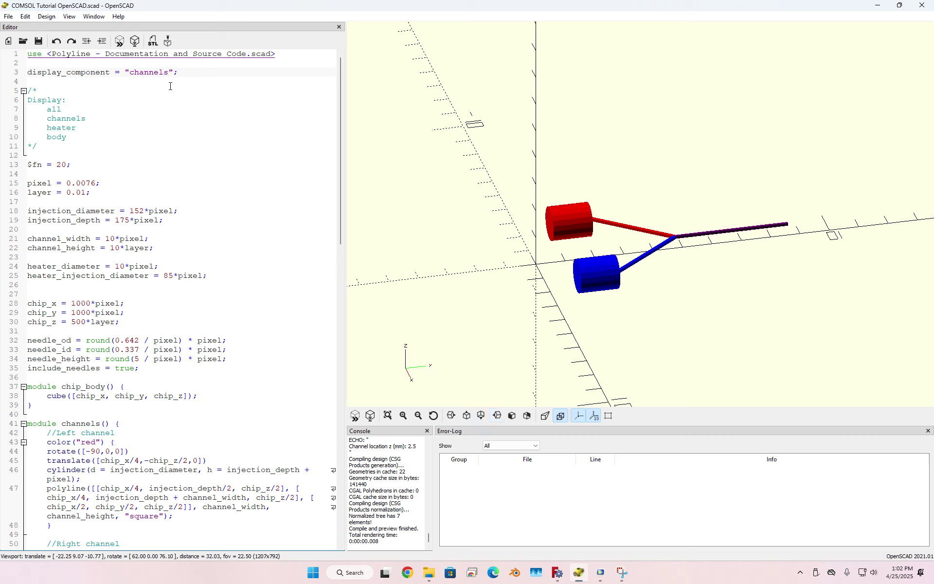
double_click(145, 72)
type("all")
left_click(355, 416)
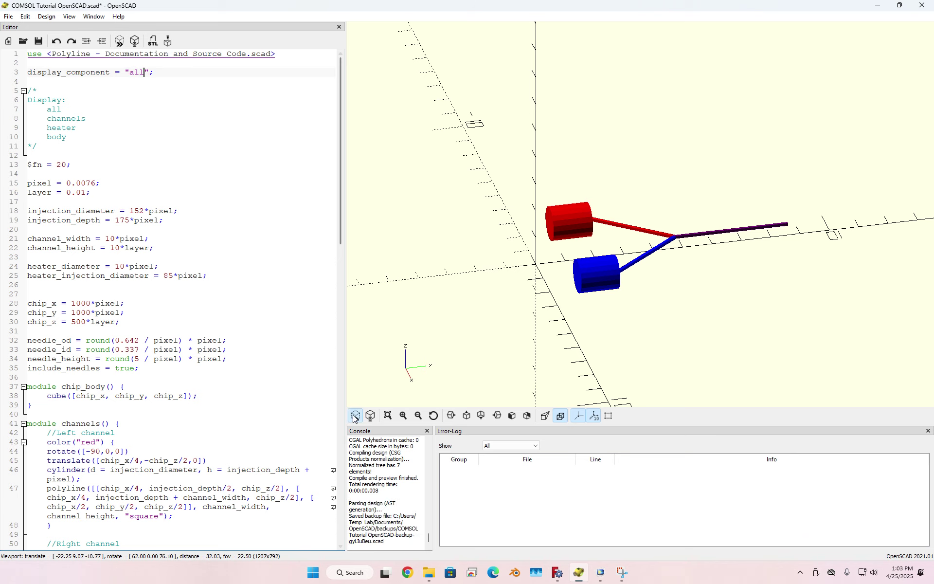
Set display_component to "heater" and preview the heater on its own.
double_click(135, 73)
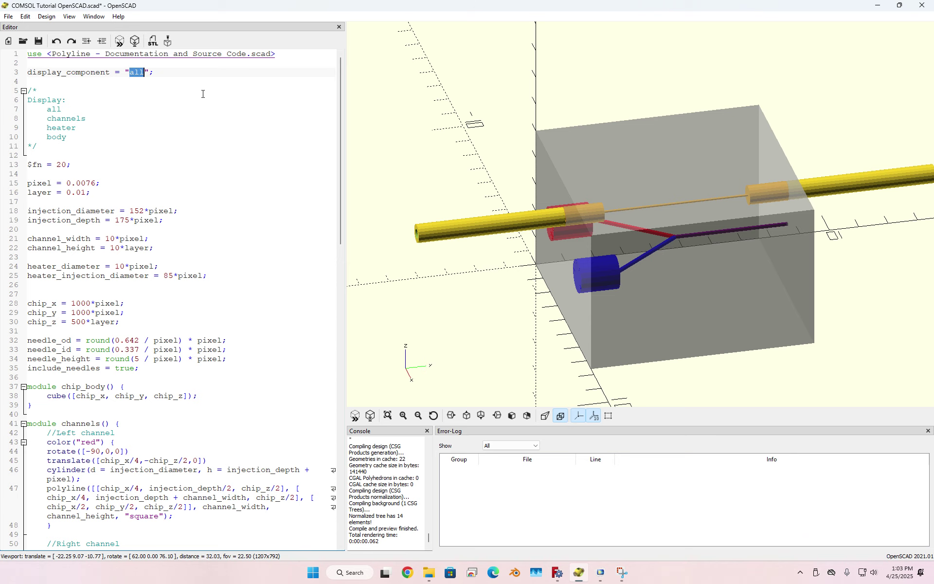
type("heater")
left_click(355, 417)
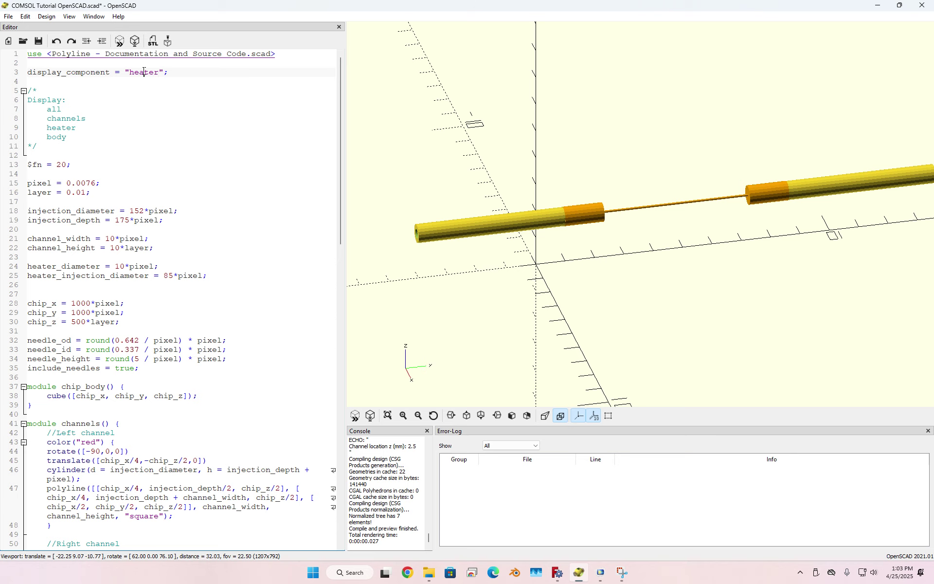
Set display_component to "body" and preview the chip body on its own.
double_click(144, 72)
type("body")
left_click(355, 417)
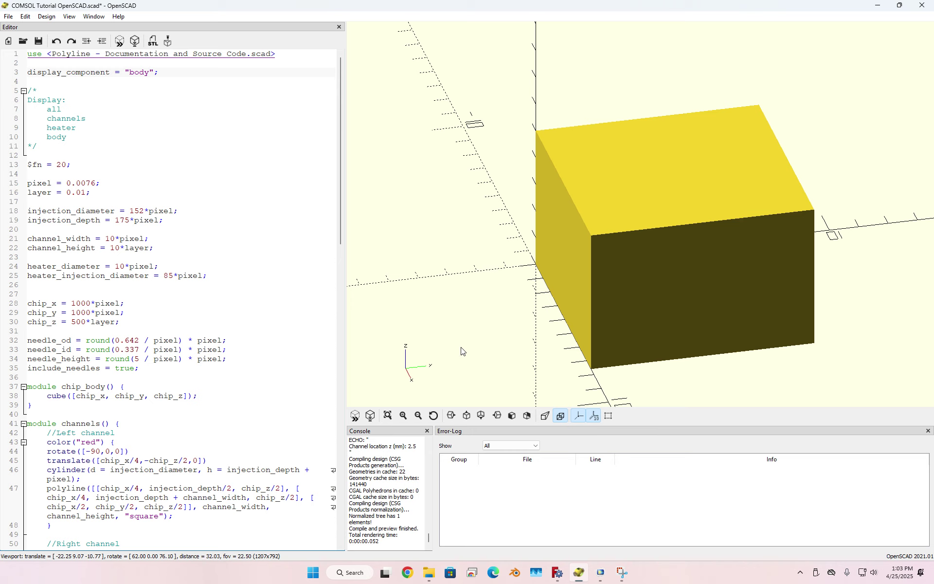
Switch to COMSOL Multiphysics and start a new model with the Model Wizard, choosing the 3D space dimension.
mouse_move(596, 582)
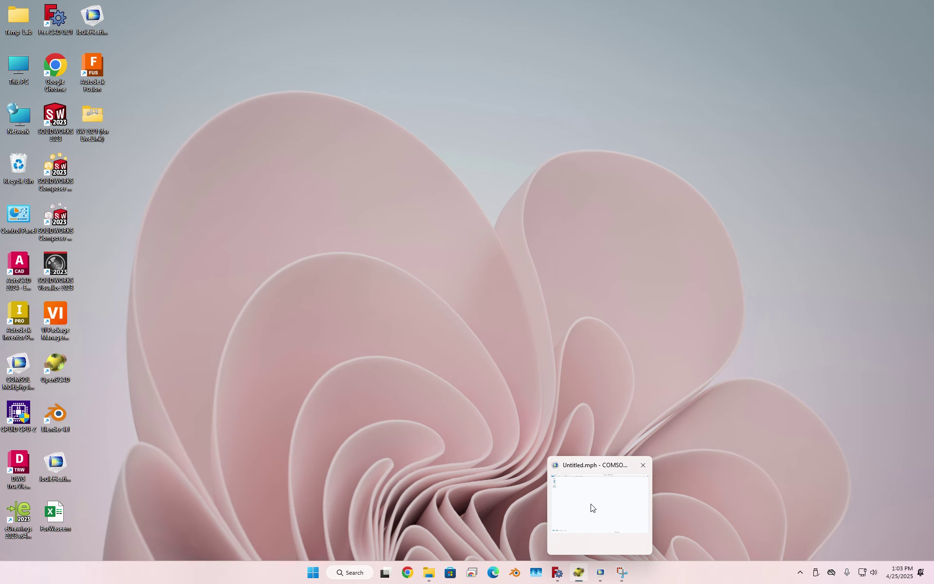
left_click(591, 506)
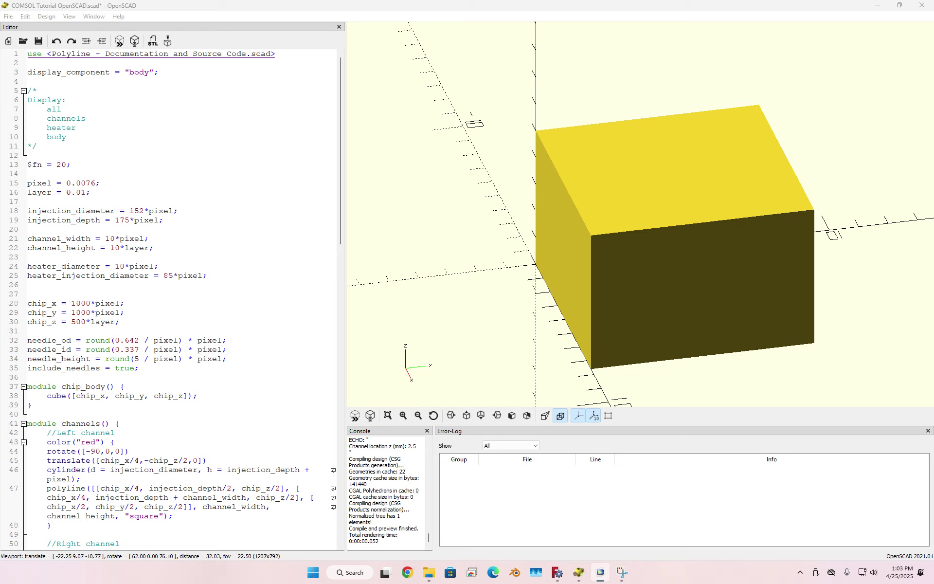
left_click_drag(0, 273, 730, 5)
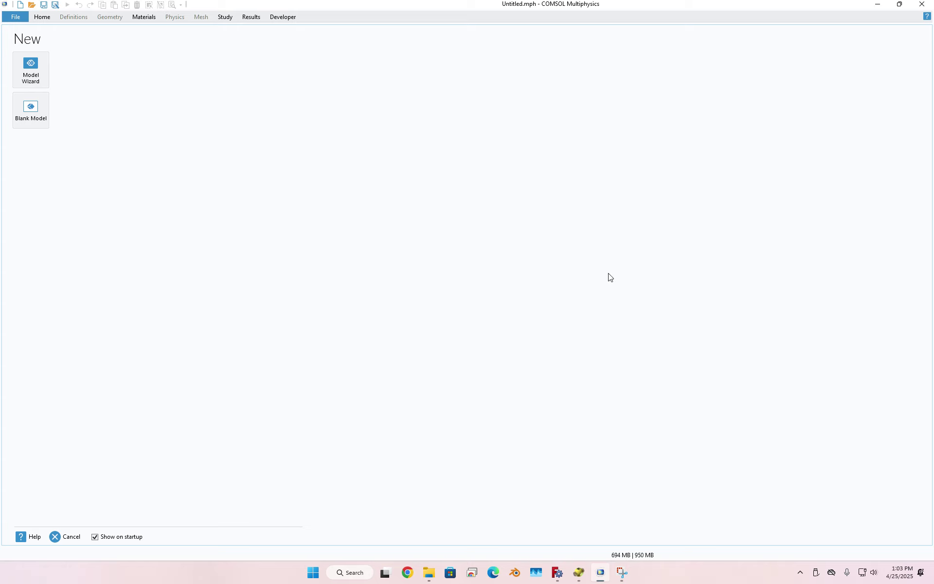
left_click(30, 78)
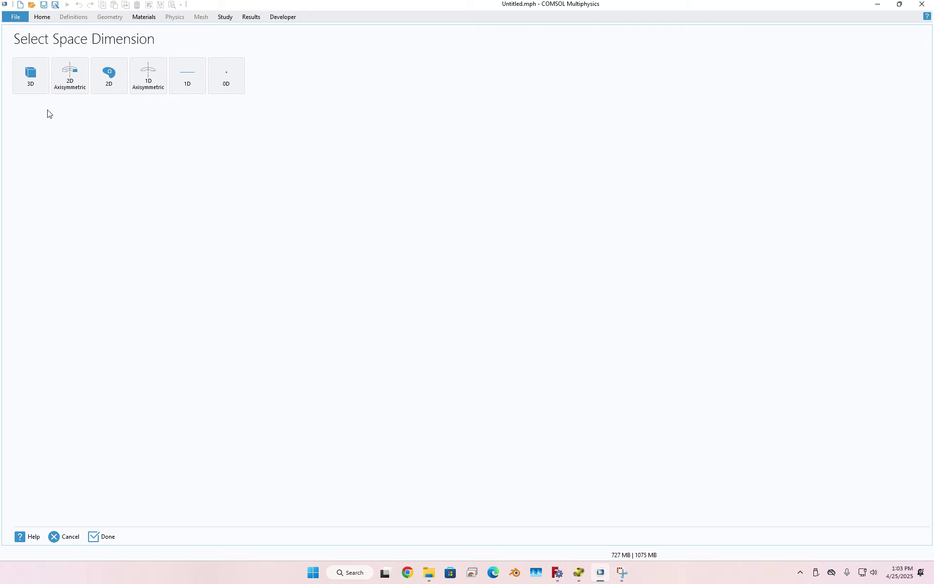
left_click(31, 78)
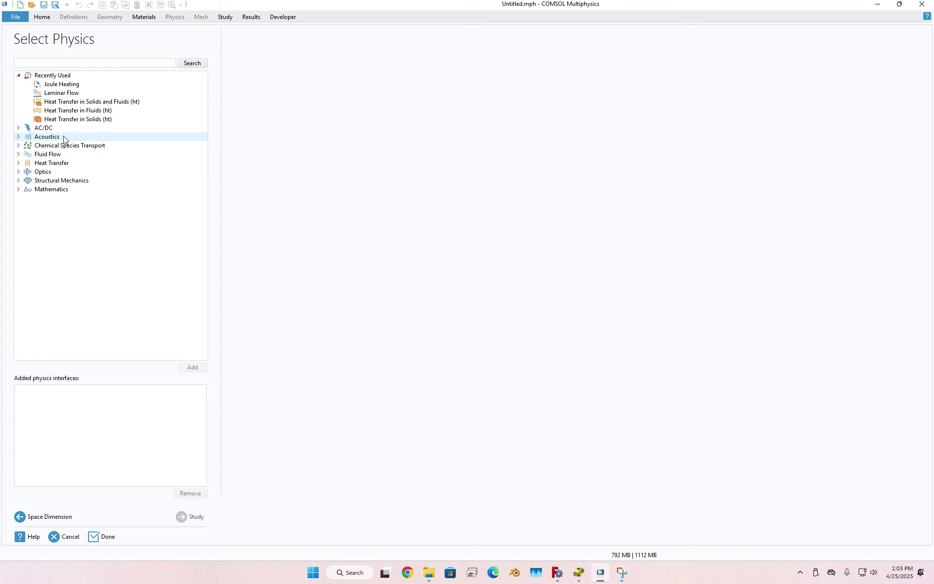
Return to OpenSCAD, set display_component back to "all" and preview the full model.
left_click(580, 574)
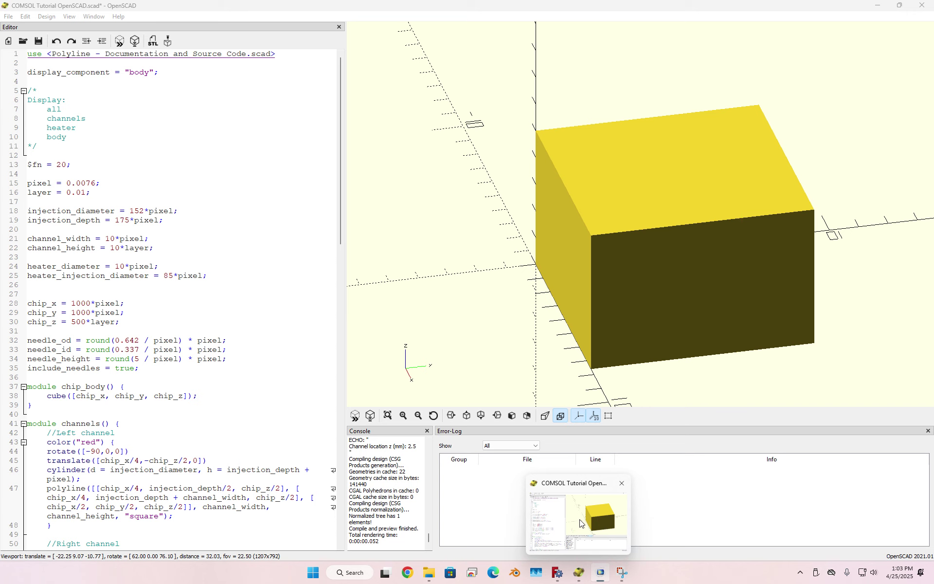
double_click(136, 72)
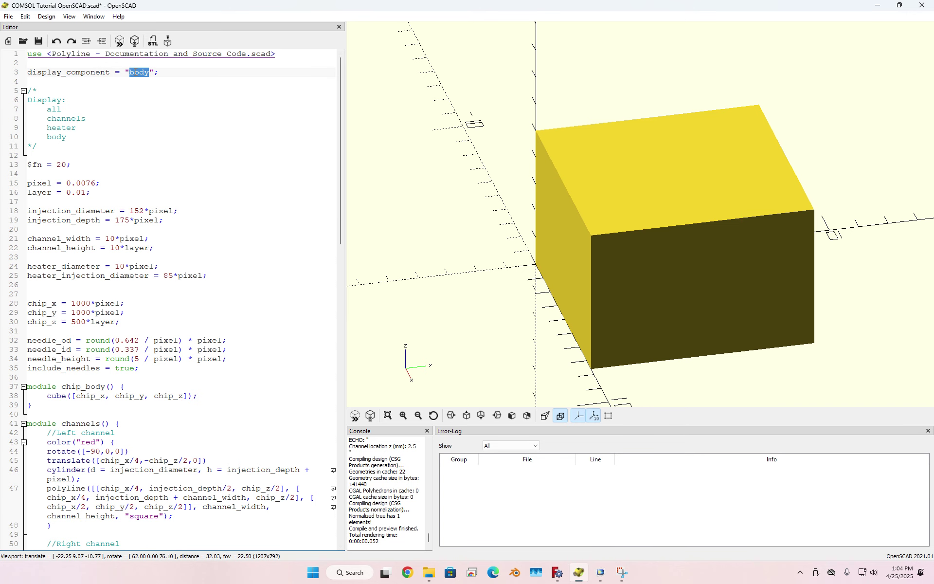
type("all")
left_click(355, 416)
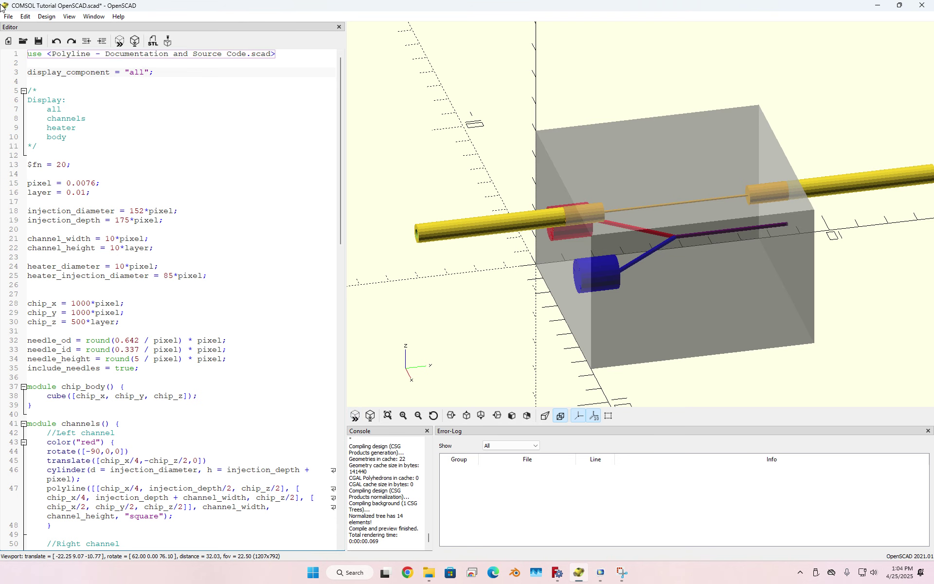
Restore and resize the OpenSCAD window beside COMSOL's physics selection, and narrow its code editor to enlarge the 3D view.
double_click(198, 13)
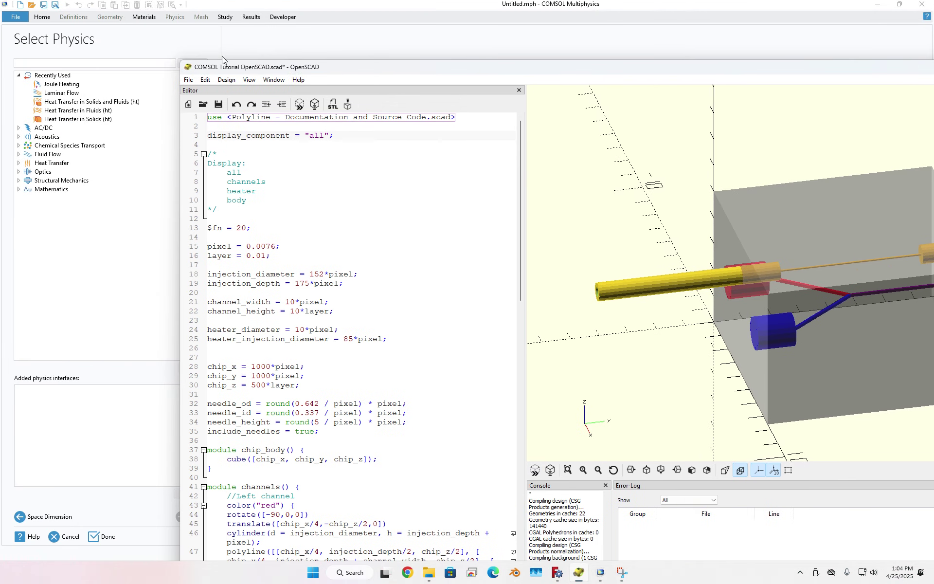
left_click_drag(179, 65, 443, 103)
left_click_drag(651, 108, 477, 30)
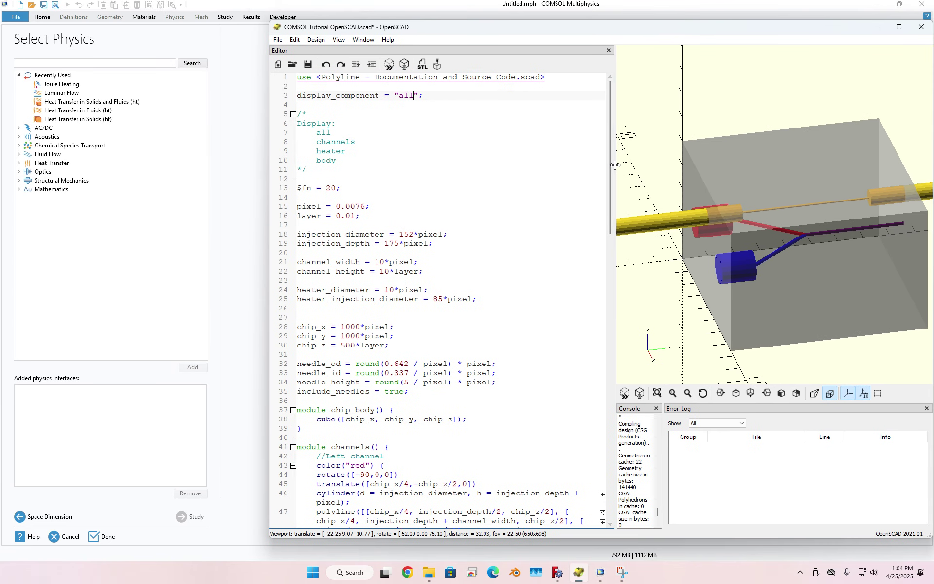
left_click_drag(614, 168, 414, 167)
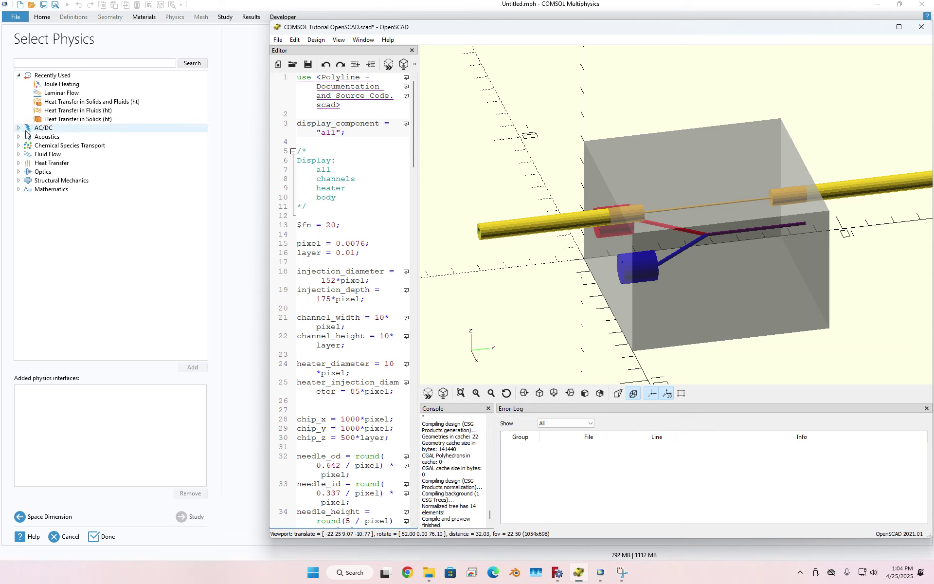
Bring the physics selection to the front and add the Heat Transfer in Solids and Fluids interface.
left_click(61, 105)
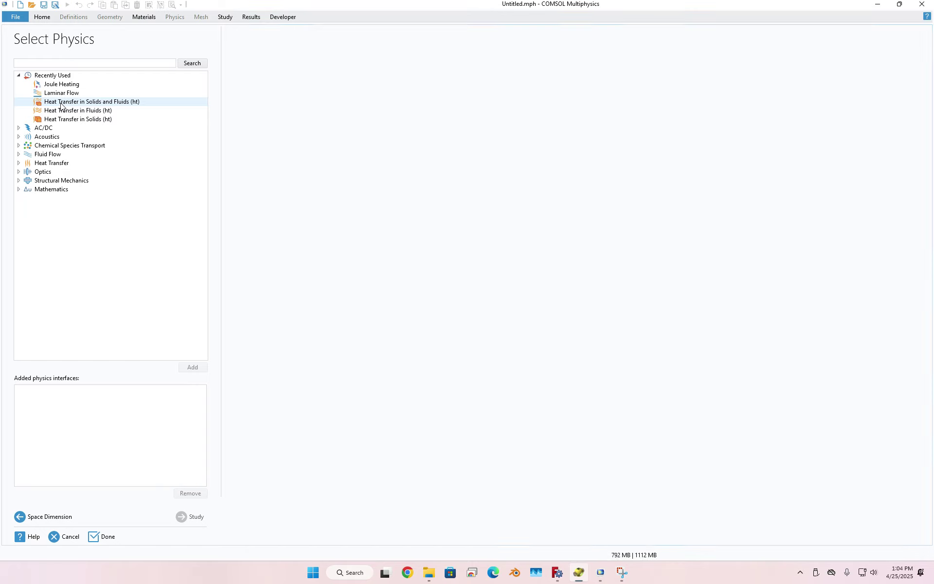
left_click(62, 103)
double_click(62, 103)
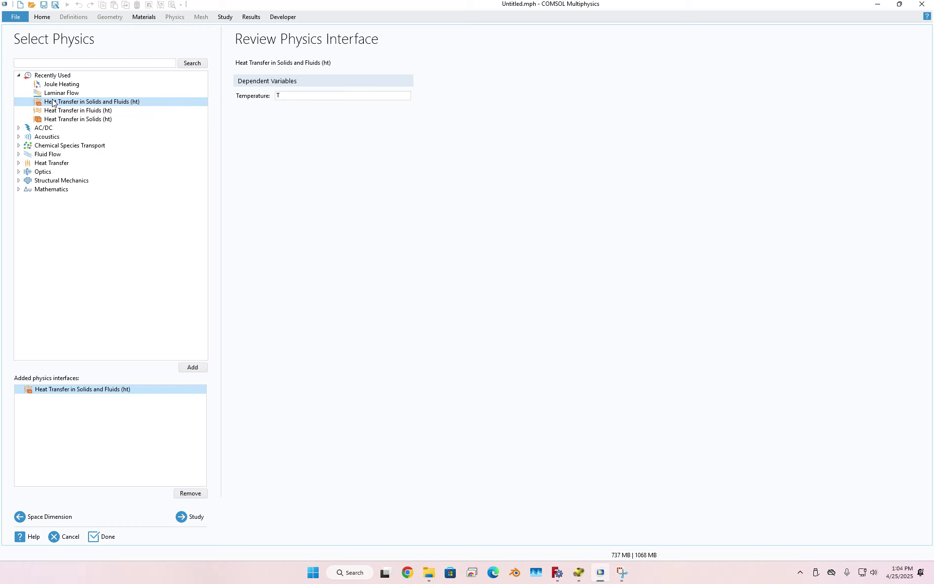
Search the physics interfaces for "laminar", add the recently used Laminar Flow coupling, and remove its extra Heat Transfer in Fluids (ht2) interface.
left_click(57, 62)
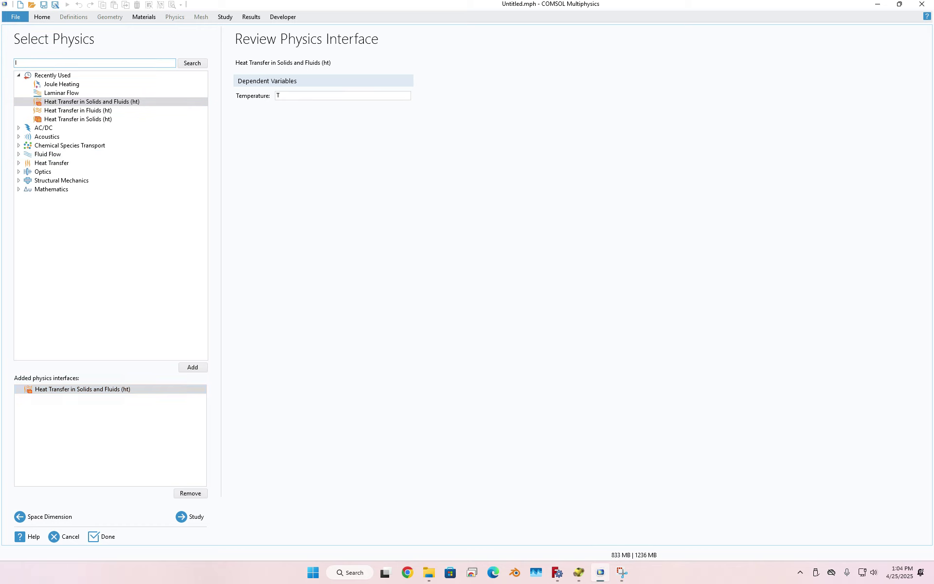
type("laminar")
key("Return")
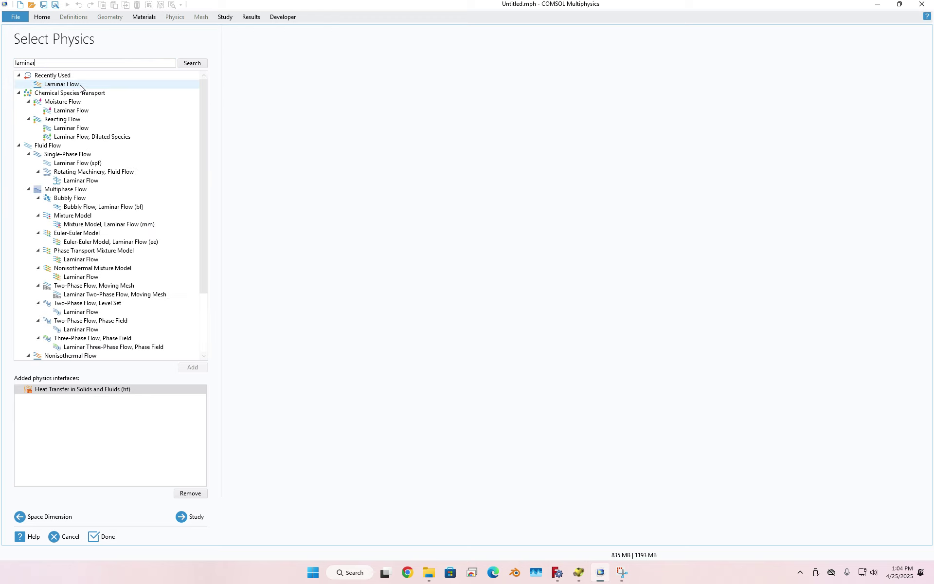
scroll(91, 187, "down", 3)
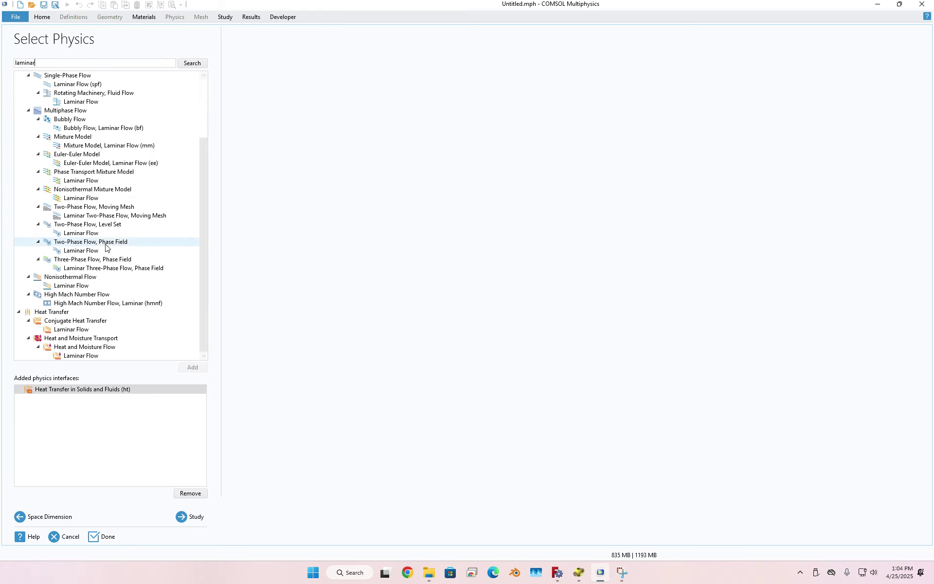
scroll(105, 319, "up", 3)
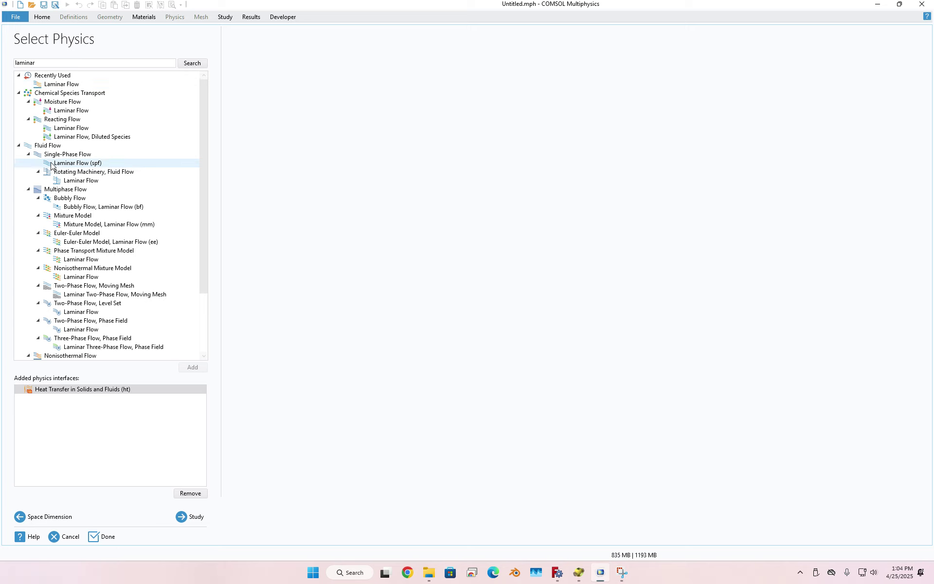
left_click(46, 87)
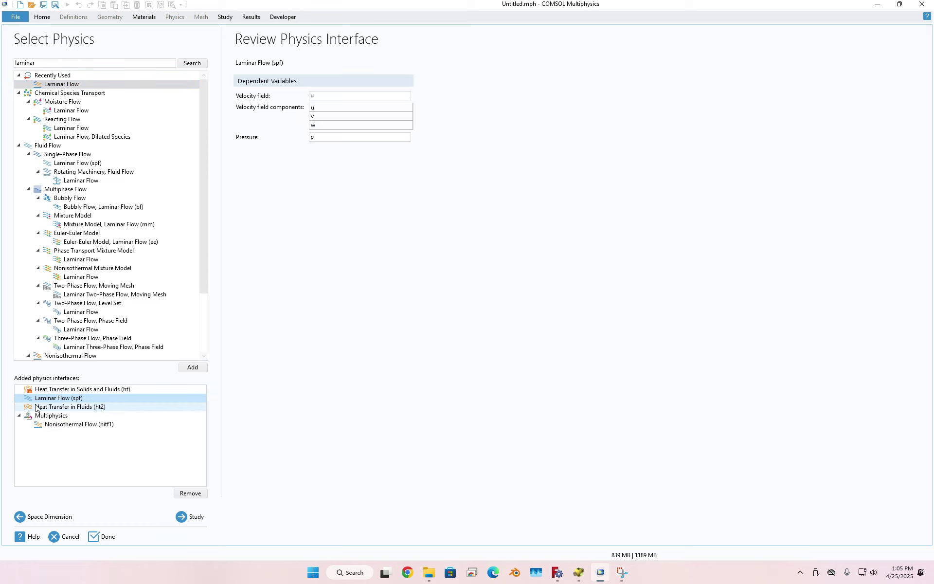
left_click(60, 407)
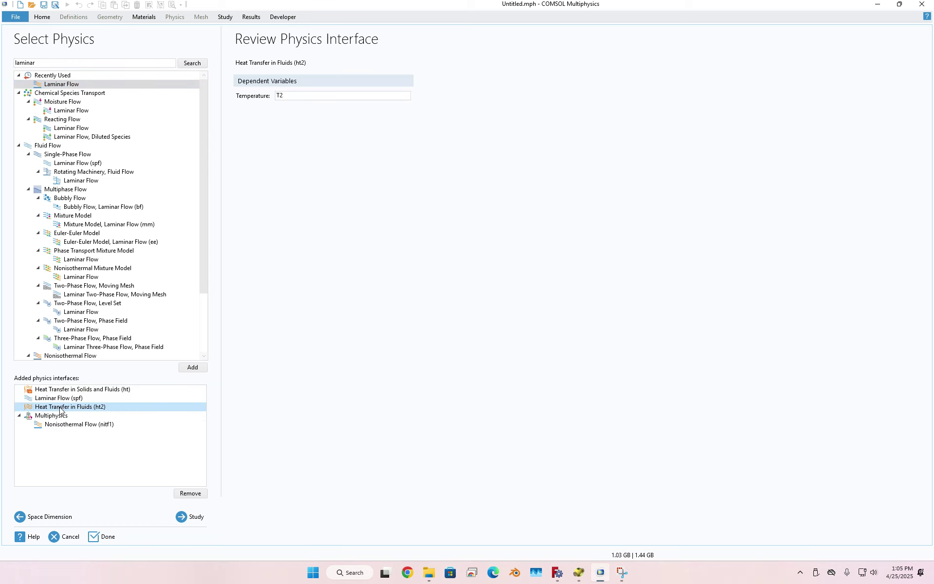
key("Delete")
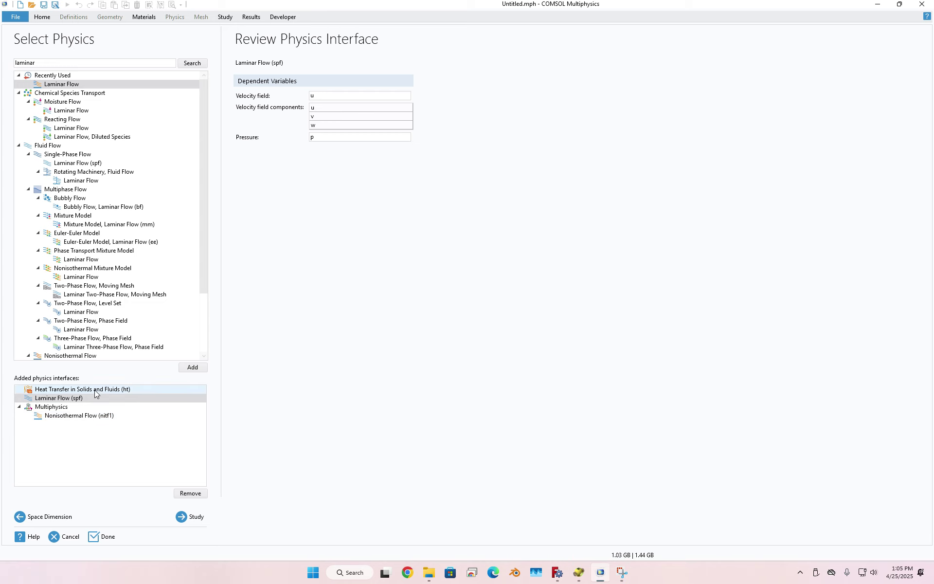
Search the physics interfaces for "joule".
double_click(92, 61)
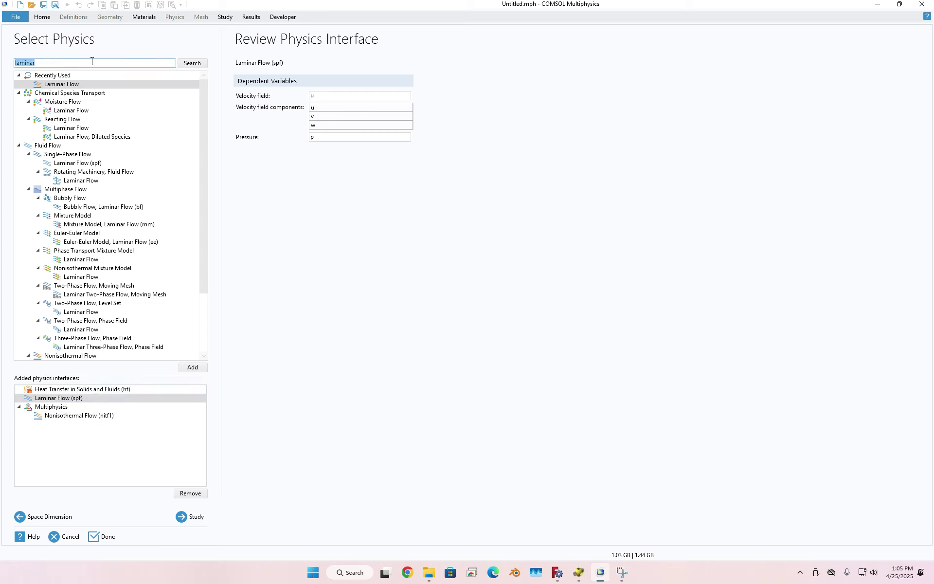
key("BackSpace")
type("joule")
key("Return")
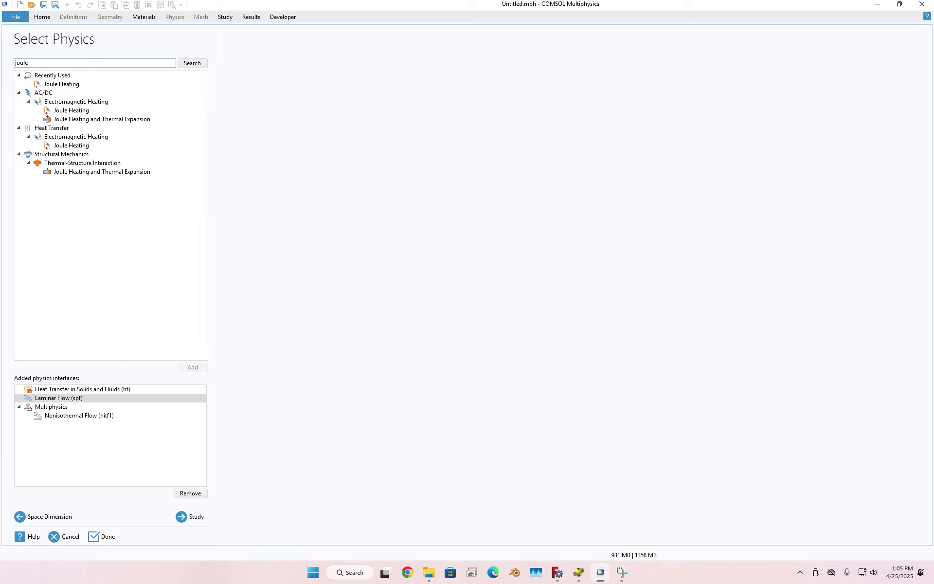
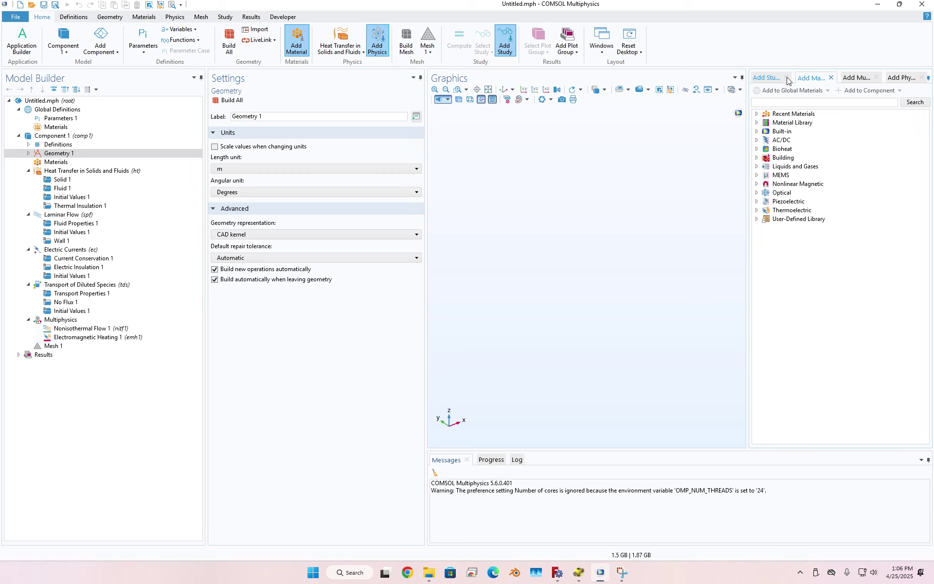
Close the Add Study, Add Material, Add Multiphysics and Add Physics windows to enlarge the graphics area.
left_click(796, 78)
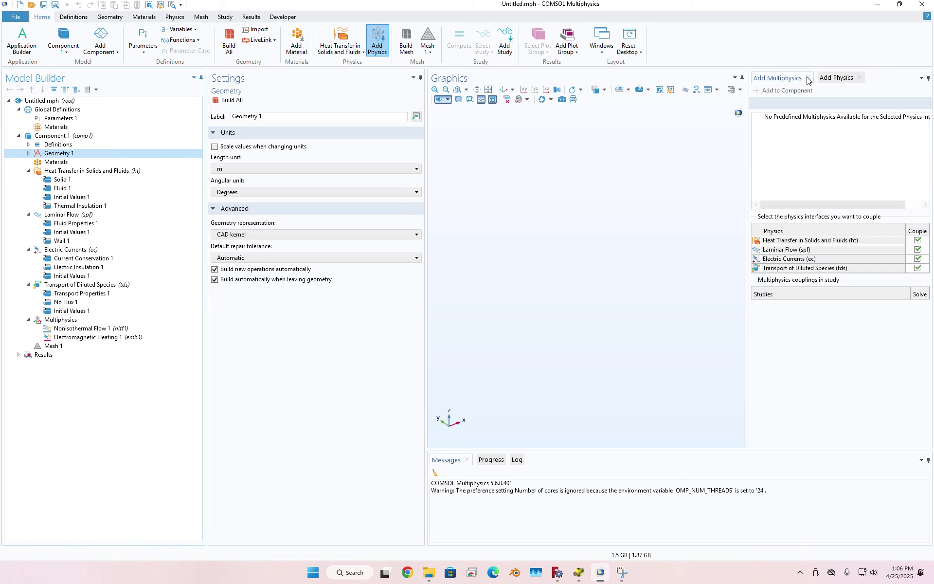
left_click(808, 78)
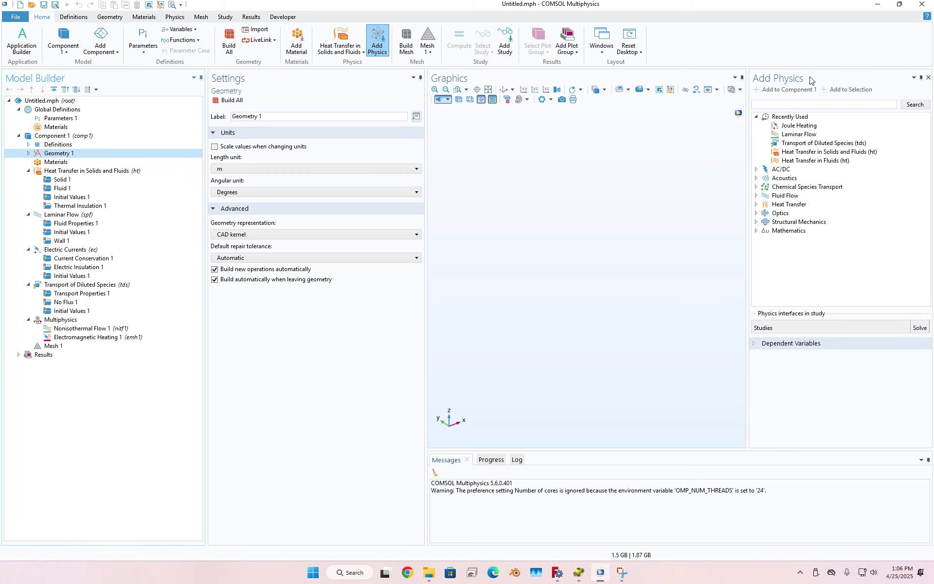
left_click(929, 79)
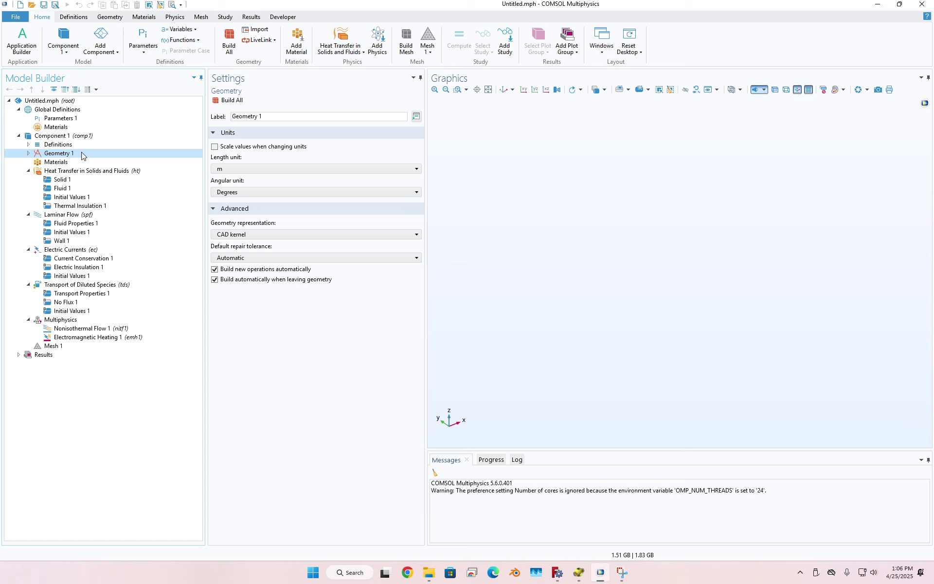
Add an import to Geometry 1 and import Body.step from E:\Calorimeter\ITC\COMSOL Tutorial Video.
left_click(28, 153)
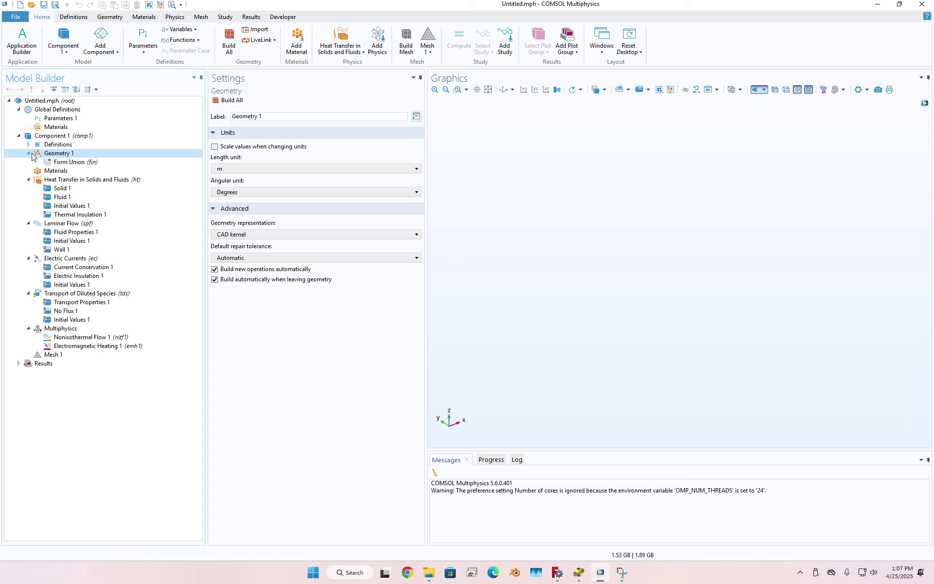
right_click(47, 156)
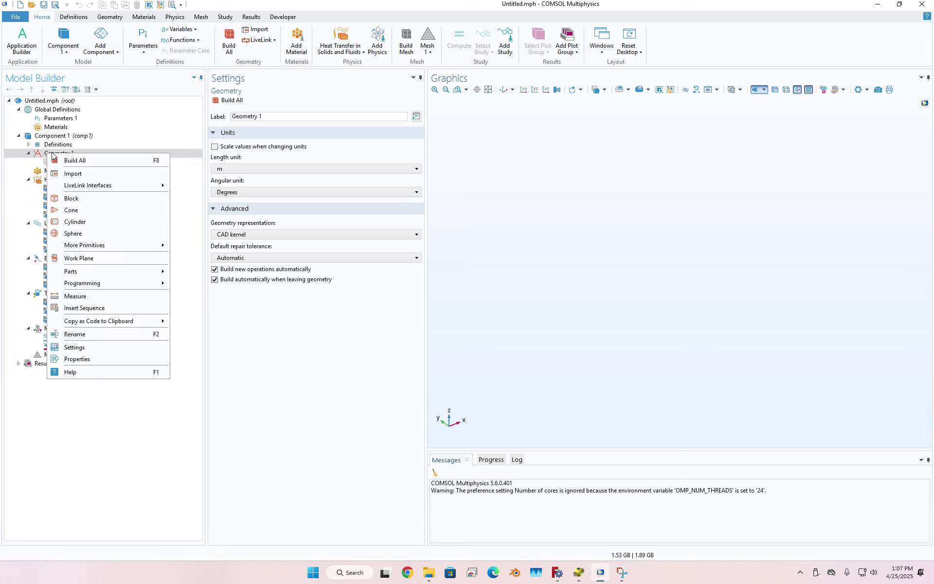
left_click(63, 173)
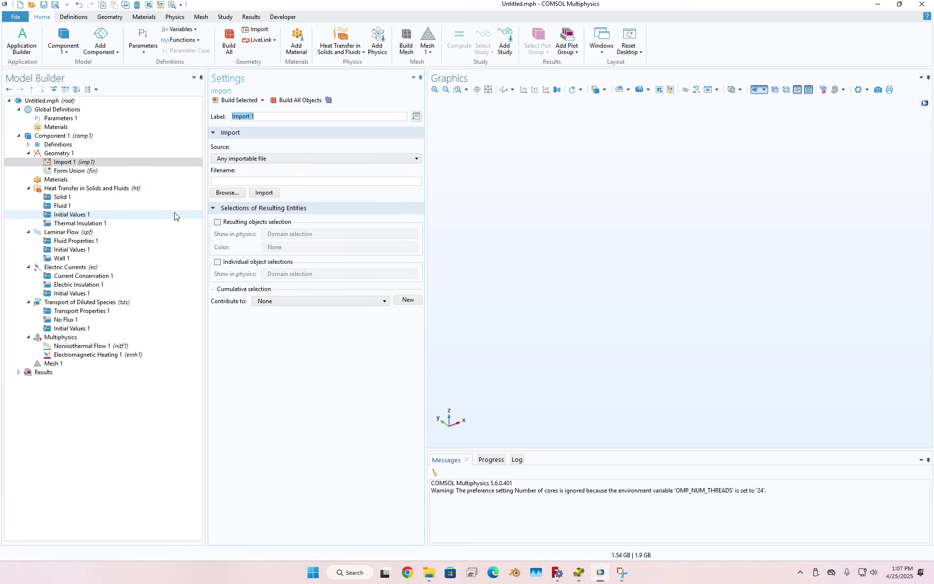
left_click(233, 193)
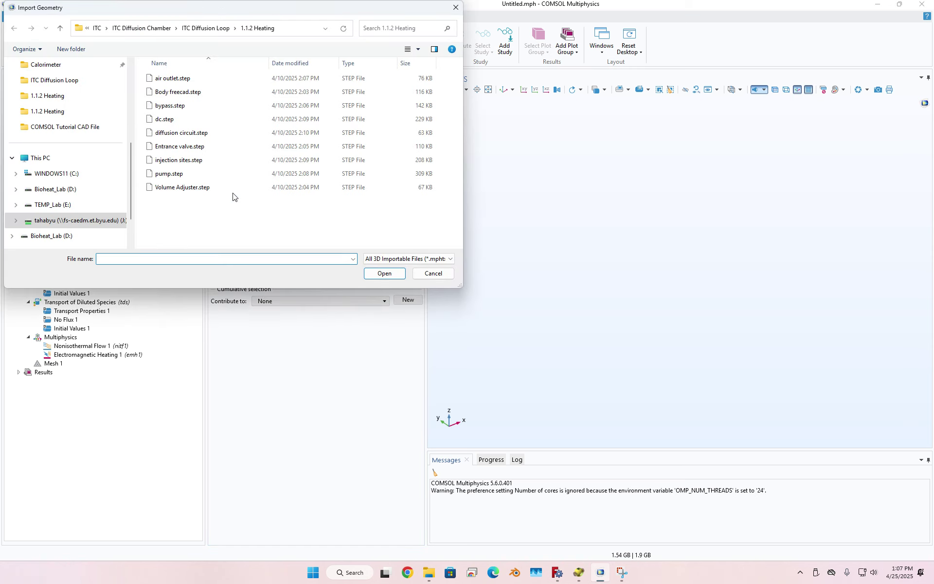
left_click(69, 205)
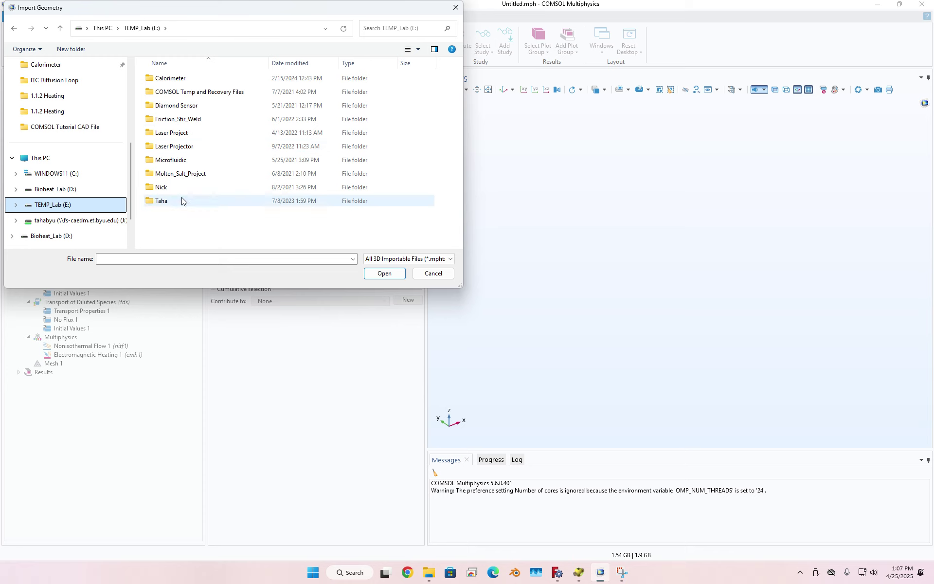
double_click(184, 79)
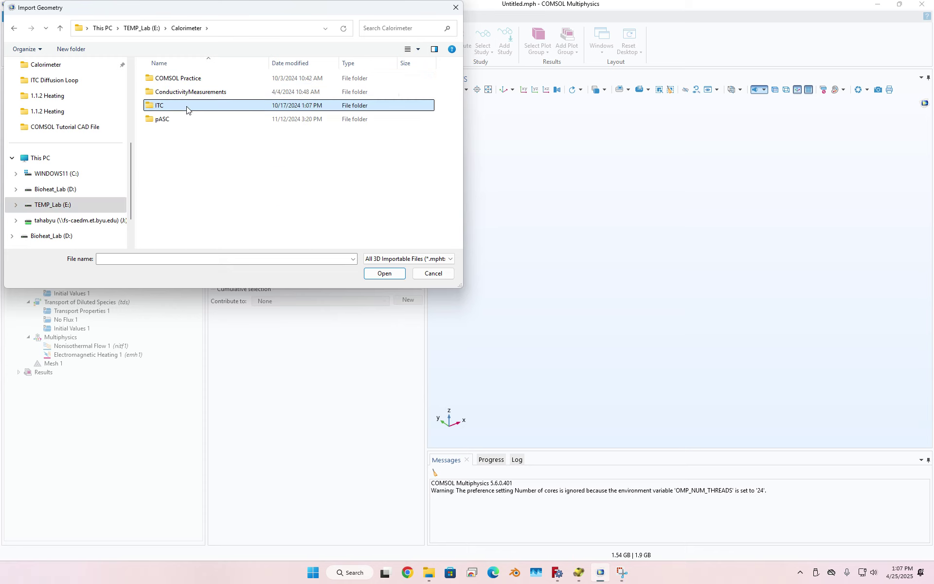
double_click(188, 105)
double_click(185, 78)
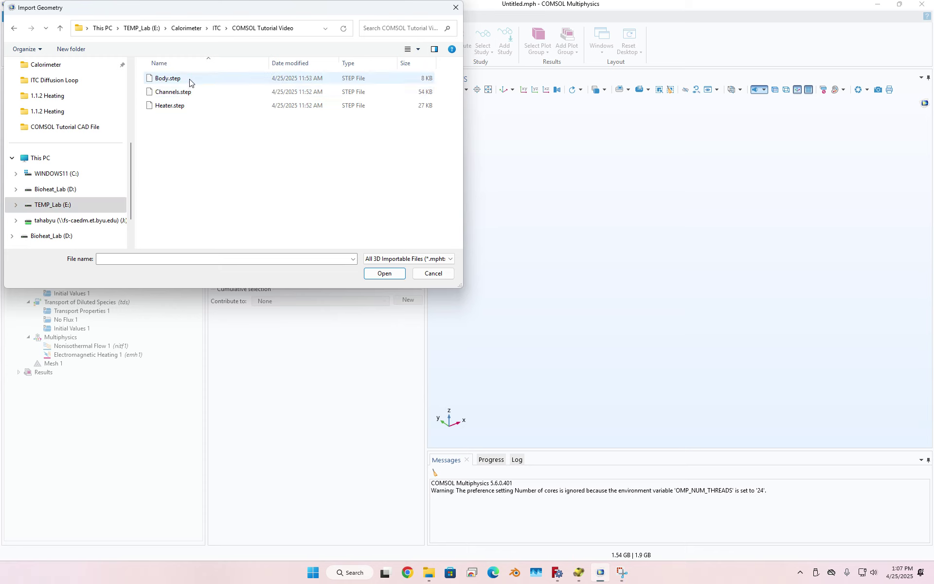
double_click(188, 79)
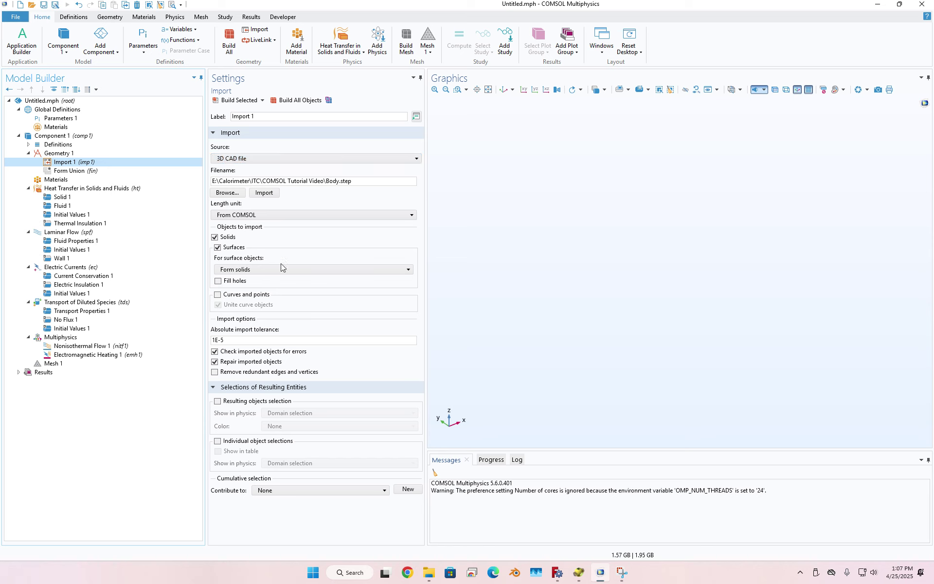
left_click(266, 194)
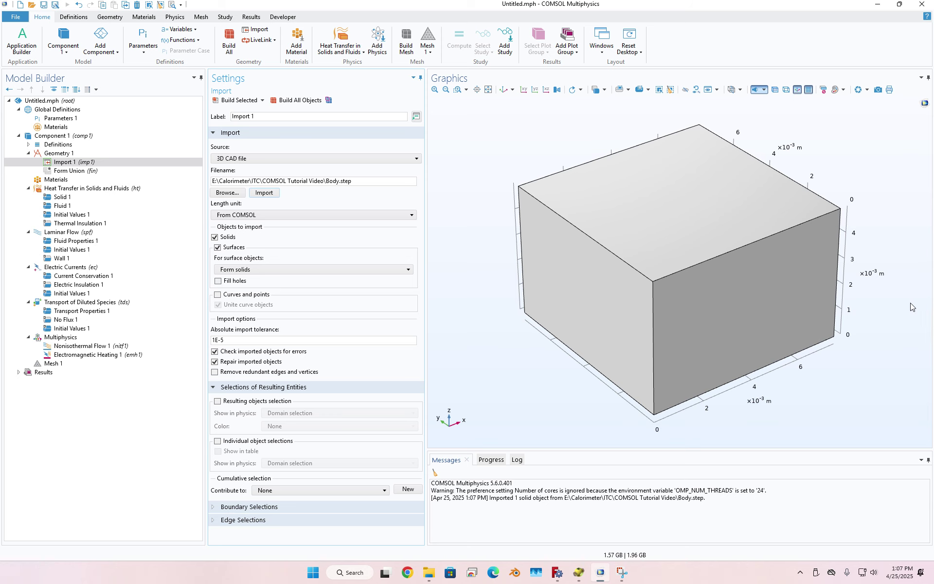
Add a second import to Geometry 1 and import Channels.step from the same folder.
right_click(69, 155)
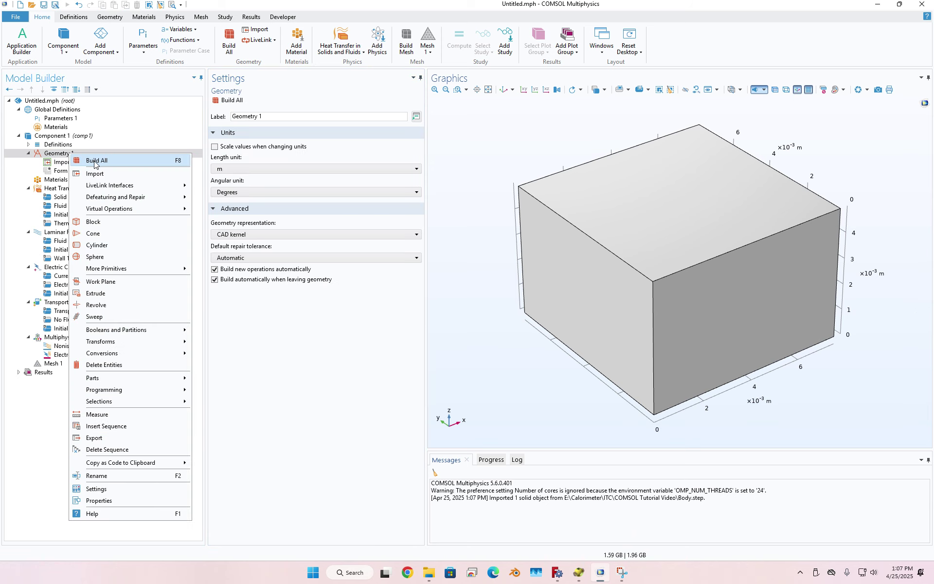
left_click(95, 174)
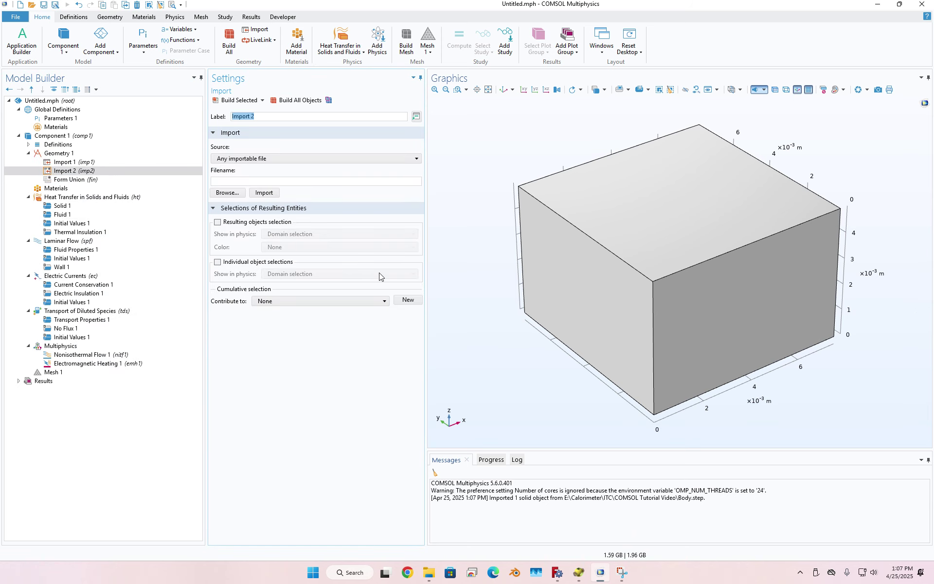
left_click(227, 194)
double_click(204, 95)
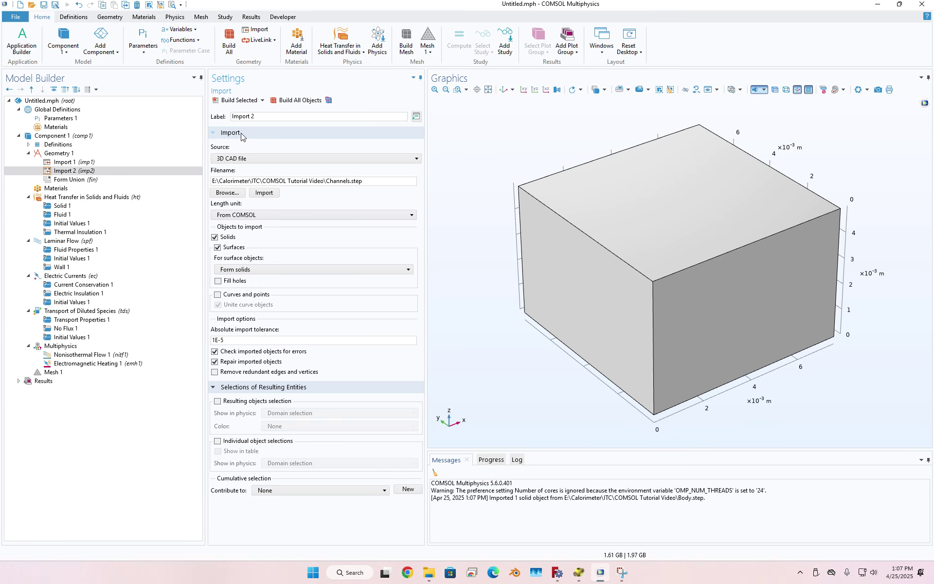
left_click(265, 192)
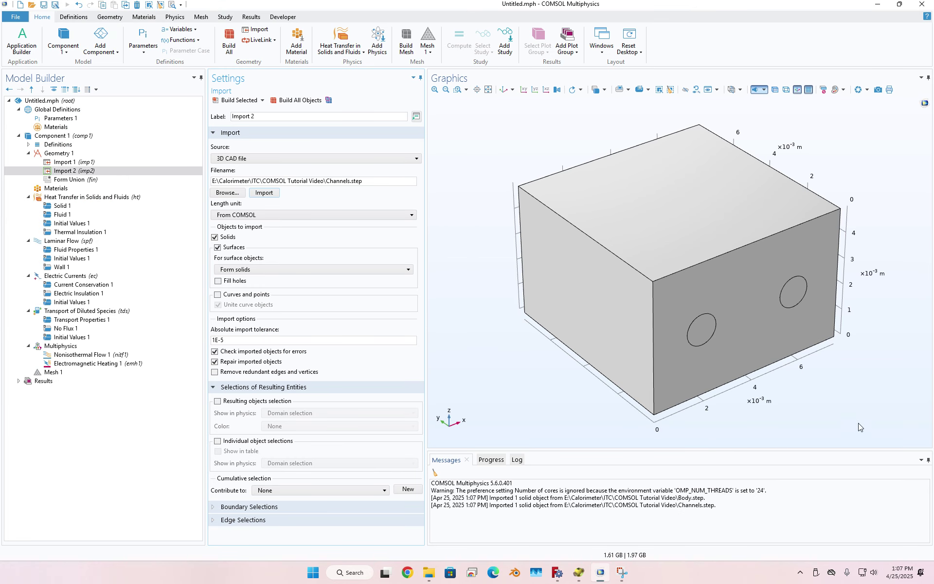
Add a third import to Geometry 1 and import Heater.step from the same folder.
right_click(105, 154)
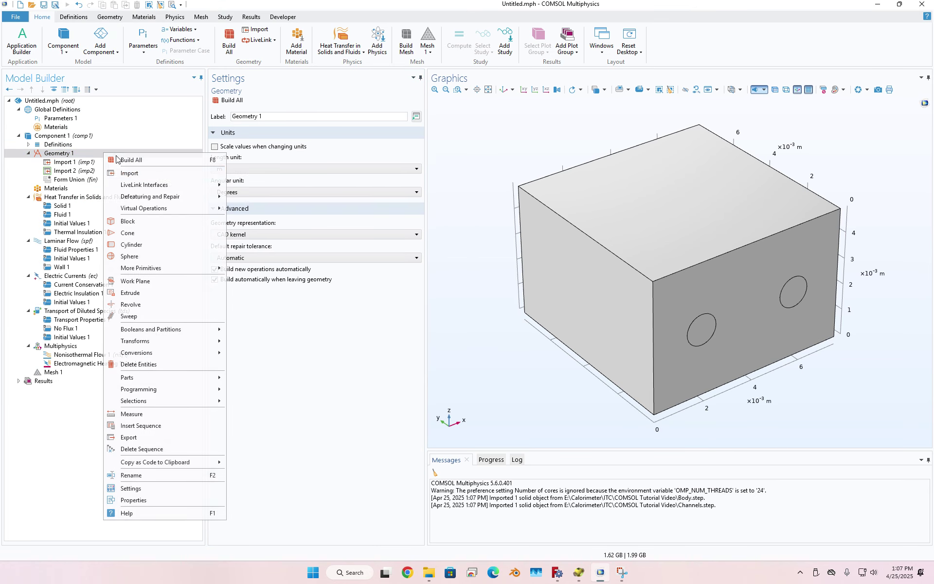
left_click(156, 174)
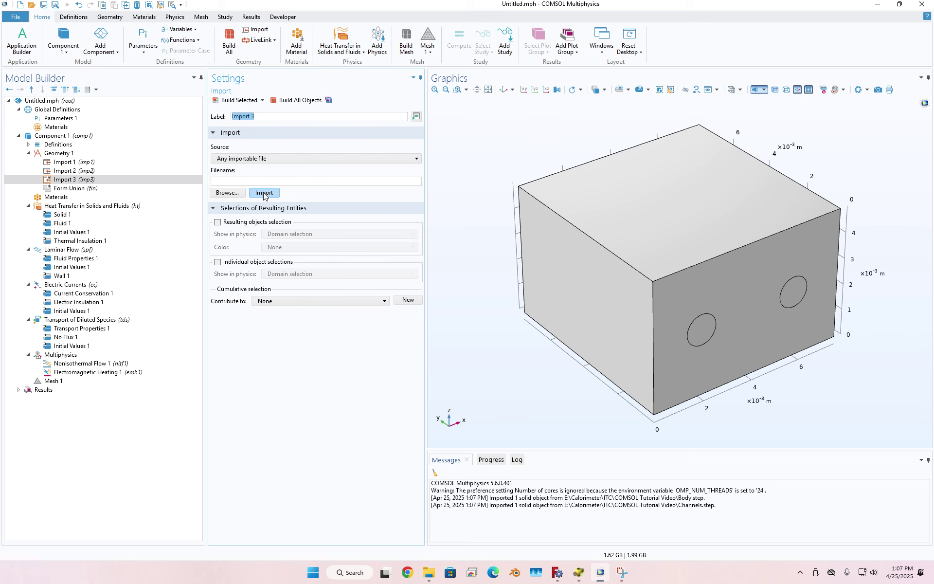
left_click(227, 193)
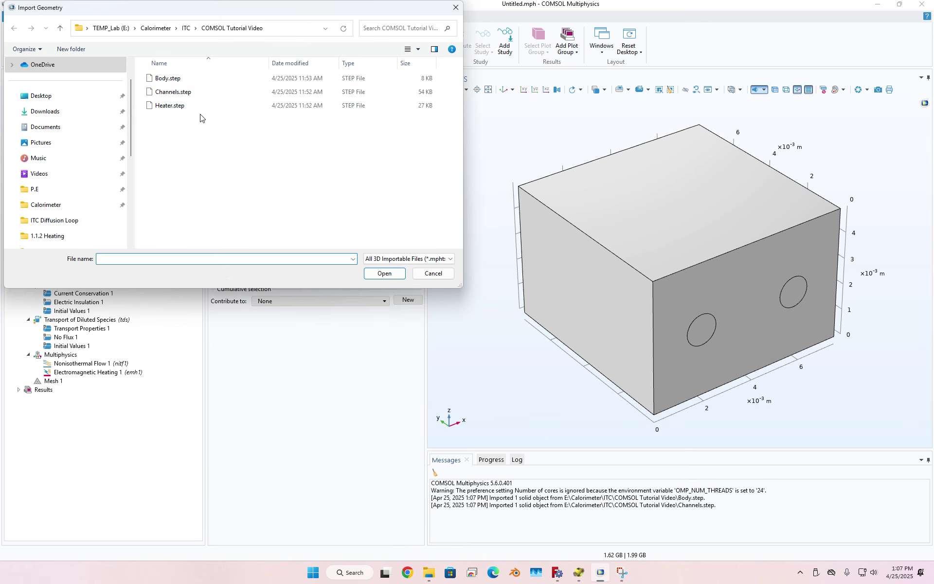
left_click(197, 107)
double_click(197, 107)
left_click(264, 192)
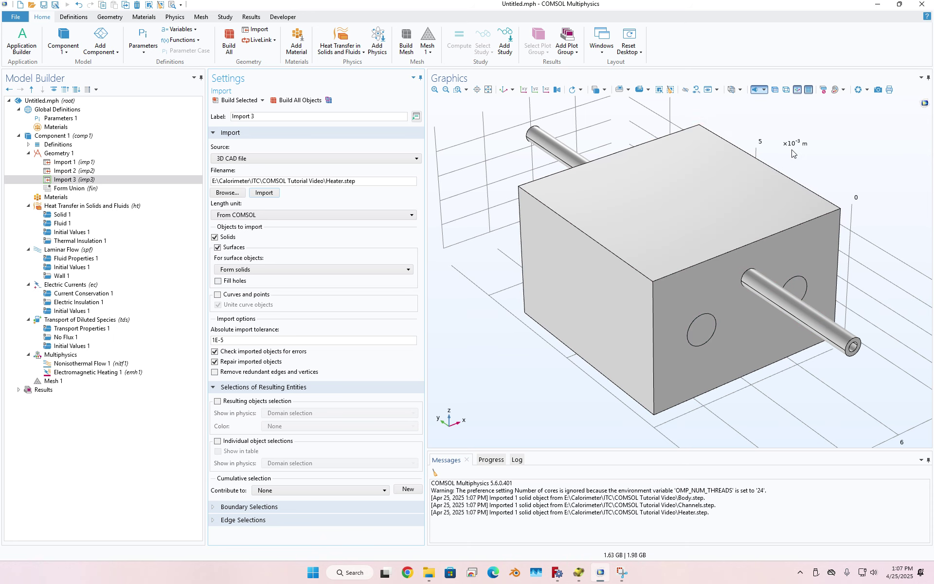
Turn on transparency in the graphics view and inspect the channels and heater inside the chip body.
left_click(775, 89)
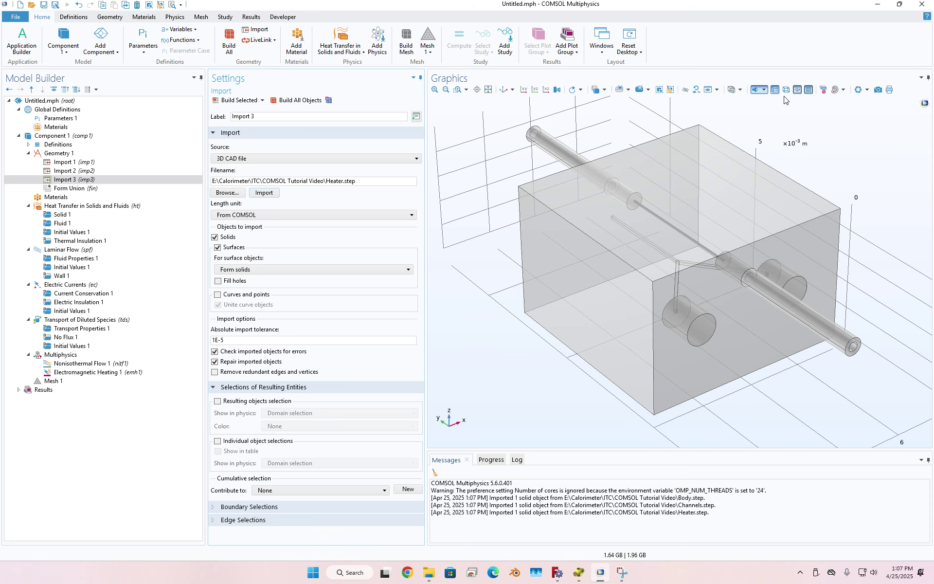
scroll(772, 382, "up", 1)
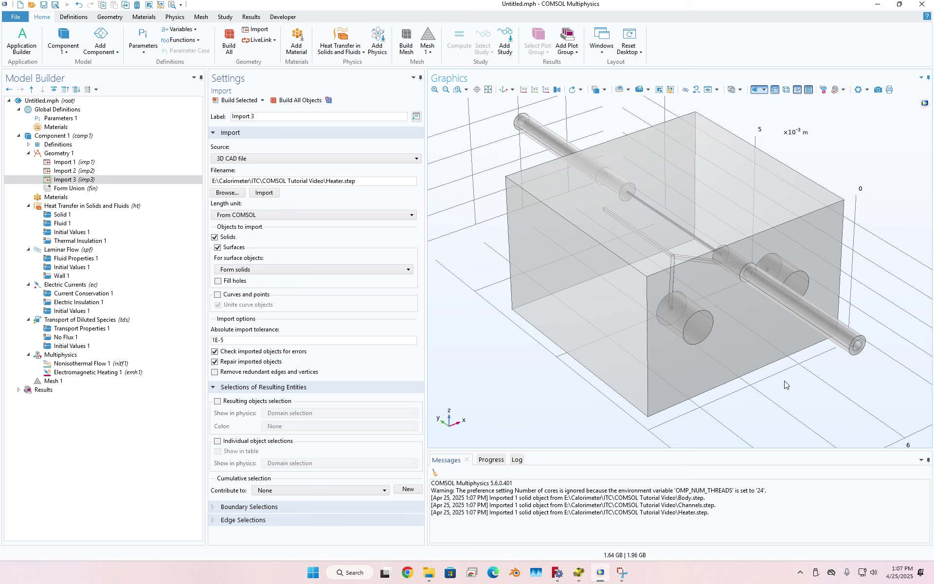
mouse_move(774, 396)
left_mouse_down()
mouse_move(822, 384)
mouse_move(774, 377)
left_mouse_up()
scroll(785, 285, "down", 3)
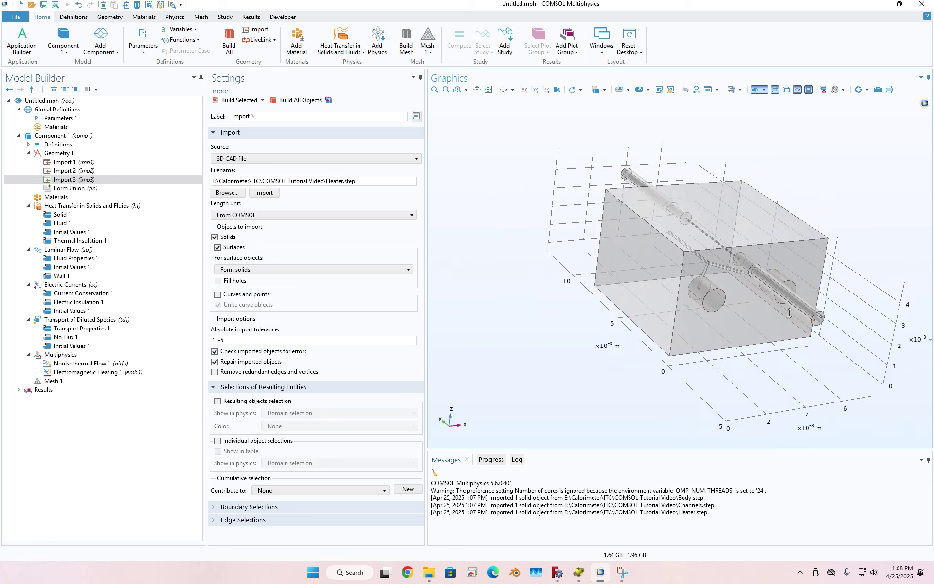
left_click(139, 179)
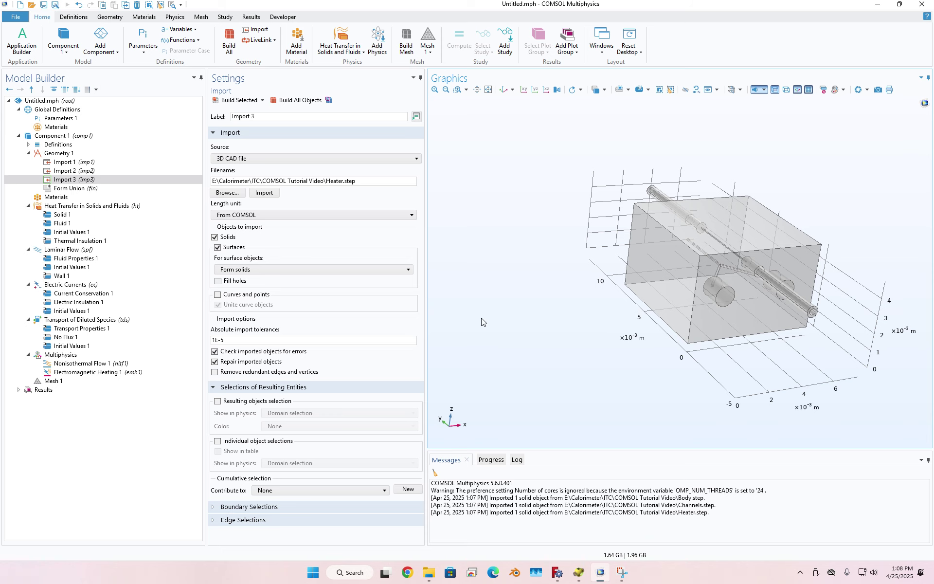
left_click(111, 18)
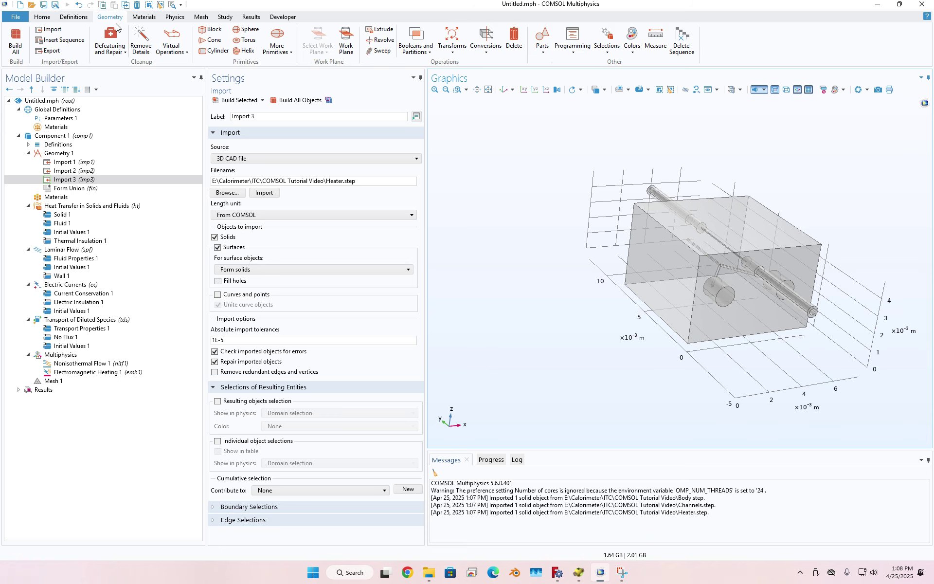
left_click(452, 40)
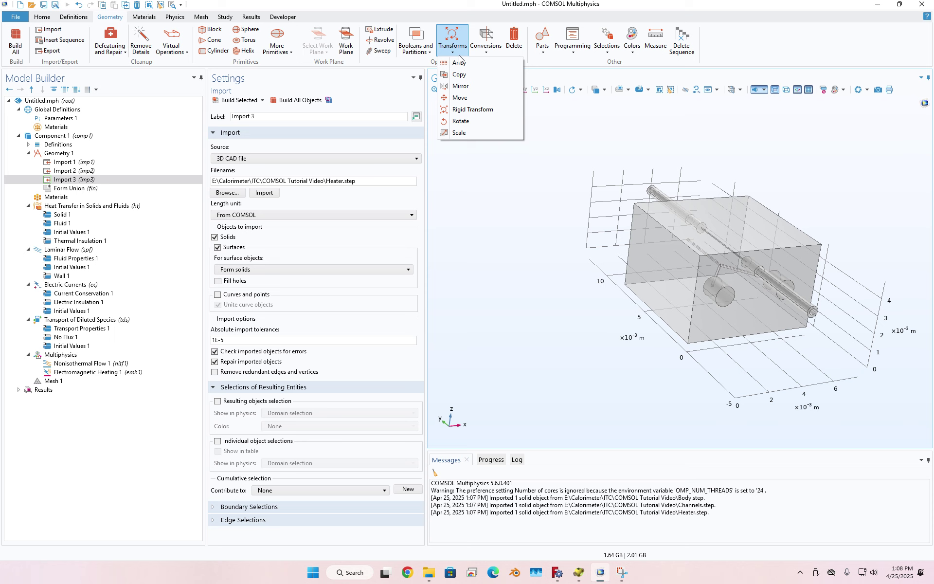
left_click(462, 98)
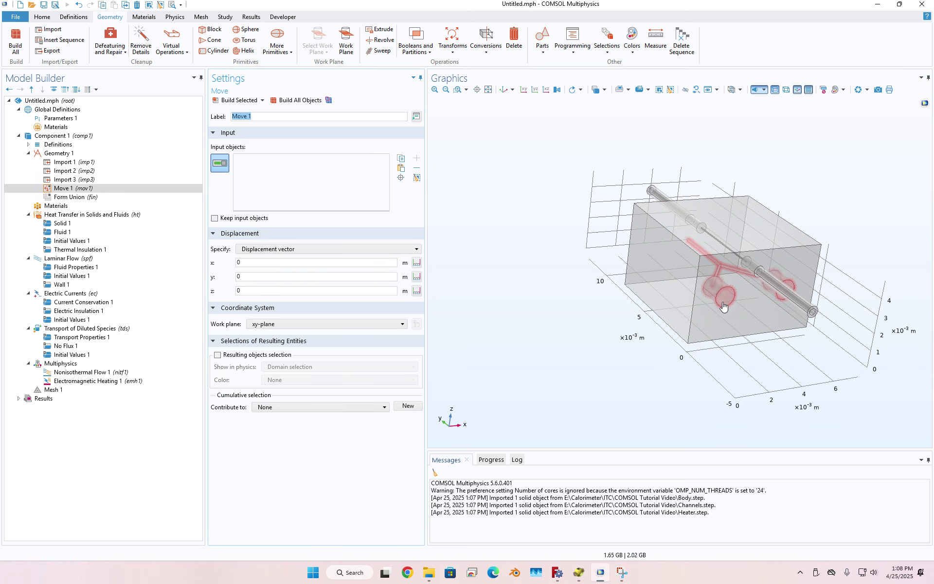
left_click(790, 299)
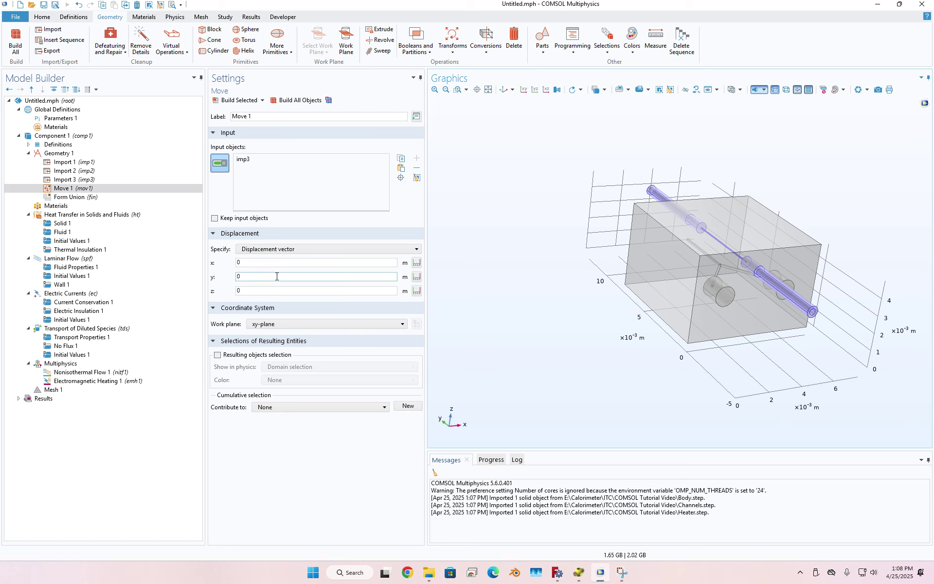
left_click(95, 189)
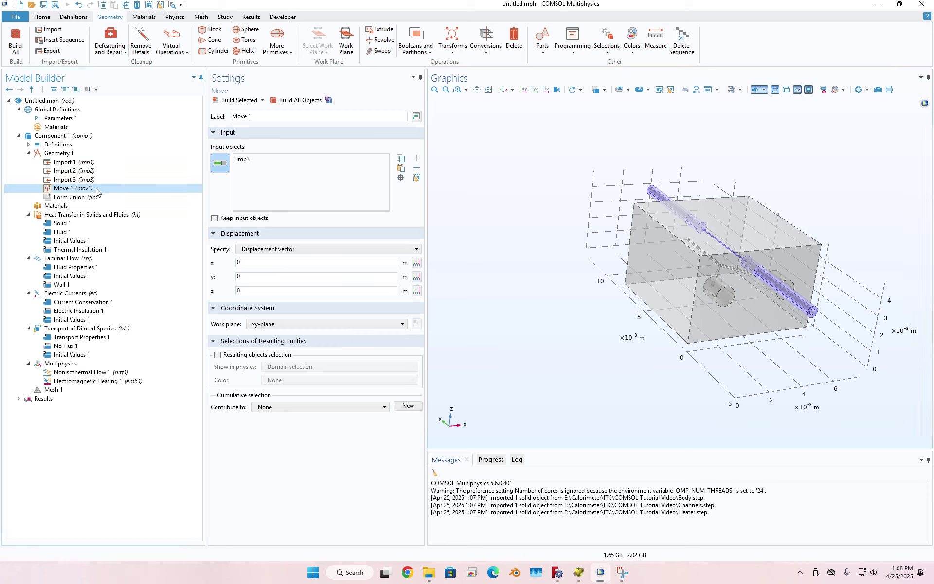
key("Delete")
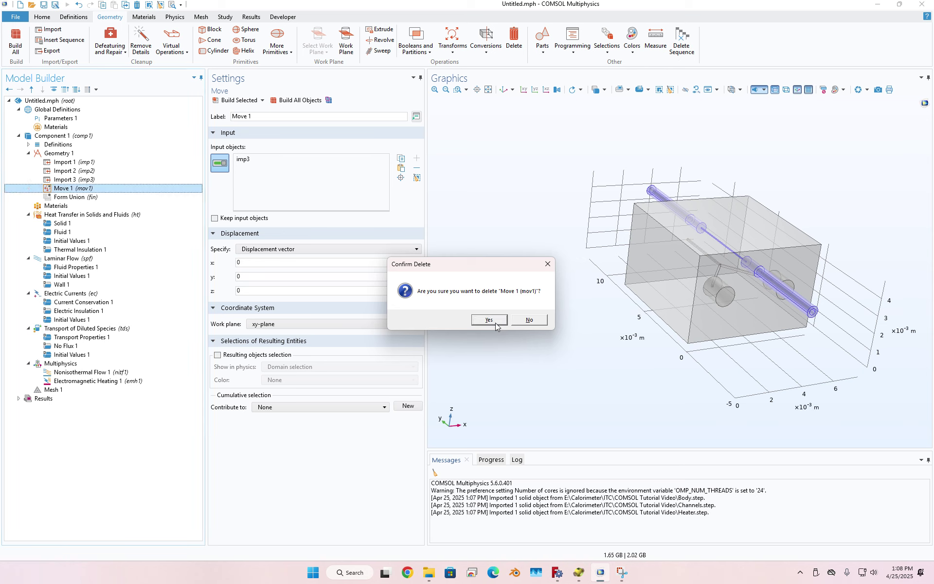
left_click(488, 320)
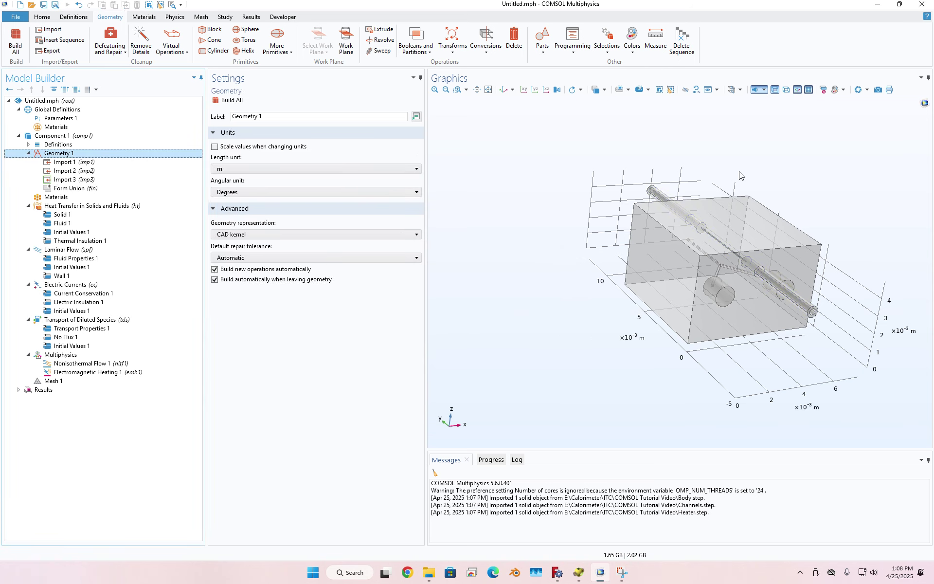
Add PEGDA from the User-Defined Library to the materials of Component 1.
left_click(132, 199)
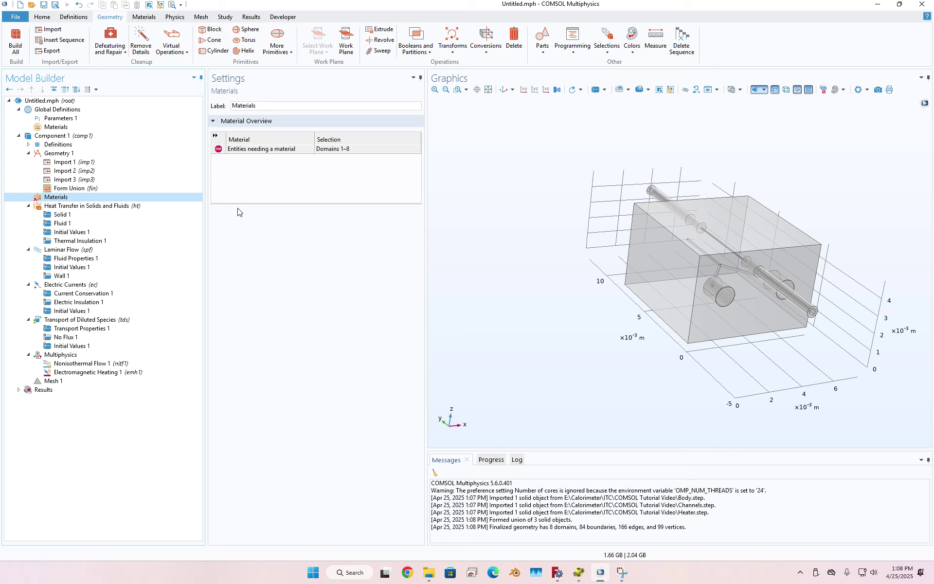
right_click(130, 197)
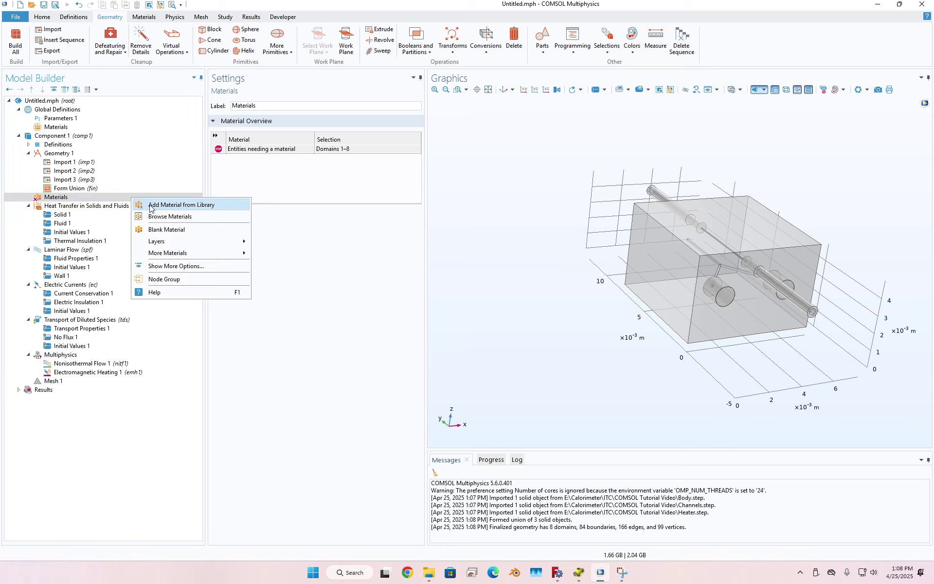
left_click(152, 207)
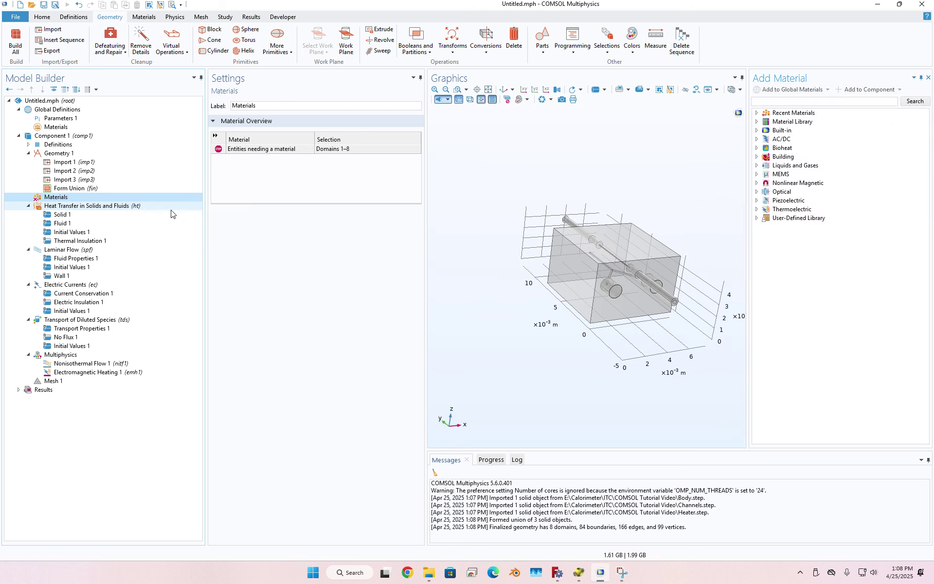
left_click(757, 218)
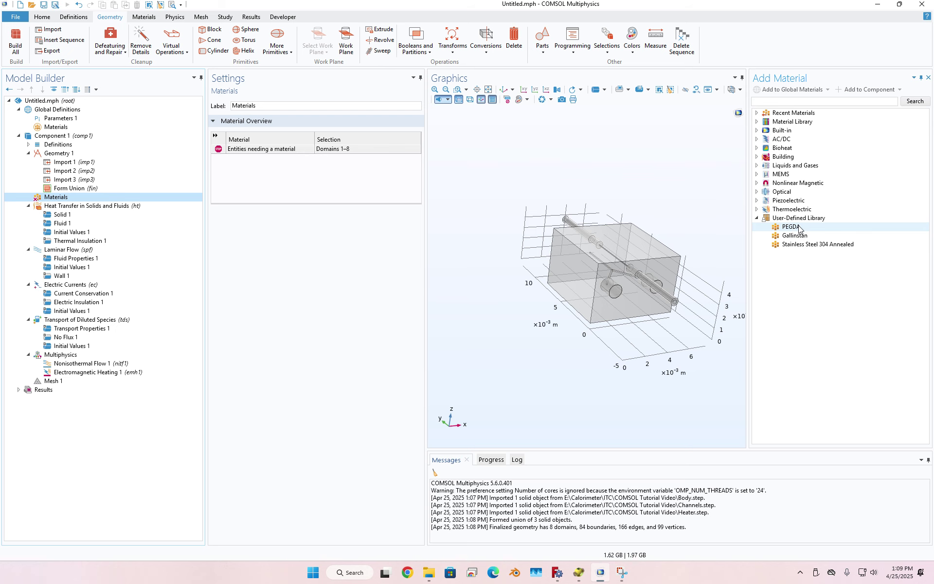
left_click(799, 228)
double_click(797, 228)
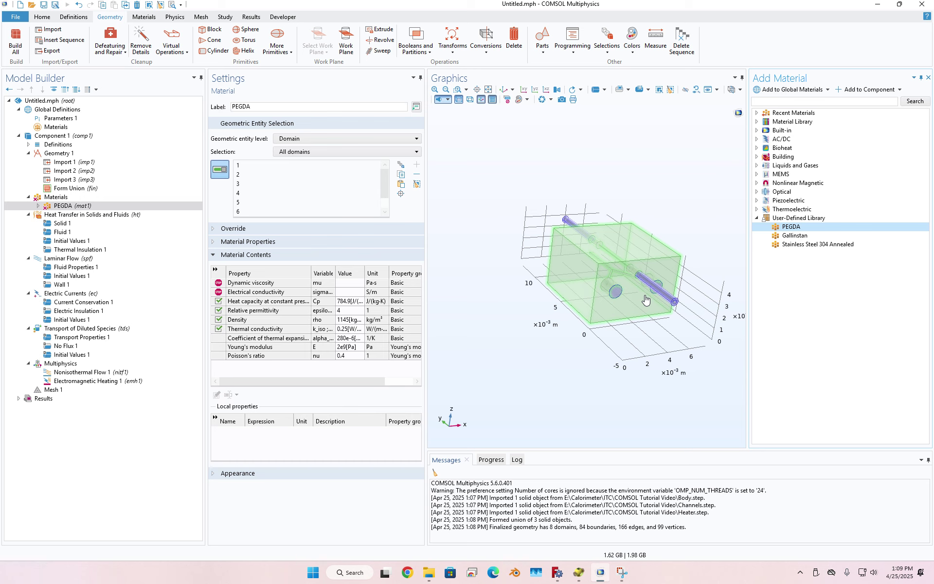
Add Gallinstan and Stainless Steel 304 Annealed from the User-Defined Library to the component's materials.
double_click(796, 236)
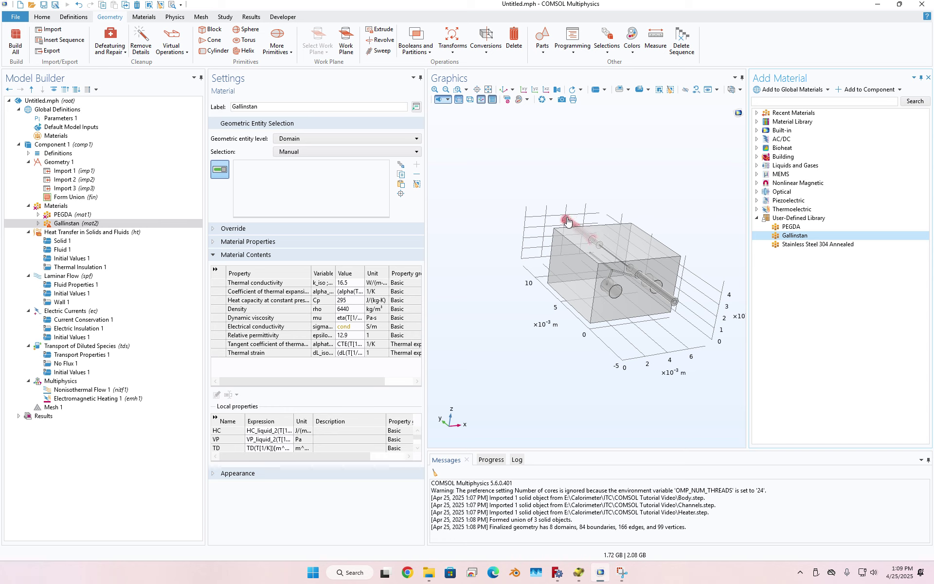
left_click(814, 247)
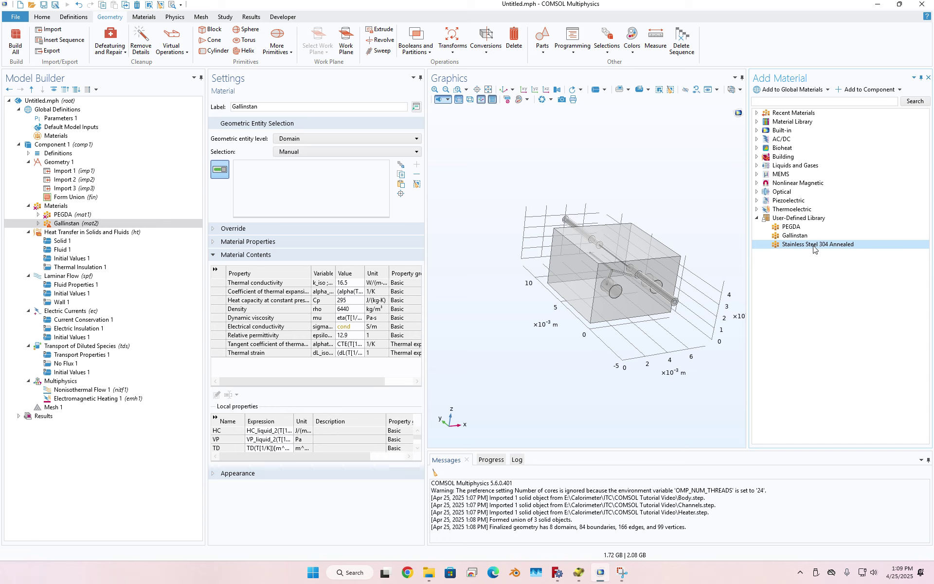
double_click(814, 246)
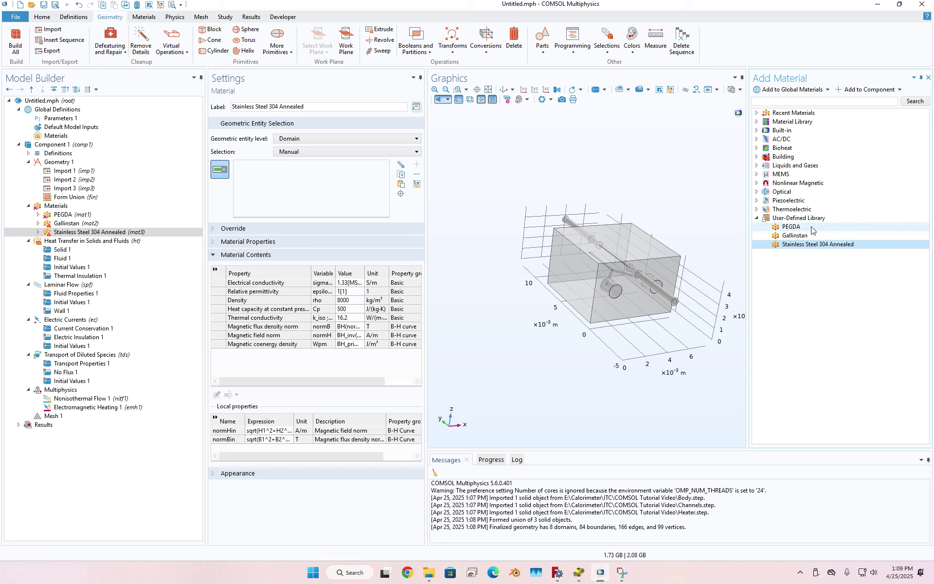
Search the material library for water and add Water, liquid to the component.
left_click(772, 102)
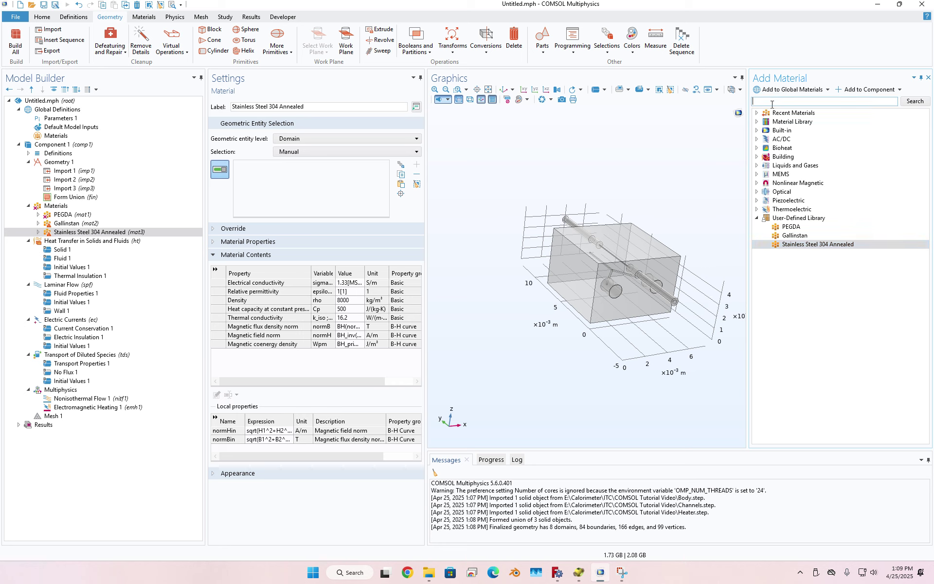
type("water")
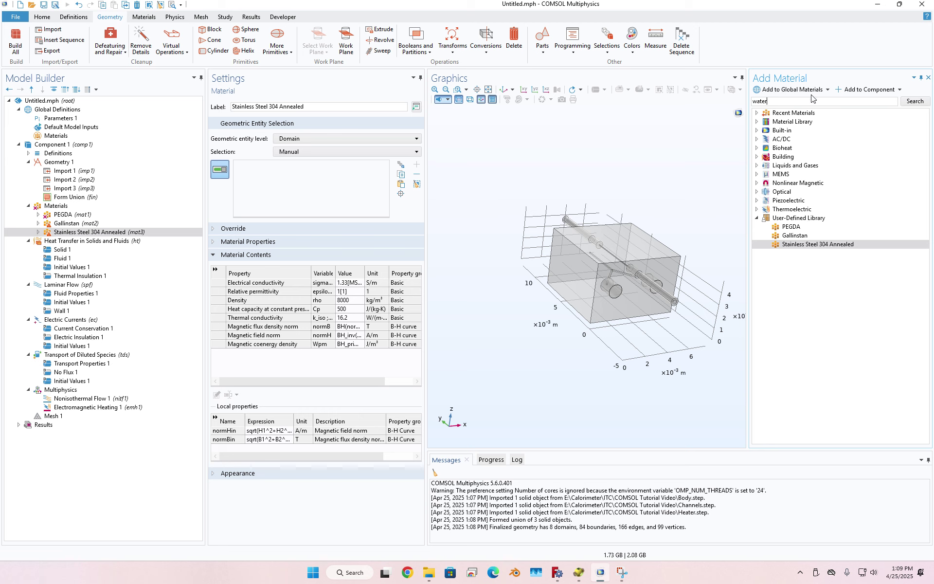
key("Return")
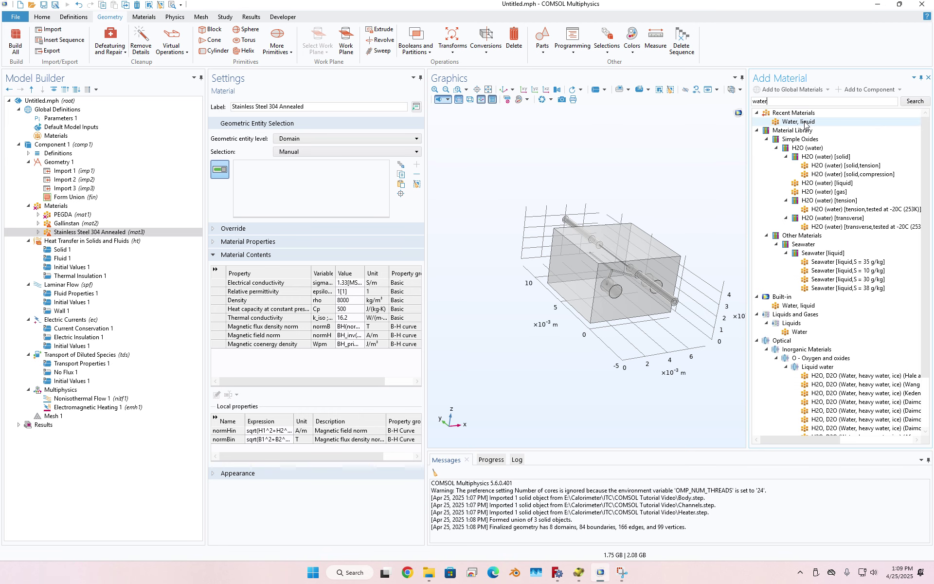
double_click(804, 122)
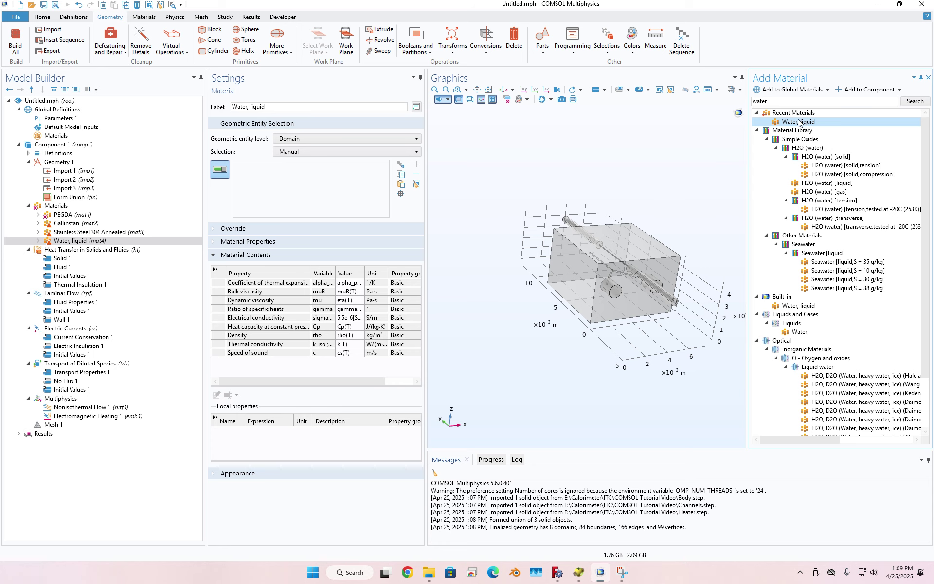
Search the material library for air and add the built-in Air material to the component.
double_click(788, 101)
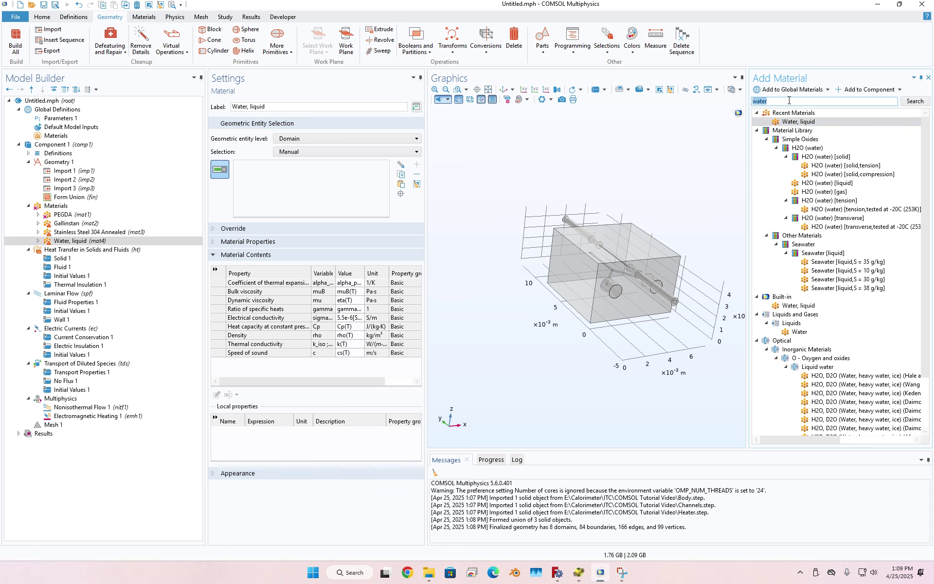
type("air")
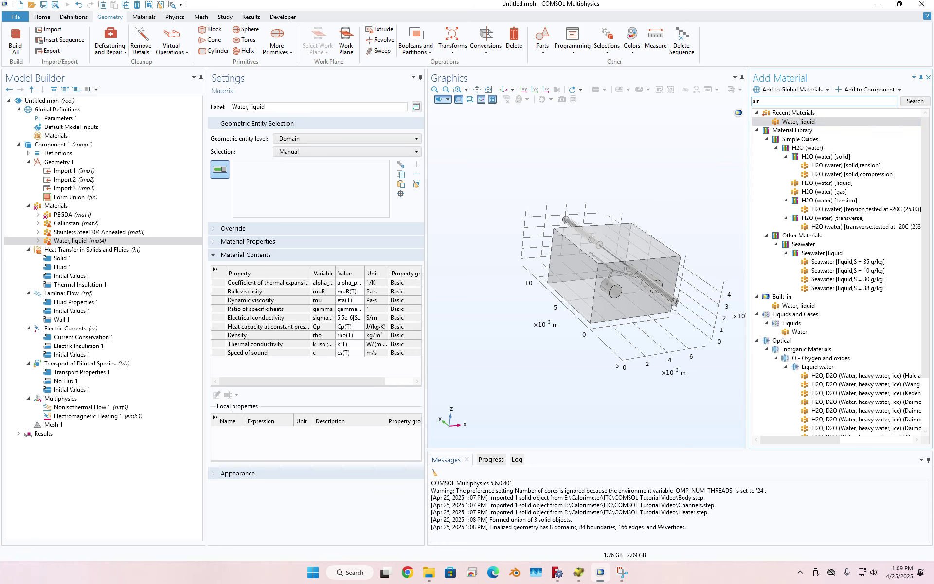
key("Return")
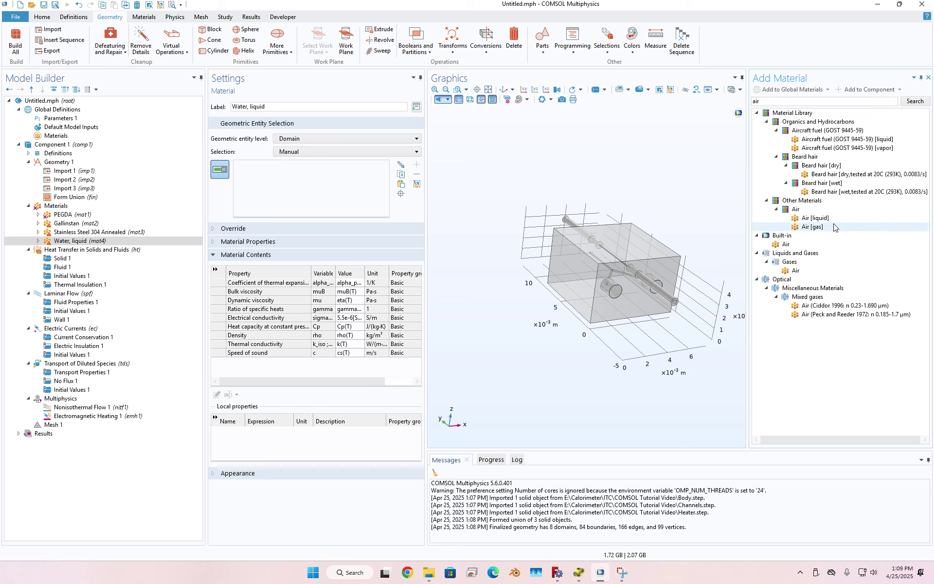
left_click(794, 246)
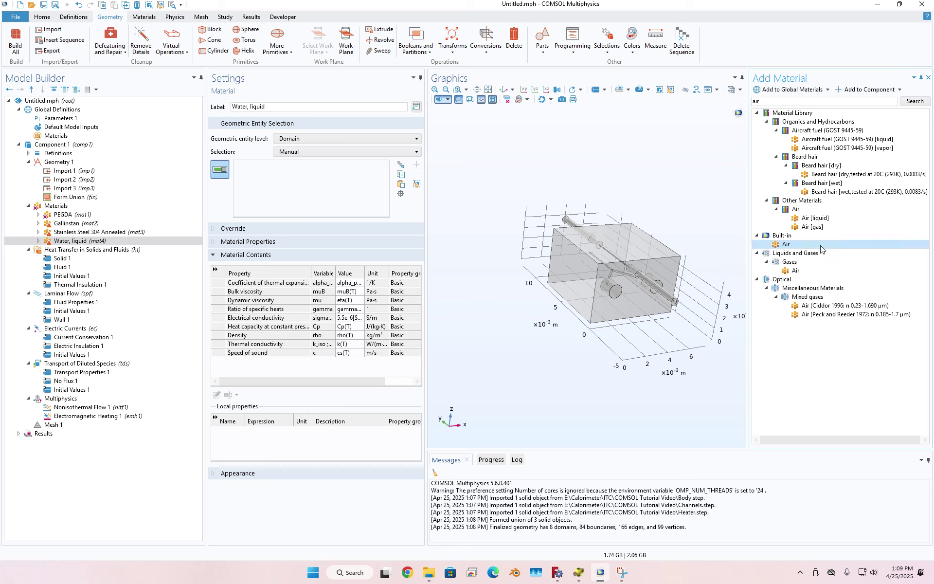
double_click(791, 244)
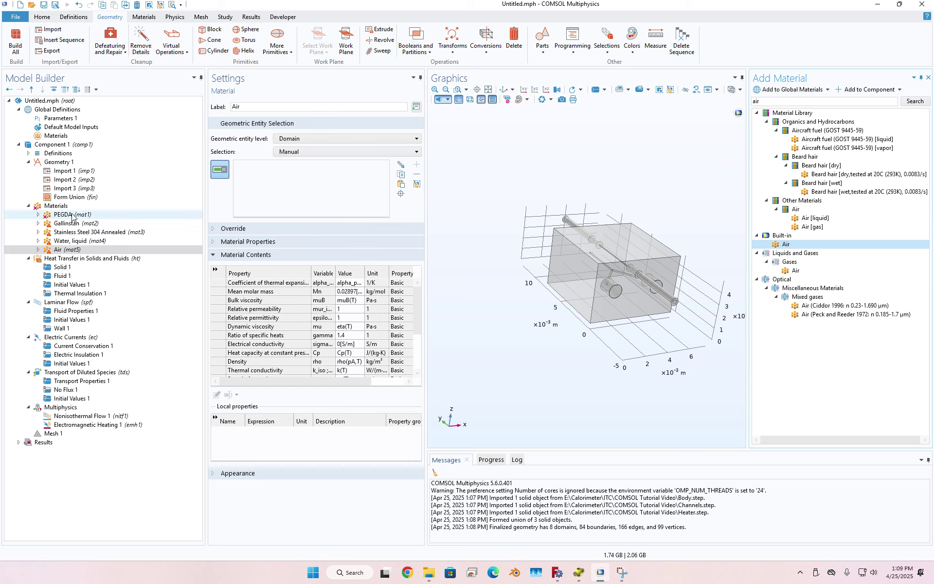
Add a solid block to Geometry 1 and set its width to 30[mm].
left_click(69, 164)
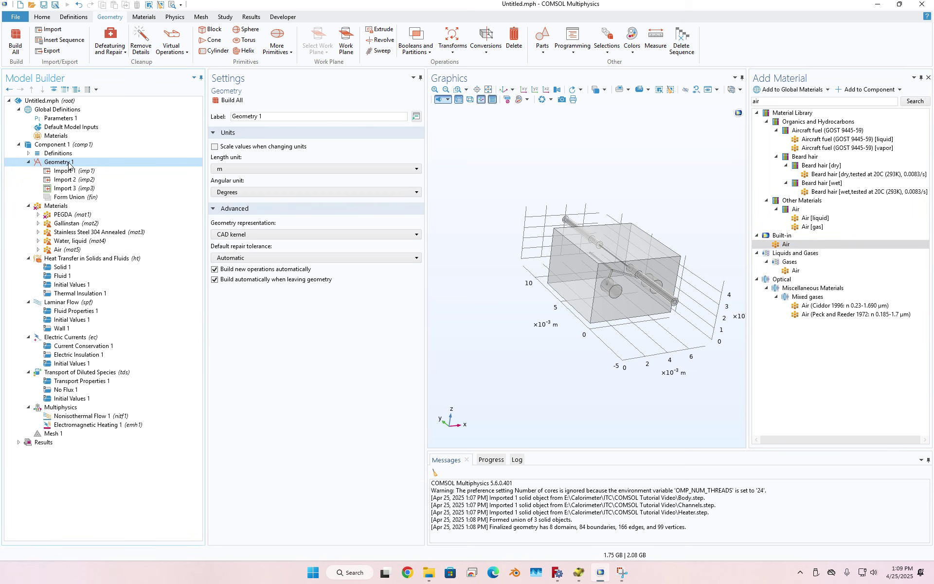
left_click(43, 18)
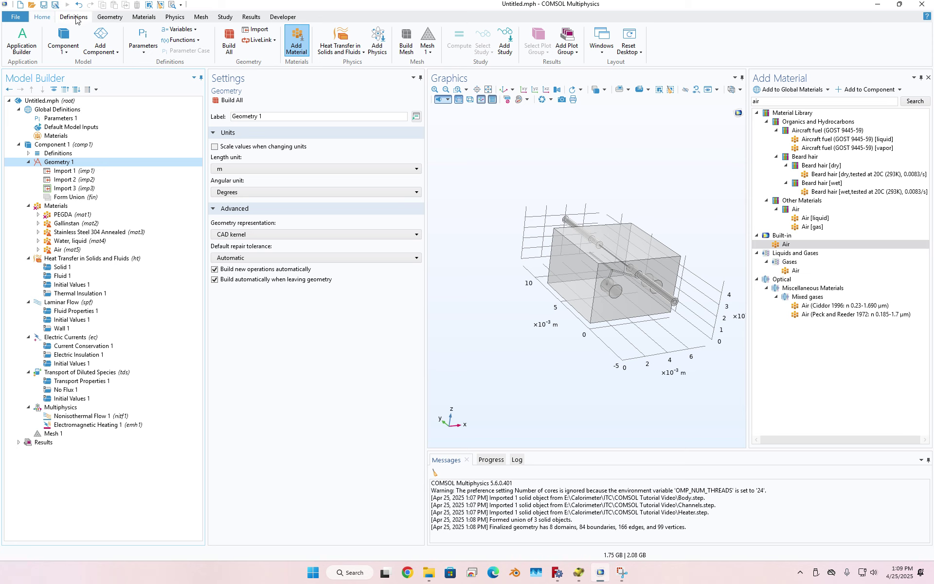
left_click(74, 17)
left_click(110, 17)
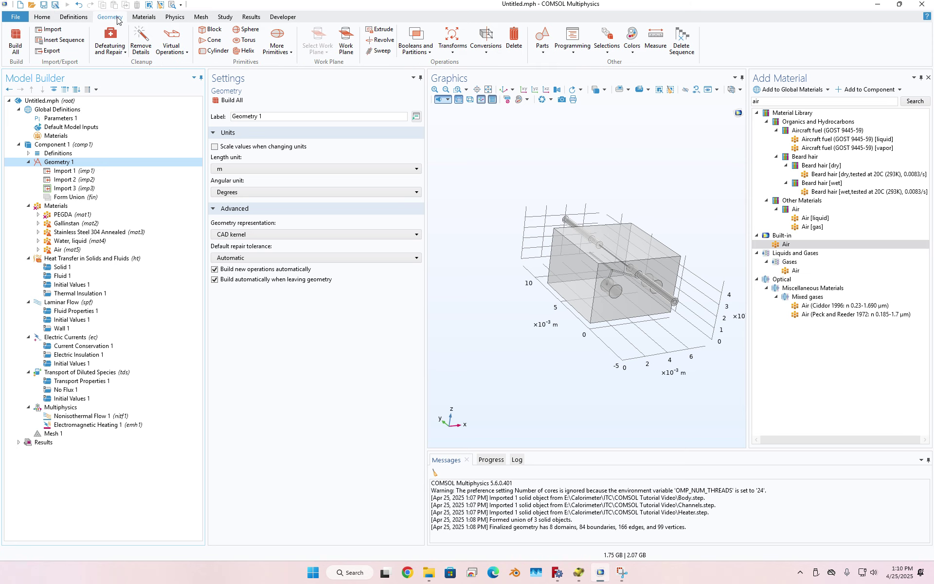
left_click(214, 30)
left_click(257, 180)
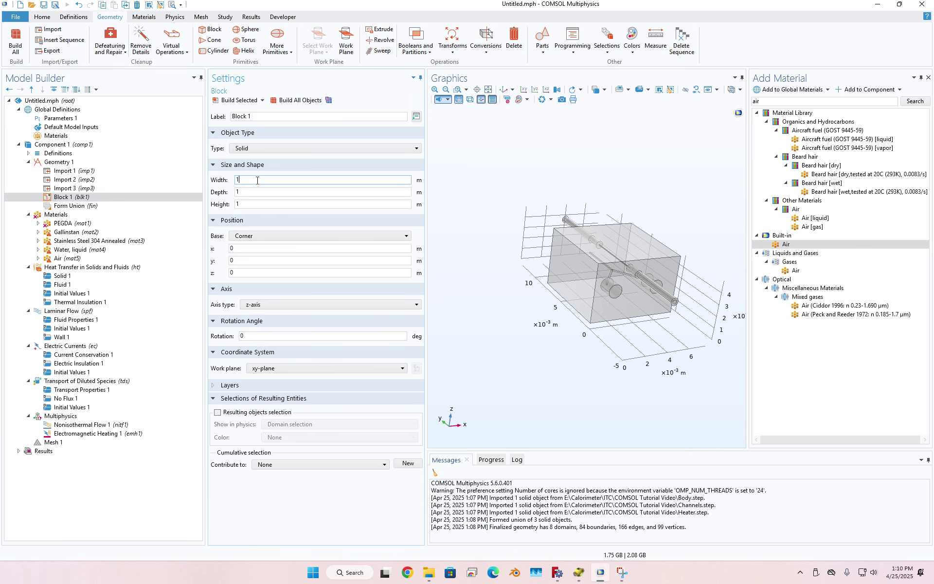
double_click(257, 181)
type("30[mm]")
key("Return")
Set the block's depth and height to 30[mm] as well and build the block.
left_click_drag(343, 178, 178, 188)
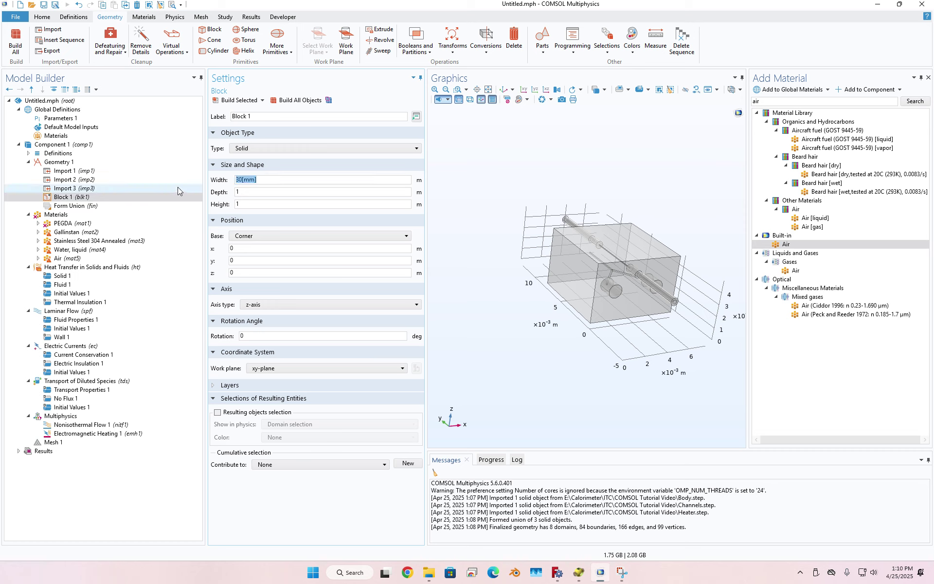
key("ctrl+c")
double_click(253, 191)
key("ctrl+v")
left_click(254, 207)
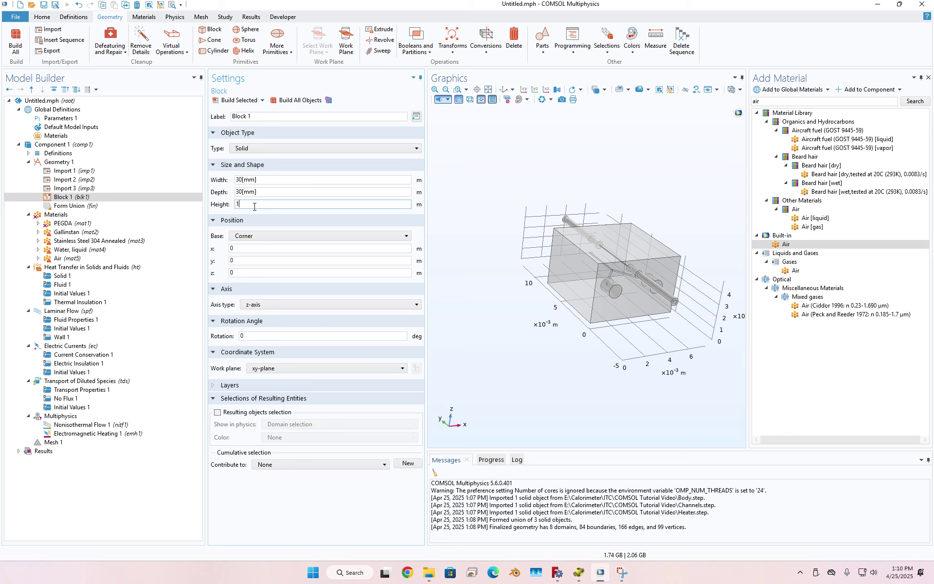
double_click(254, 205)
key("ctrl+v")
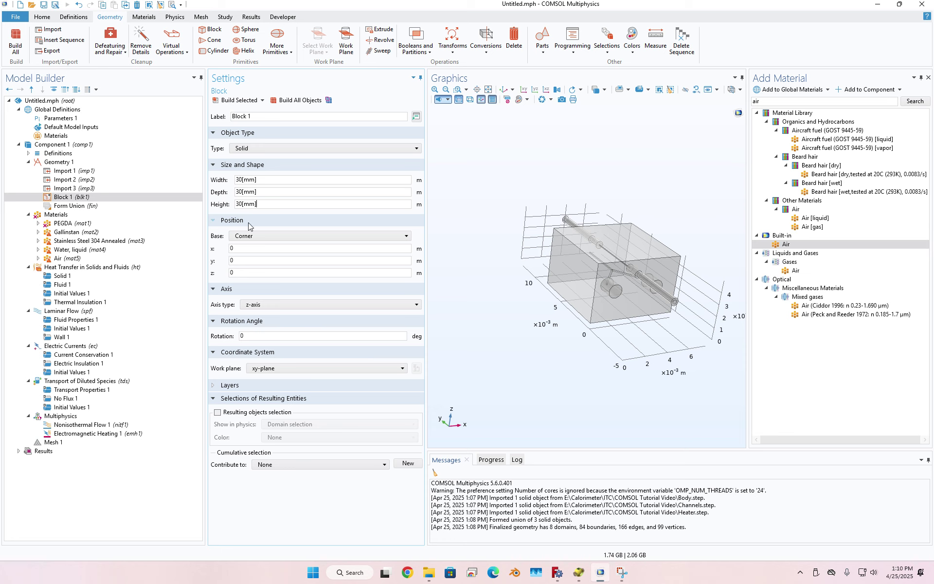
left_click(235, 101)
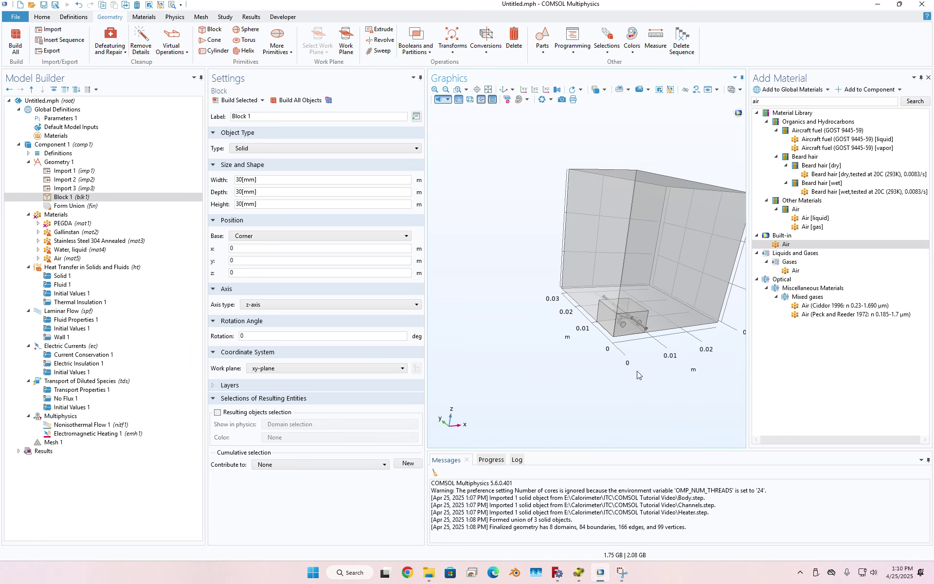
Set Block 1's x and y corner positions to (-15 + 3)[mm].
left_click_drag(637, 371, 615, 378)
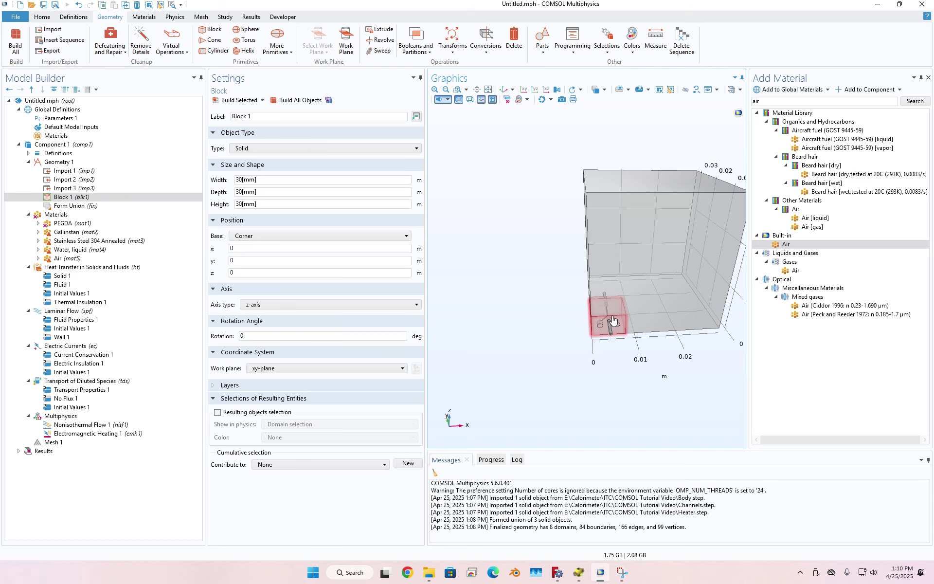
double_click(298, 248)
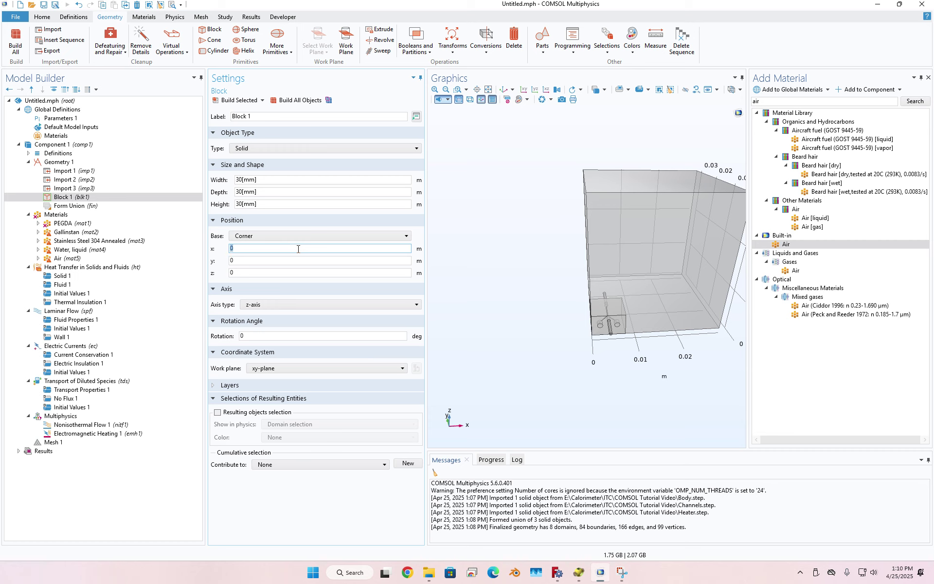
left_click(302, 258)
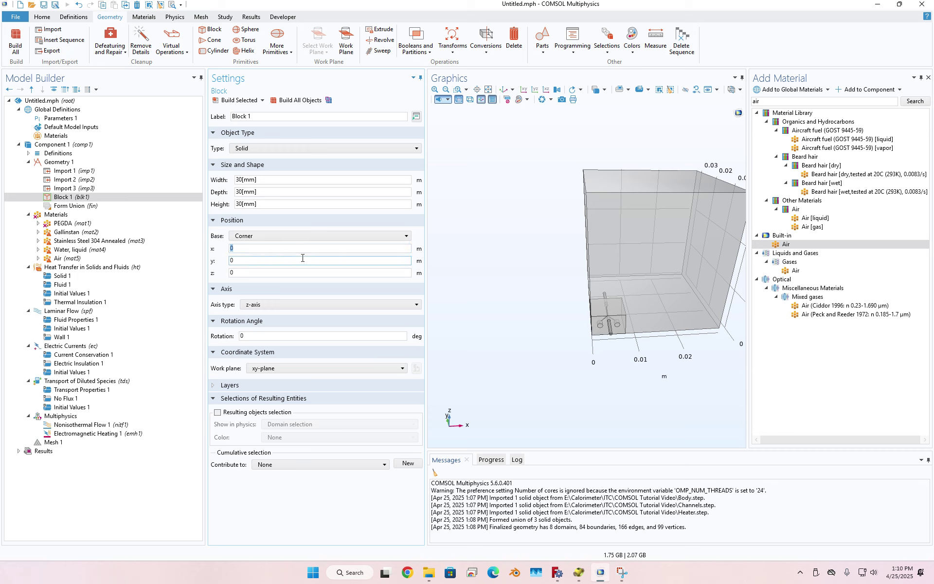
type("()")
type("-15+")
type("3")
type("[mm")
key("Return")
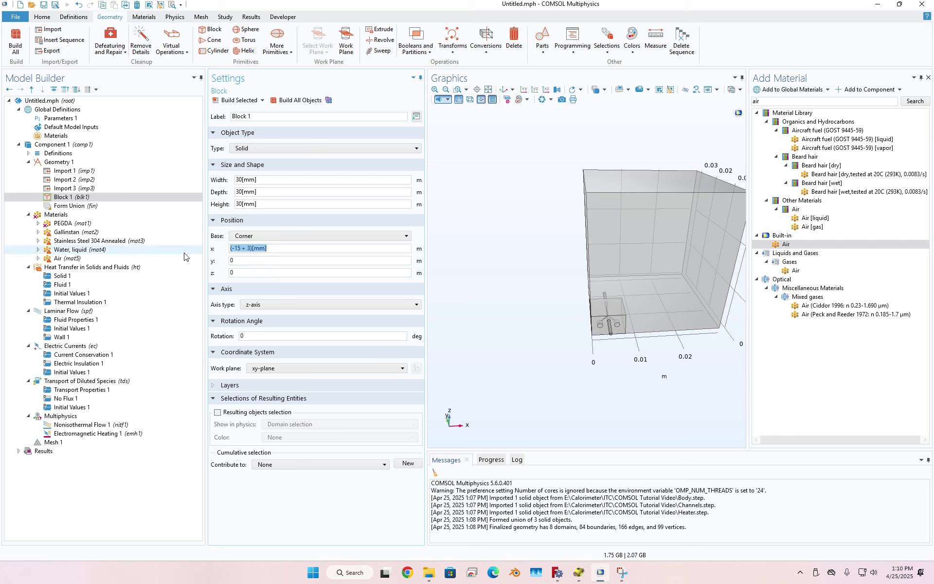
key("ctrl+c")
left_click_drag(276, 261, 230, 266)
key("ctrl+v")
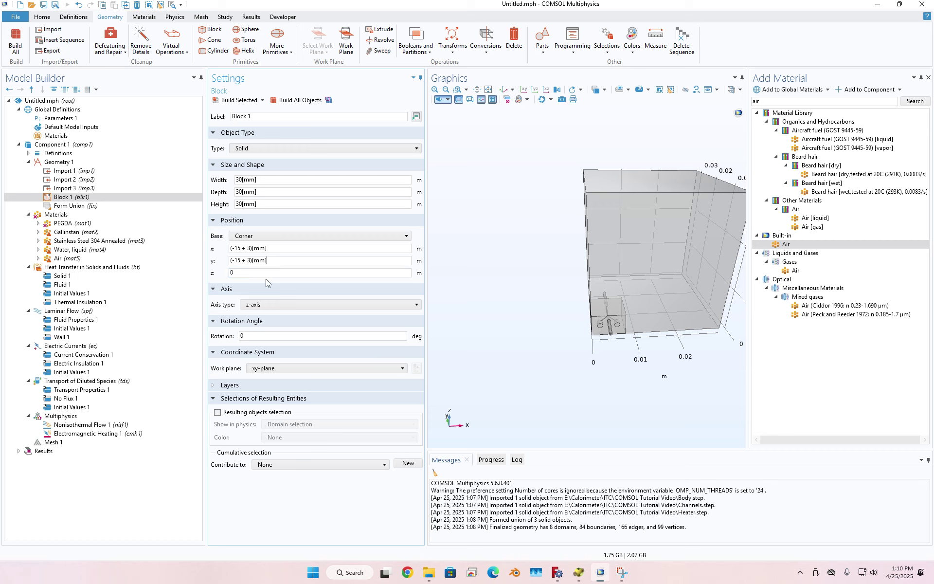
Set Block 1's z corner position to (-15 + 2.5)[mm] and build the block.
double_click(265, 273)
key("ctrl+v")
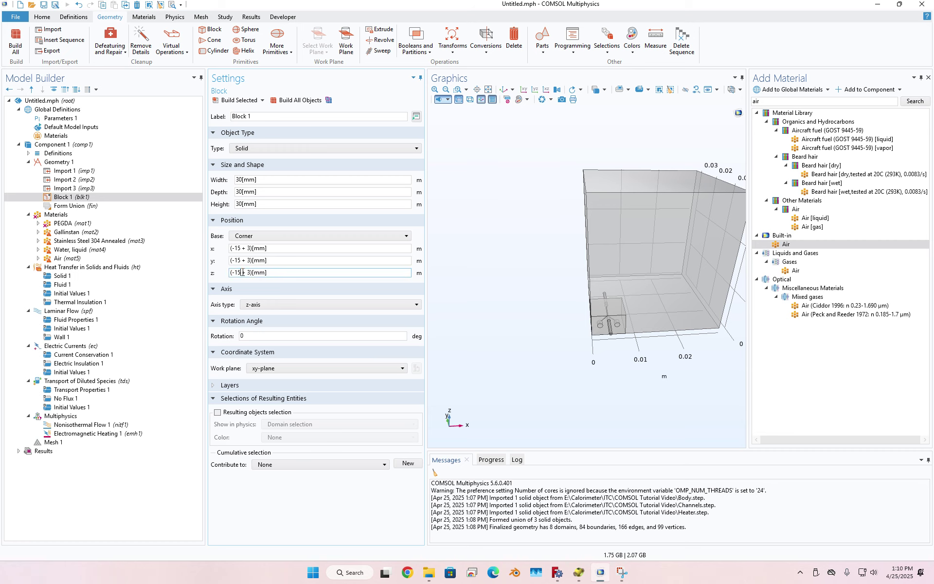
key("BackSpace")
key("BackSpace")
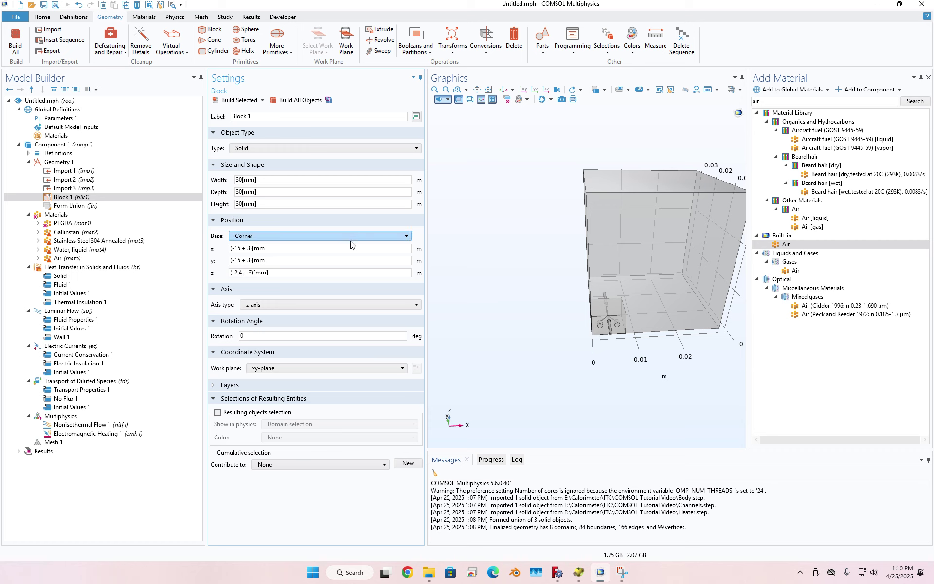
type("15")
key("BackSpace")
type("2.5")
key("F7")
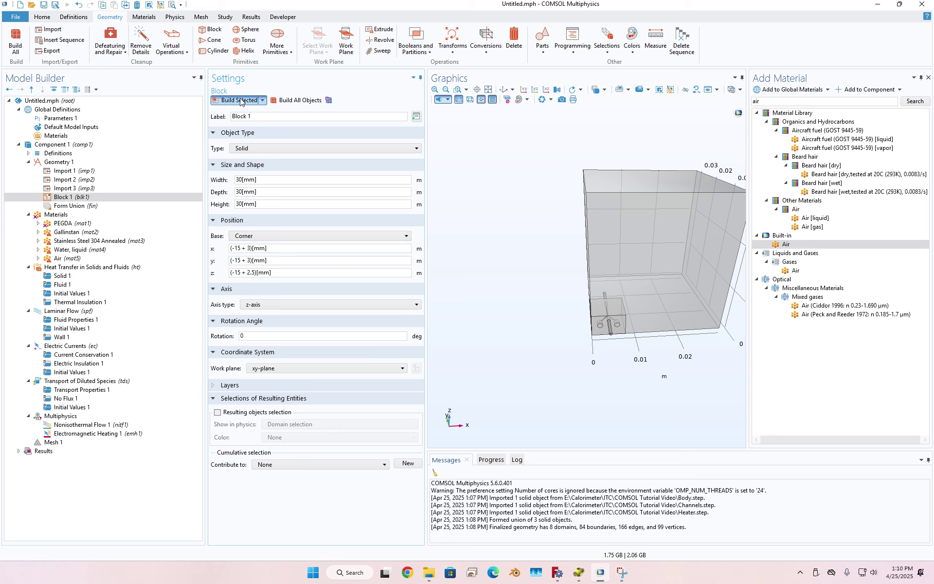
left_click_drag(679, 374, 706, 350)
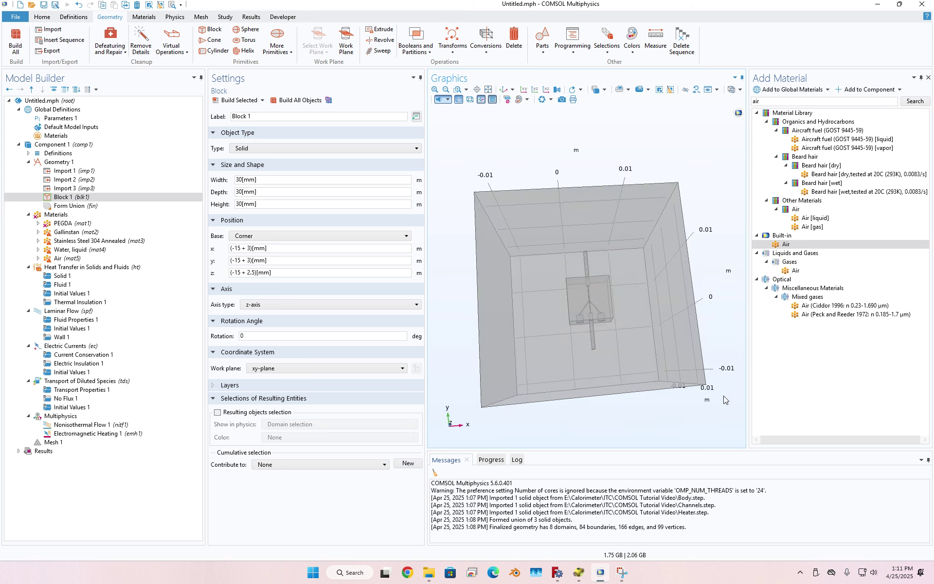
Review the materials overview and the domains assigned to PEGDA.
left_click(57, 215)
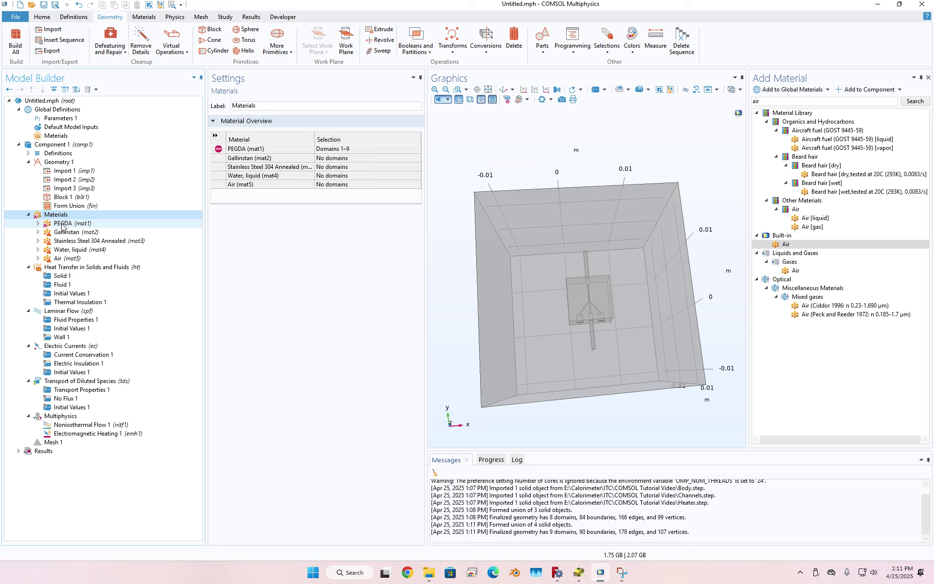
left_click(62, 224)
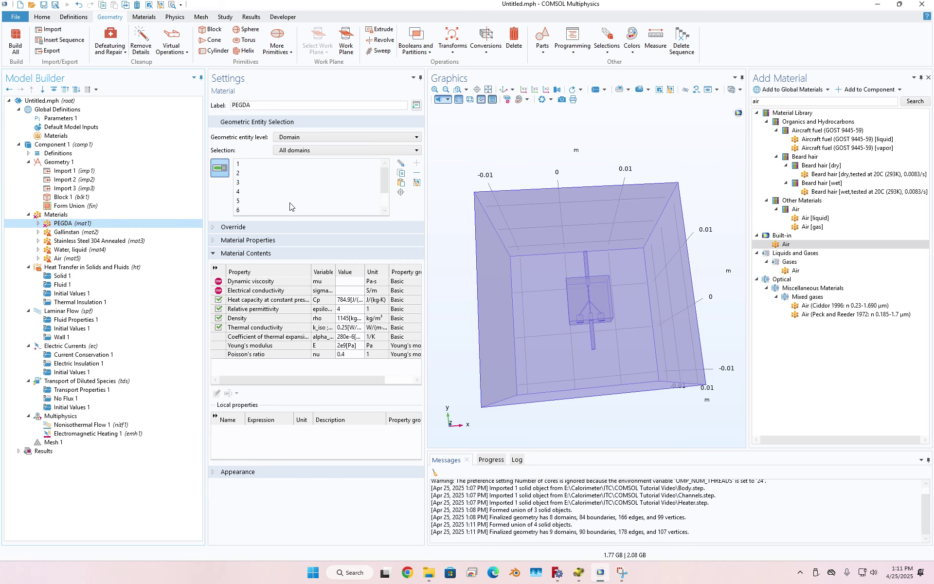
scroll(335, 198, "down", 2)
scroll(335, 198, "up", 2)
scroll(333, 197, "down", 1)
Open the Gallinstan material's settings and hide the surrounding block and the chip body domains in the graphics view.
left_click(68, 232)
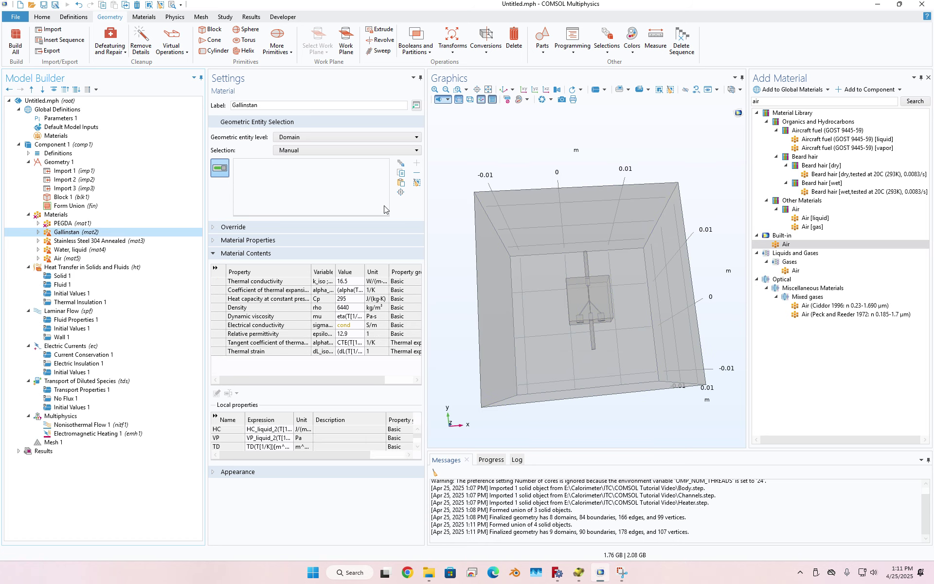
scroll(636, 408, "up", 2)
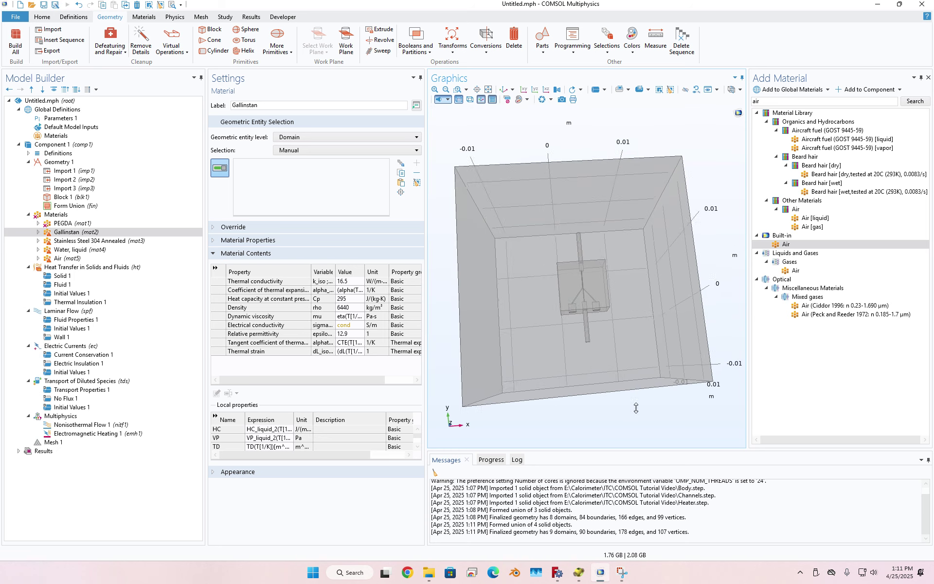
left_click_drag(636, 408, 646, 385)
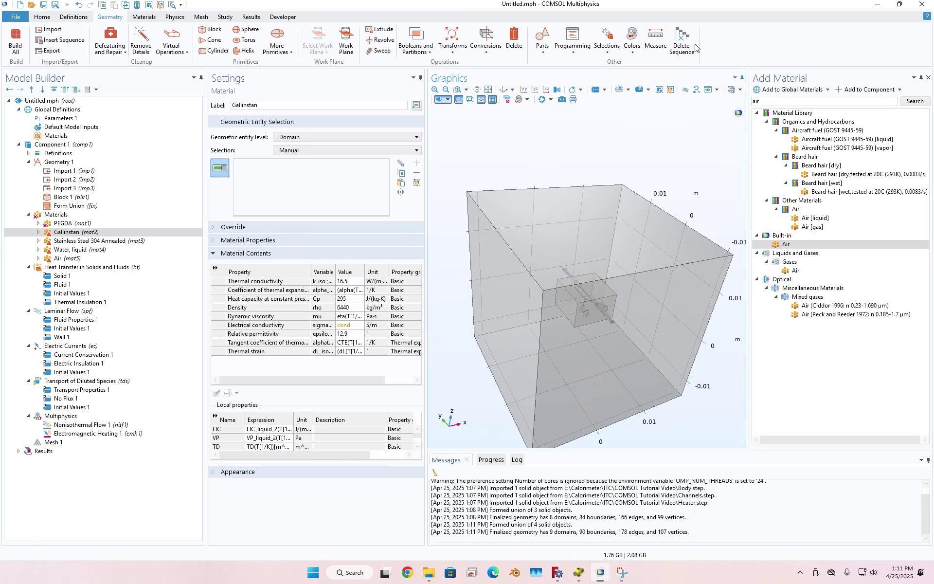
left_click(686, 92)
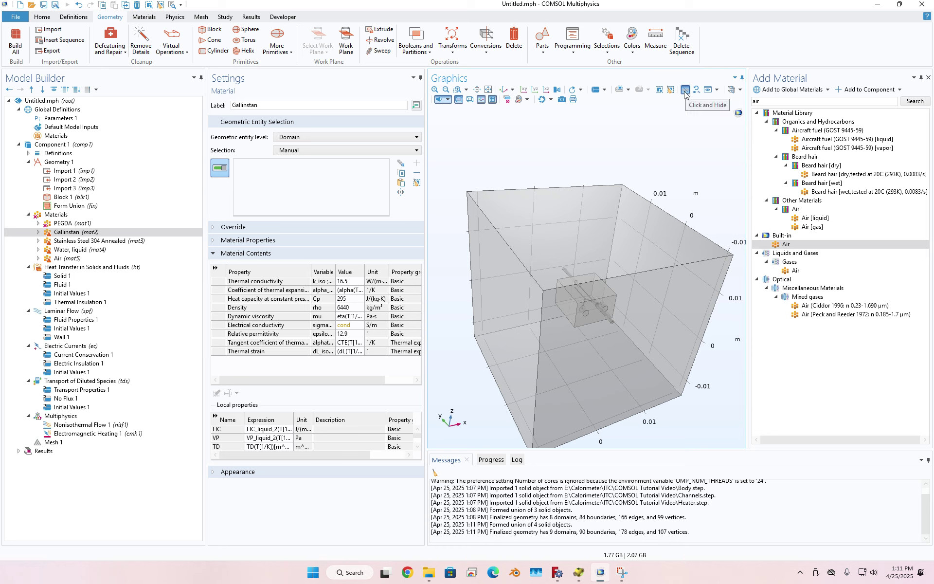
left_click(561, 223)
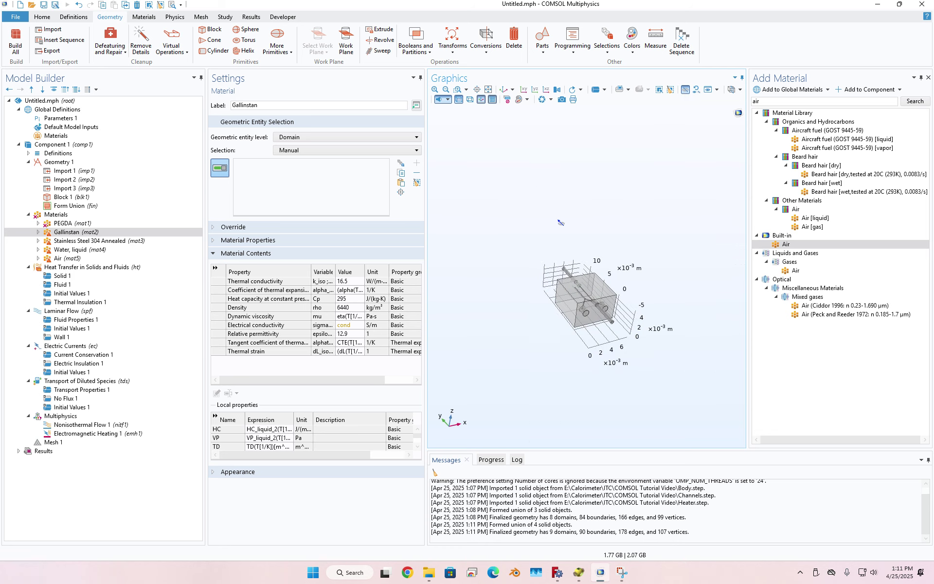
left_click(562, 303)
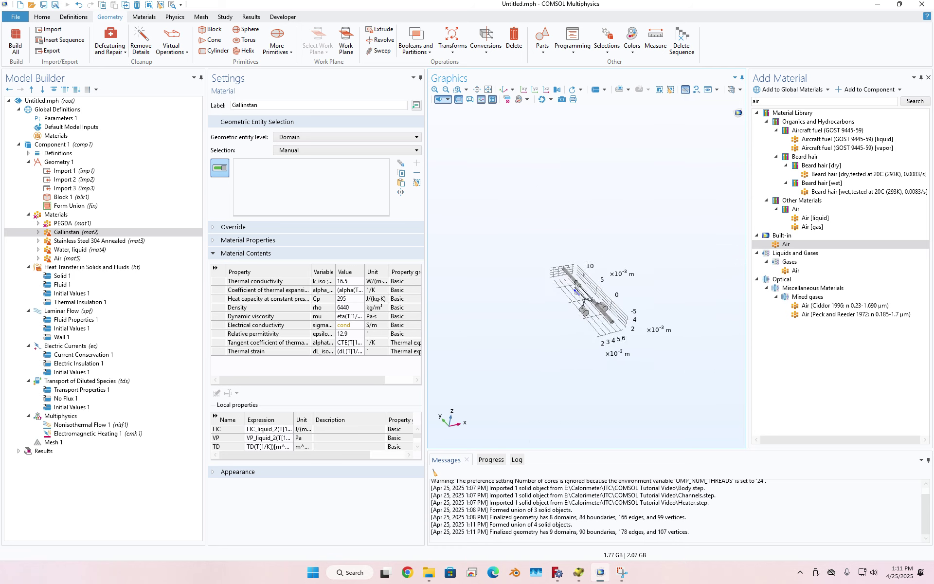
scroll(576, 291, "up", 5)
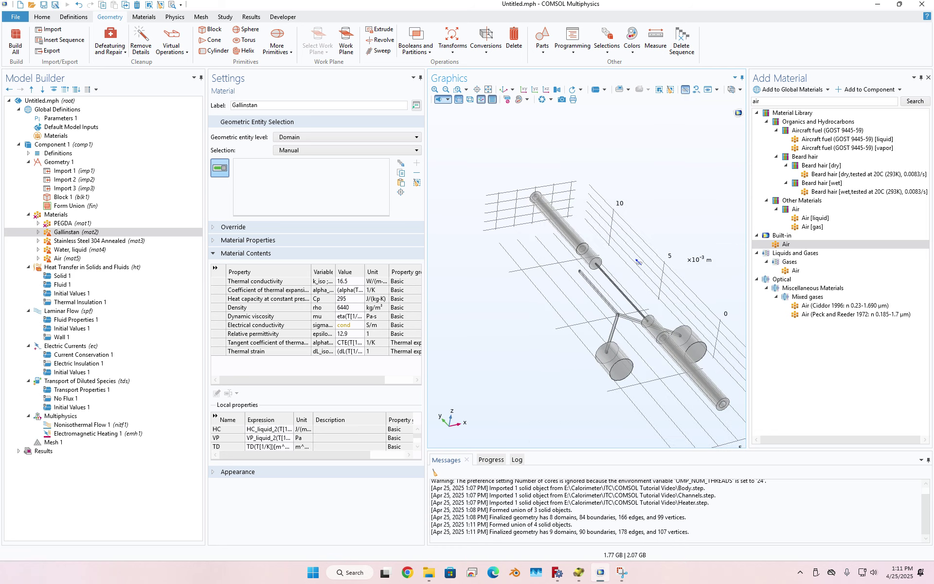
left_click(685, 90)
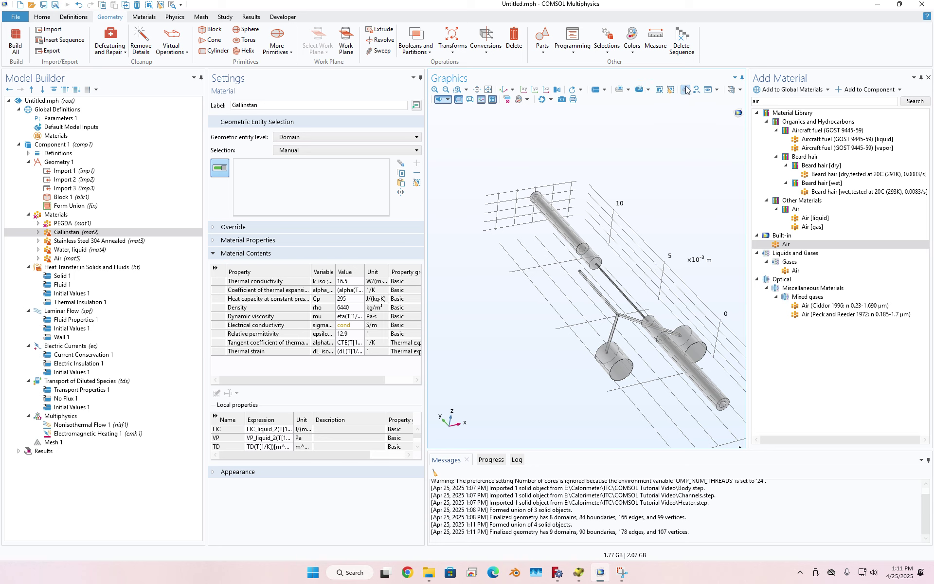
Assign Gallinstan to domain 5, the thin line with wider ends joining the two tubes, and show the hidden domains again.
left_click(594, 264)
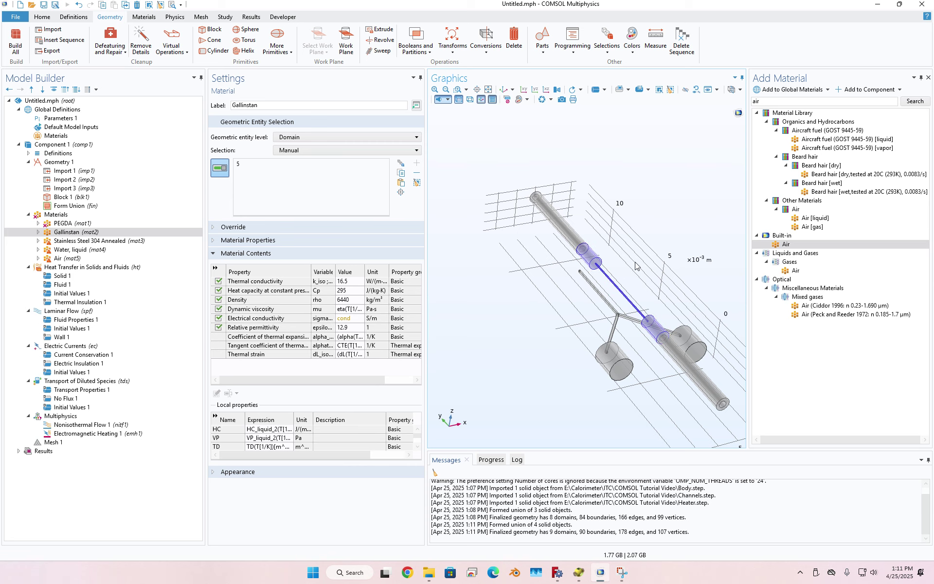
left_click(696, 91)
left_click(484, 318)
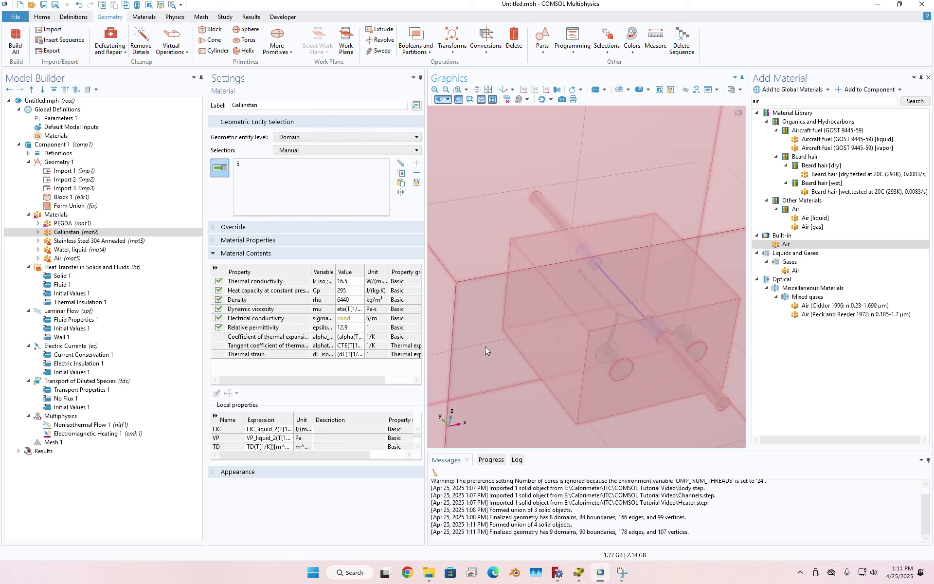
Hide the surrounding block and chip body again and assign Stainless Steel 304 Annealed to the two outer tubes, domains 6 and 7.
left_click(119, 243)
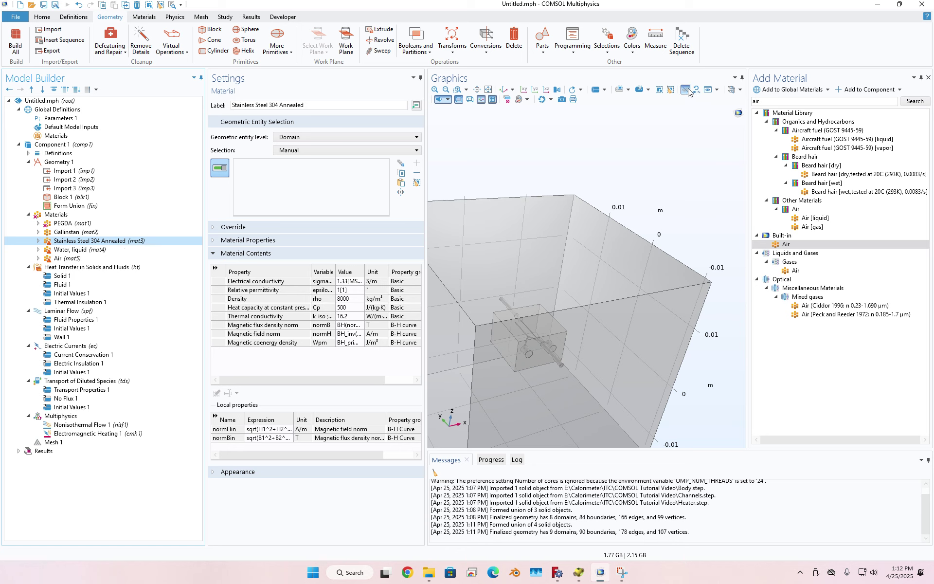
left_click(685, 89)
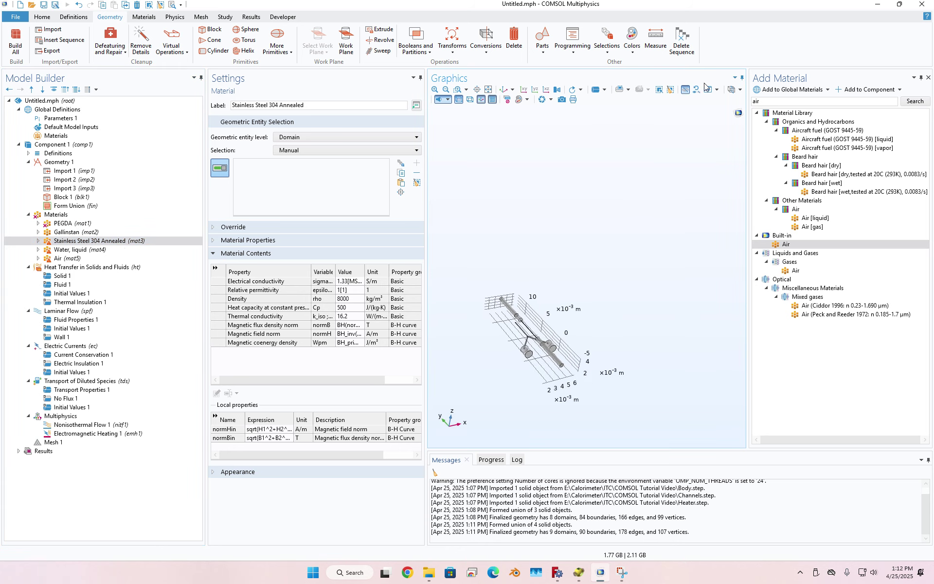
left_click(686, 90)
left_click(560, 371)
left_click(508, 309)
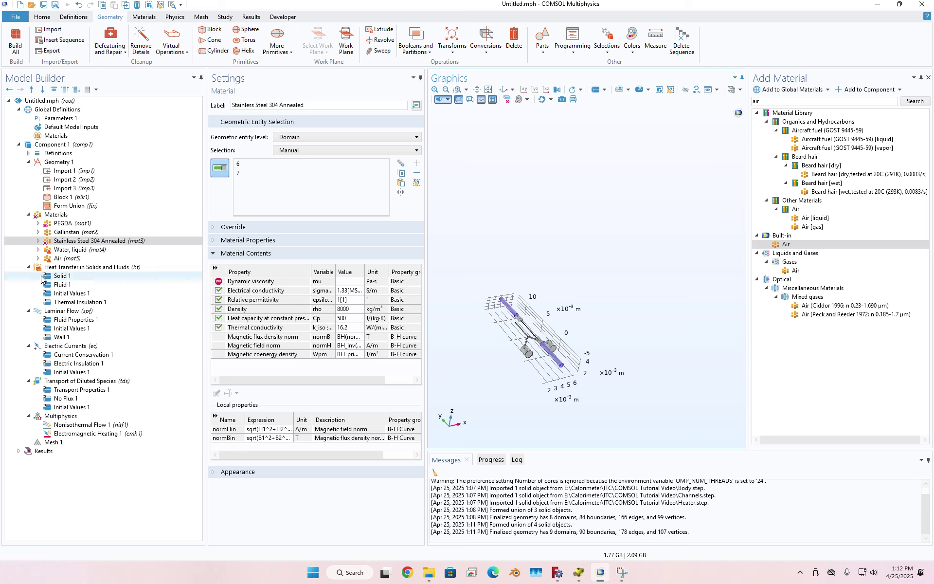
Assign Water, liquid to the Y-shaped channel, its two cylindrical ports and the small channel end piece, domains 3, 4, 8 and 9.
left_click(68, 250)
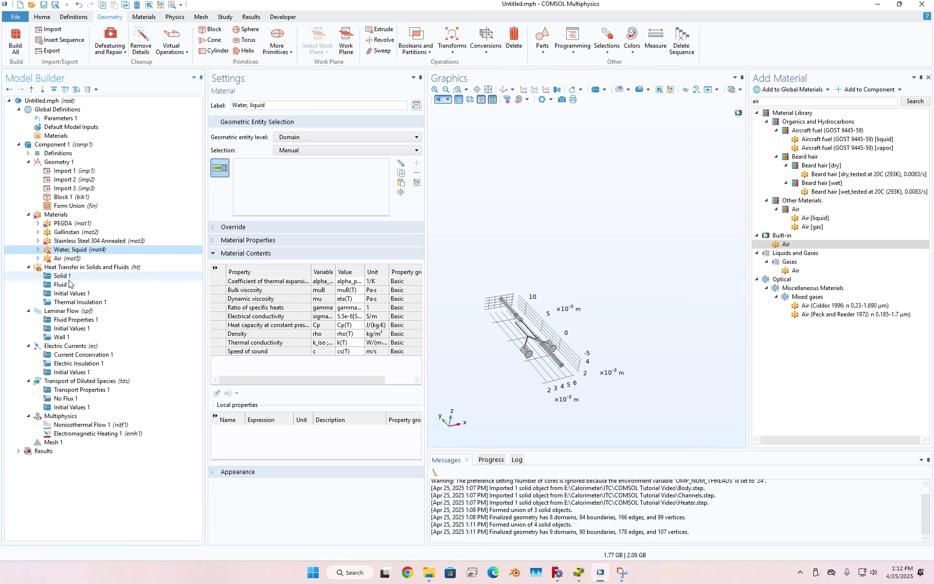
scroll(486, 219, "up", 5)
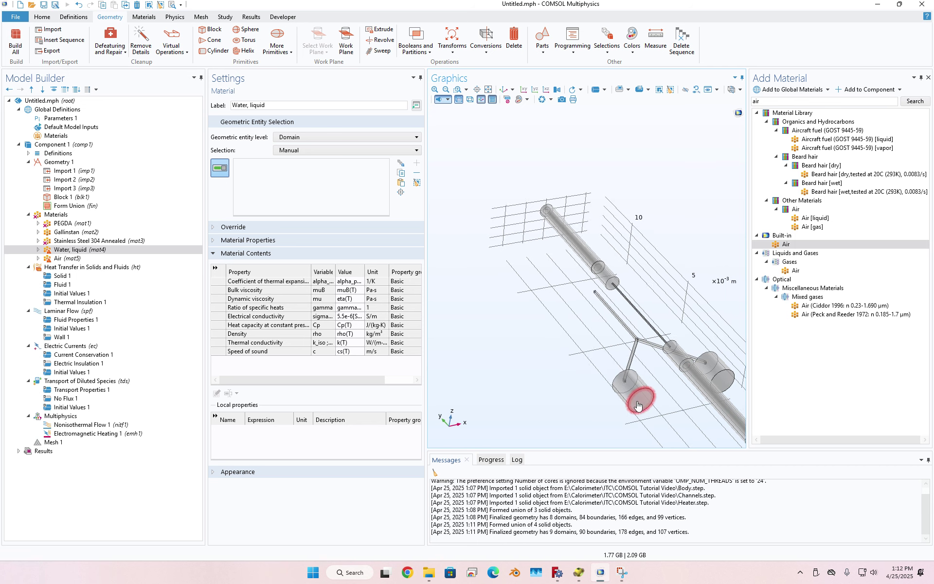
left_click(642, 400)
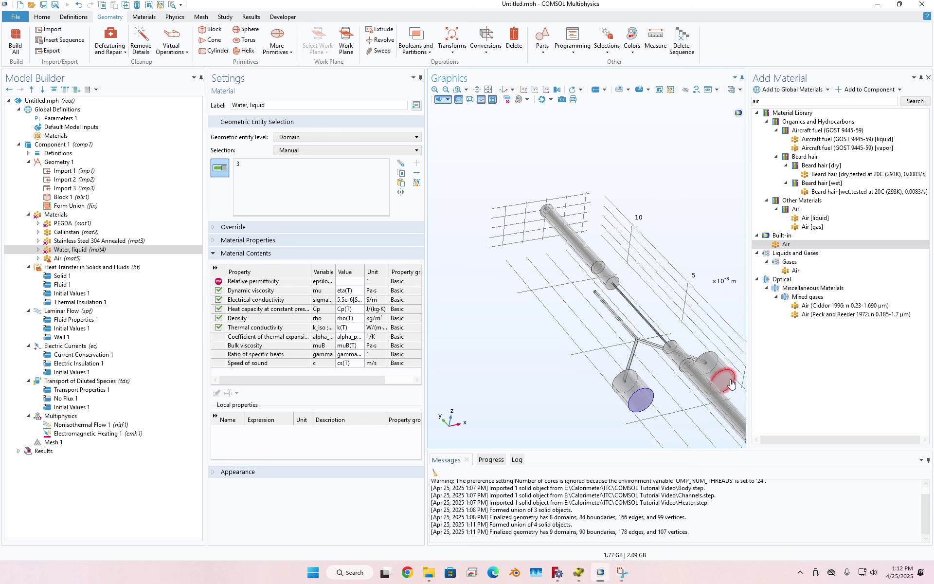
left_click(719, 373)
left_click(606, 304)
left_click_drag(547, 308, 590, 355)
middle_click_drag(563, 279, 572, 251)
left_click(572, 251)
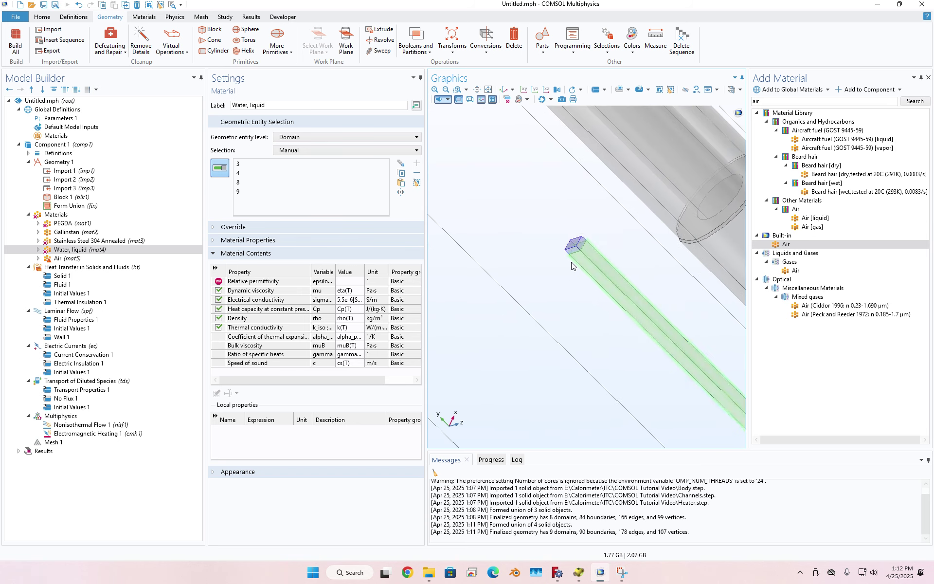
middle_click_drag(566, 346, 570, 421)
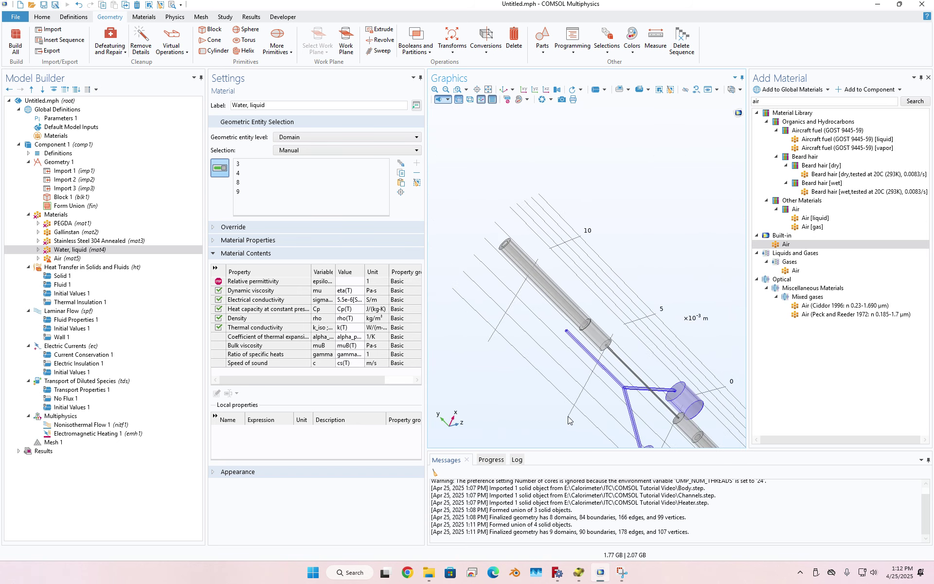
mouse_move(569, 407)
left_mouse_down()
mouse_move(556, 385)
mouse_move(566, 401)
left_mouse_up()
middle_click_drag(575, 407, 585, 423)
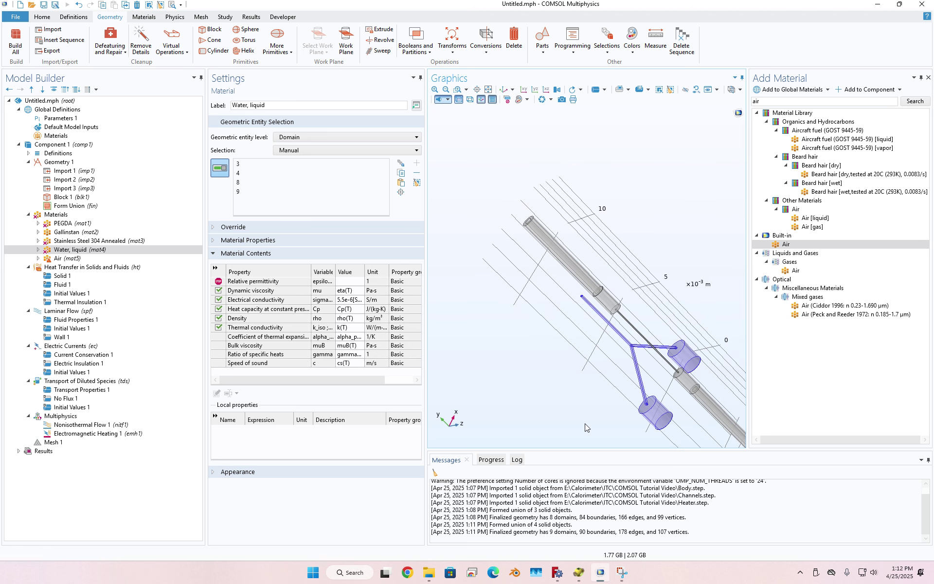
Show all hidden domains again and assign Air to the surrounding block, domain 1.
left_click(102, 259)
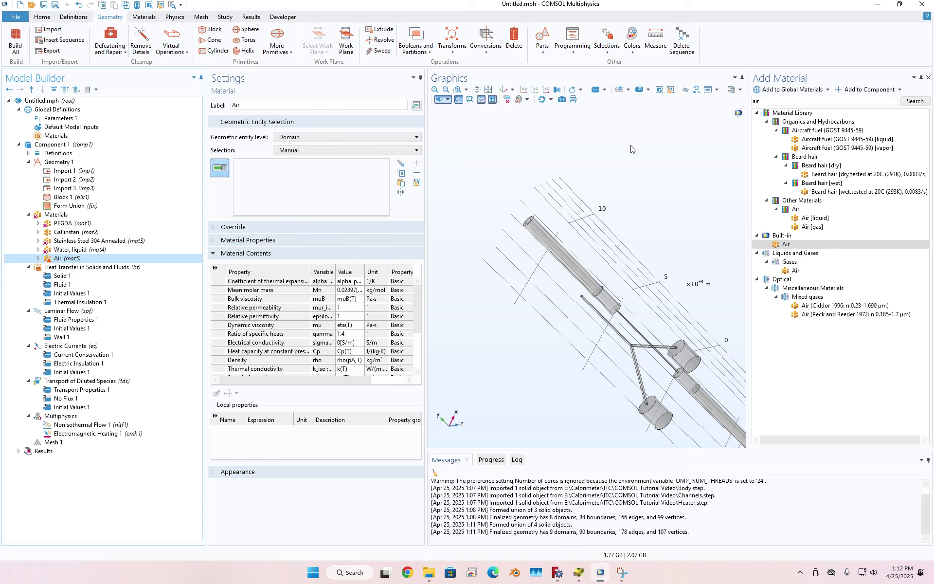
left_click(696, 89)
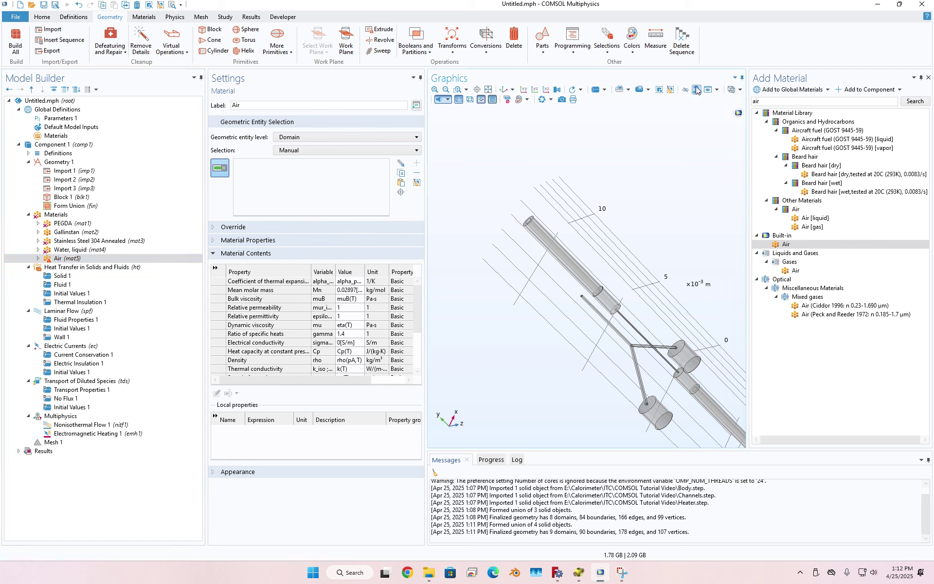
left_click(486, 320)
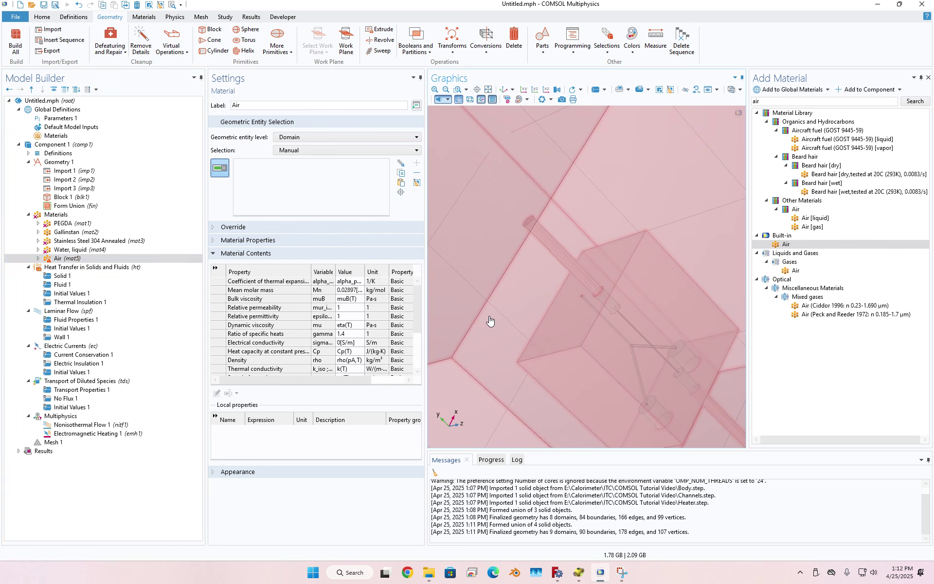
left_click(614, 258)
middle_click_drag(614, 259, 626, 438)
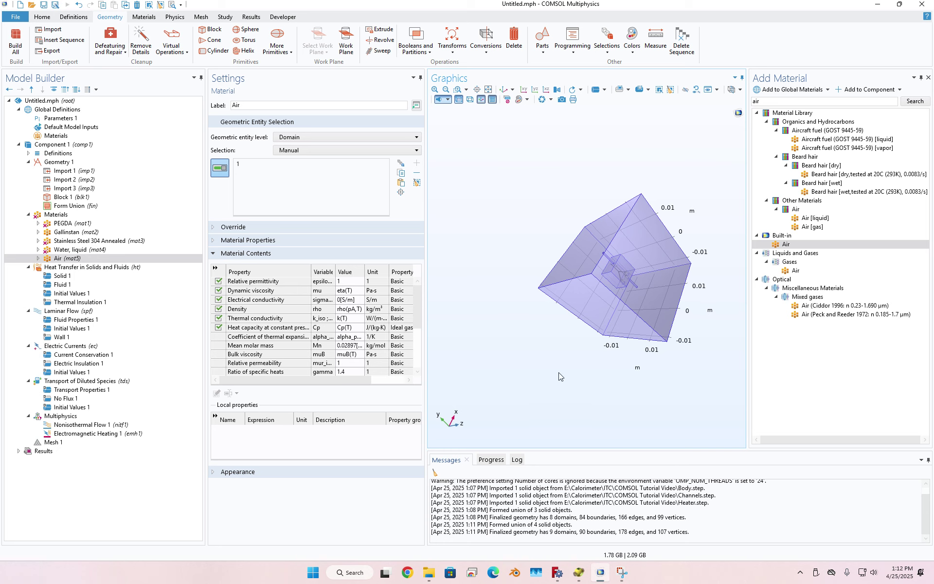
left_click_drag(558, 373, 517, 310)
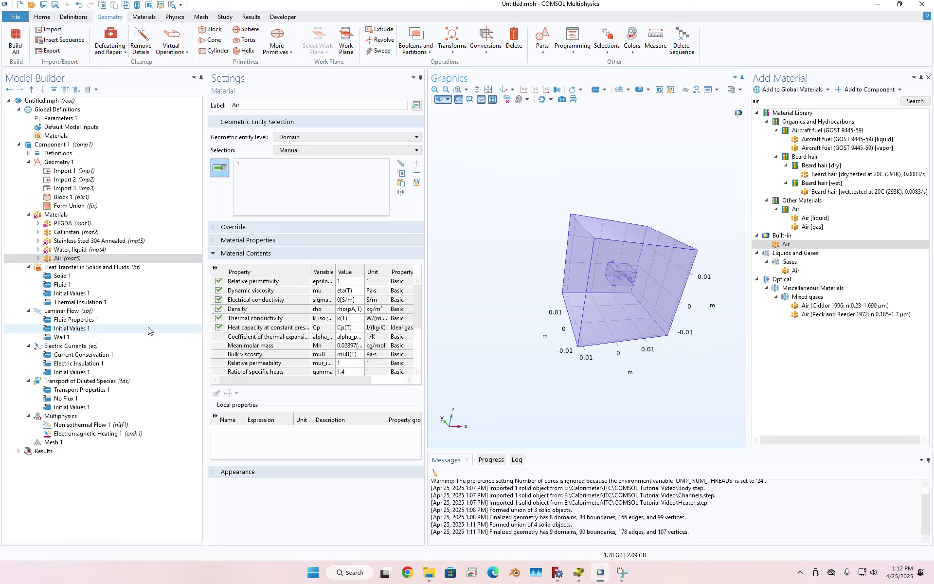
Review the settings of the assigned materials, the Heat Transfer in Solids and Fluids interface and its Solid 1 node.
left_click(68, 216)
left_click(68, 224)
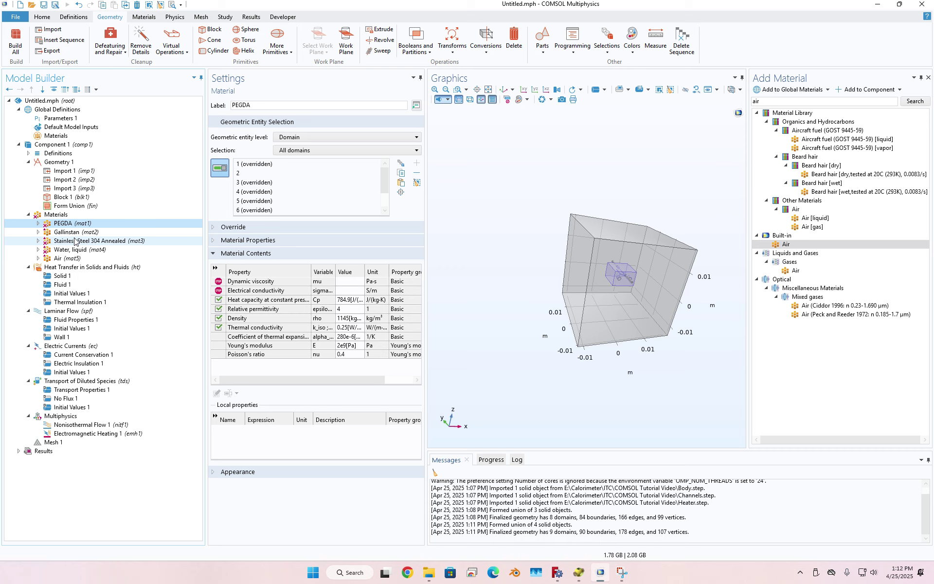
left_click(75, 241)
left_click(76, 249)
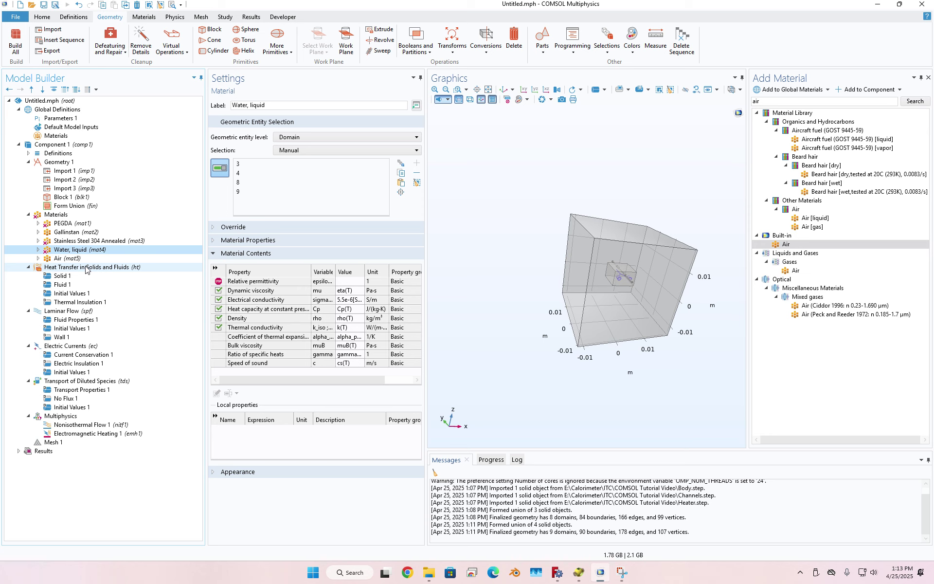
left_click(86, 267)
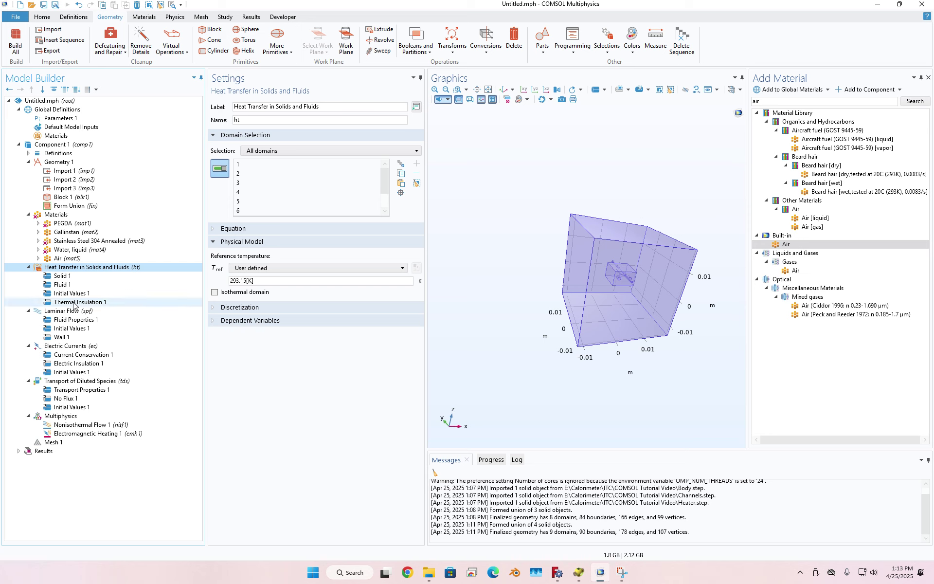
left_click(68, 275)
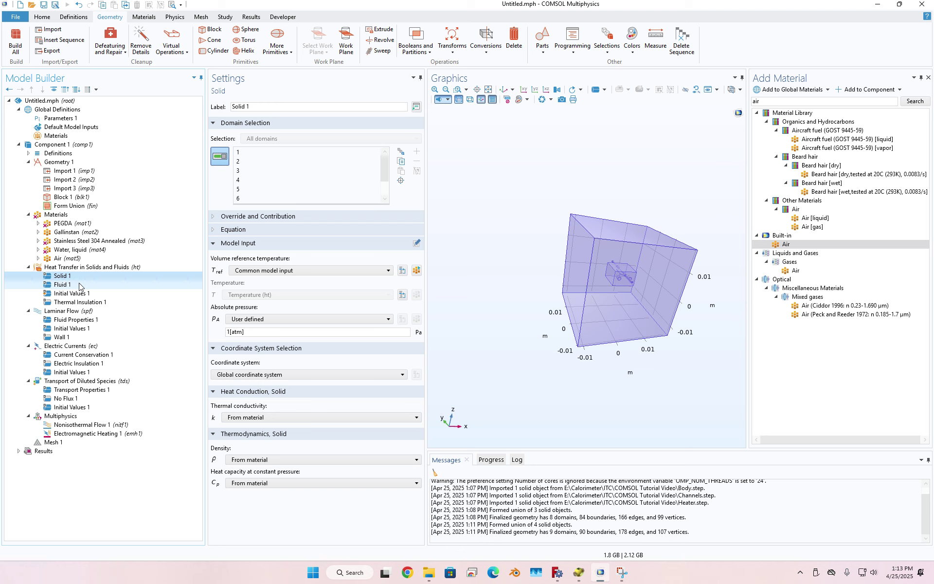
Add the surrounding air block, domain 1, to the heat transfer Fluid 1 node, and hide the block and the chip body.
left_click(79, 284)
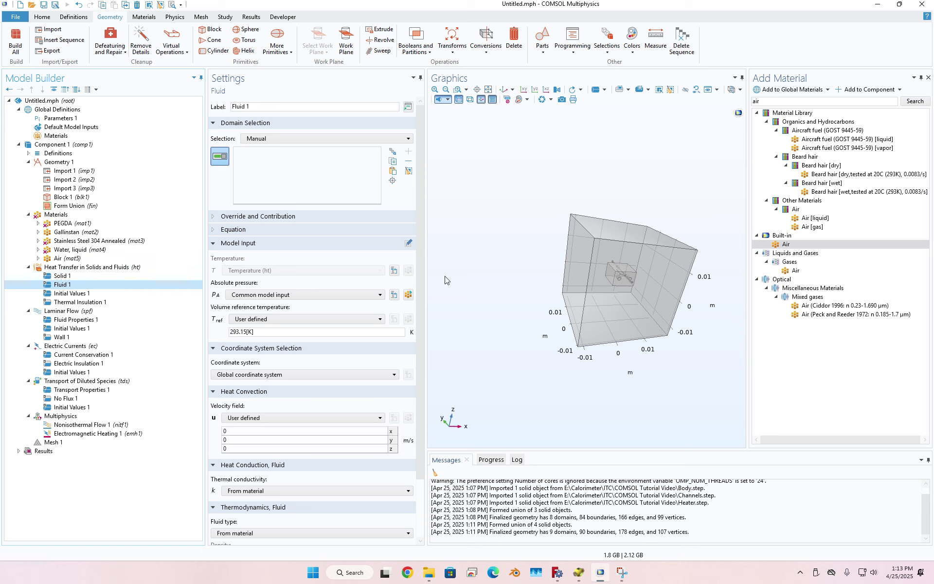
left_click(588, 247)
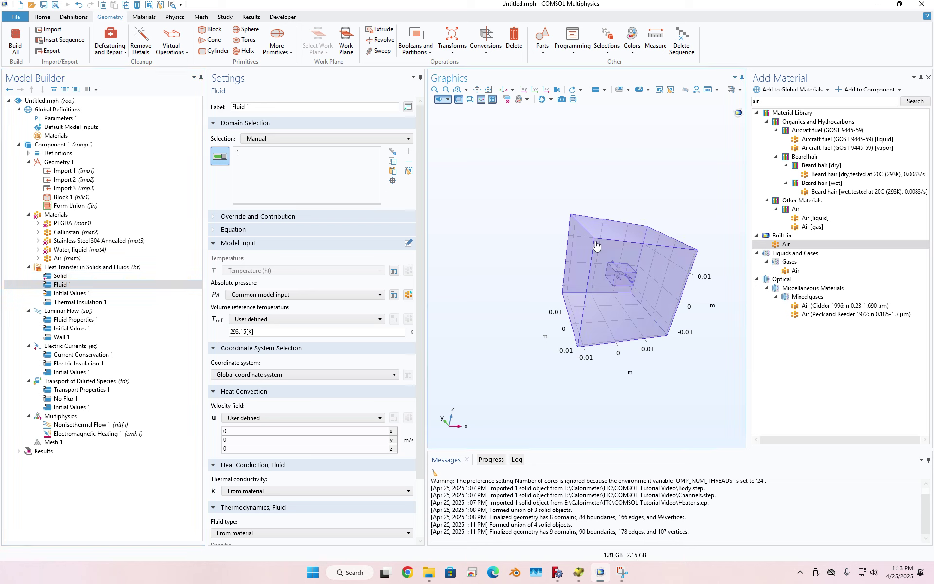
left_click(686, 90)
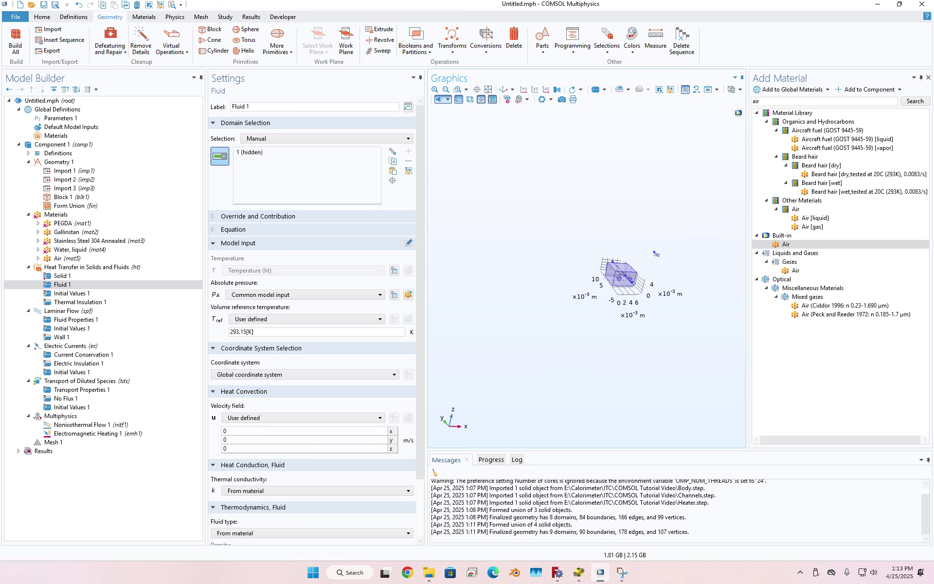
scroll(618, 272, "up", 5)
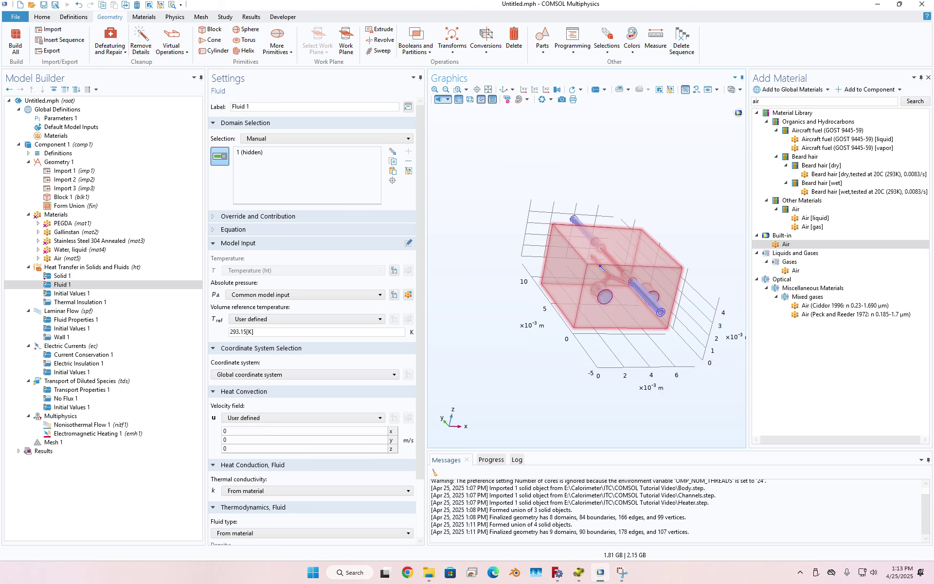
left_click(686, 90)
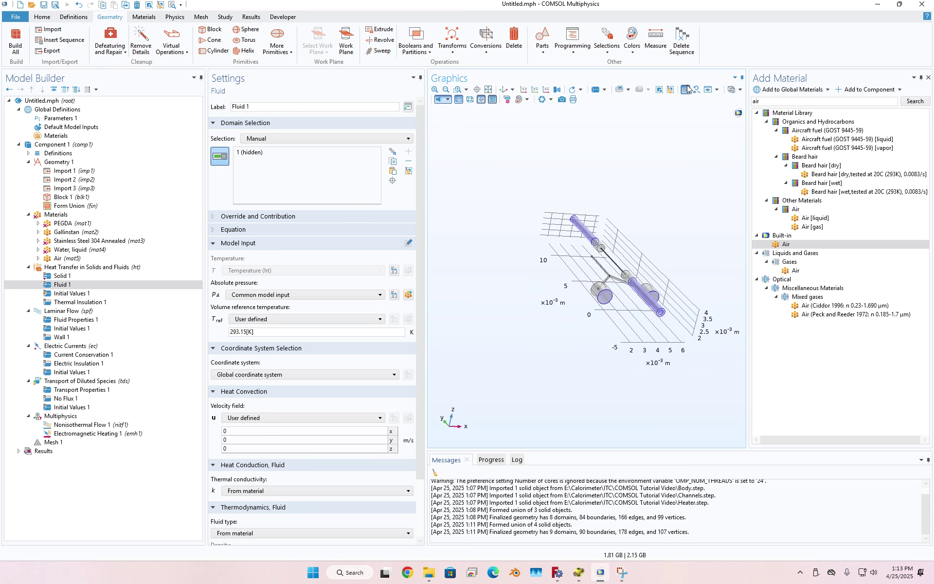
Add the Y-shaped channel, its two cylindrical ports and the small channel end piece, domains 3, 4, 8 and 9, to Fluid 1.
left_click(605, 298)
left_click(653, 295)
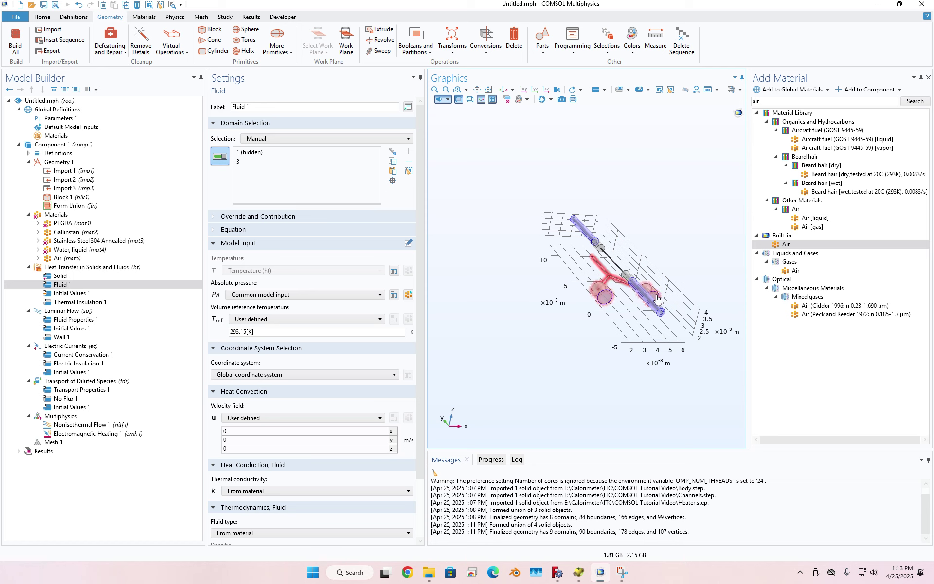
left_click(598, 276)
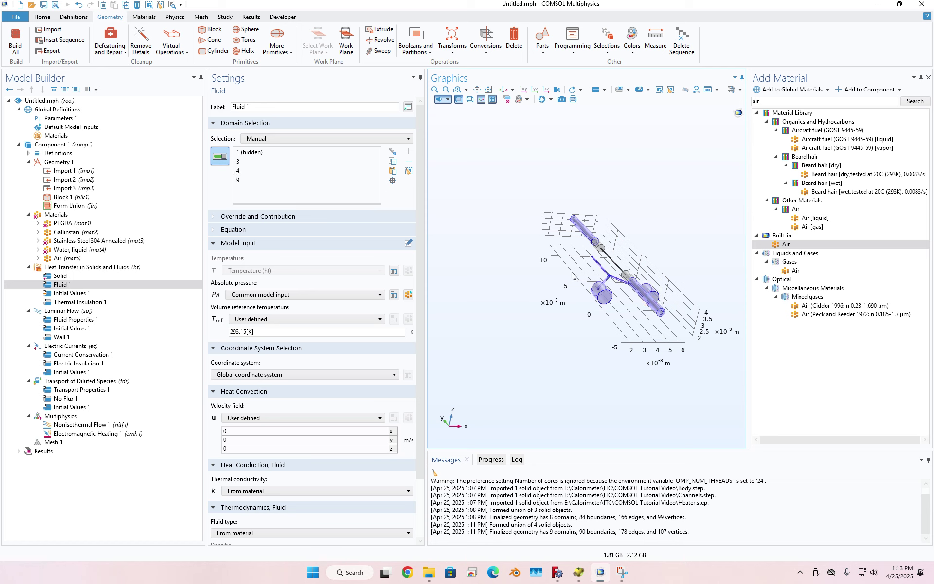
scroll(573, 276, "down", 2)
left_click_drag(555, 272, 579, 309)
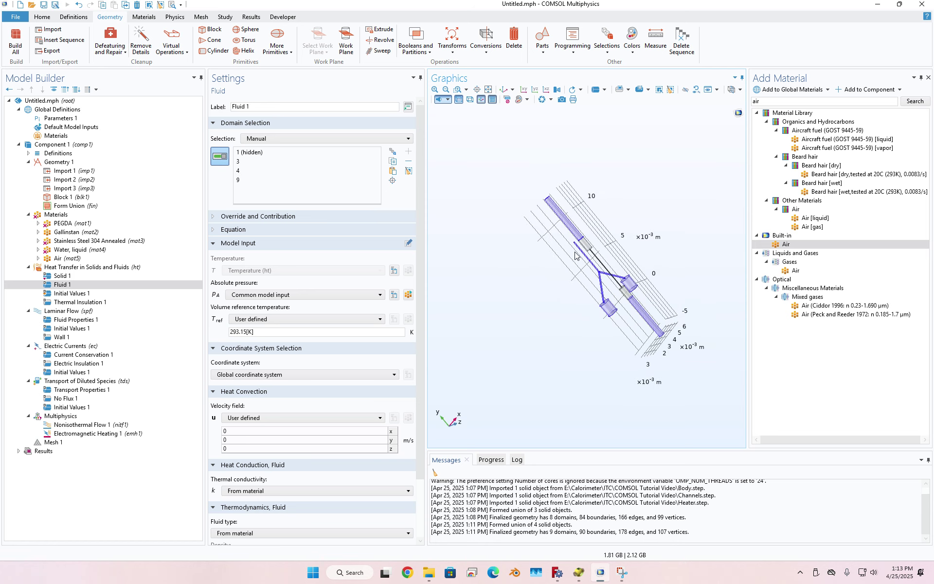
scroll(575, 251, "up", 5)
scroll(571, 222, "up", 5)
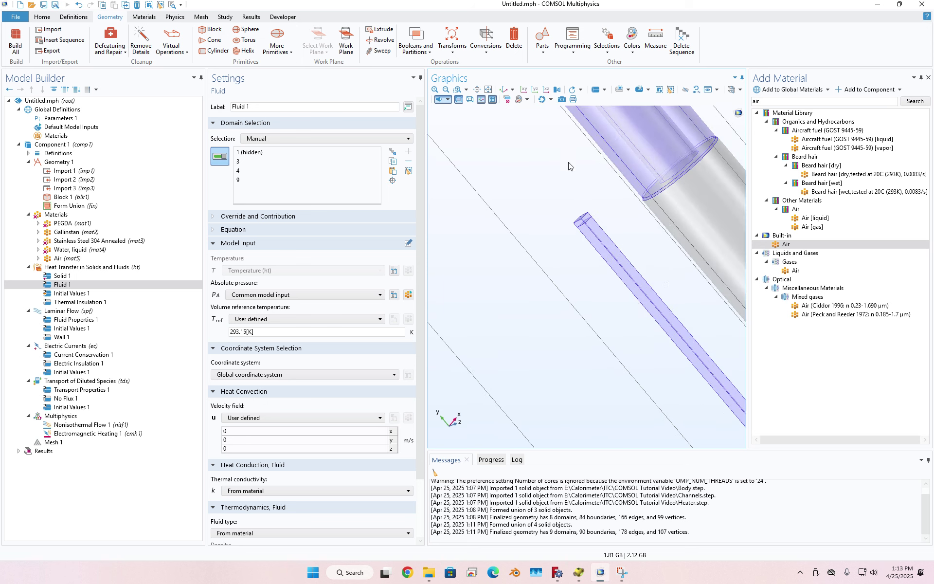
left_click(584, 219)
scroll(544, 319, "down", 3)
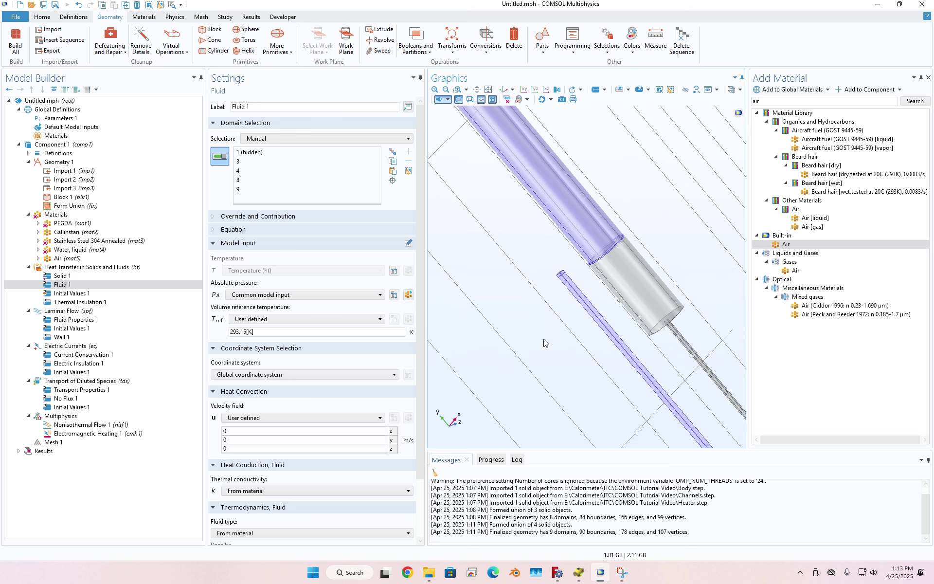
scroll(547, 343, "down", 3)
left_click_drag(544, 394, 543, 347)
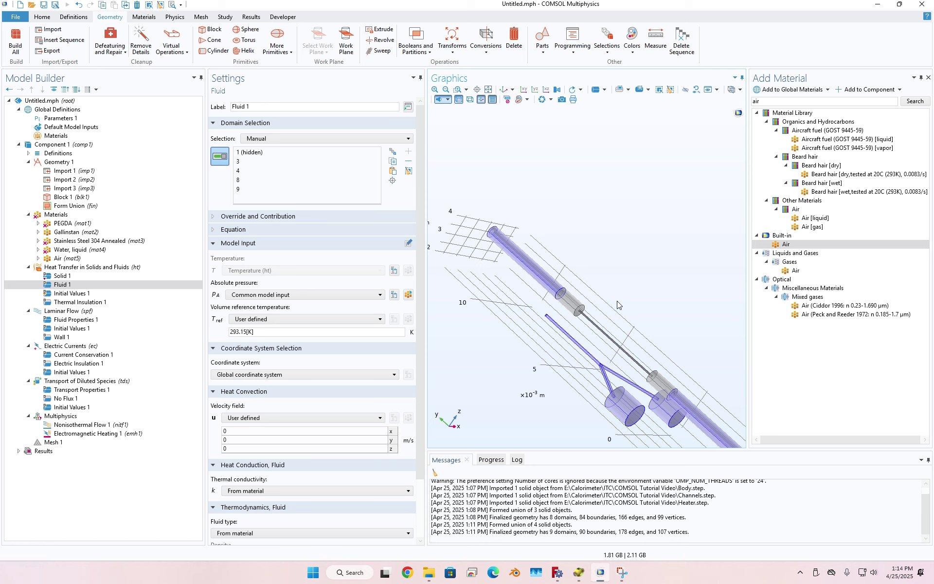
Add a Temperature boundary condition to Heat Transfer in Solids and Fluids and show all hidden domains again.
right_click(91, 269)
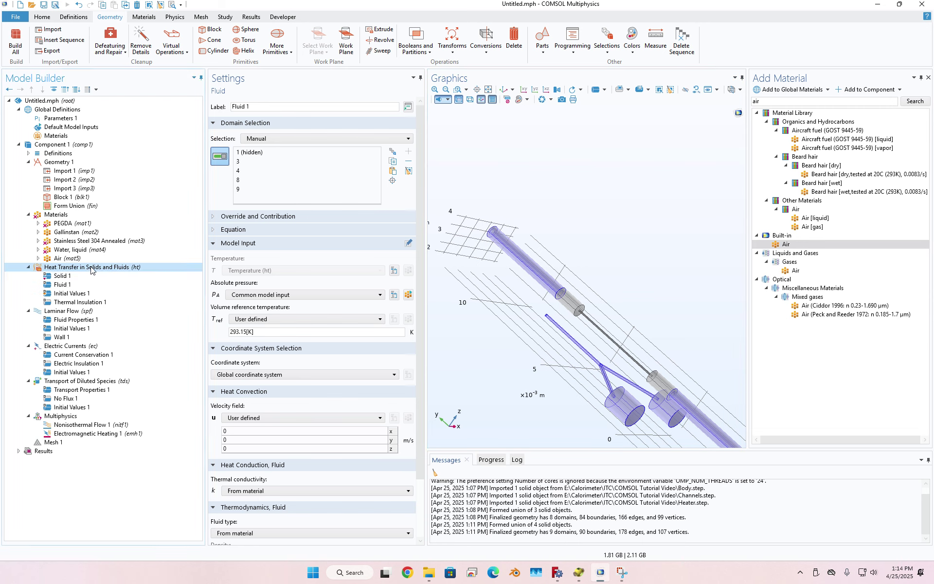
left_click(47, 265)
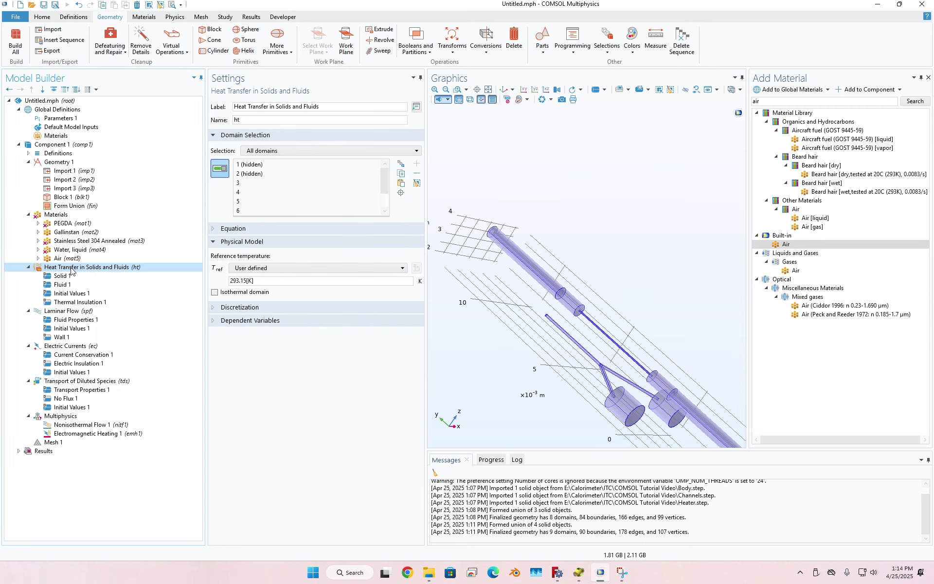
right_click(154, 272)
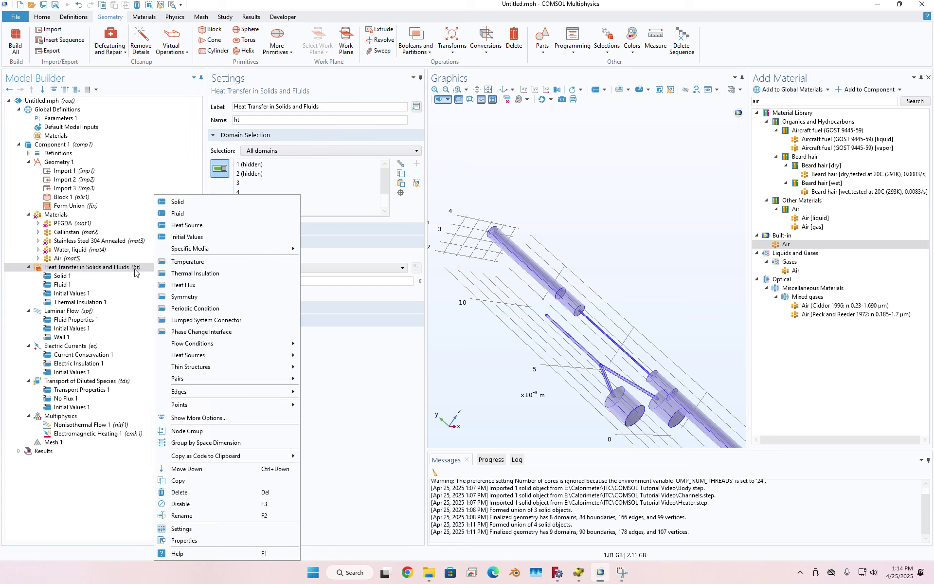
left_click(202, 261)
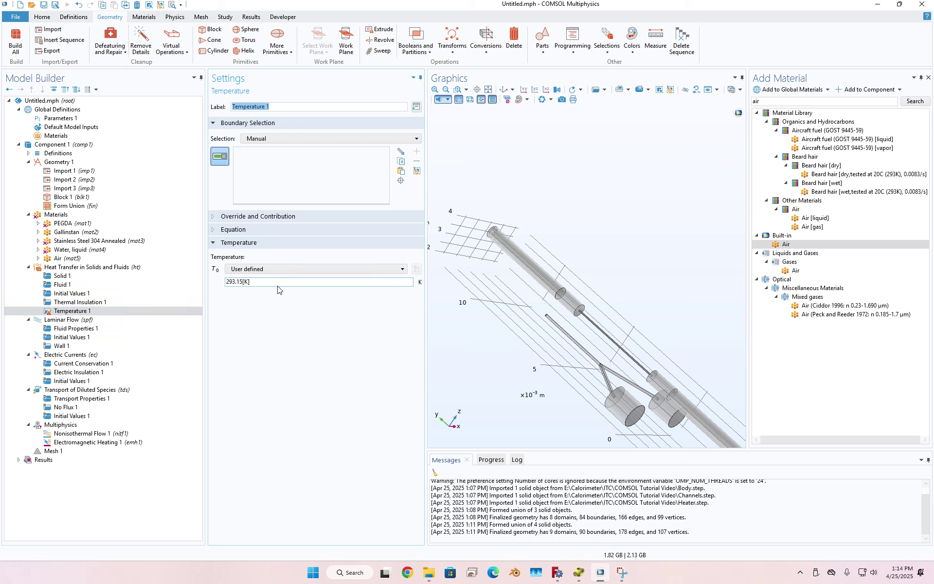
left_click(696, 89)
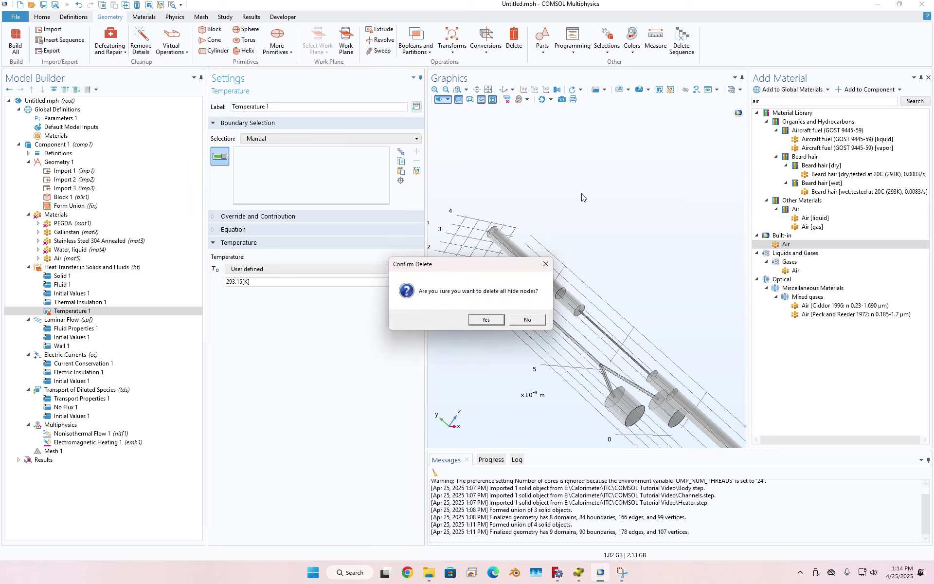
left_click(479, 320)
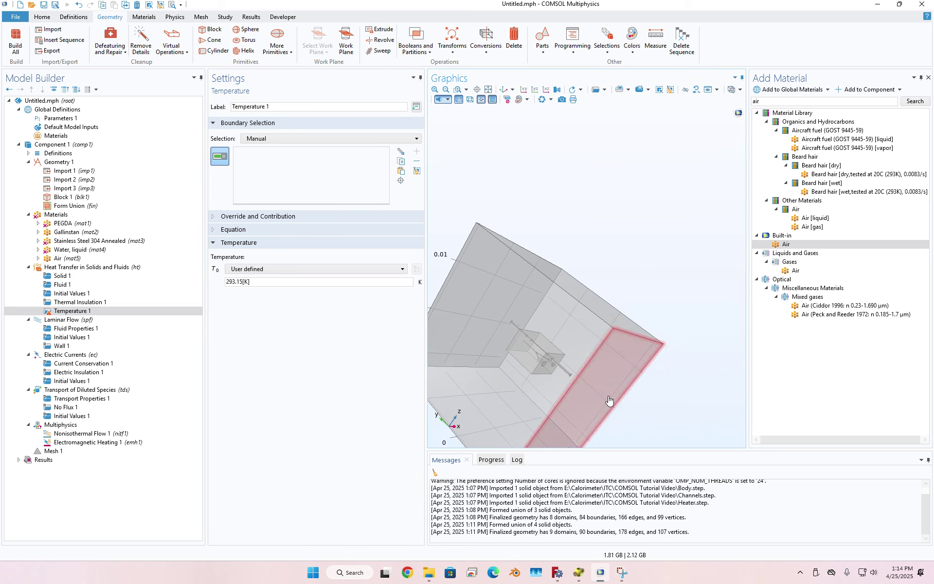
Apply the Temperature condition to all six outer faces of the air block, boundaries 1, 2, 3, 4, 5 and 90.
left_click_drag(701, 223, 677, 214)
left_click(522, 395)
left_click(469, 361)
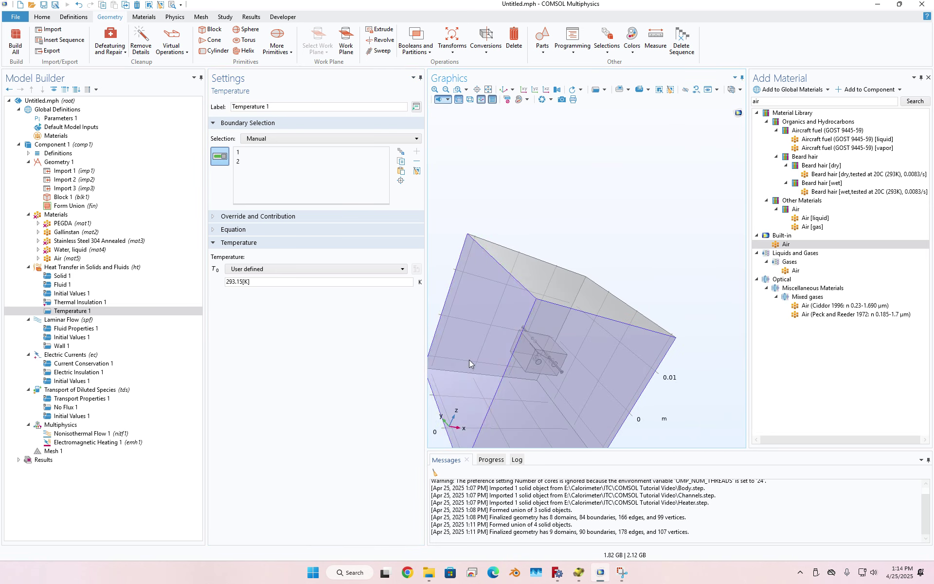
left_click(558, 288)
middle_click_drag(682, 282, 663, 397)
left_click_drag(659, 379, 611, 335)
left_click(591, 324)
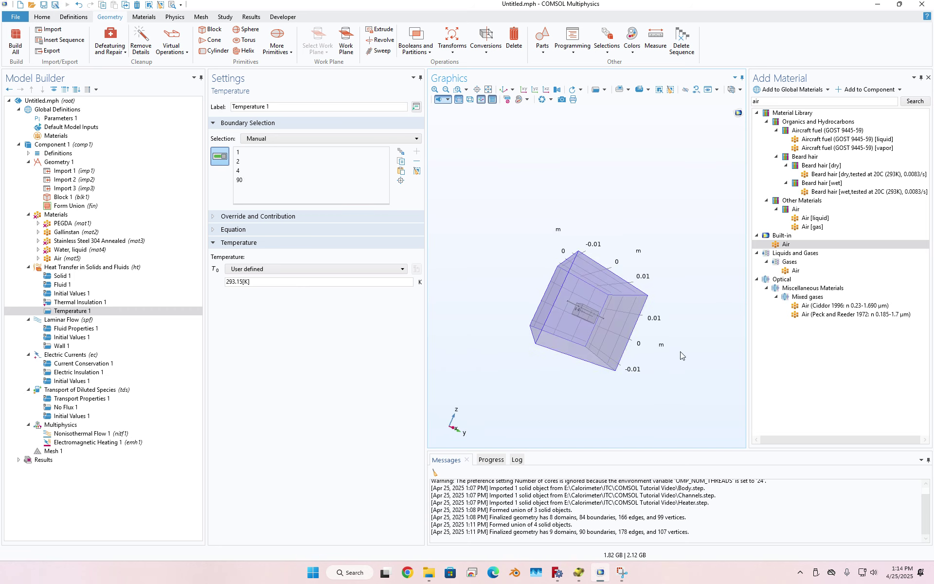
middle_click_drag(680, 352, 645, 319)
left_click_drag(641, 319, 601, 297)
left_click(551, 279)
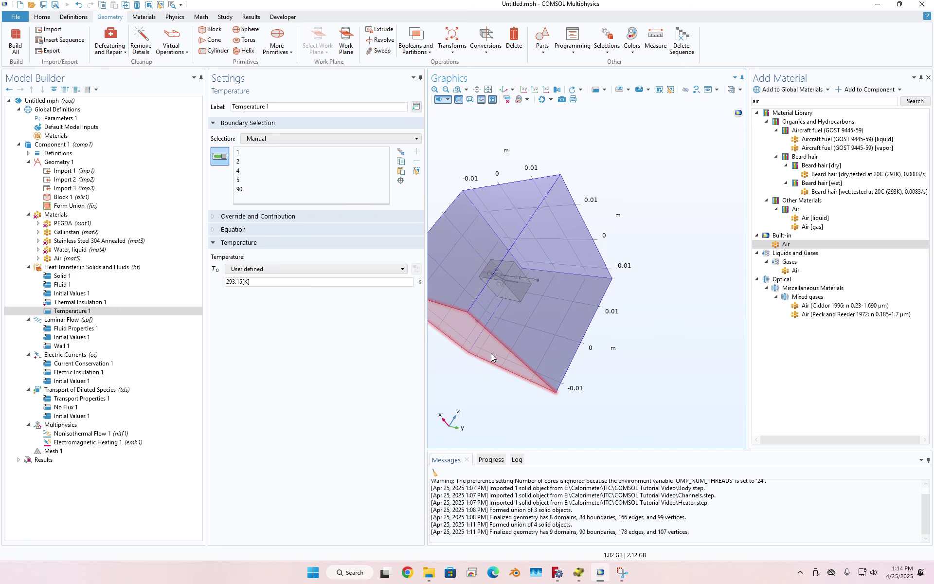
left_click(491, 357)
scroll(652, 215, "down", 5)
left_click_drag(683, 219, 688, 272)
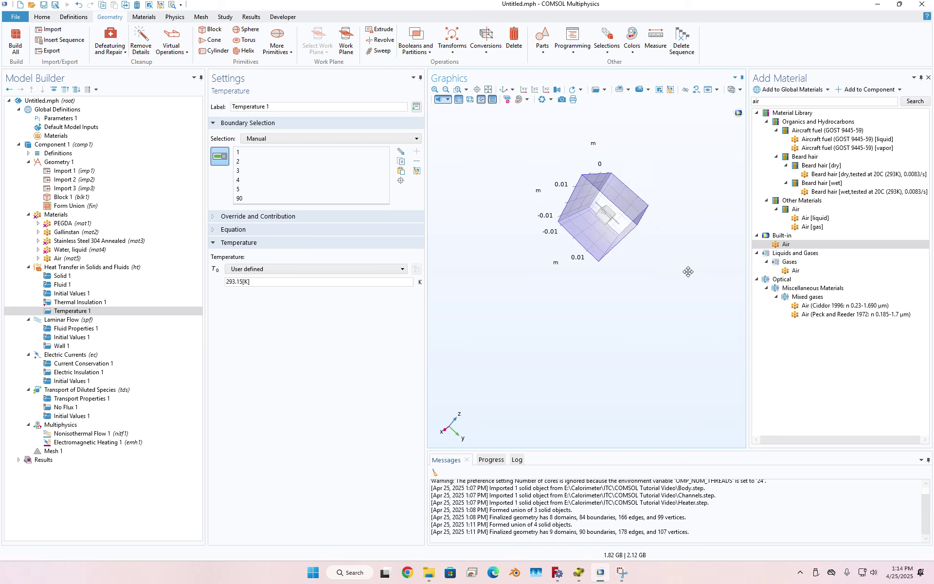
Hide two outer faces of the air block, boundaries 4 and 90, to expose the chip inside.
left_click(685, 89)
left_click(589, 229)
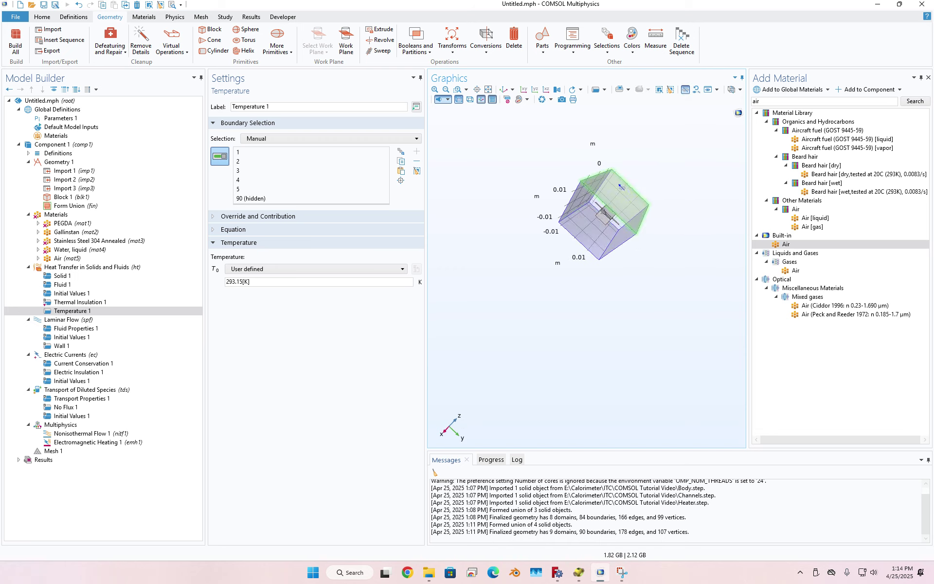
left_click(622, 187)
scroll(583, 234, "up", 4)
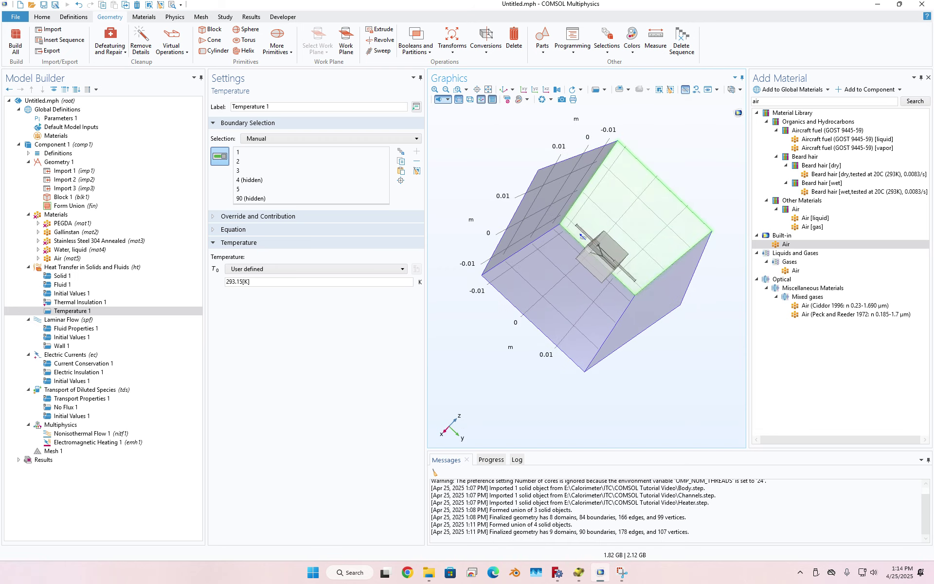
scroll(581, 236, "up", 5)
left_click(685, 89)
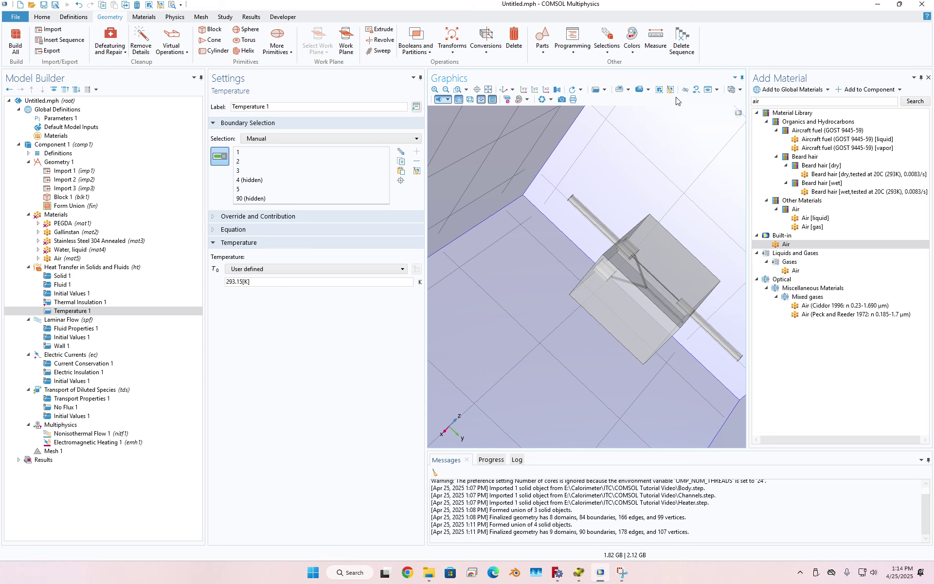
Add the outer surfaces of the two steel tubes protruding from the chip body to the Temperature boundary condition.
left_click(580, 211)
middle_click_drag(541, 270, 604, 193)
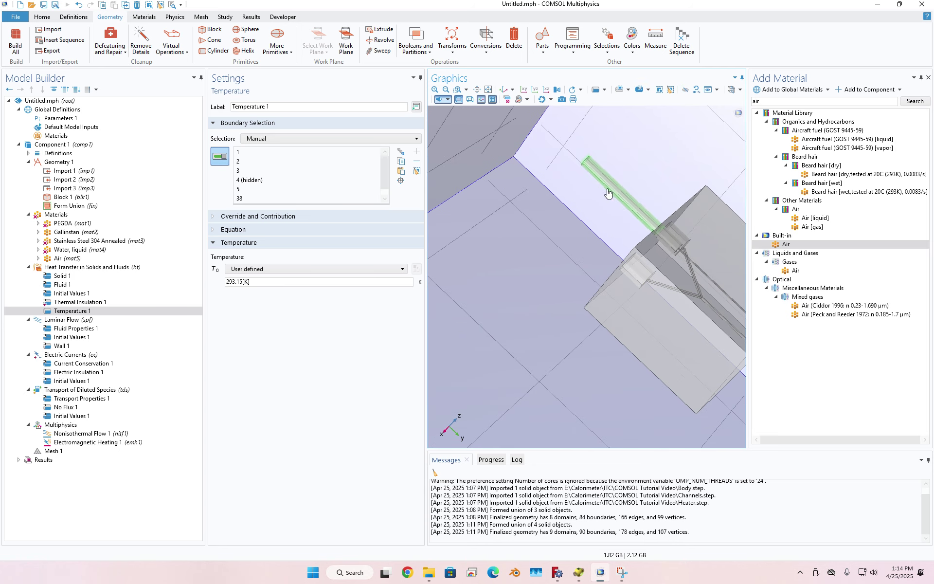
scroll(497, 316, "down", 10)
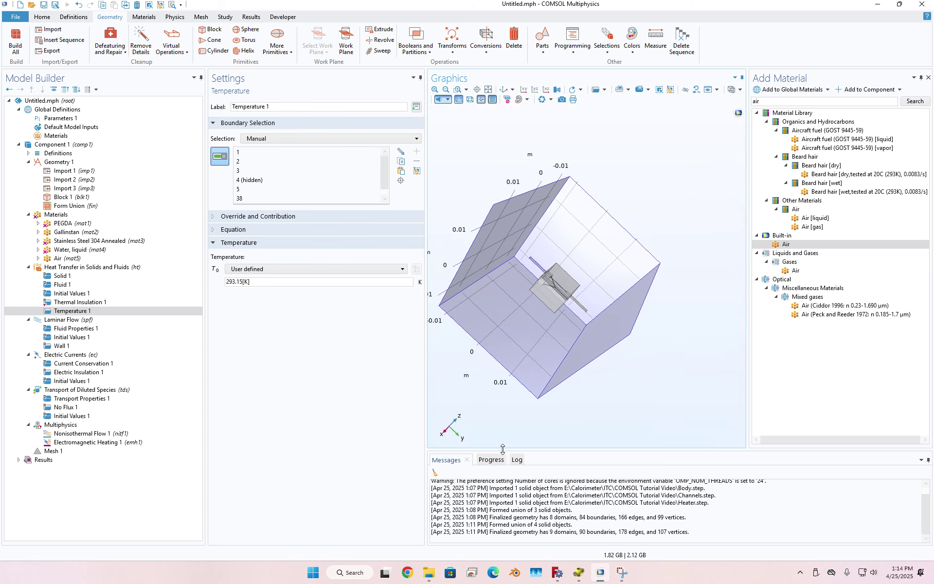
left_click_drag(653, 387, 680, 348)
scroll(540, 272, "up", 8)
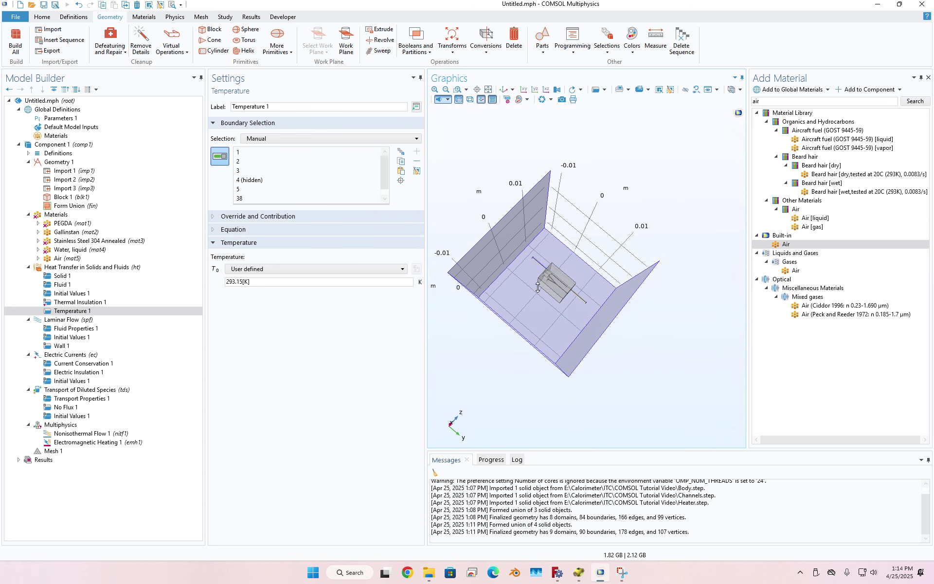
left_click(554, 256)
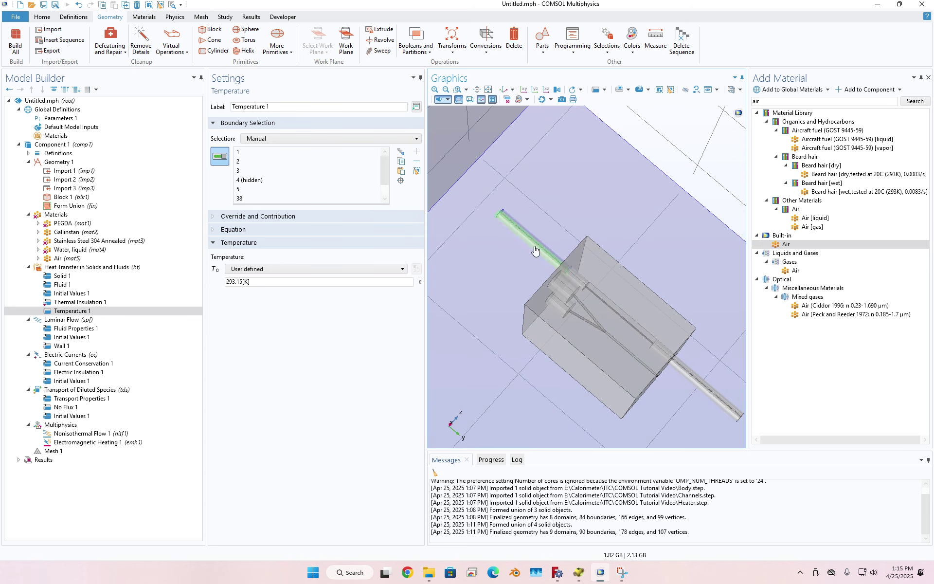
left_click(695, 382)
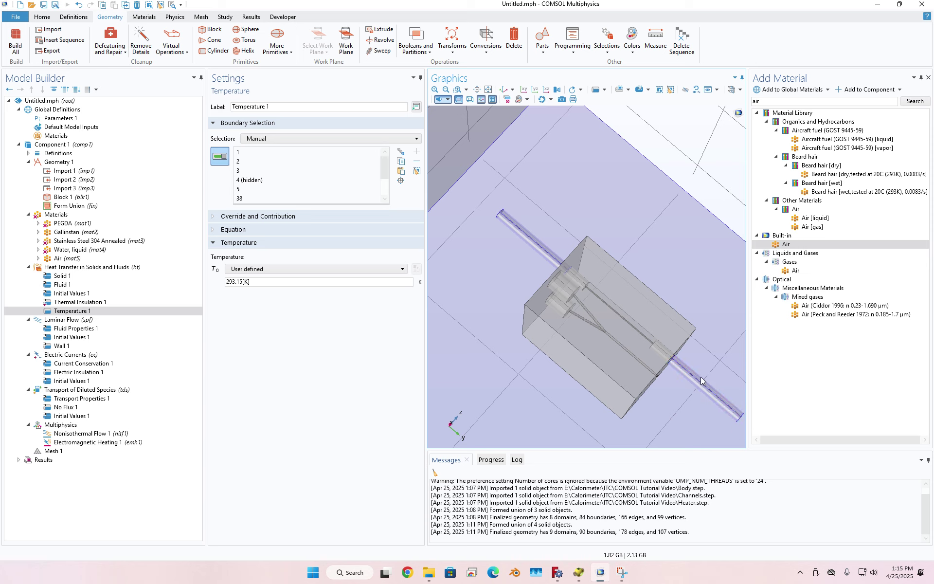
scroll(706, 367, "down", 8)
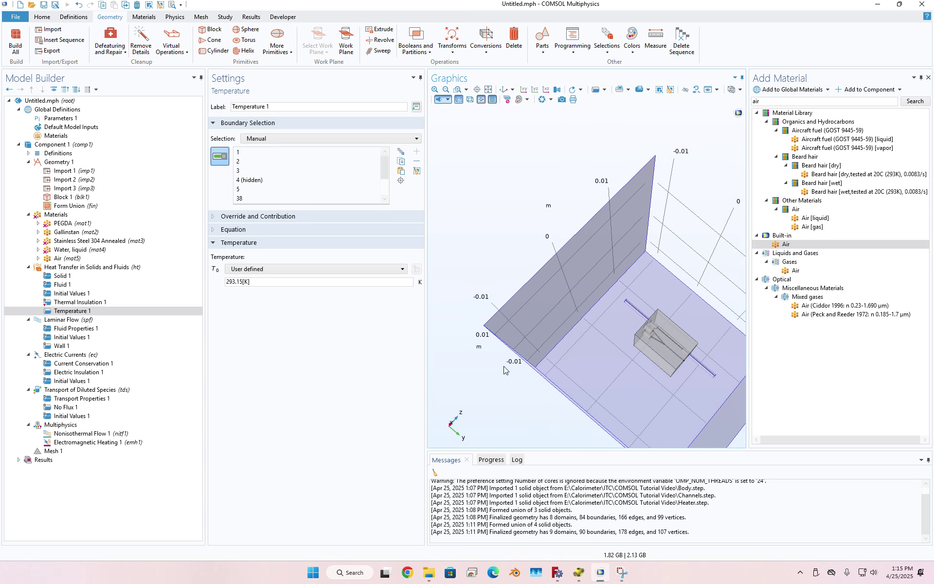
scroll(532, 334, "down", 5)
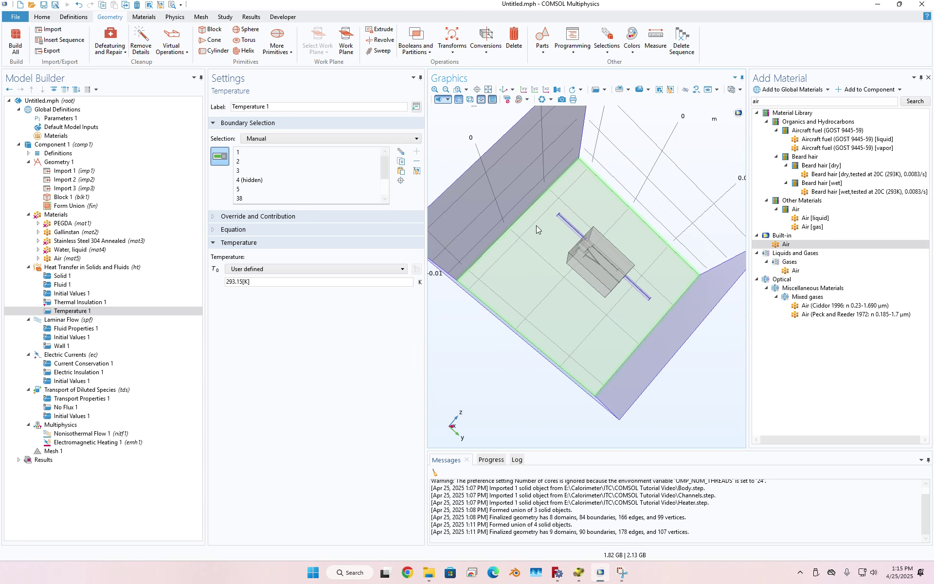
Clear the Laminar Flow domain selection and hide the air block and chip body to expose the channels and tubes.
left_click_drag(630, 204, 603, 227)
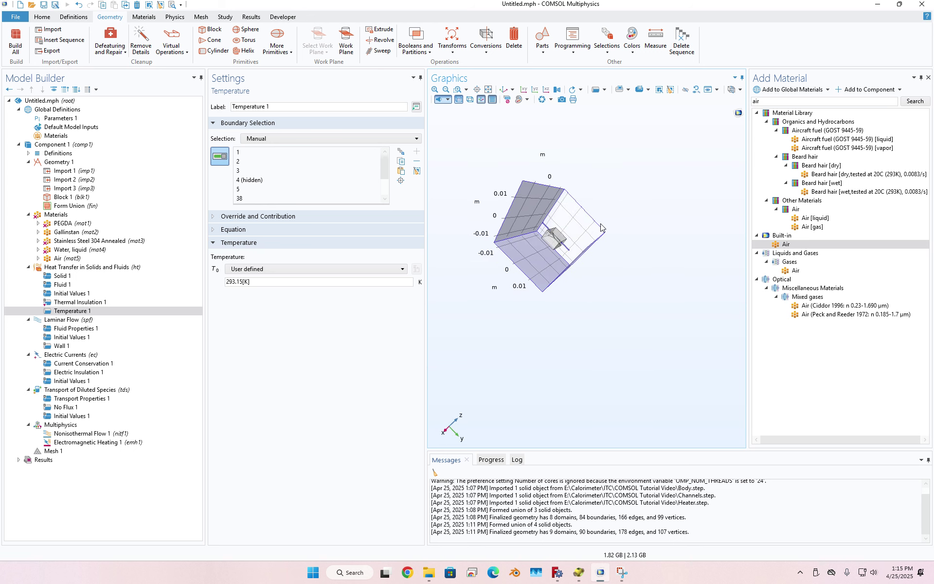
left_click(83, 267)
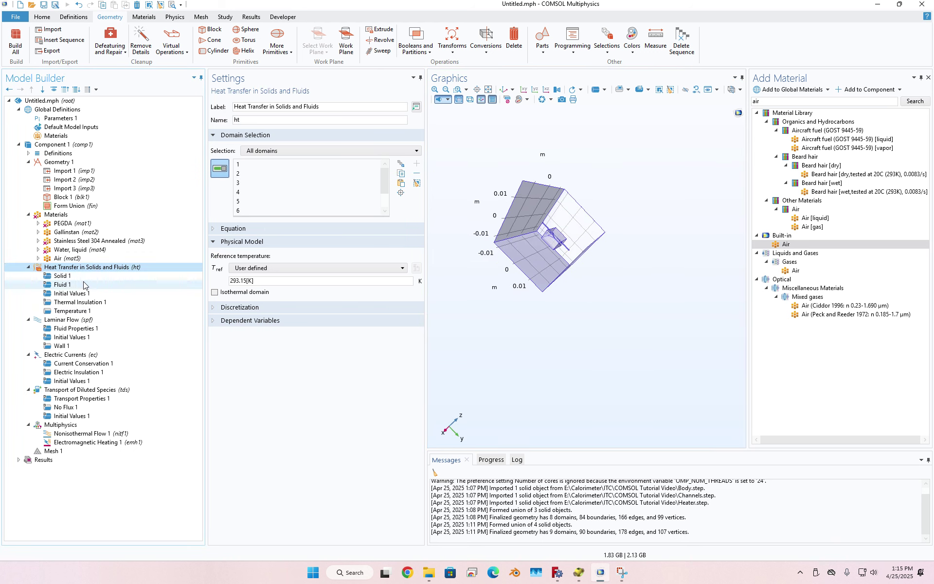
left_click(55, 321)
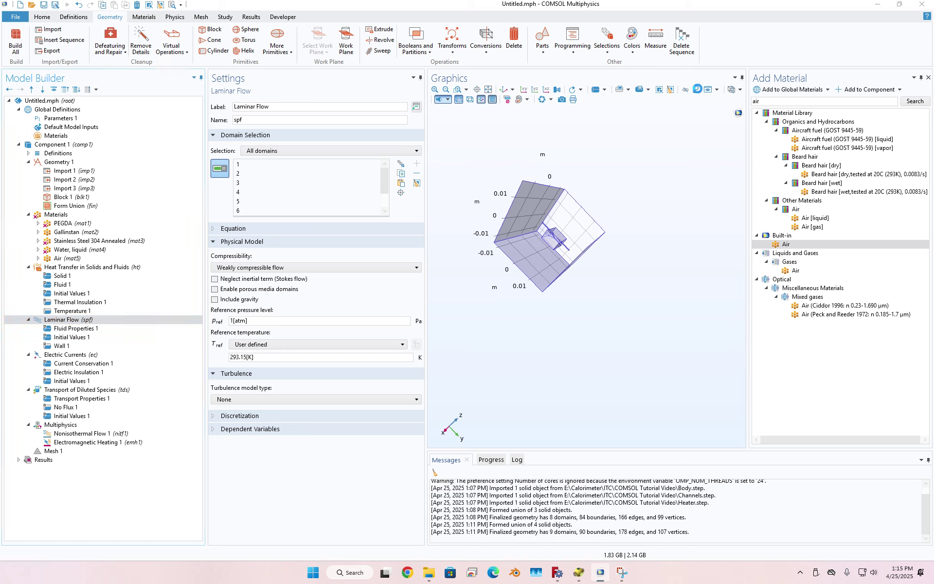
left_click(696, 89)
left_click(500, 320)
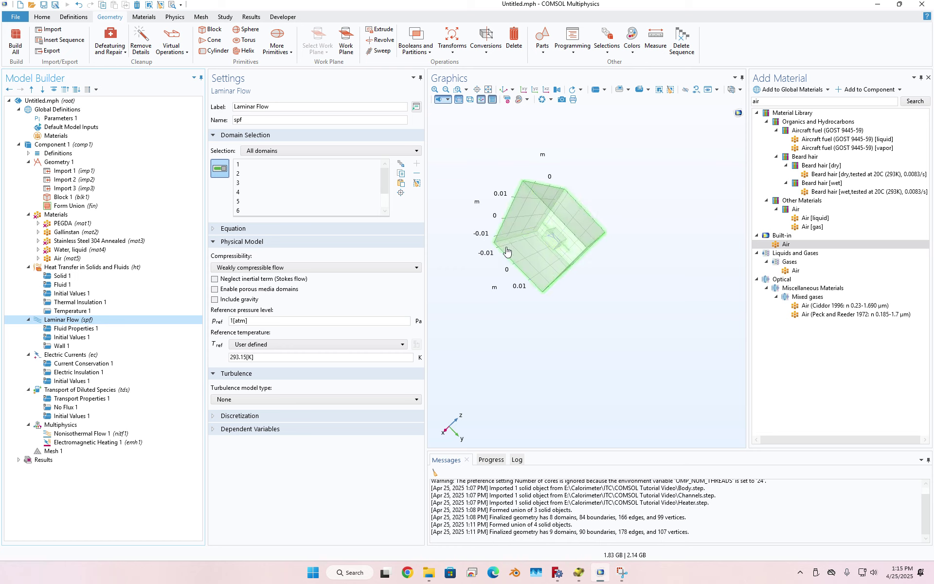
left_click(417, 183)
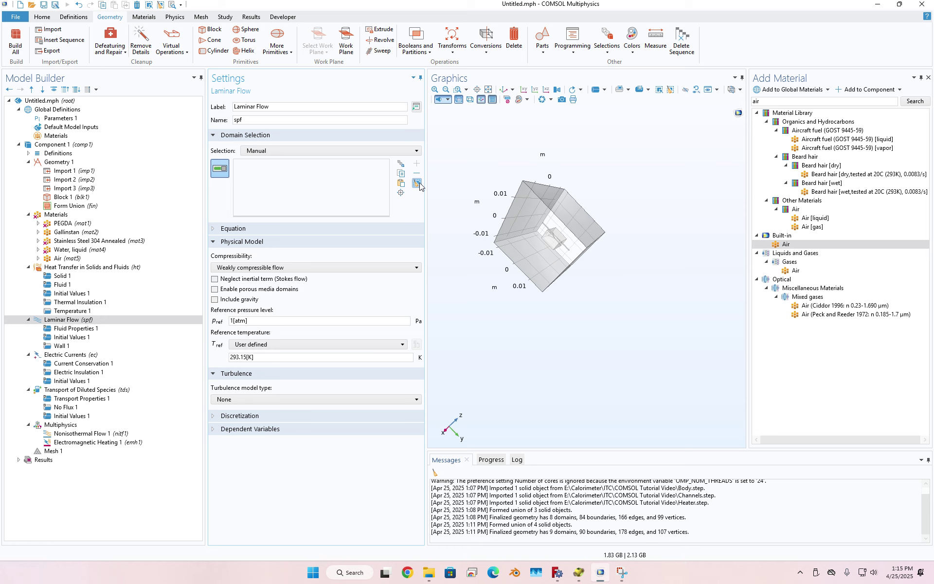
scroll(550, 235, "down", 5)
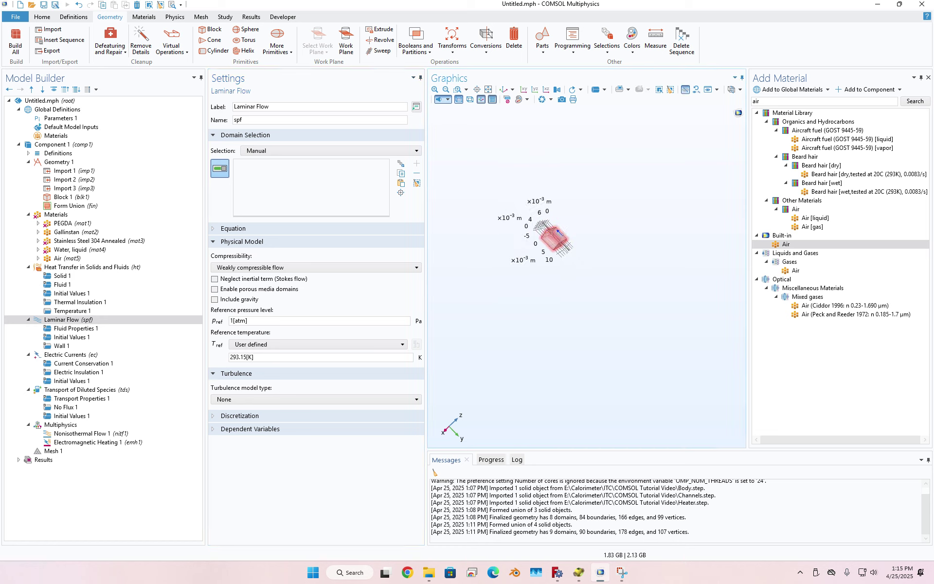
scroll(560, 230, "up", 5)
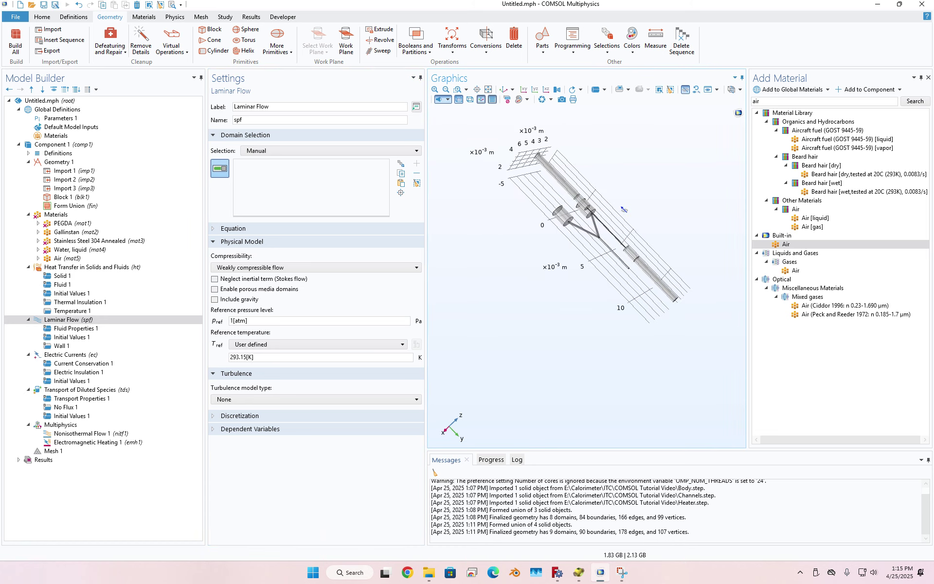
Assign Laminar Flow to the two inlet reservoirs and the connected Y-shaped channel, domains 3, 4, 8 and 9.
scroll(601, 253, "up", 3)
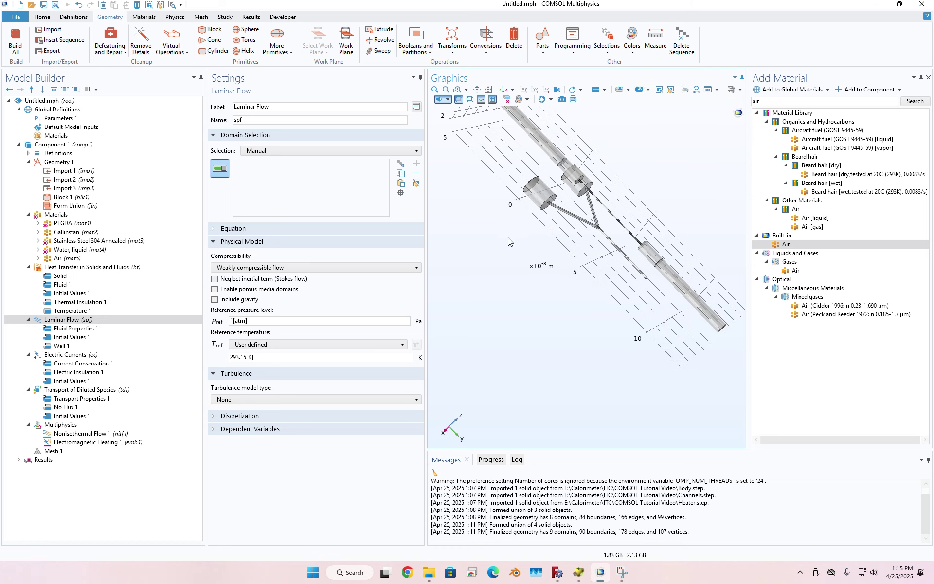
left_click_drag(511, 242, 541, 279)
left_click(547, 214)
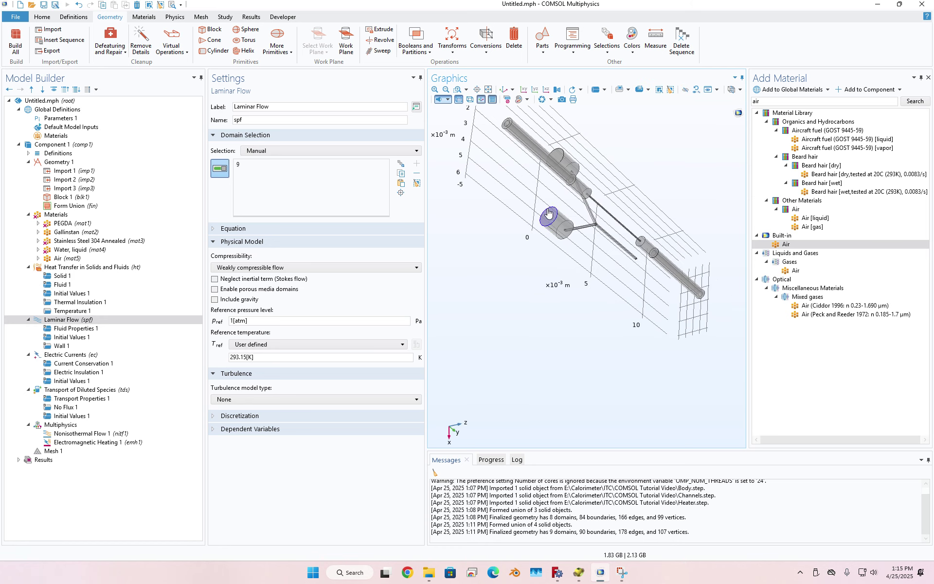
left_click(559, 156)
left_click(571, 168)
scroll(604, 352, "up", 1)
scroll(603, 352, "down", 5)
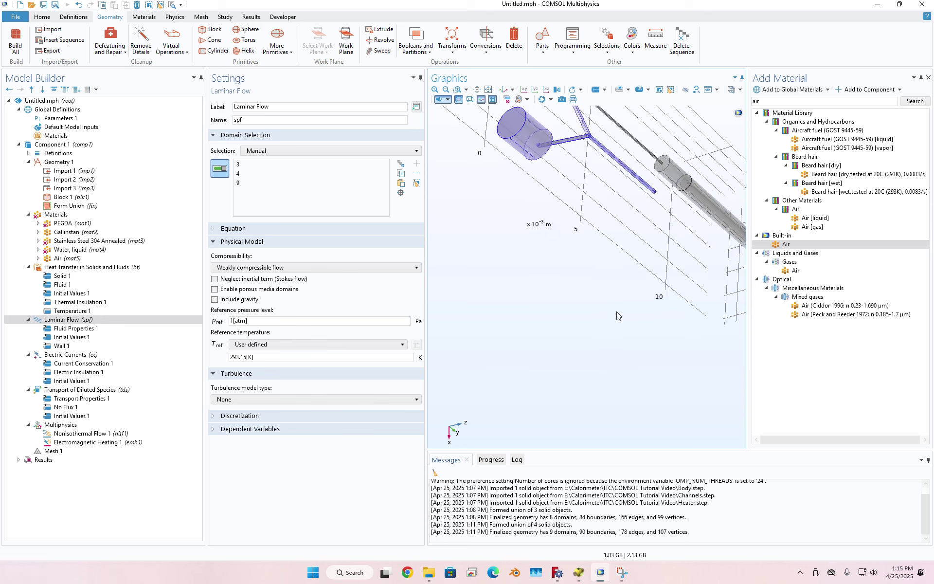
left_click_drag(671, 425, 662, 330)
scroll(661, 329, "up", 6)
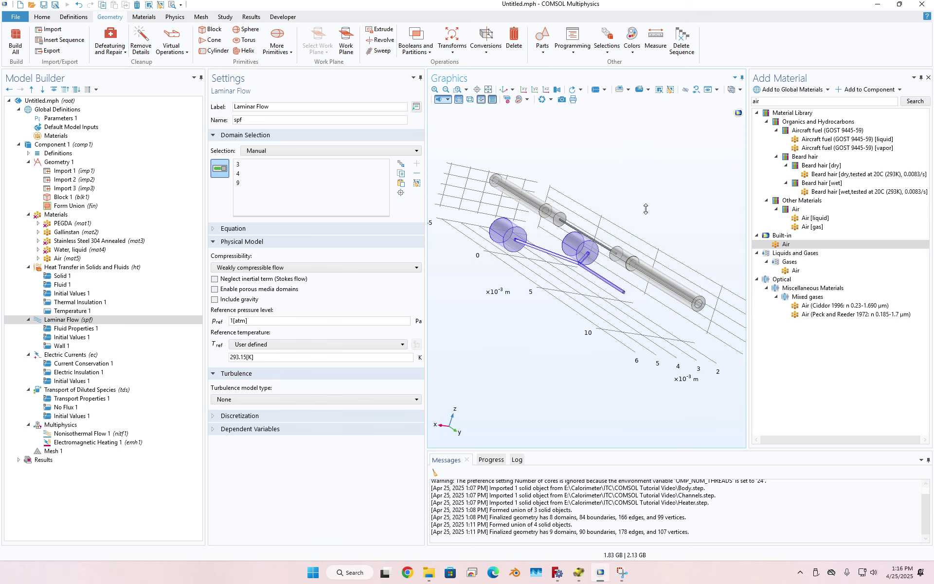
left_click(610, 274)
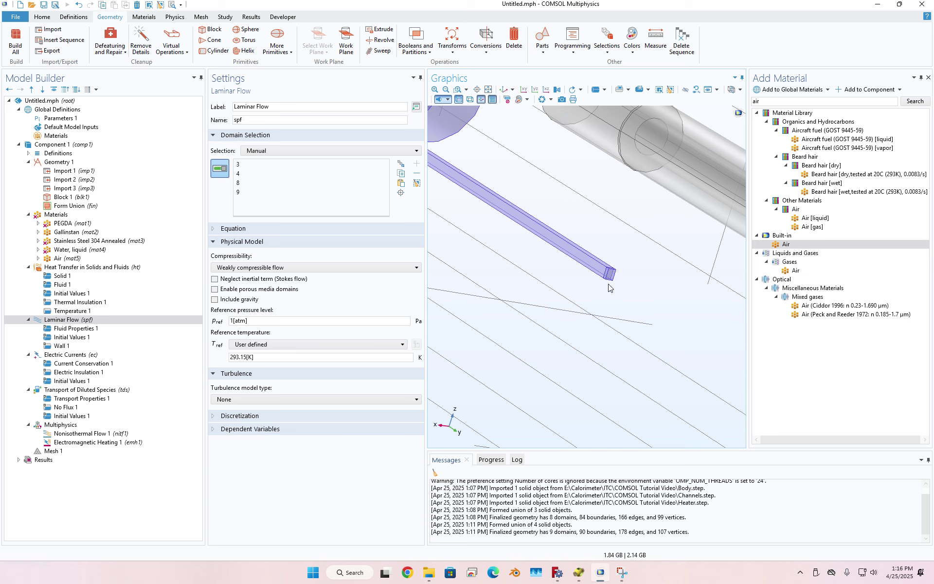
scroll(549, 292, "down", 3)
middle_click_drag(508, 283, 518, 369)
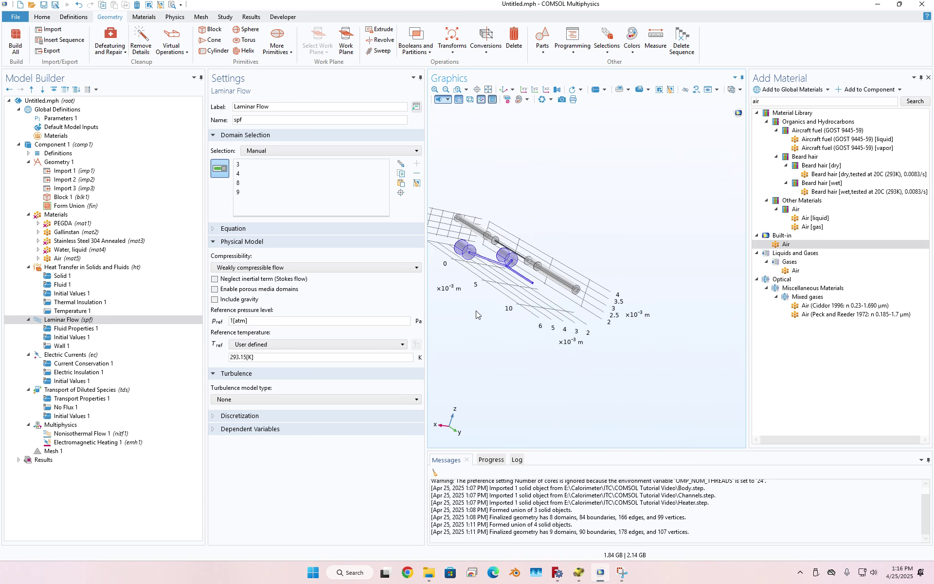
left_click_drag(476, 310, 497, 348)
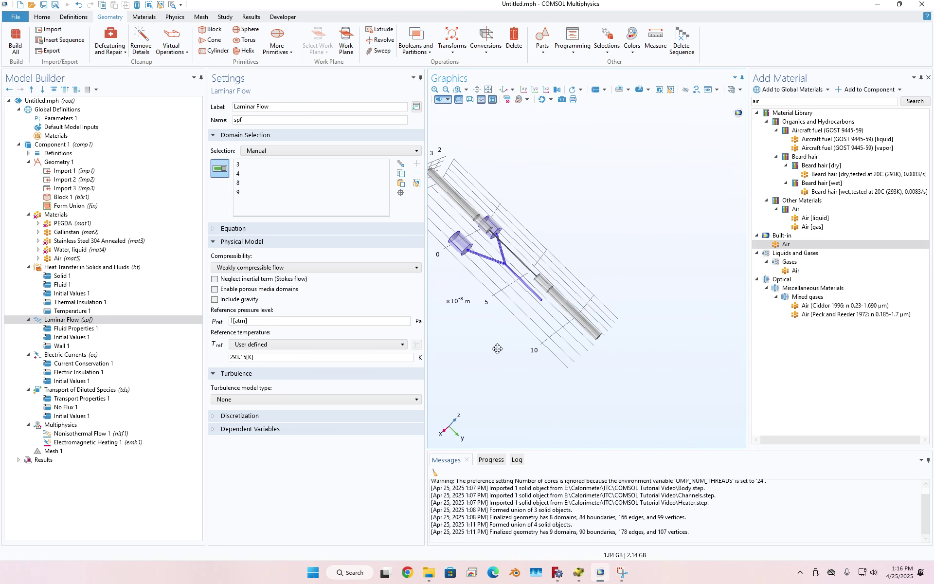
Include gravity in Laminar Flow and set its compressibility to Incompressible flow.
left_click(240, 300)
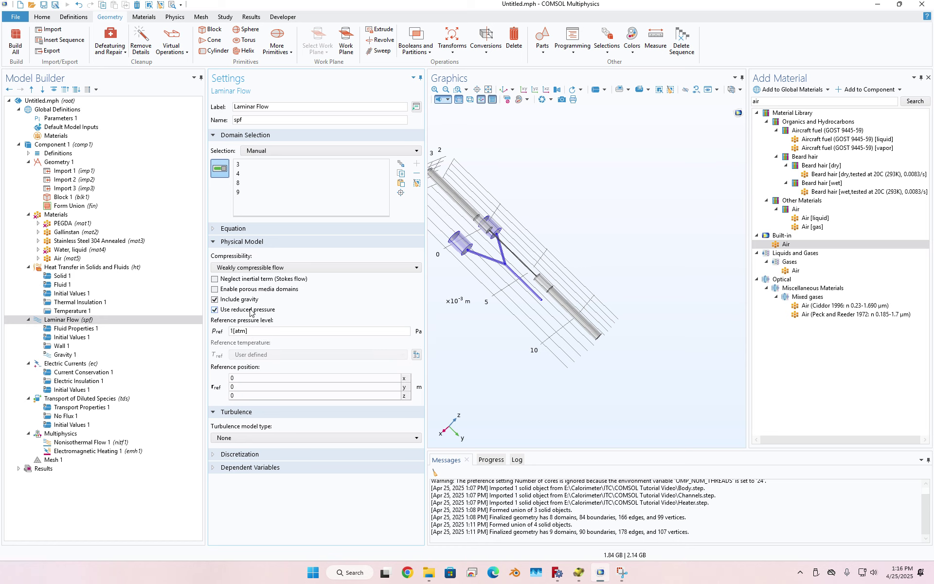
left_click(284, 269)
left_click(281, 277)
Review the Fluid Properties, Initial Values, Wall and Gravity settings under Laminar Flow.
left_click(119, 330)
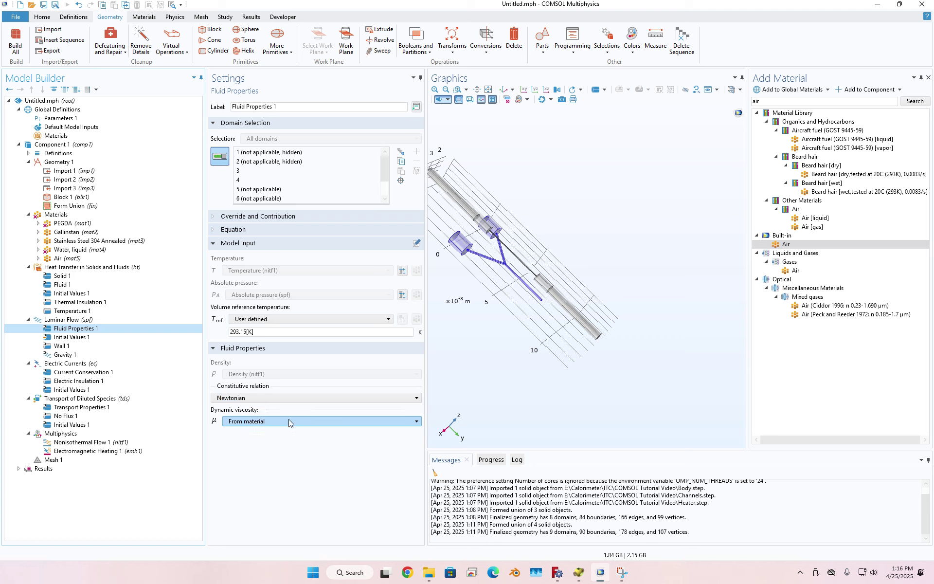
left_click(125, 338)
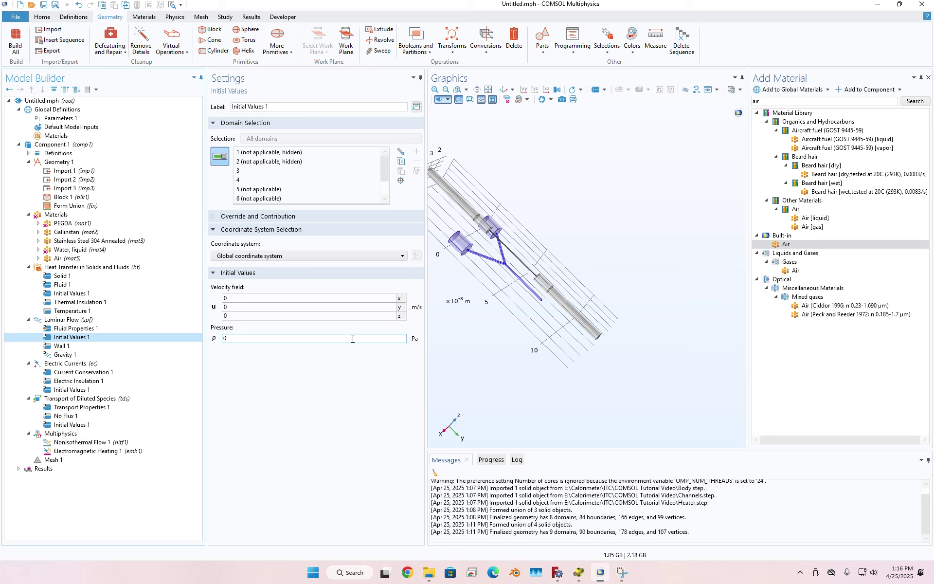
left_click(97, 355)
left_click(117, 347)
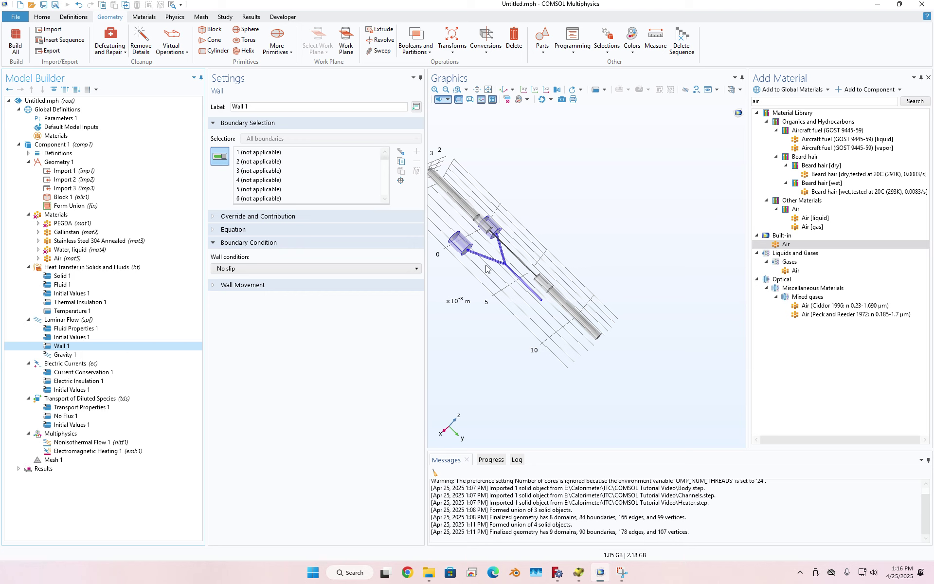
left_click(103, 357)
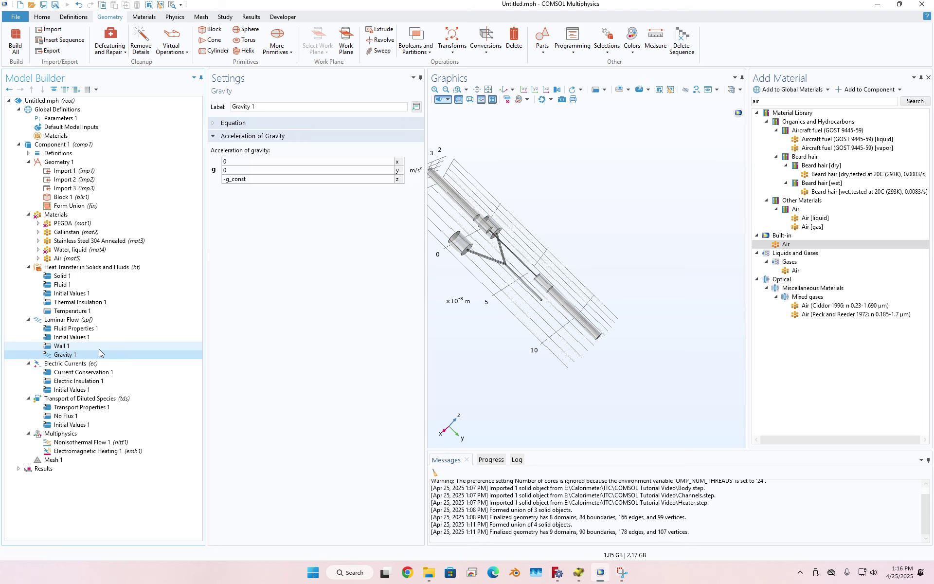
left_click(99, 347)
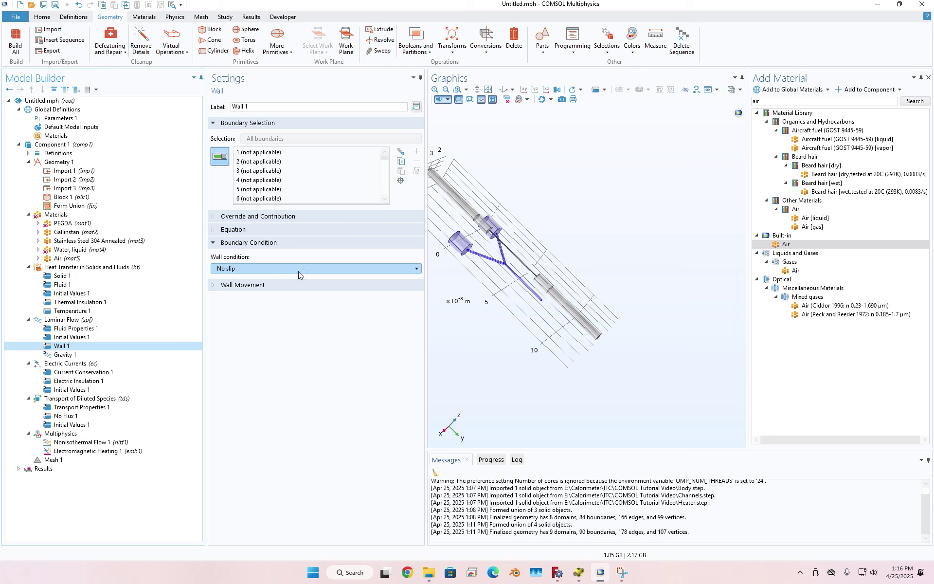
left_click(132, 354)
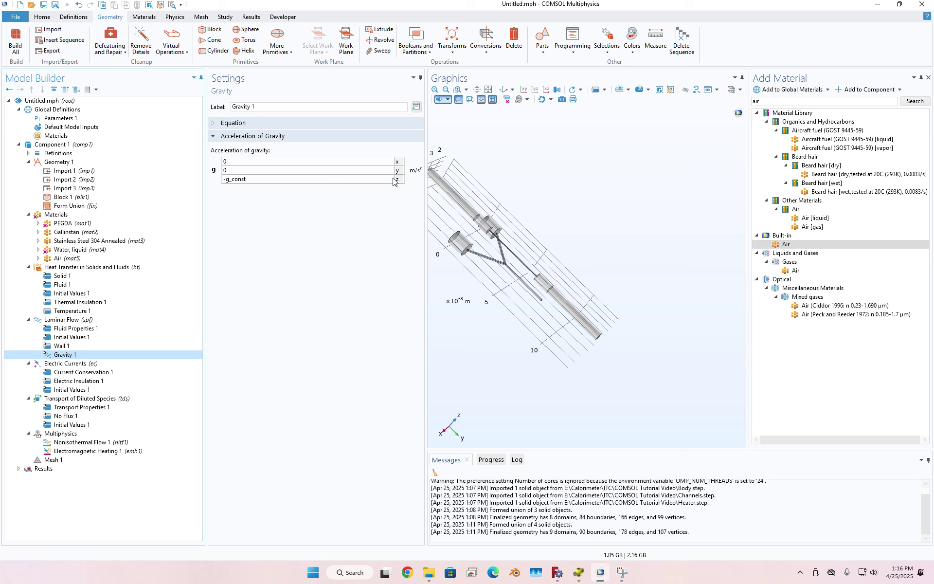
Add two Inlet conditions and one Outlet condition to Laminar Flow.
right_click(93, 322)
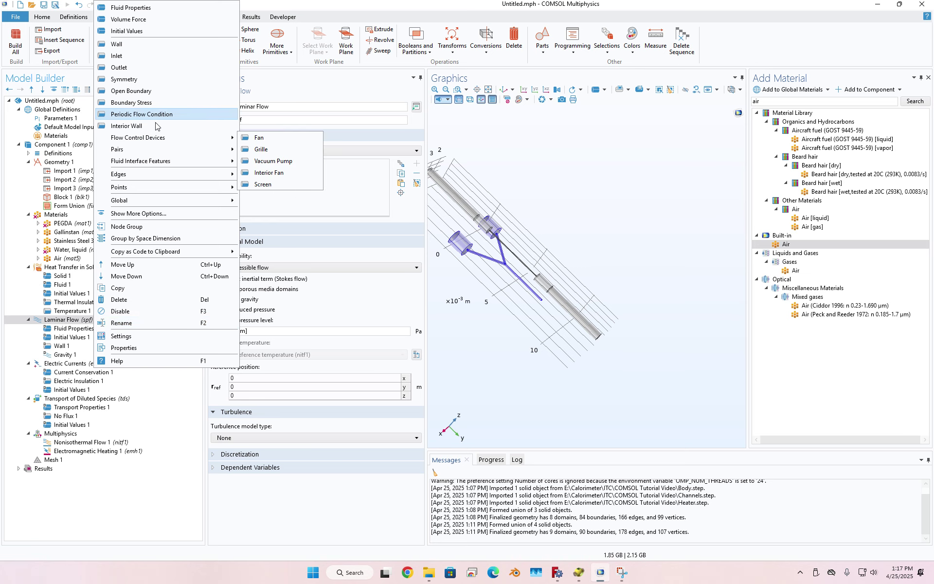
left_click(140, 56)
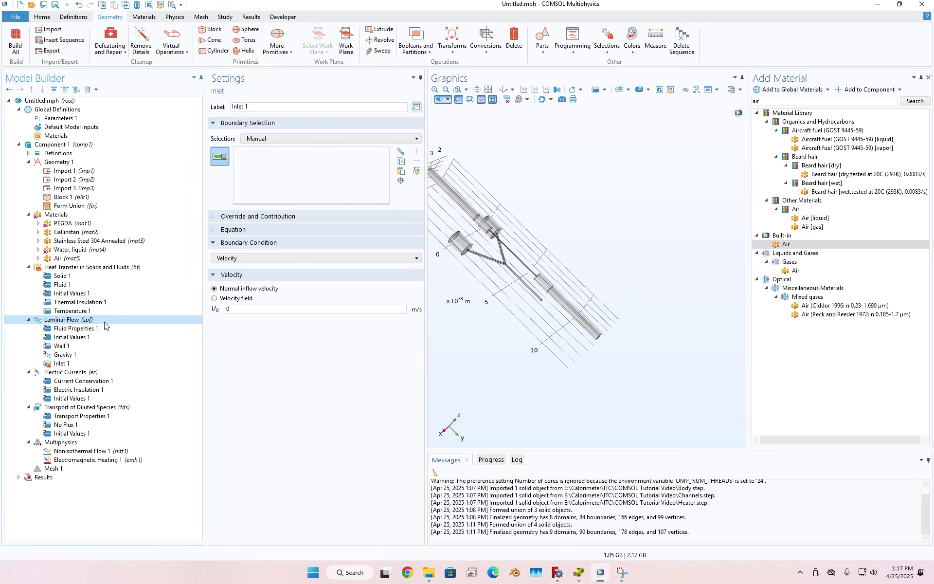
right_click(103, 320)
left_click(194, 57)
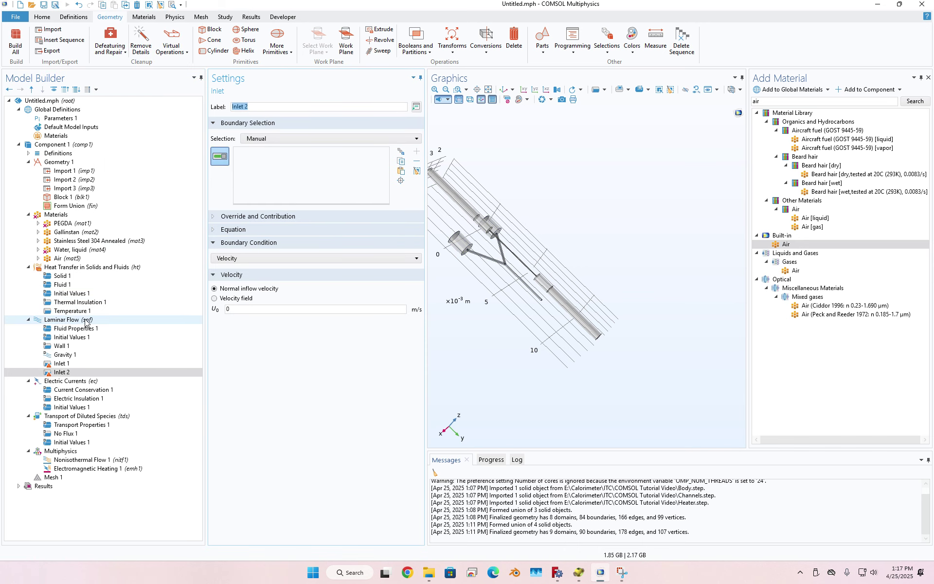
right_click(85, 320)
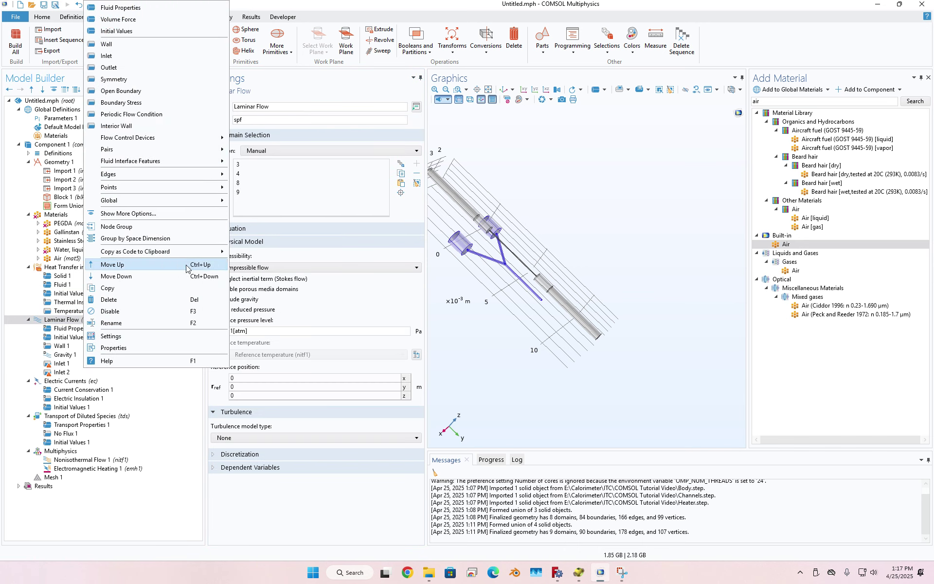
left_click(146, 68)
Assign Inlet 1 to the first reservoir's outer circular face, boundary 13, with a normal inflow velocity of 3[mm/s].
left_click(61, 363)
scroll(472, 304, "down", 4)
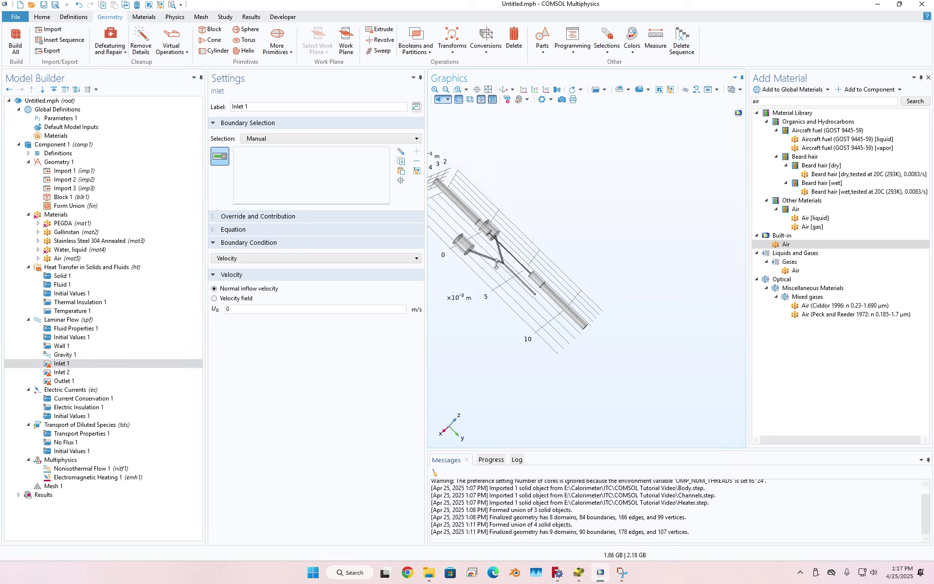
left_click_drag(472, 304, 484, 245)
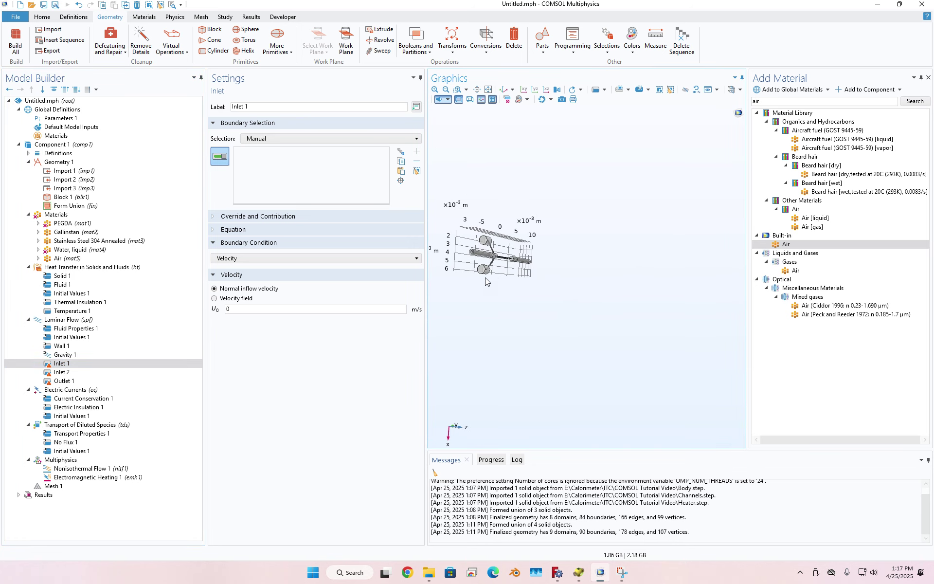
left_click(483, 242)
scroll(483, 303, "up", 5)
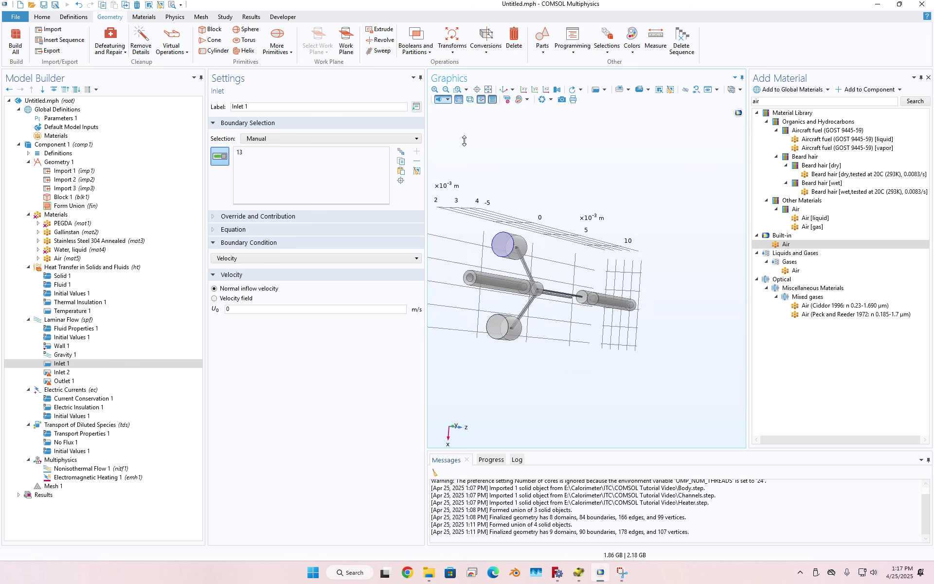
double_click(274, 312)
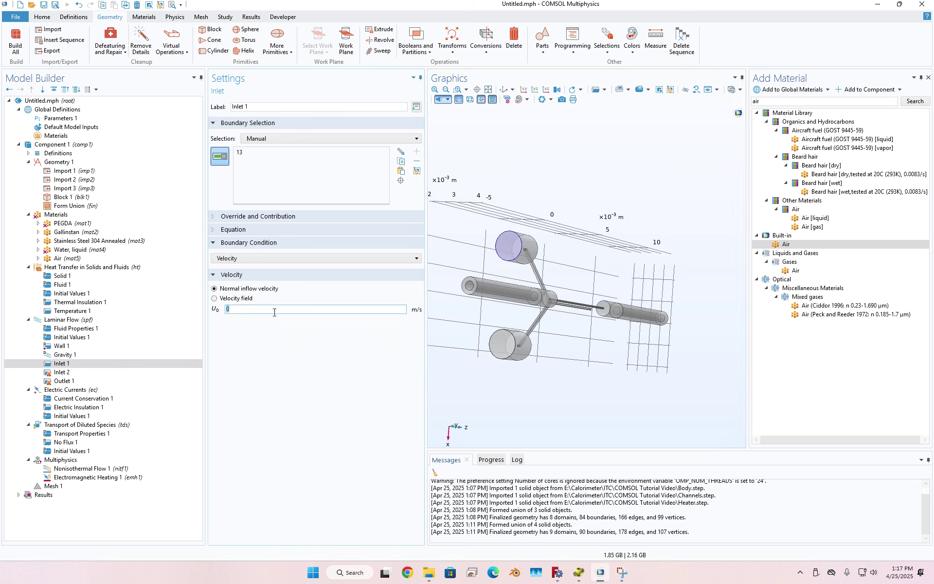
type("3[mm/s")
Assign Inlet 2 to the second reservoir's outer circular face, boundary 77, with a normal inflow velocity of 3[mm/s].
left_click(121, 373)
left_click(506, 349)
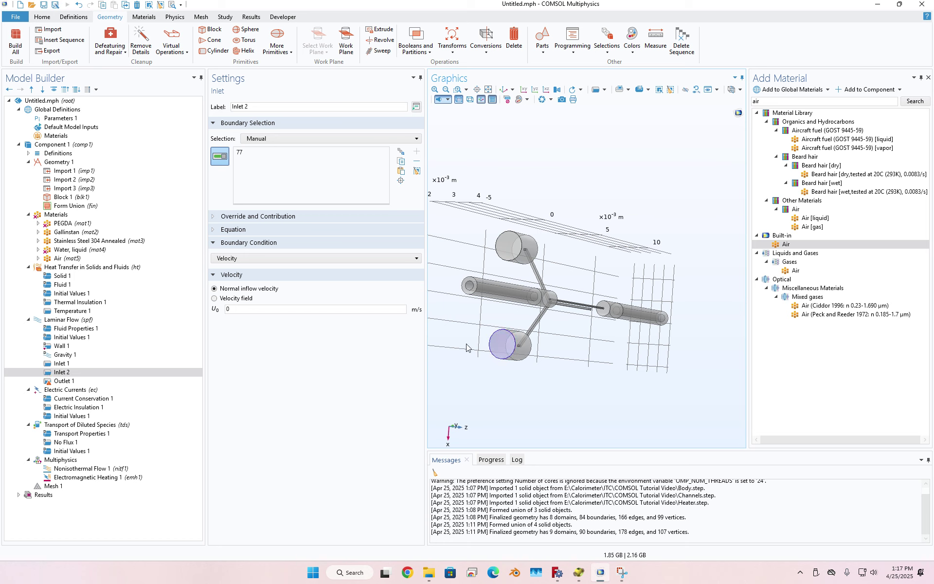
double_click(304, 309)
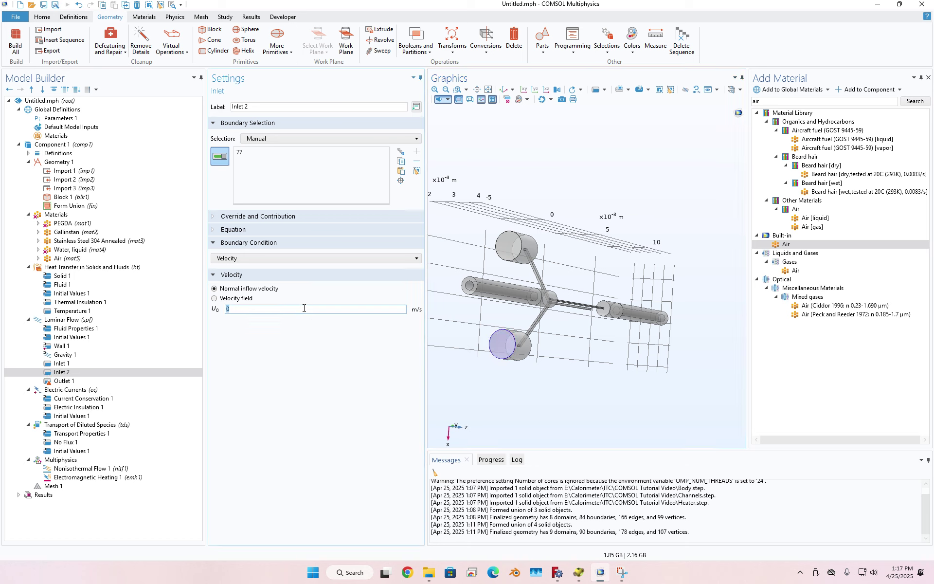
type("3[mm/s")
Assign Outlet 1 to the square end face of the main channel, boundary 62.
left_click(145, 381)
scroll(611, 428, "down", 2)
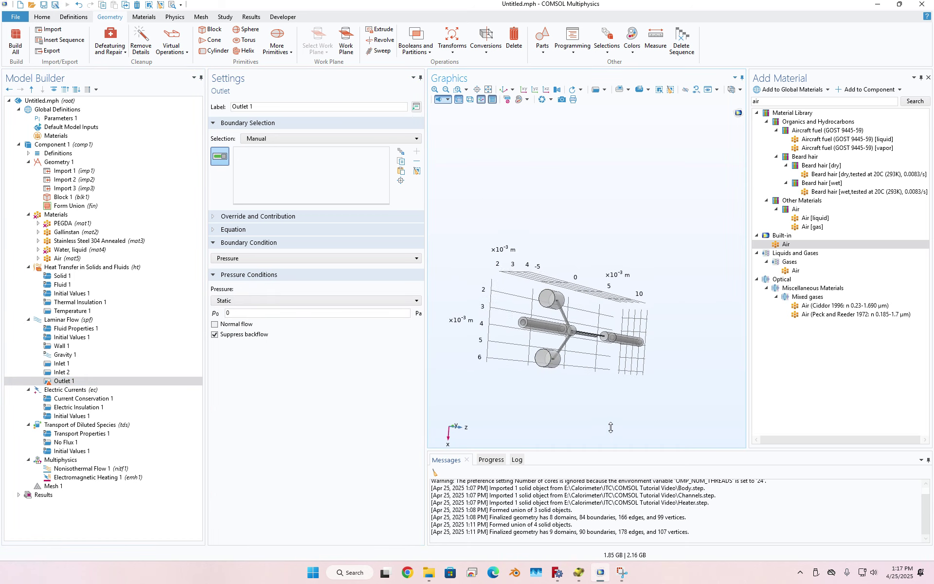
left_click_drag(610, 427, 631, 351)
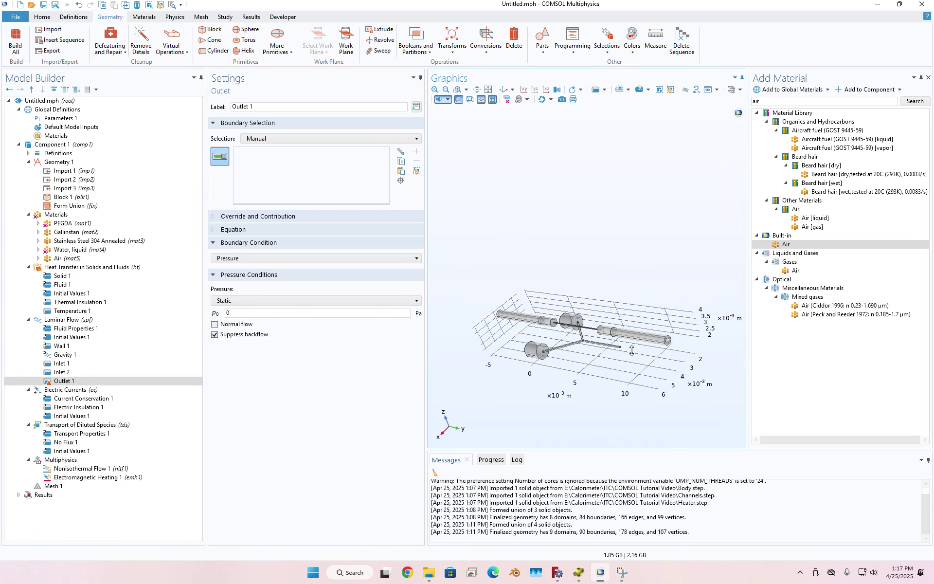
scroll(631, 350, "up", 6)
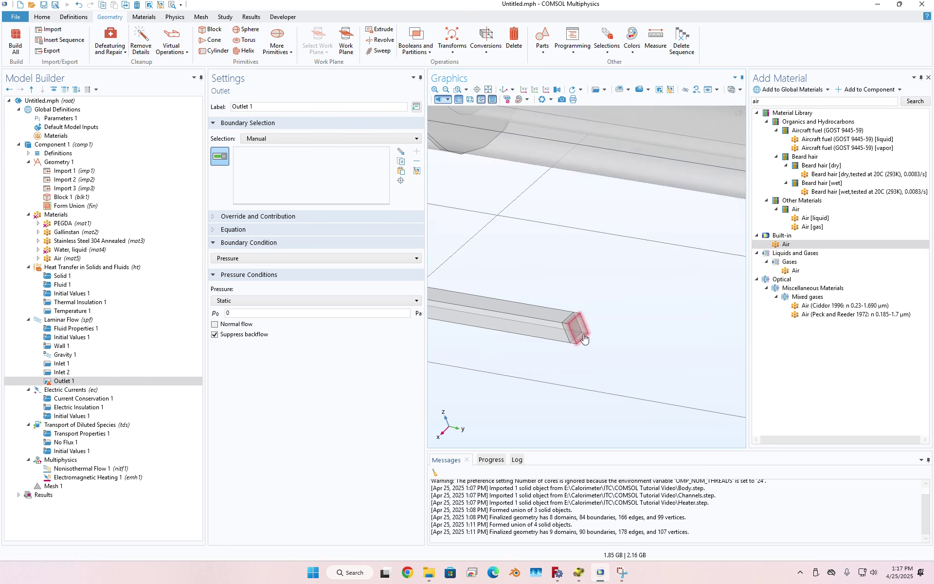
left_click(582, 336)
scroll(530, 438, "down", 2)
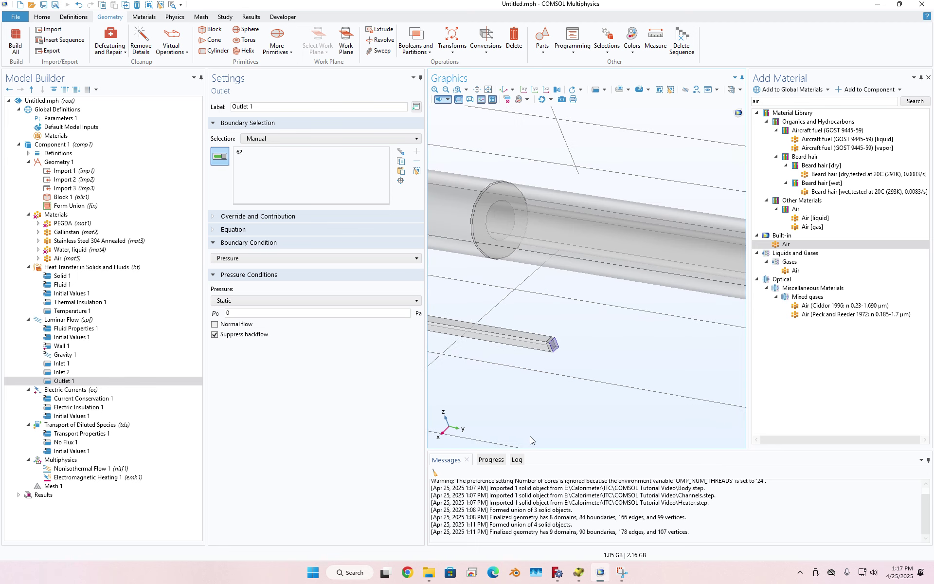
Restrict Electric Currents to domains 5, 6 and 7: the two long cylindrical tubes and the thin heater section joining them.
scroll(511, 385, "down", 3)
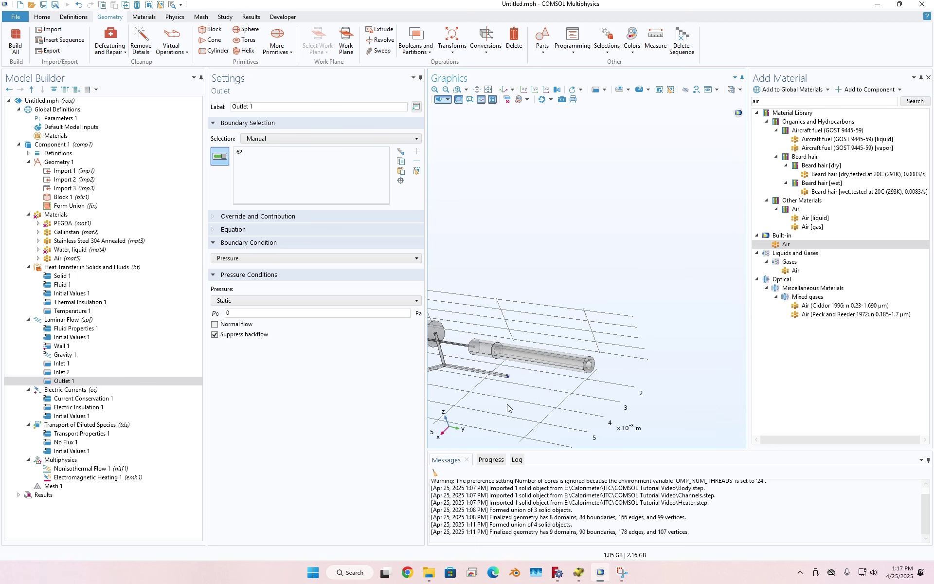
right_click_drag(508, 408, 501, 406)
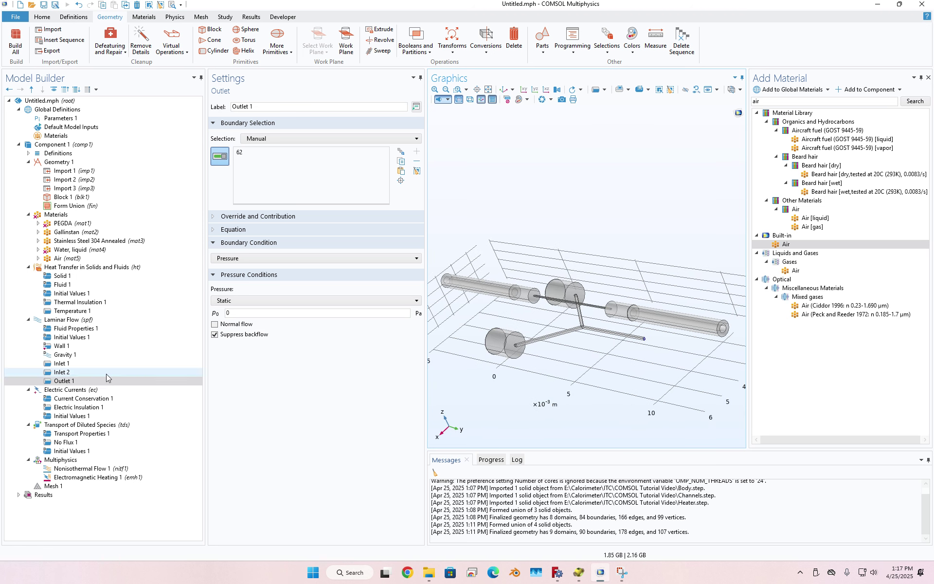
left_click(96, 391)
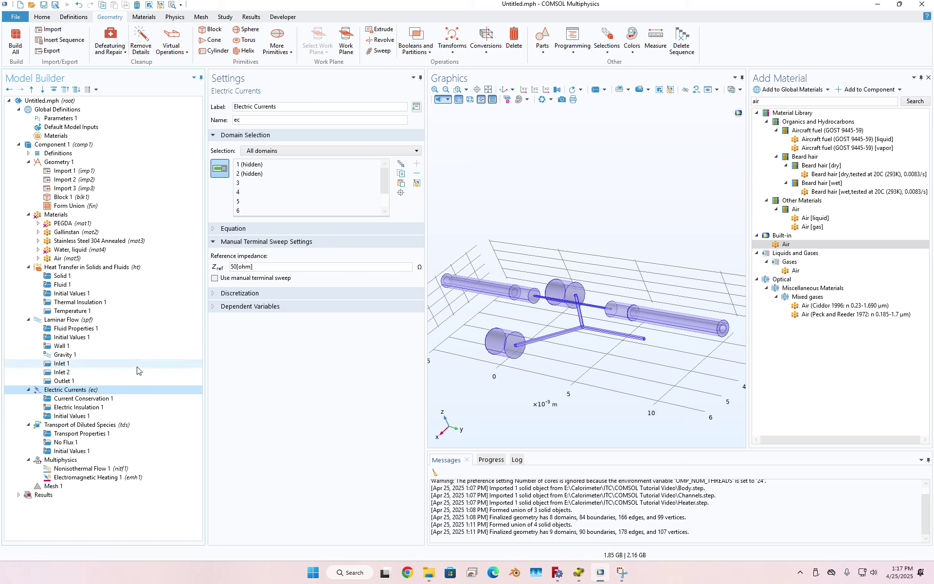
left_click(417, 183)
left_click(490, 294)
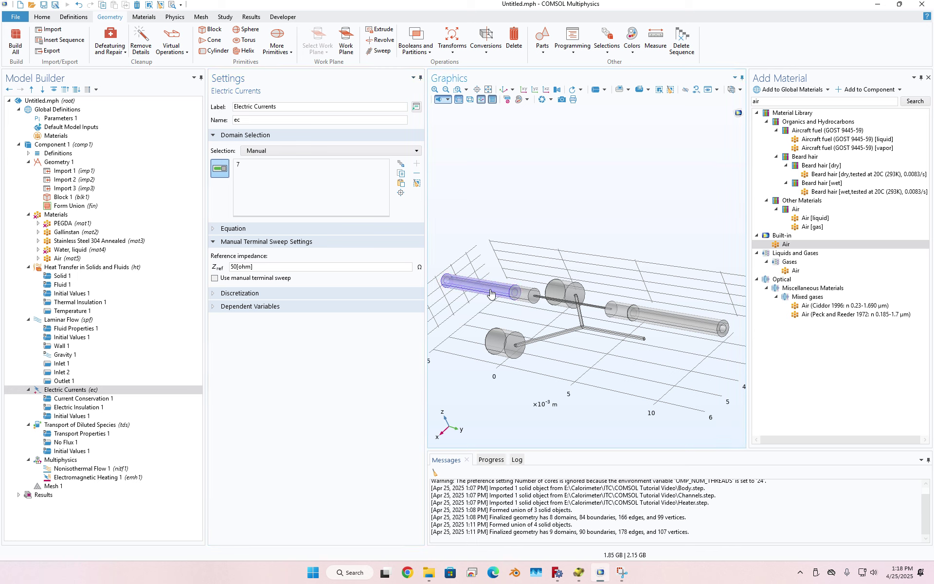
left_click(522, 297)
left_click(647, 317)
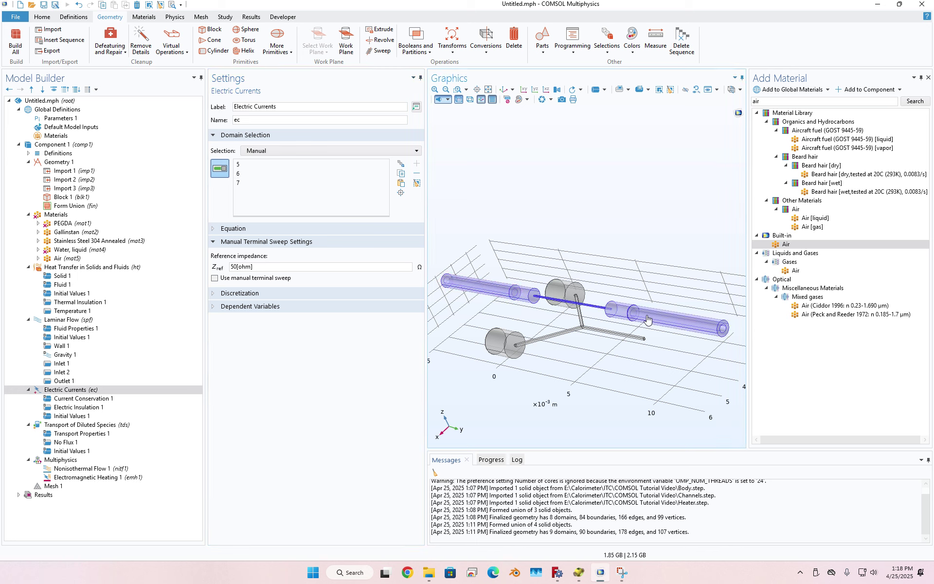
Set Current Conservation 1's material type to From material, and review the default Electric Insulation and Initial Values conditions.
left_click(82, 399)
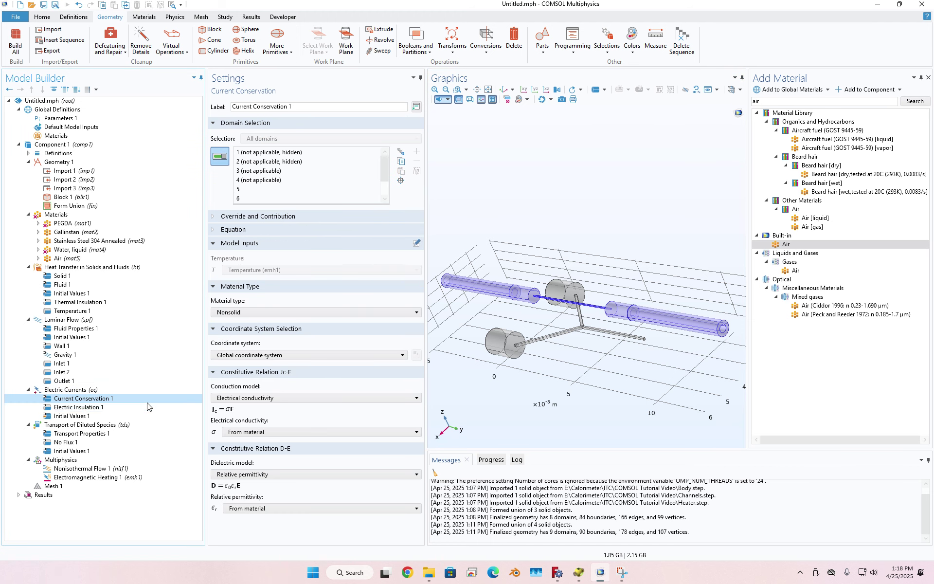
left_click(256, 312)
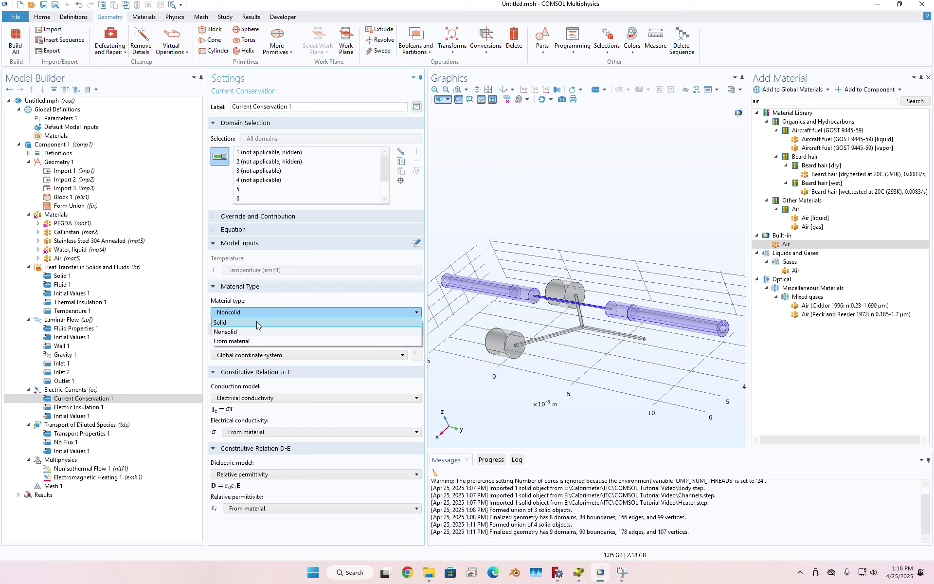
left_click(249, 345)
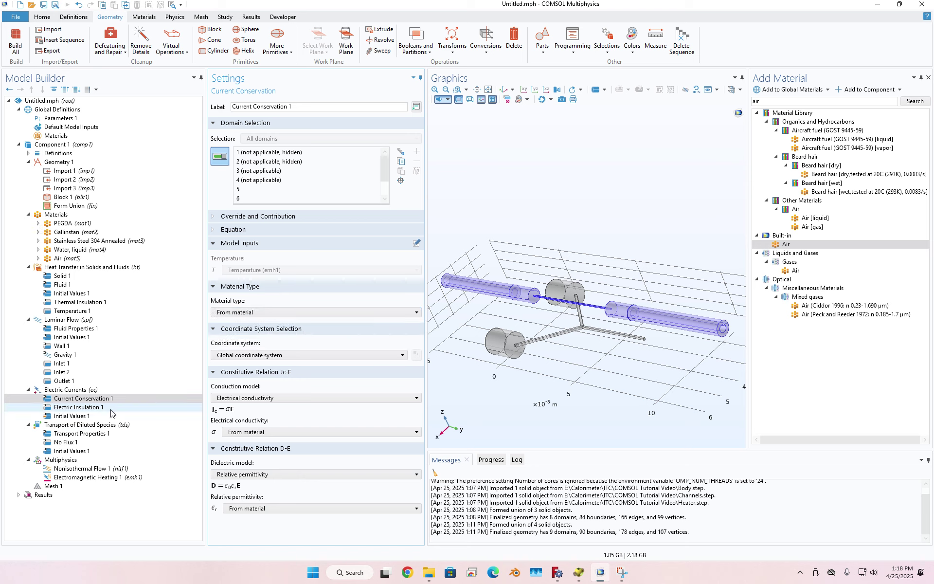
left_click(90, 411)
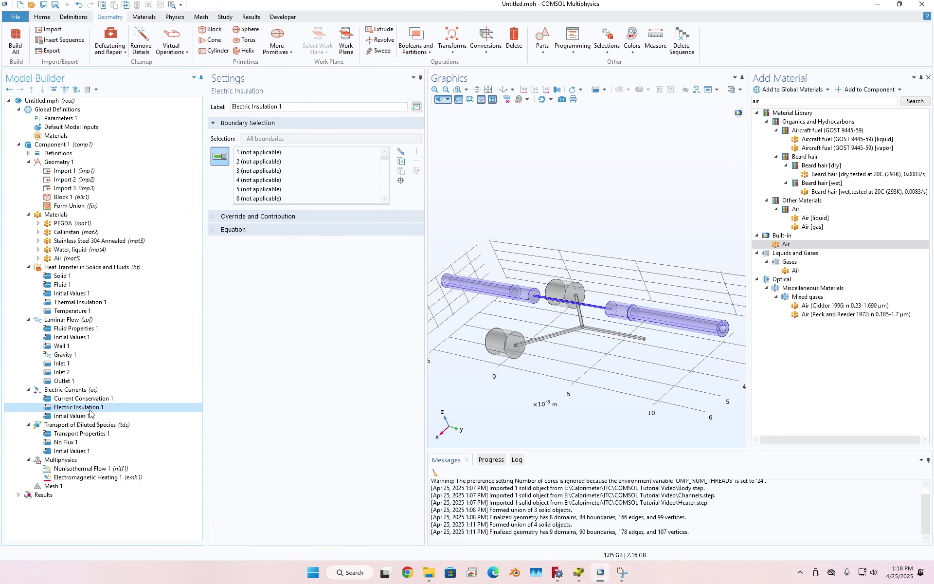
left_click(97, 416)
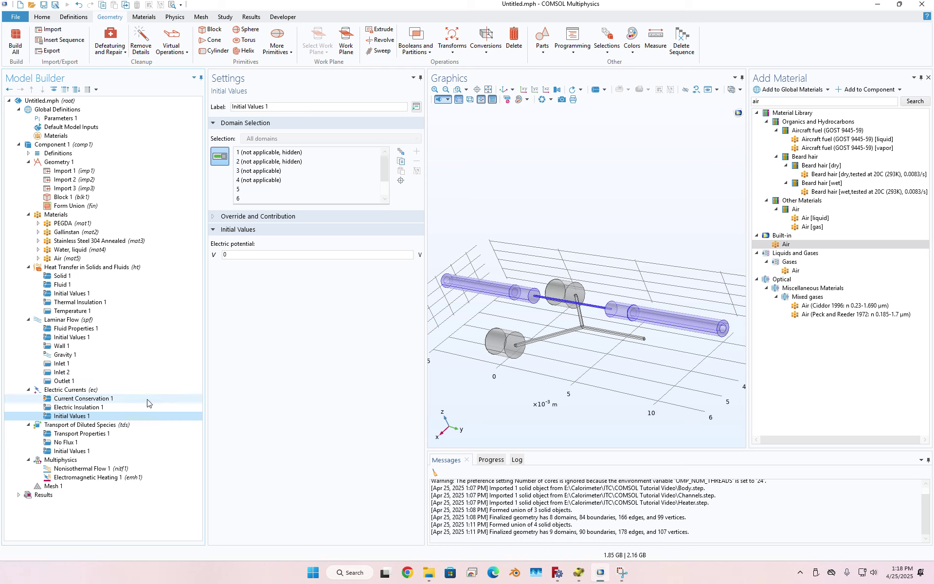
Add a domain Terminal condition and a Ground condition to Electric Currents.
right_click(134, 390)
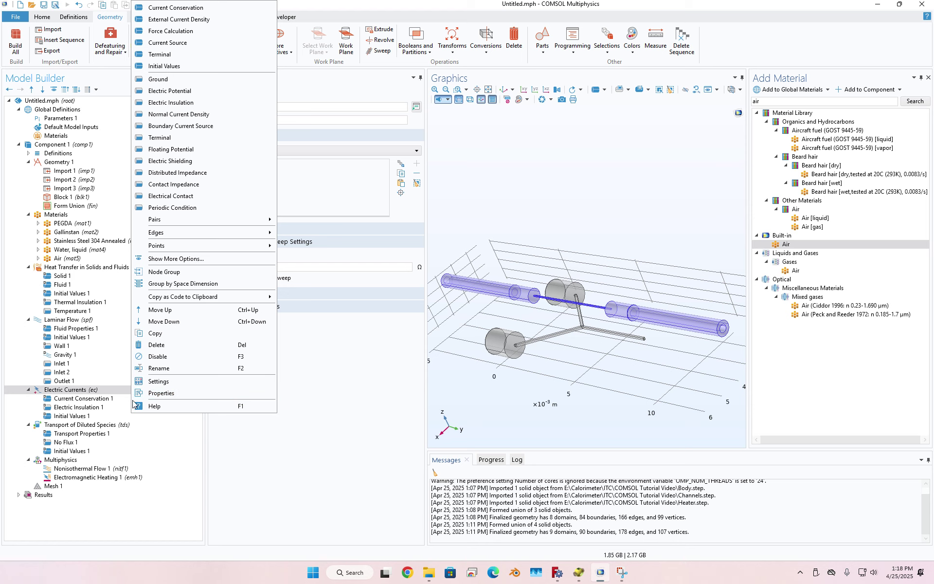
left_click(180, 54)
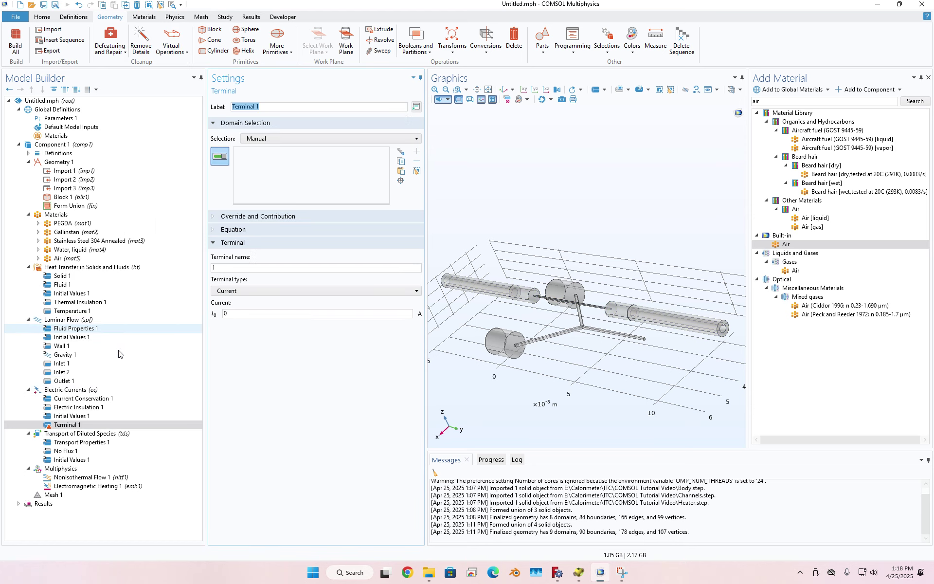
right_click(123, 393)
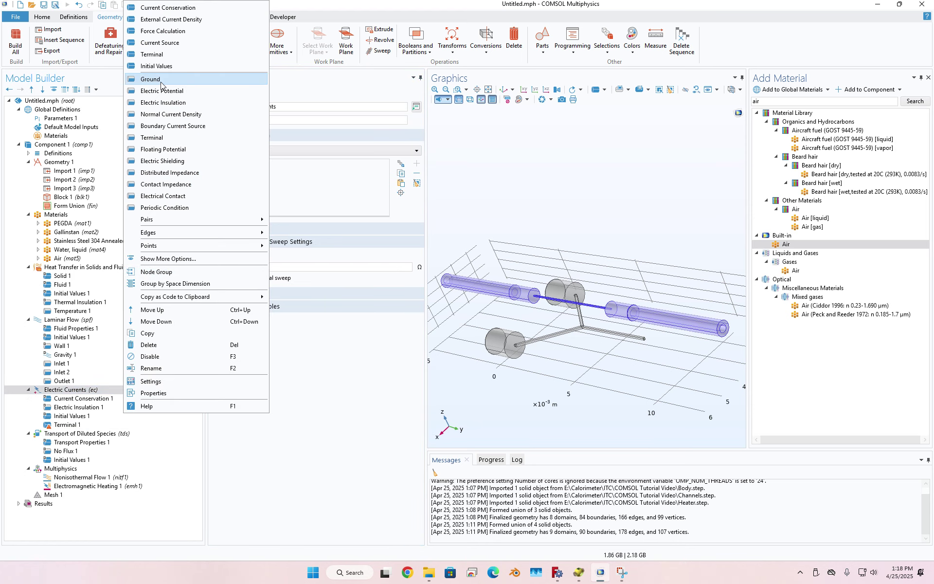
left_click(233, 78)
Assign Terminal 1 to the long tube at the heater's lower-y end, domain 7, with a current of 0.1 A.
left_click(104, 425)
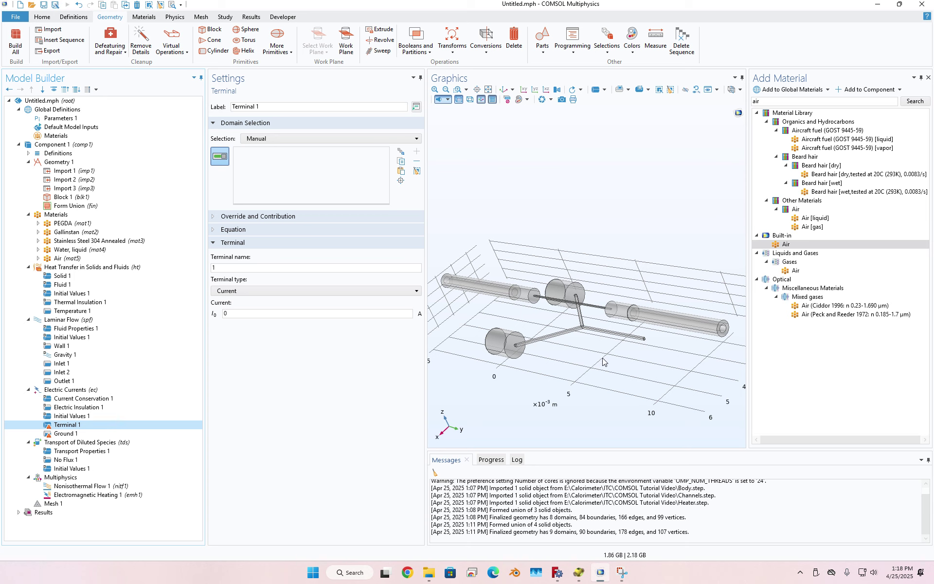
left_click(485, 294)
left_click(281, 315)
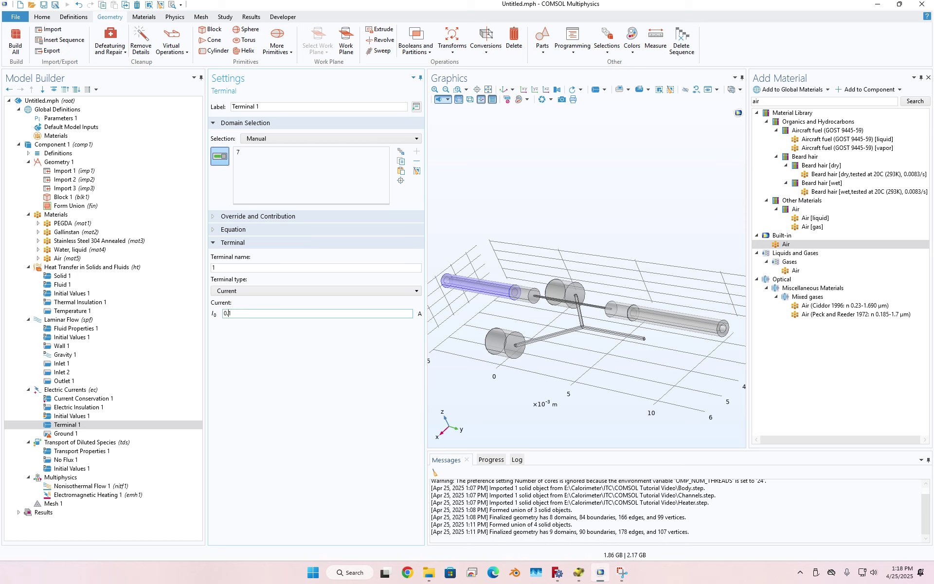
type(".1")
left_click(295, 360)
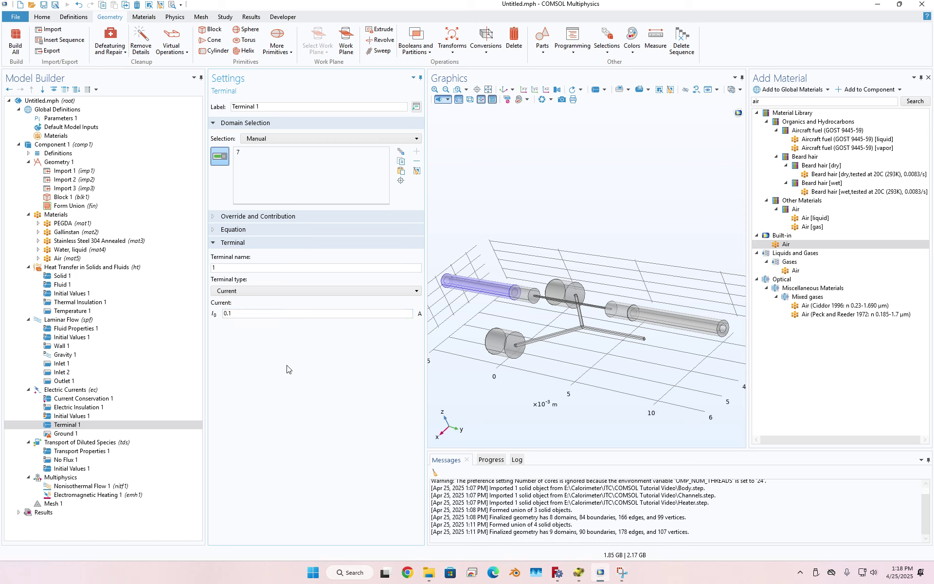
Assign Ground 1 to the outer surfaces and end face of the opposite long tube, boundaries 41, 42 and 44.
left_click(103, 437)
left_click(691, 321)
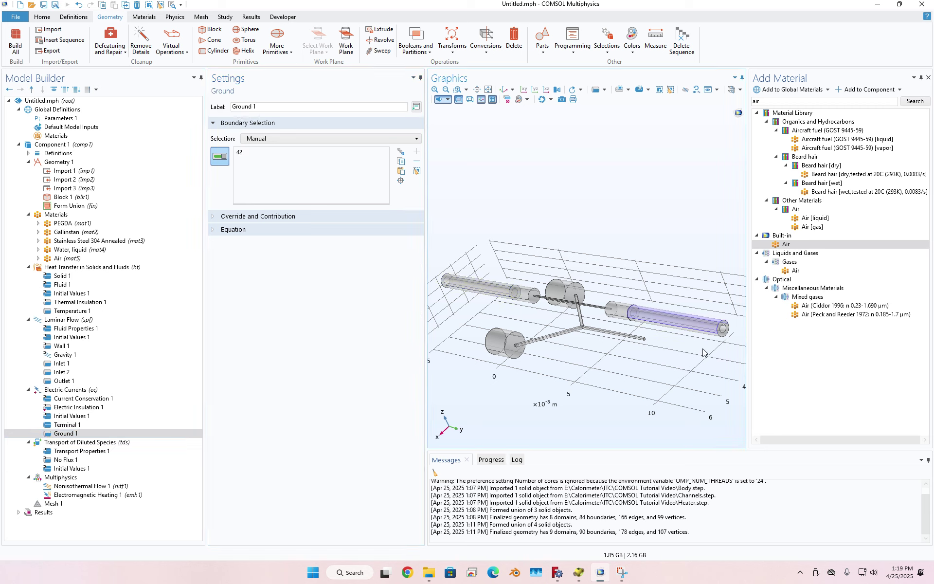
left_click(723, 331)
left_click(723, 334)
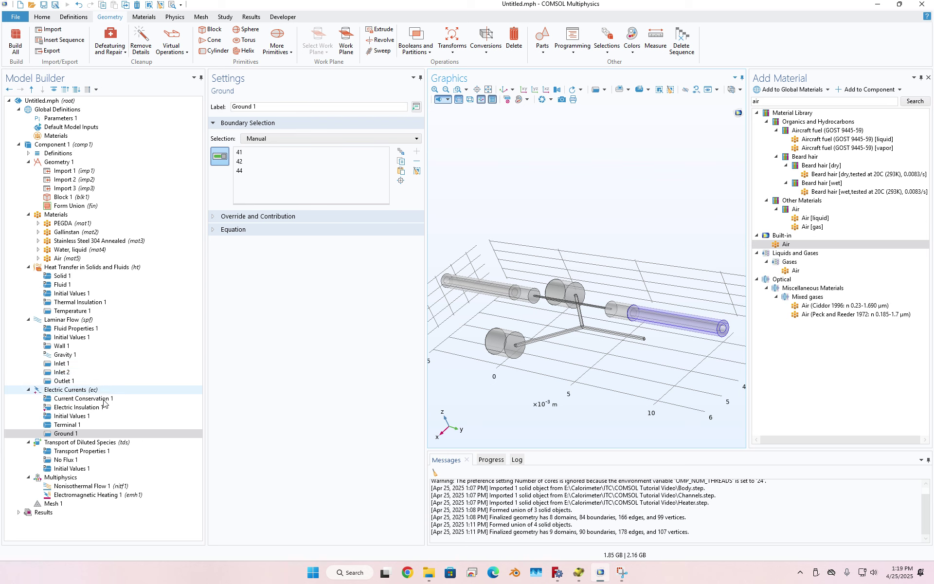
Enable the Boussinesq approximation for Nonisothermal Flow 1 and review the Electromagnetic Heating 1 coupling.
left_click(100, 443)
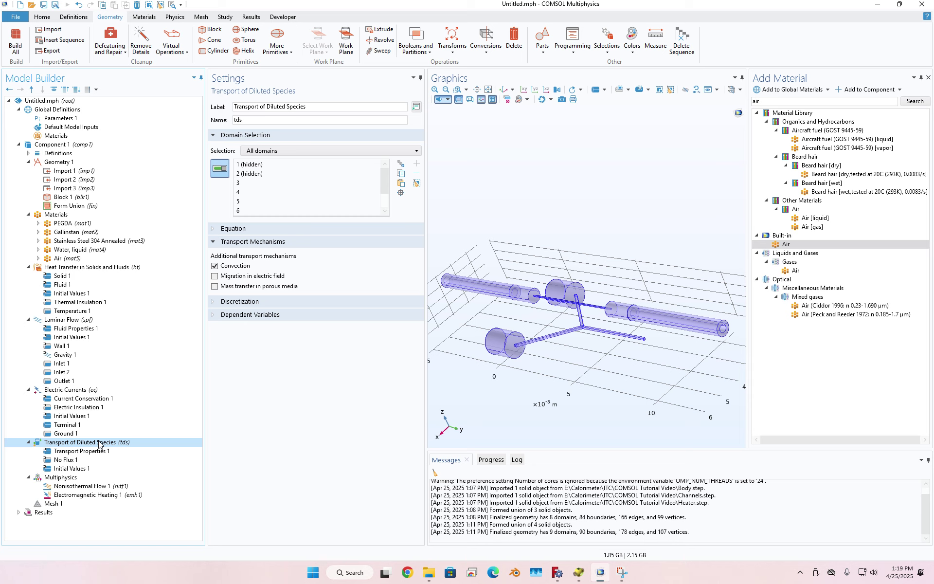
left_click(91, 487)
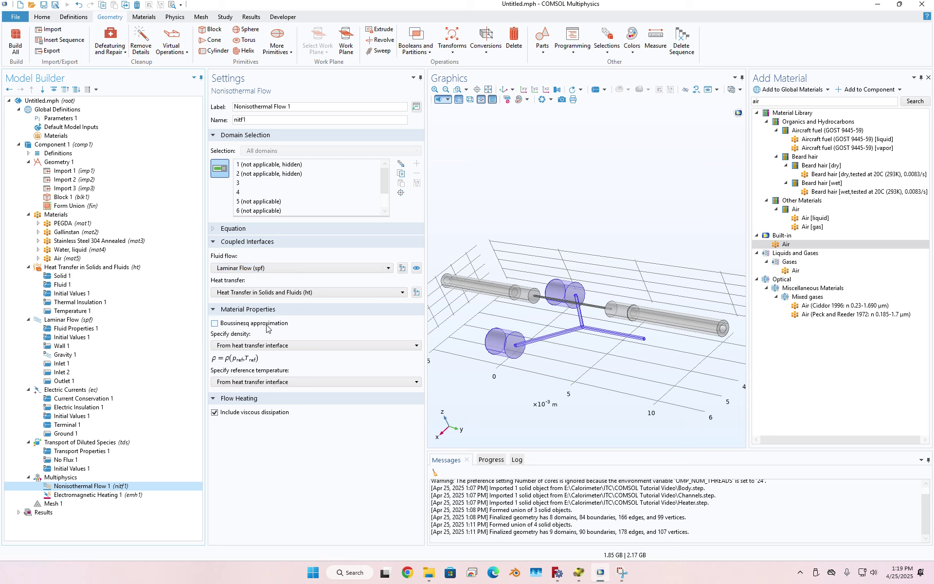
left_click(232, 326)
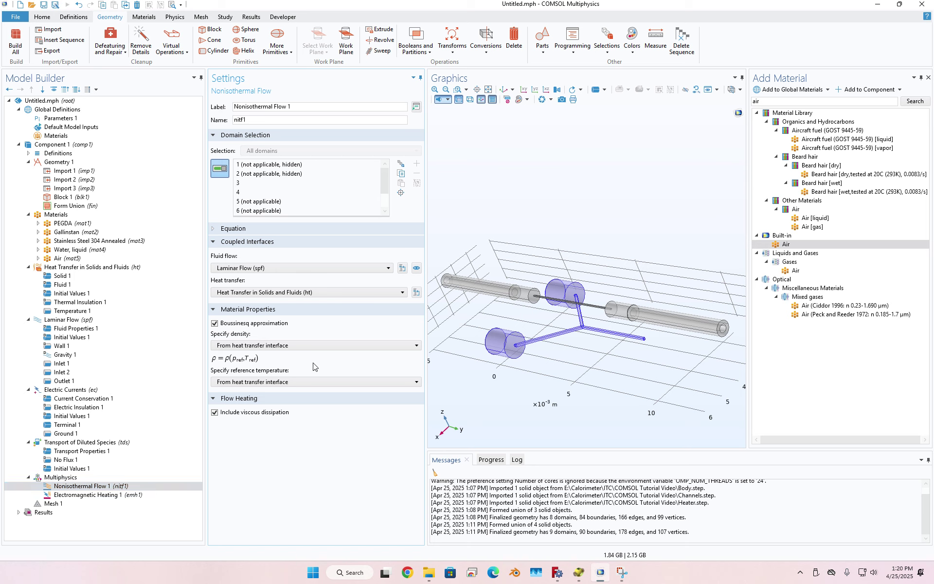
left_click(122, 495)
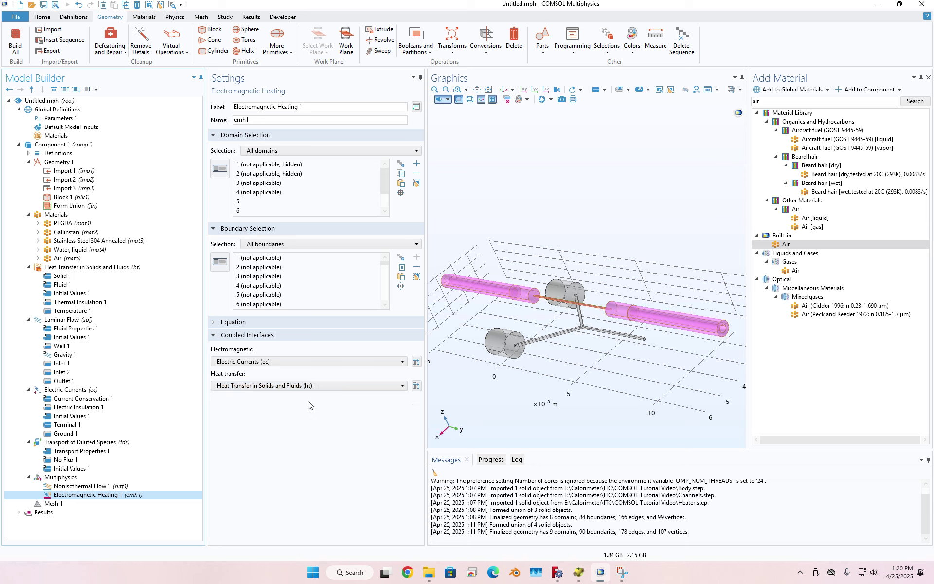
Set the Transport of Diluted Species interface to 2 species and rename the first concentration to c1.
left_click(91, 442)
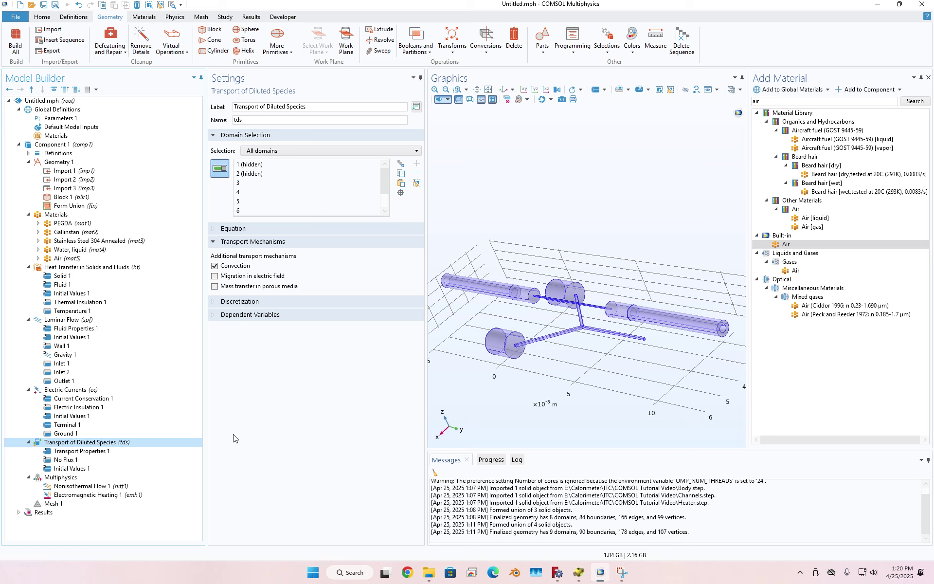
left_click(238, 315)
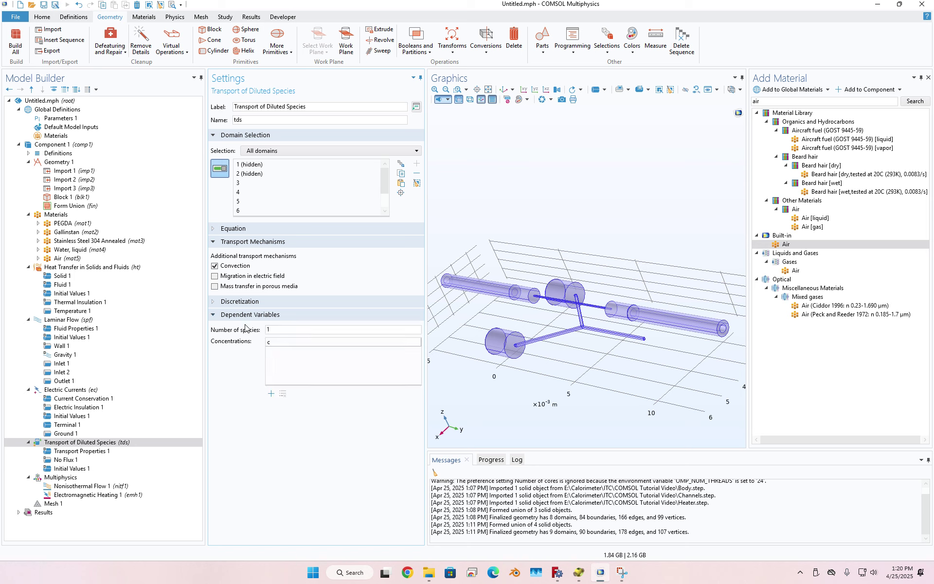
double_click(285, 330)
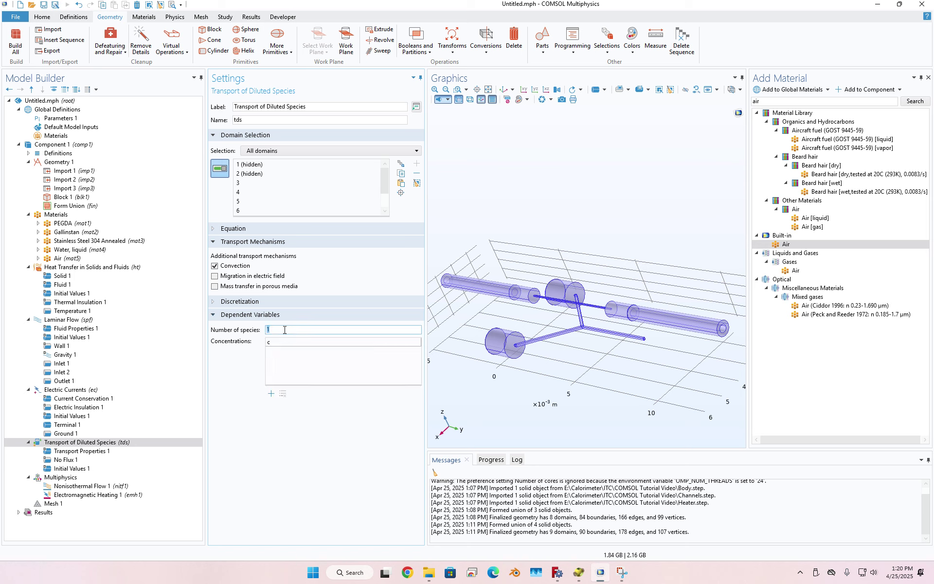
type("2")
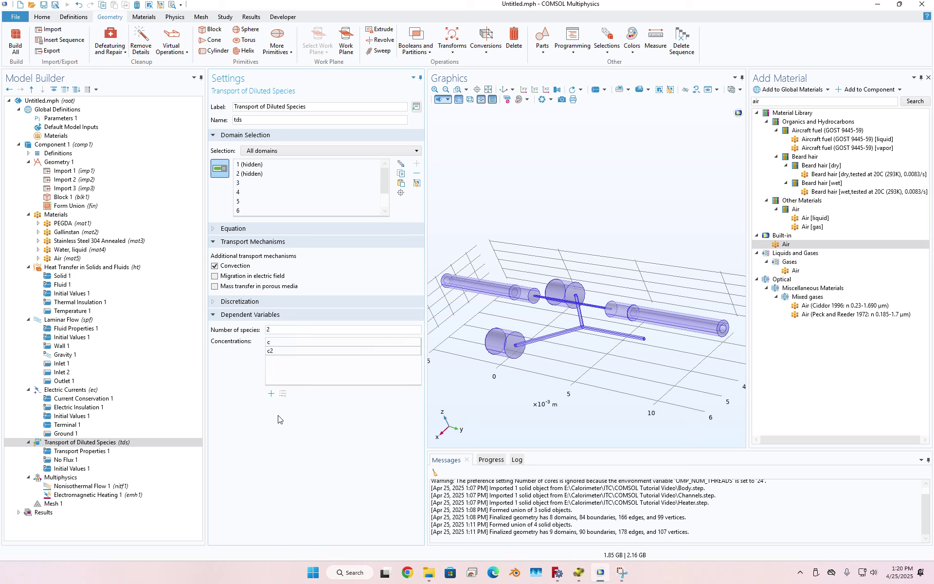
left_click(285, 342)
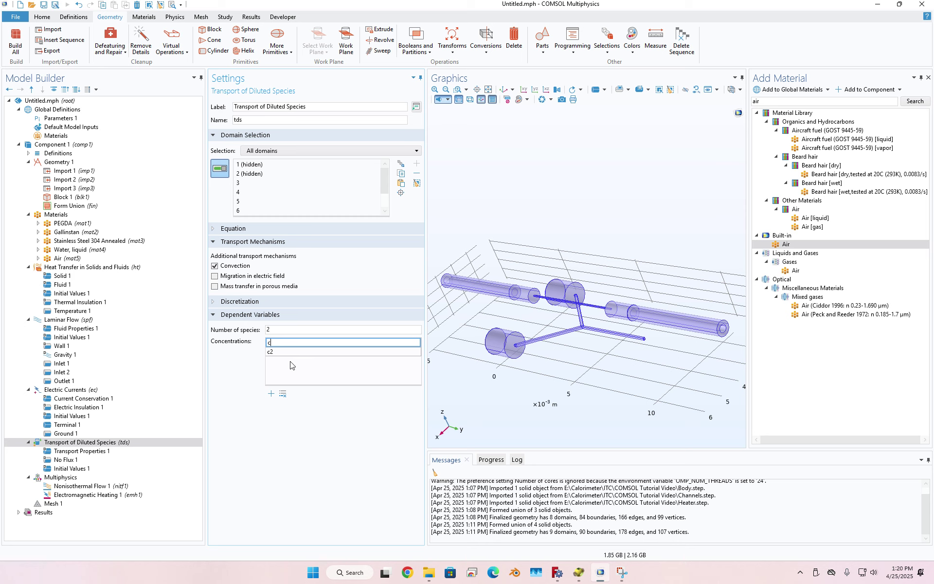
type("1")
key("Return")
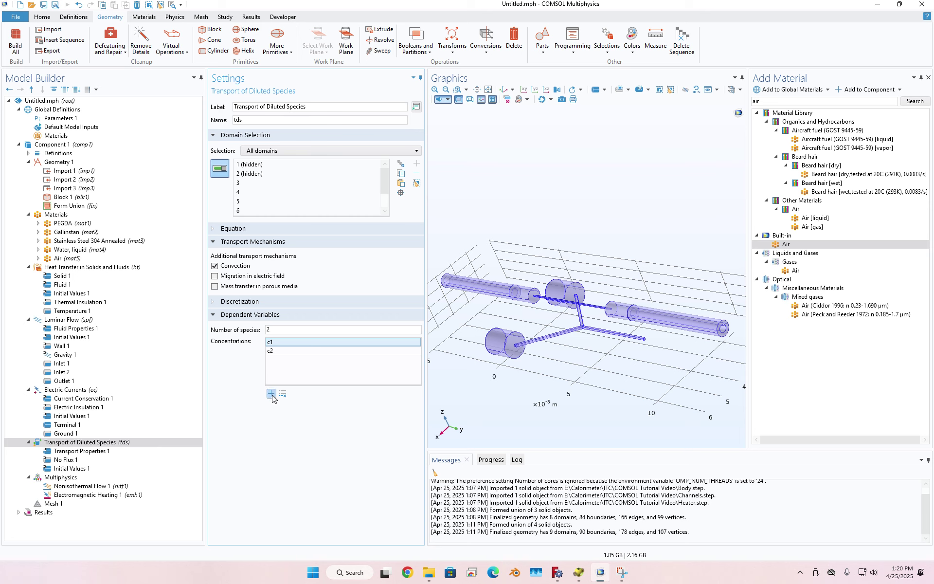
Add a work plane to Geometry 1.
left_click(84, 163)
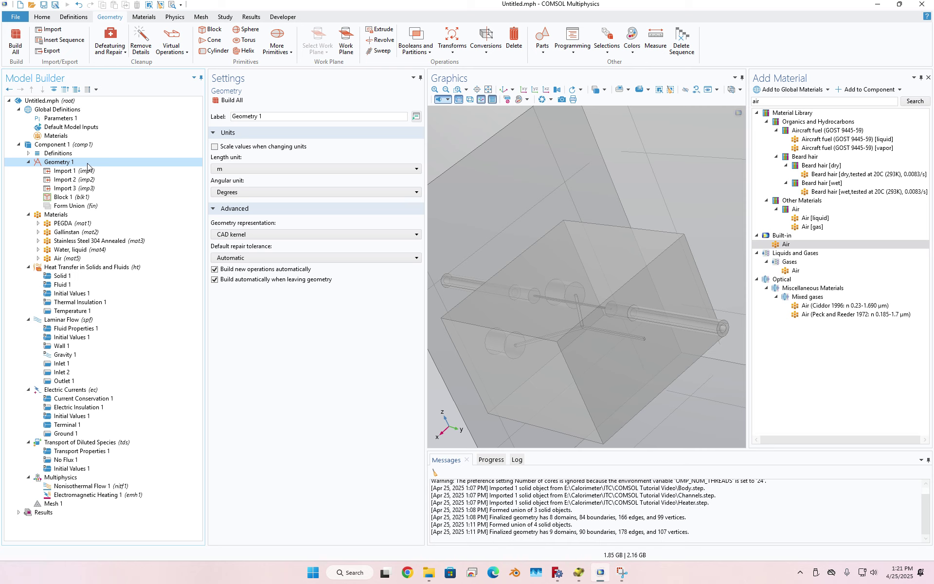
left_click(413, 52)
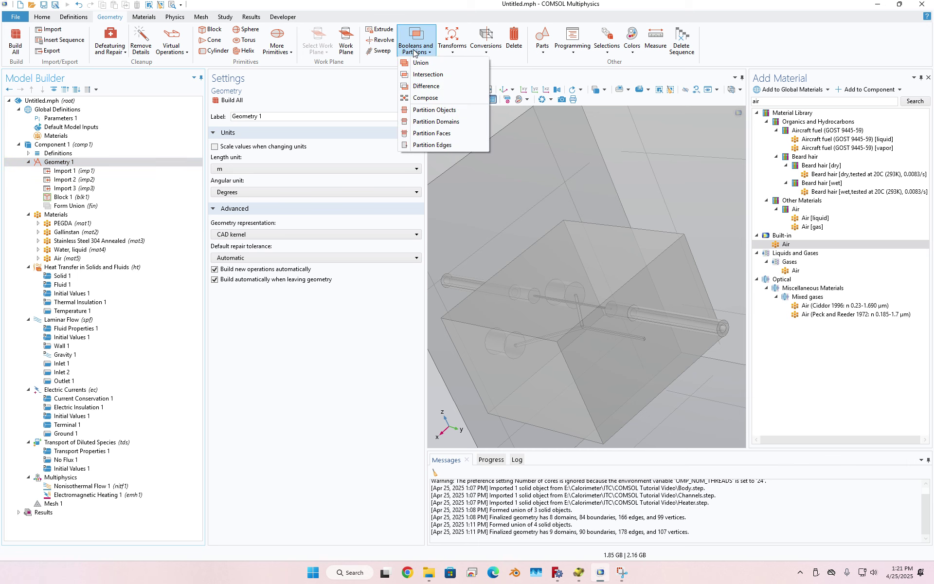
left_click(403, 52)
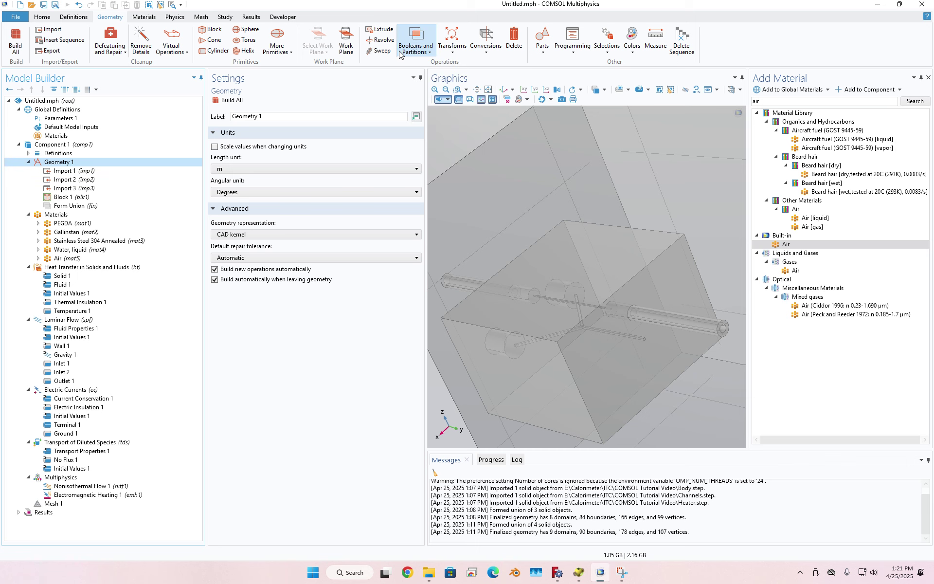
left_click(346, 43)
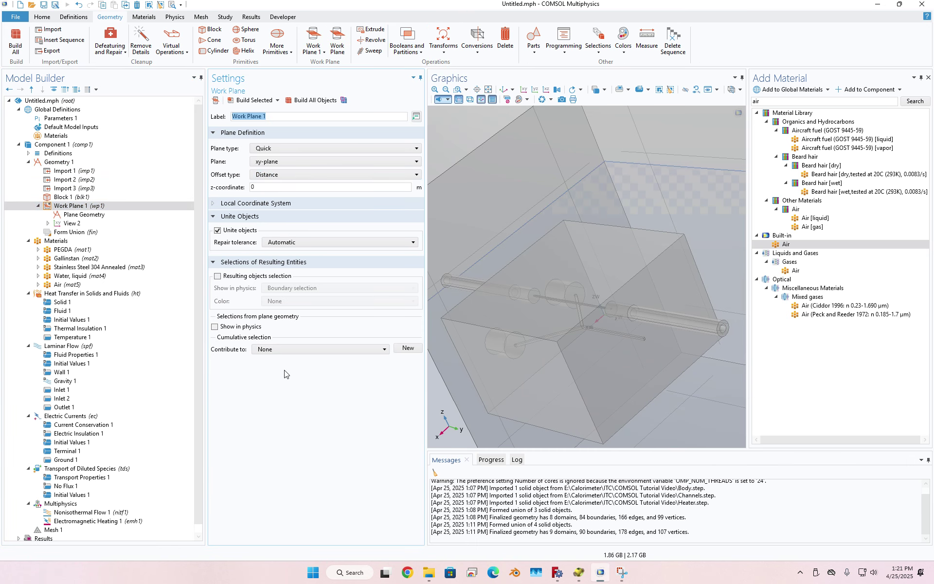
Hide the surrounding body, block and heater objects so that only the channels are displayed.
left_click_drag(609, 337, 610, 349)
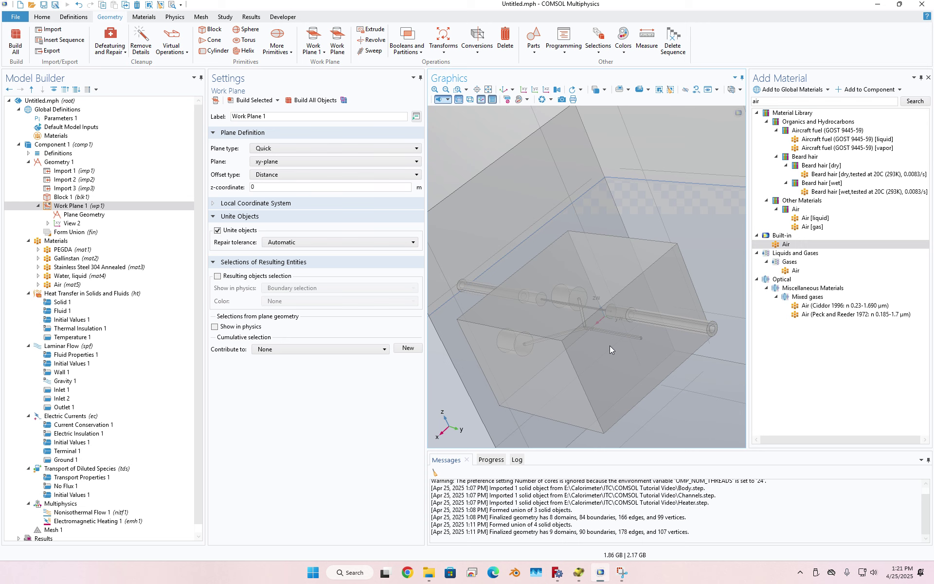
left_click(685, 89)
left_click(643, 271)
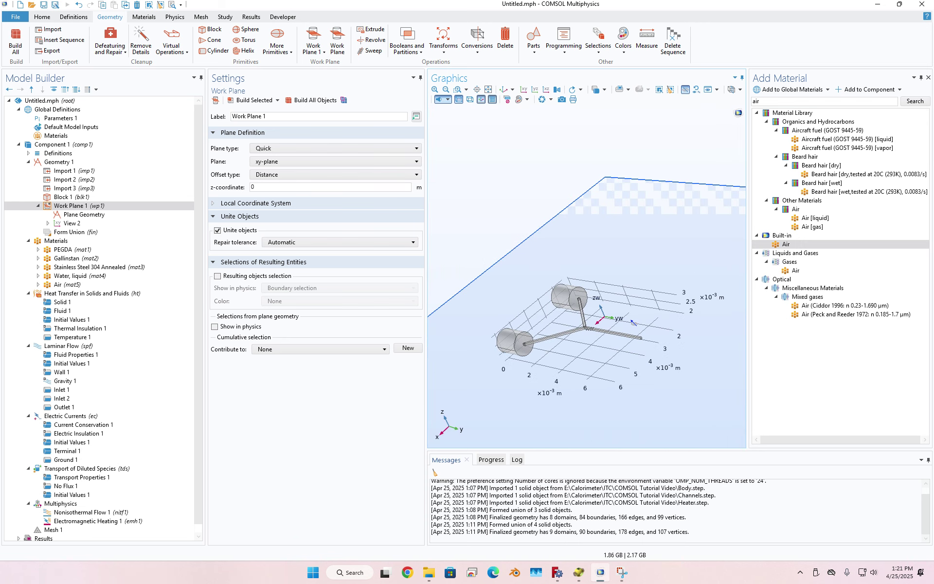
scroll(630, 344, "up", 5)
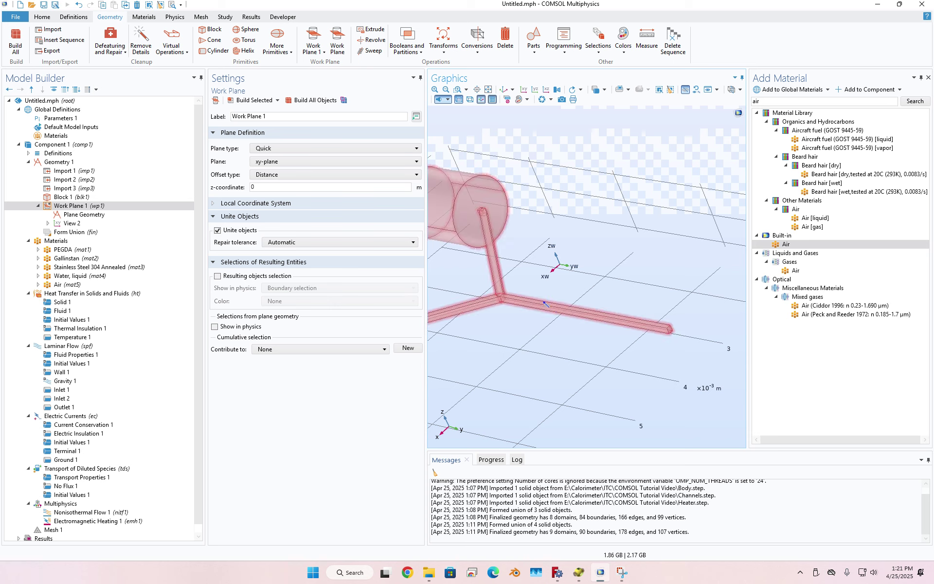
left_click(685, 89)
scroll(535, 317, "down", 3)
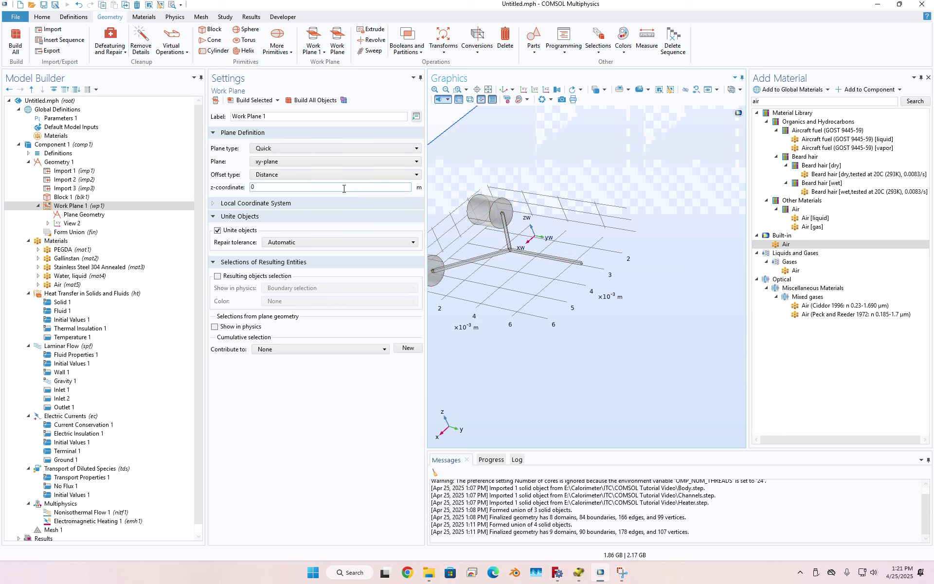
Set the work plane's orientation to the yz-plane.
left_click(329, 163)
left_click(319, 181)
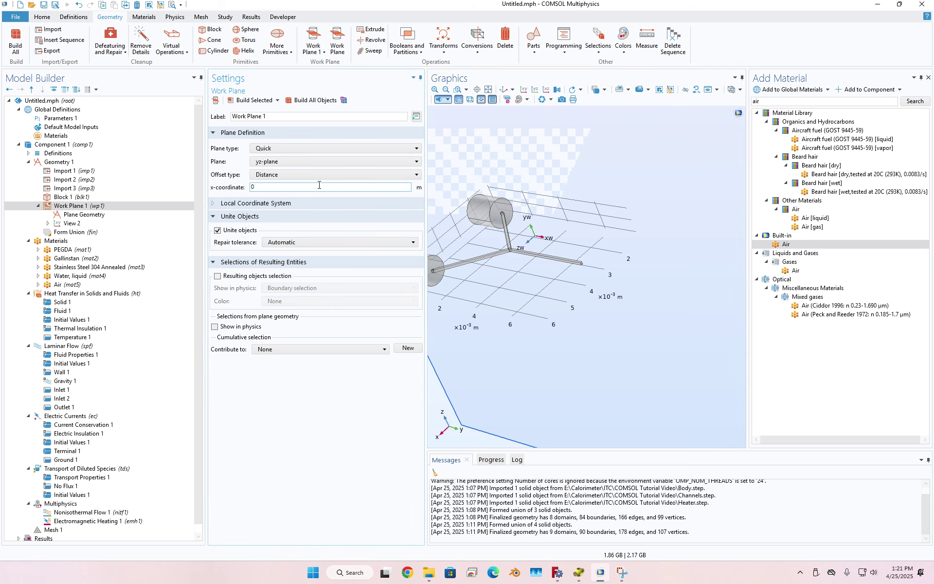
scroll(530, 300, "down", 3)
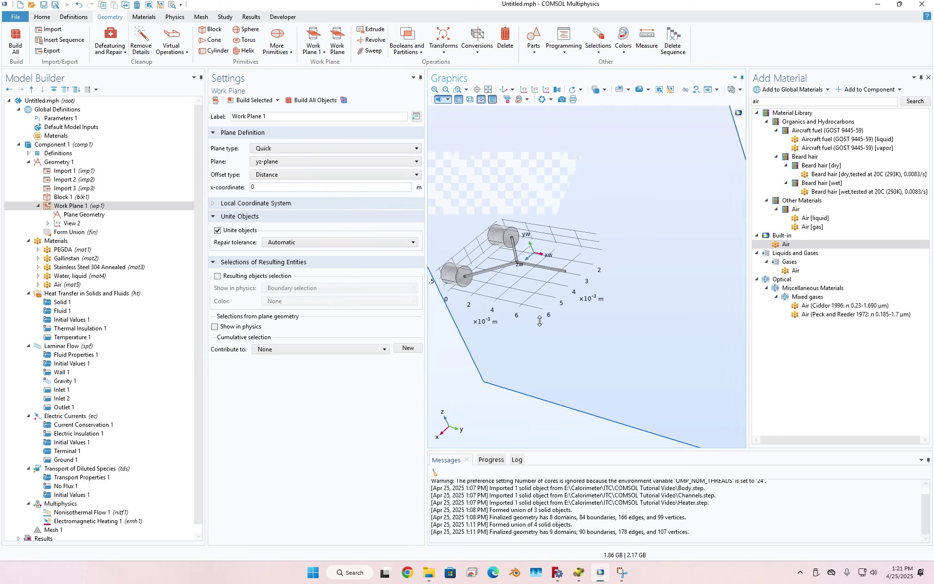
scroll(535, 295, "up", 2)
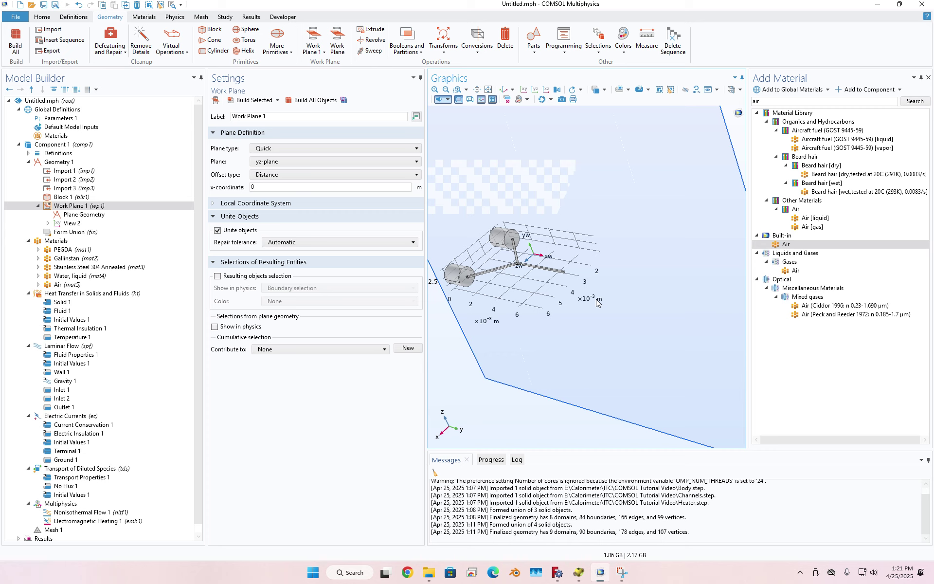
Switch to OpenSCAD and rerun the preview to read the chip body's echoed x dimension.
mouse_move(581, 578)
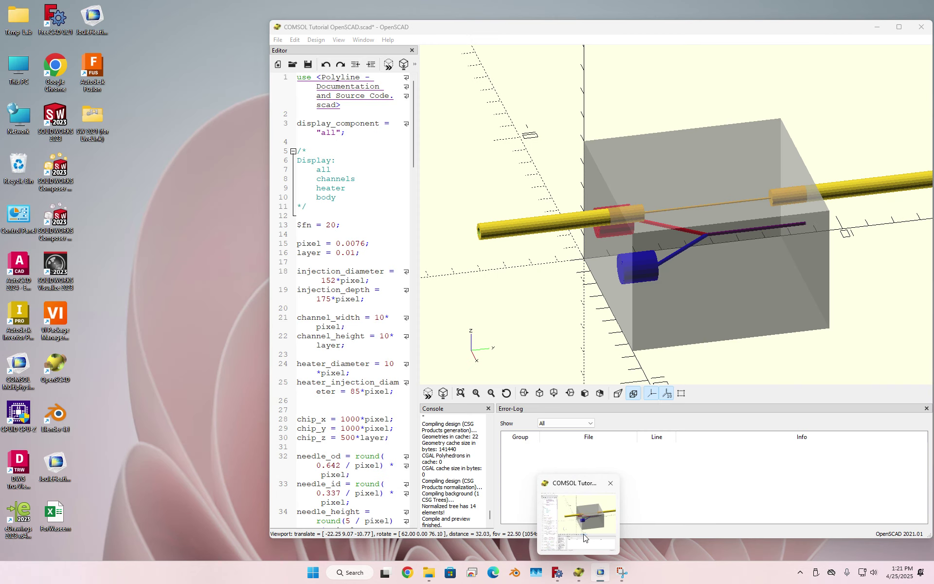
left_click(582, 533)
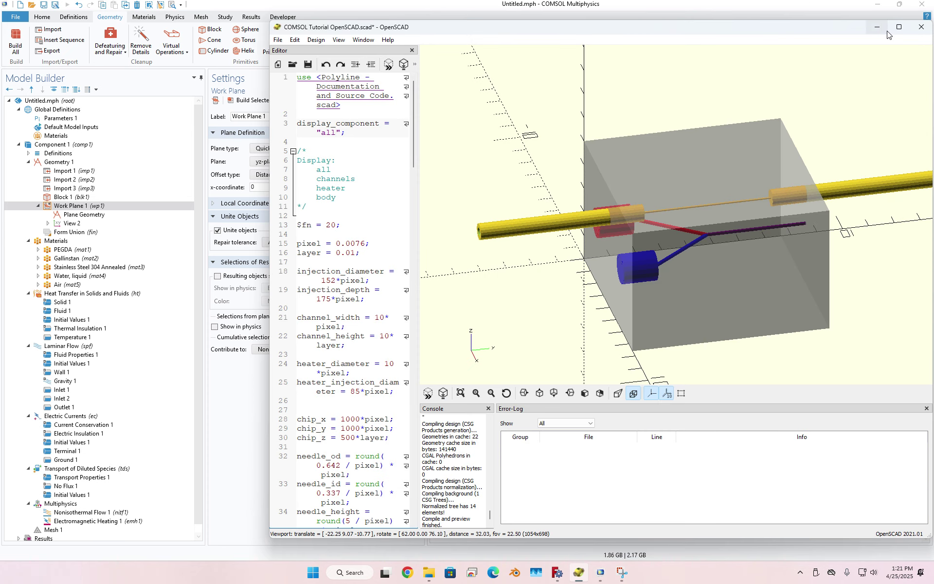
left_click(899, 27)
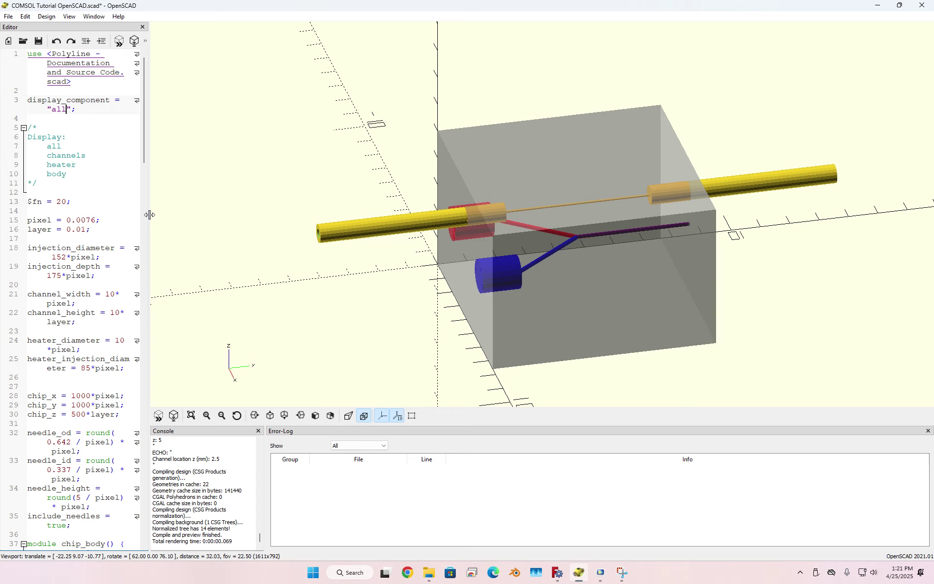
left_click_drag(149, 215, 267, 215)
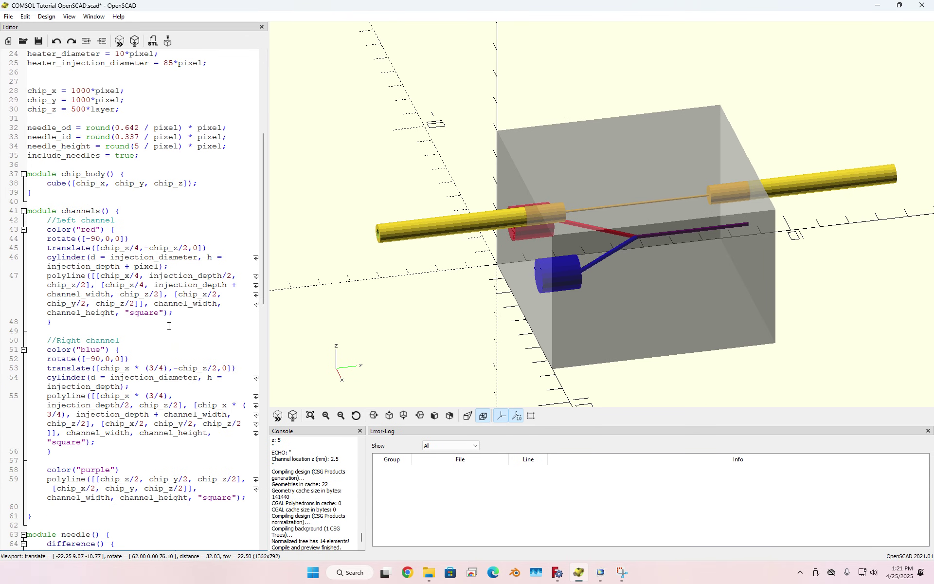
scroll(169, 326, "down", 20)
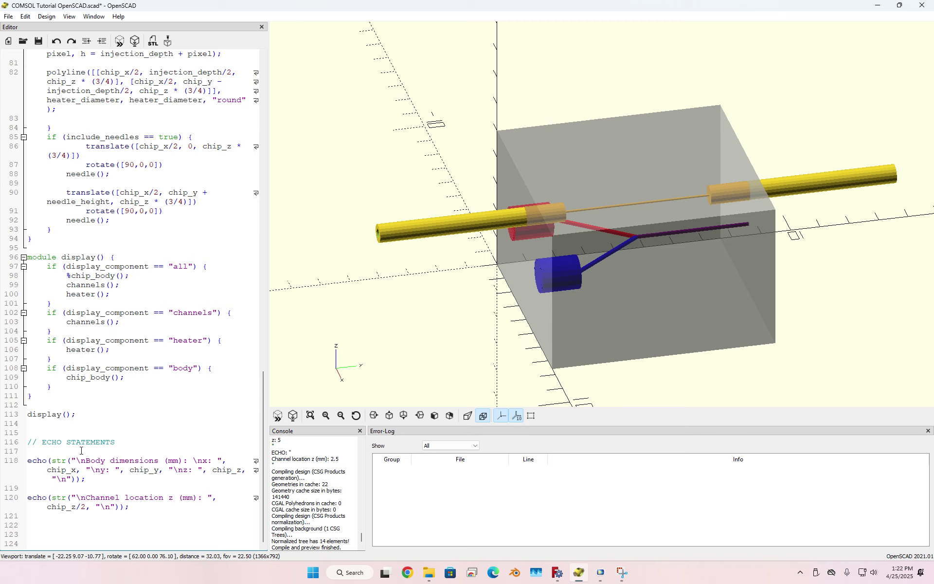
left_click_drag(28, 460, 84, 480)
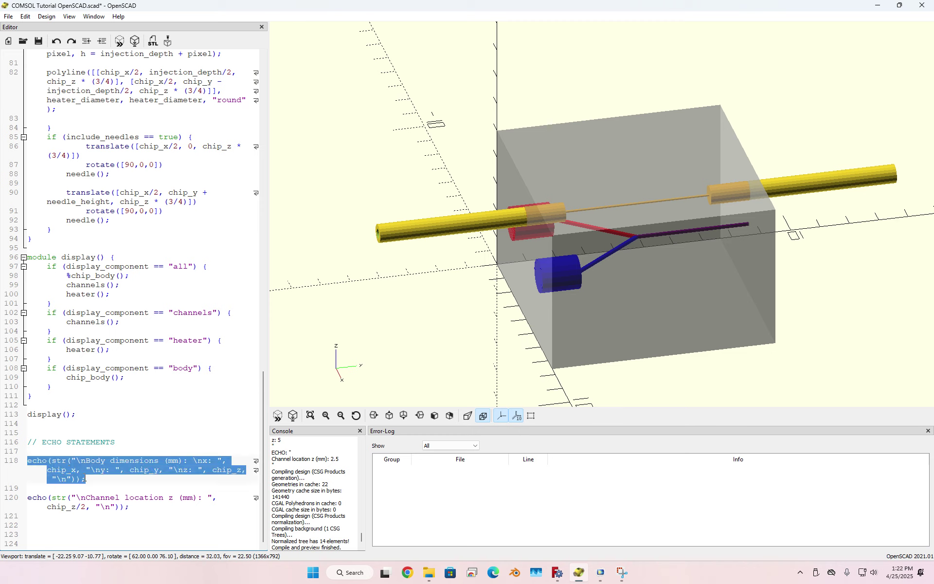
key("F5")
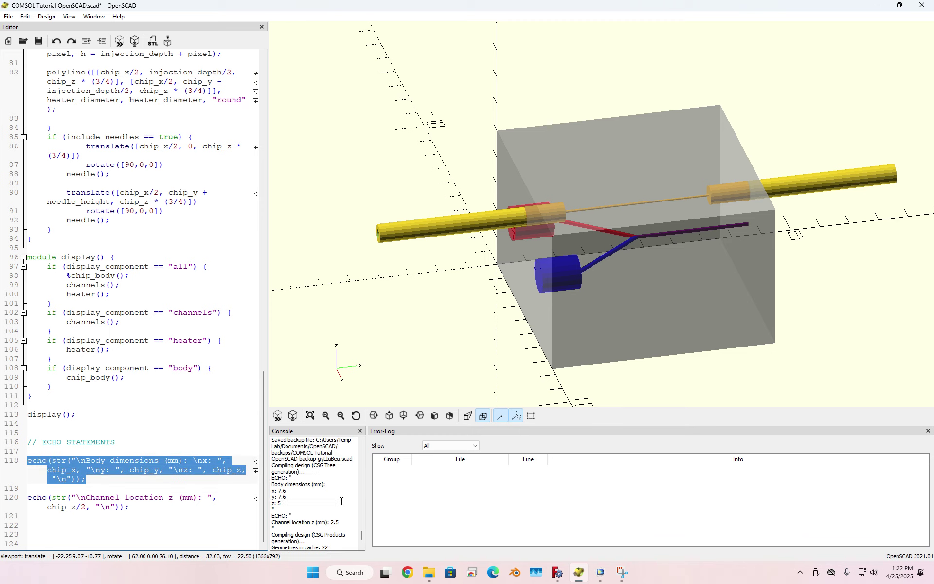
scroll(341, 501, "up", 1)
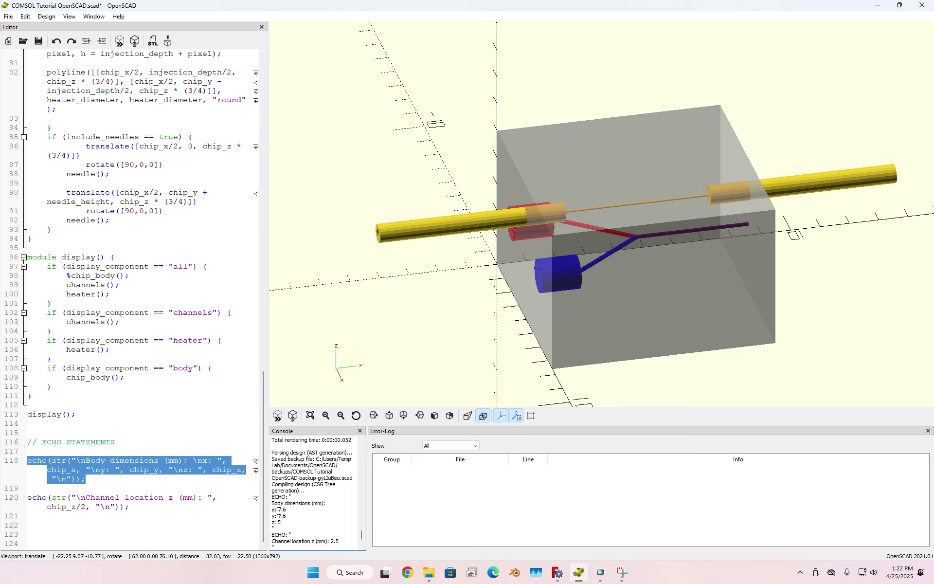
left_click_drag(278, 509, 292, 509)
Switch back to COMSOL Multiphysics, set the work plane's x-coordinate to (7.6/2)[mm] and check its position relative to the channels.
left_click(598, 576)
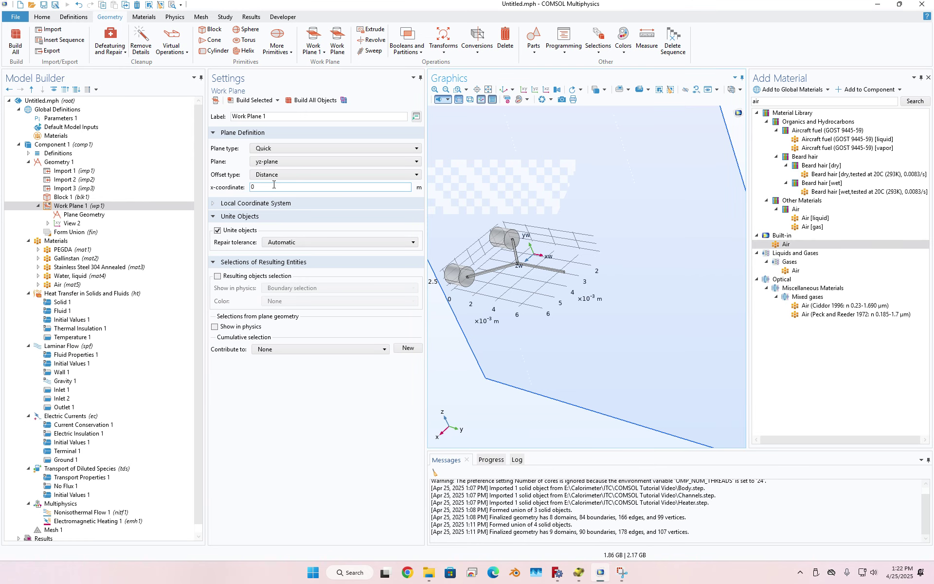
type("(")
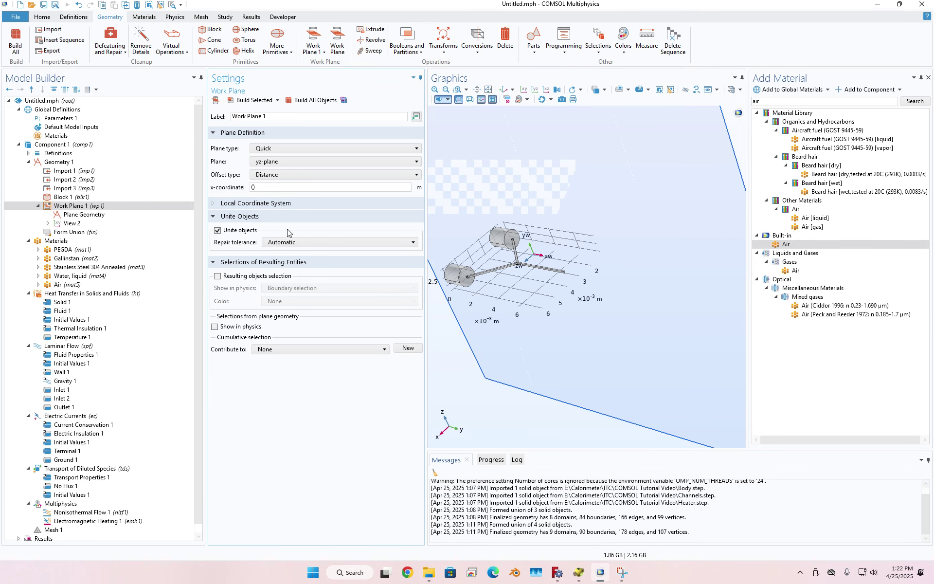
type("7.6/2)[mm]")
left_click(242, 100)
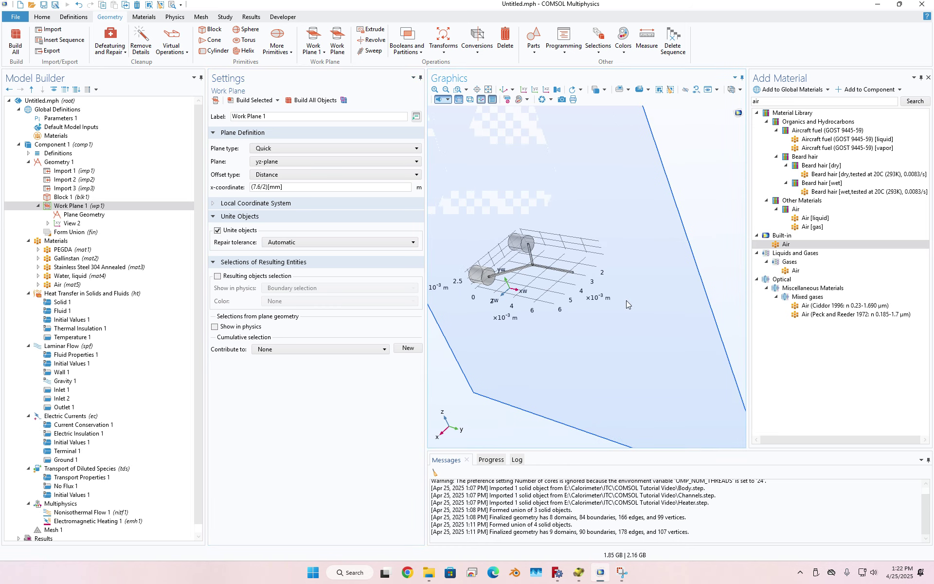
right_click_drag(619, 331, 610, 296)
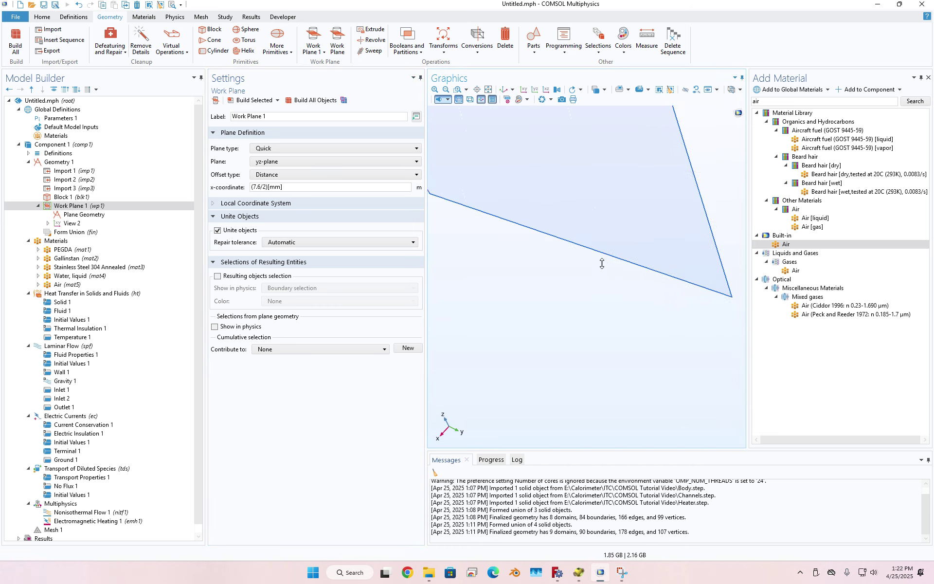
middle_click_drag(602, 263, 587, 397)
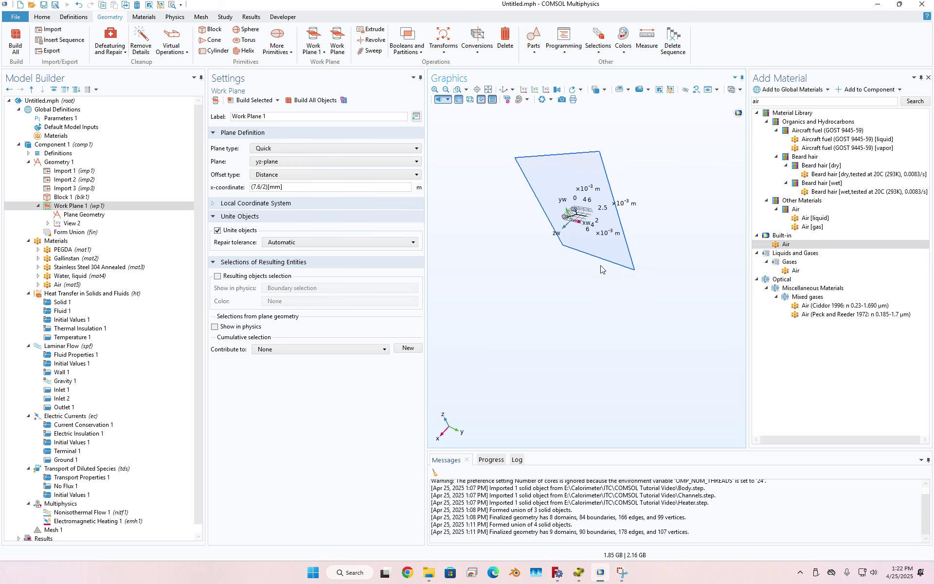
left_click_drag(604, 269, 569, 268)
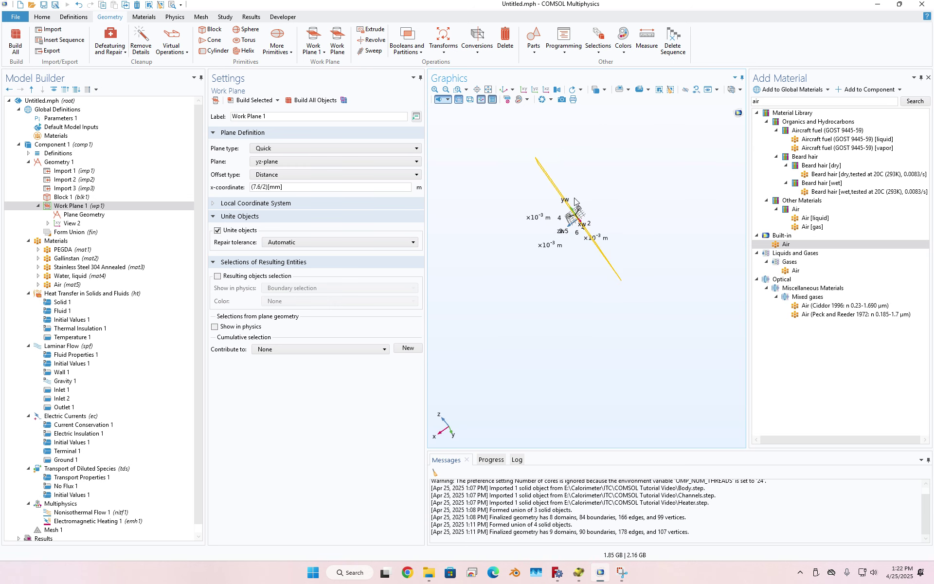
Partition the channels object with Work Plane 1 and build the Partition Objects feature.
scroll(578, 206, "up", 5)
scroll(600, 210, "up", 3)
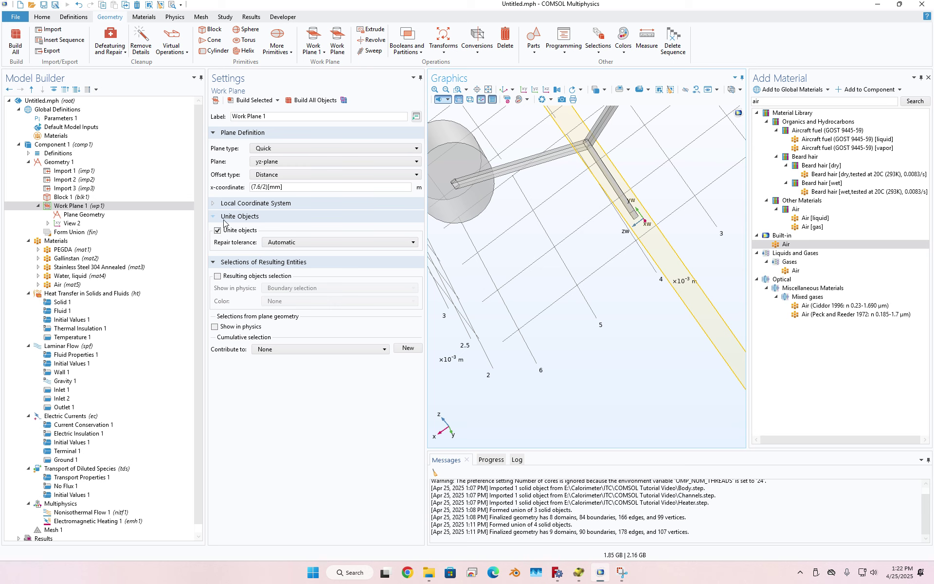
left_click(417, 53)
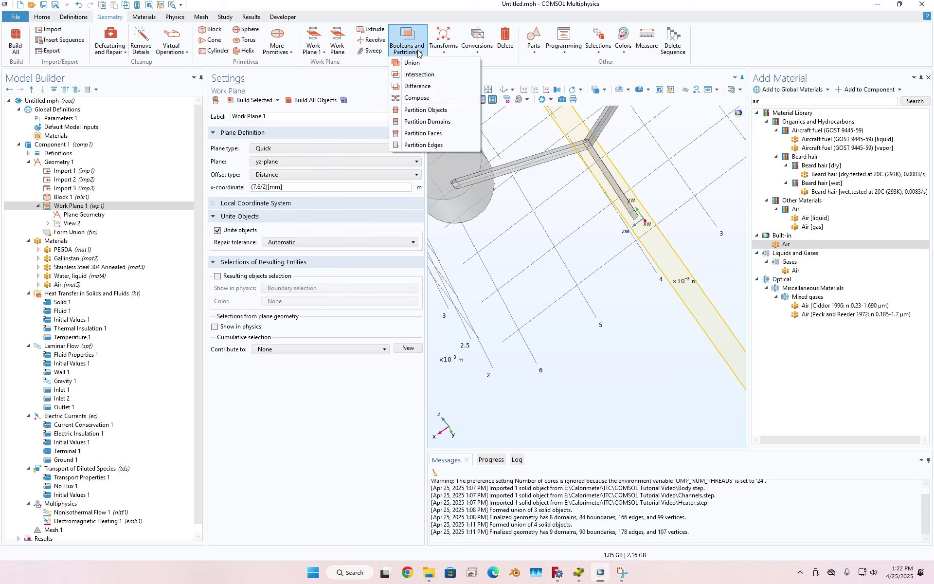
left_click(430, 113)
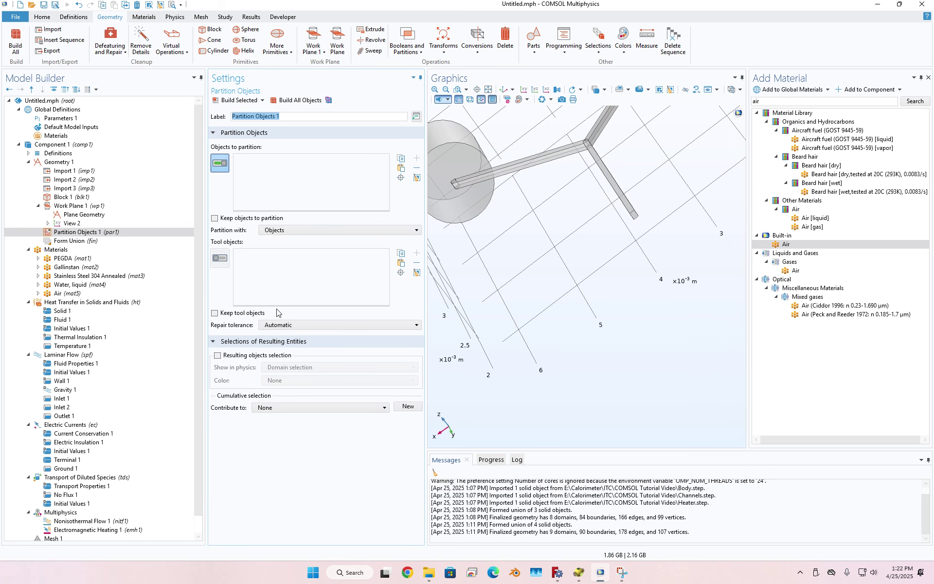
left_click(601, 171)
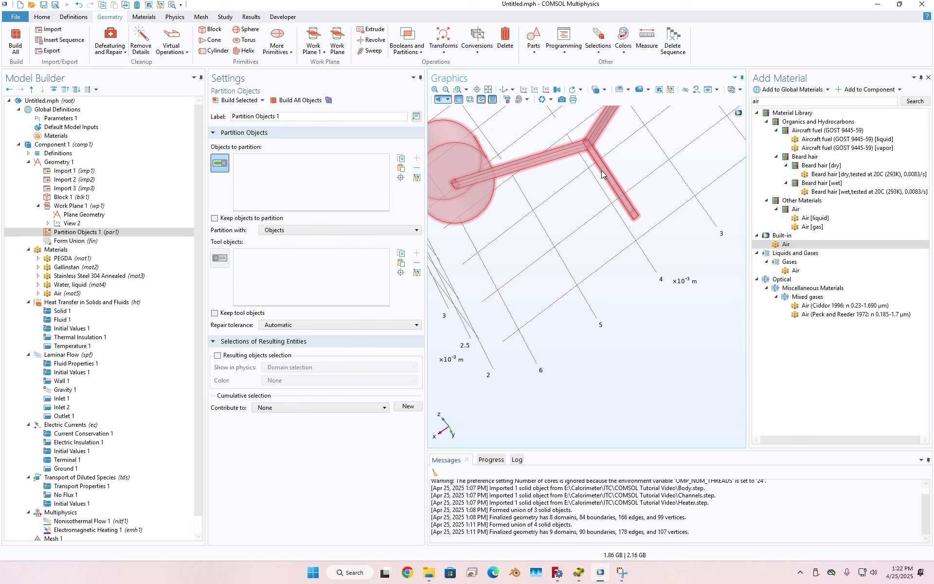
left_click(602, 170)
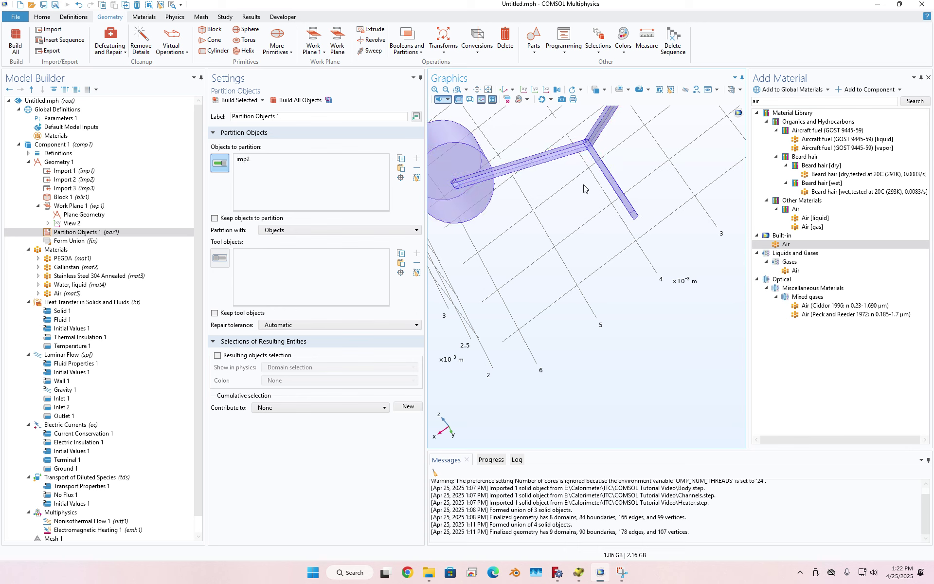
left_click(306, 231)
left_click(292, 250)
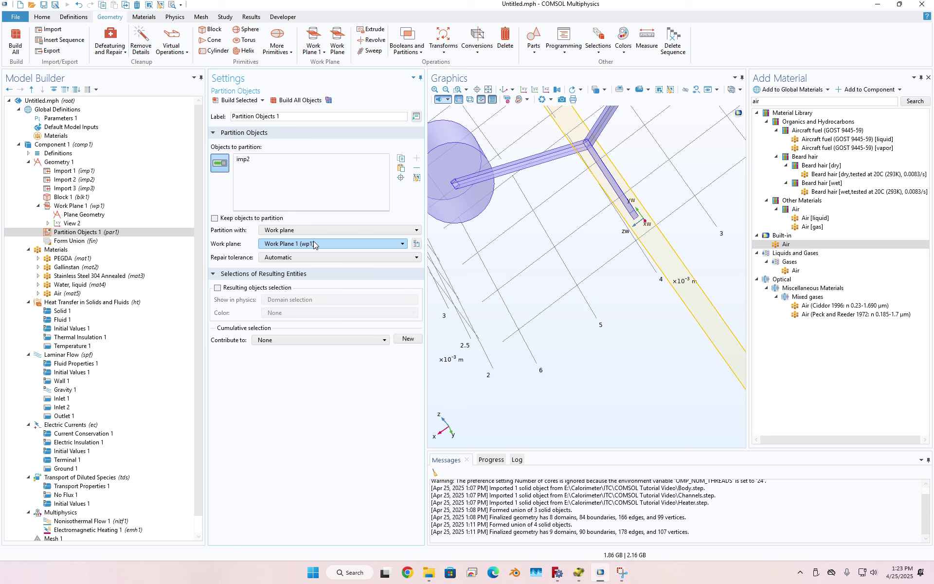
left_click(237, 100)
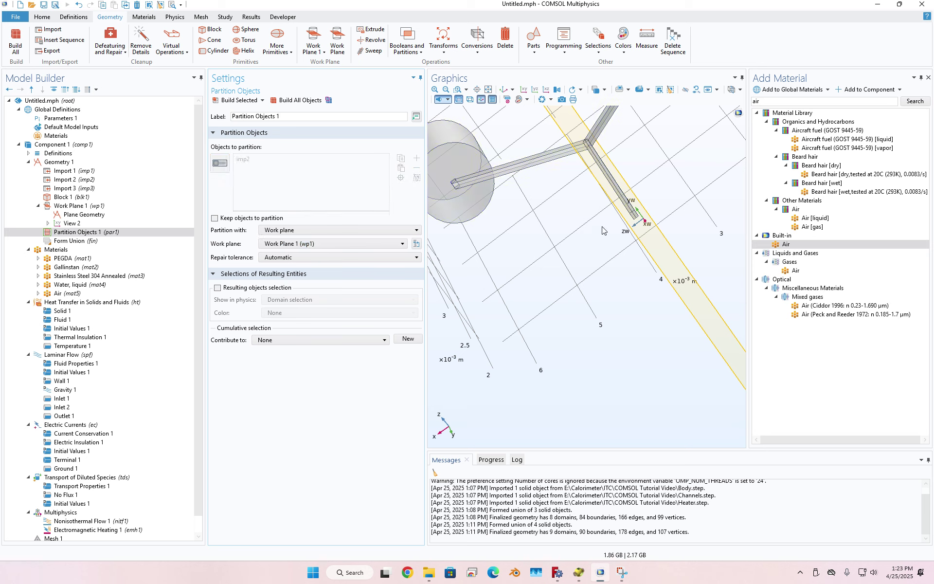
middle_click_drag(589, 152, 580, 87)
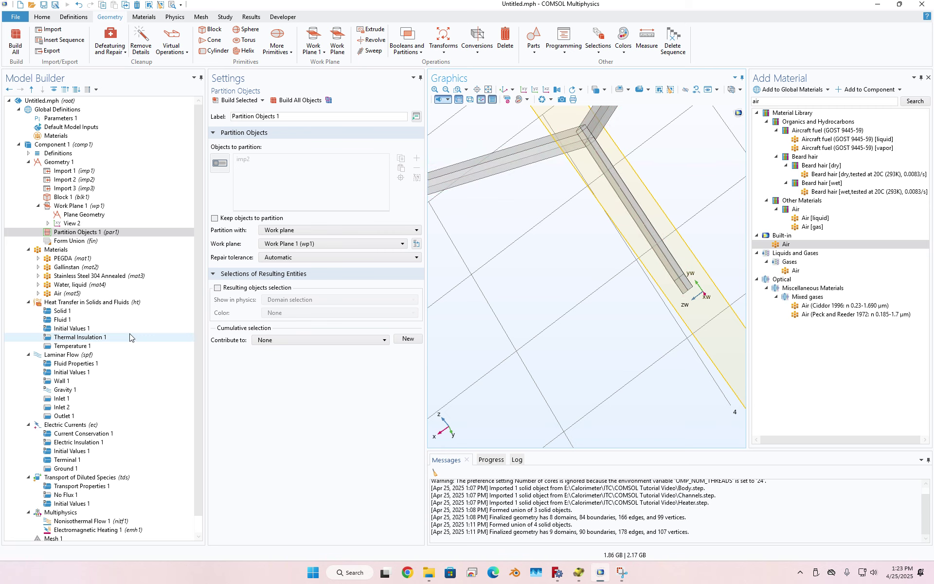
Set the specific gas constant of the Water, liquid material to 461.52 J/(kg·K).
left_click(93, 286)
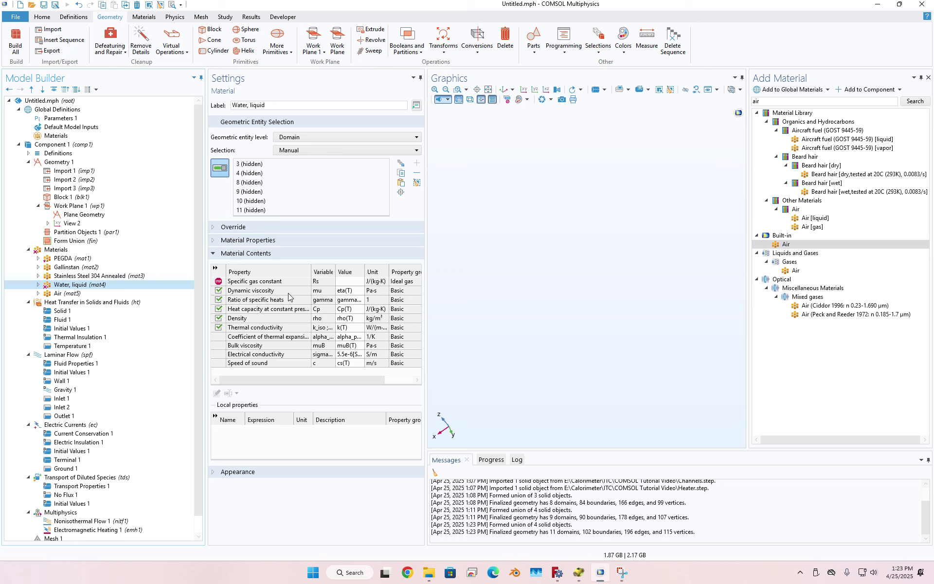
left_click(351, 282)
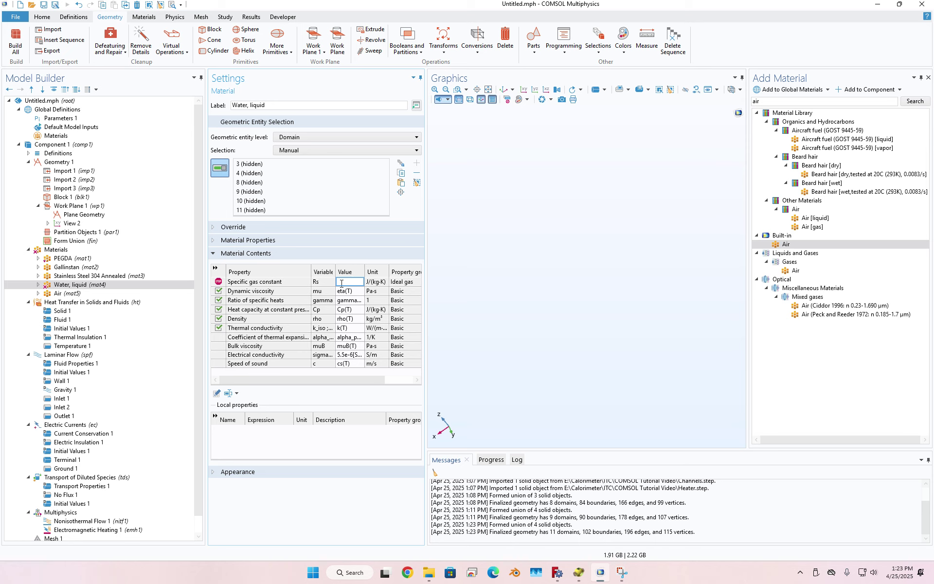
type("461.52")
left_click(265, 329)
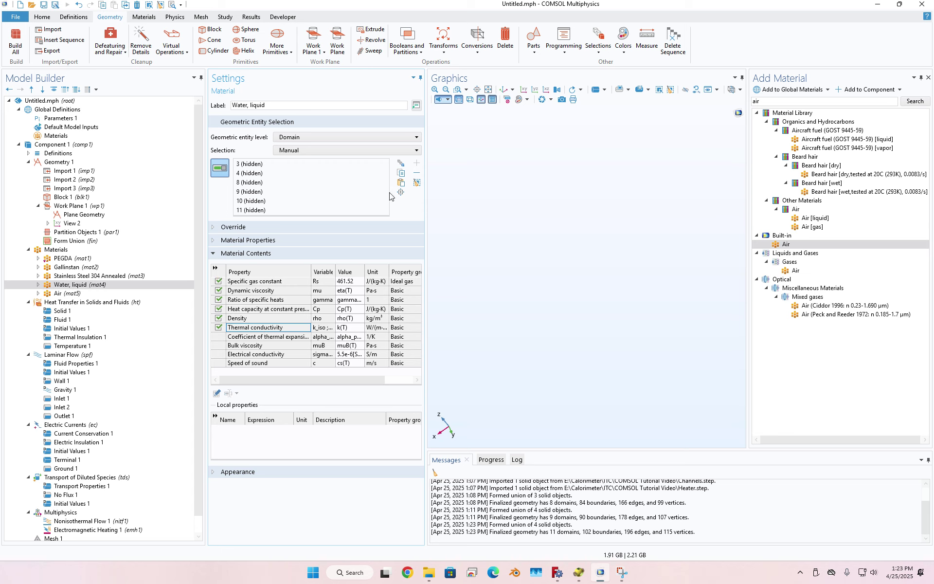
Delete all hide nodes to bring the complete geometry back into the display.
left_click(697, 89)
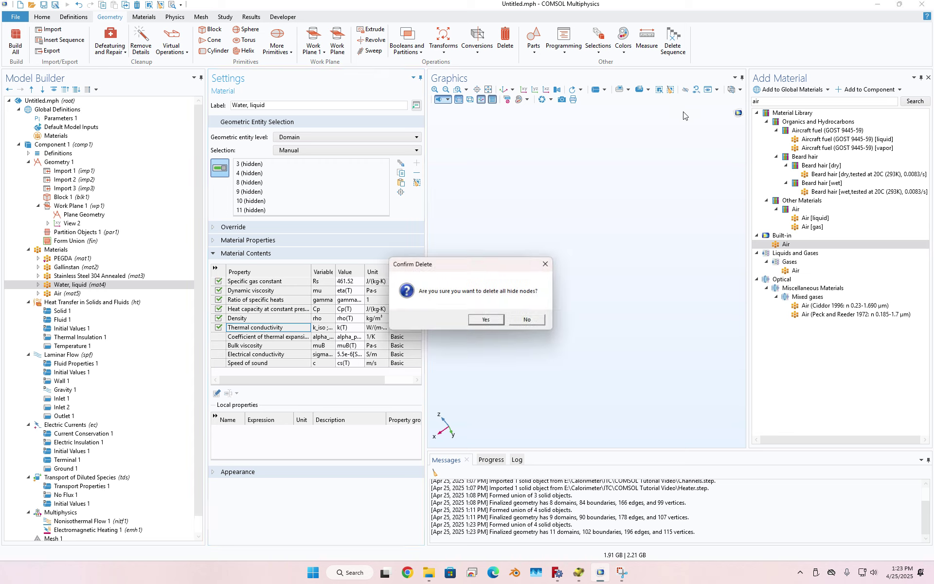
left_click(481, 319)
middle_click_drag(579, 283, 583, 433)
right_click_drag(708, 211, 631, 395)
mouse_move(631, 394)
left_mouse_down()
mouse_move(638, 377)
mouse_move(627, 397)
left_mouse_up()
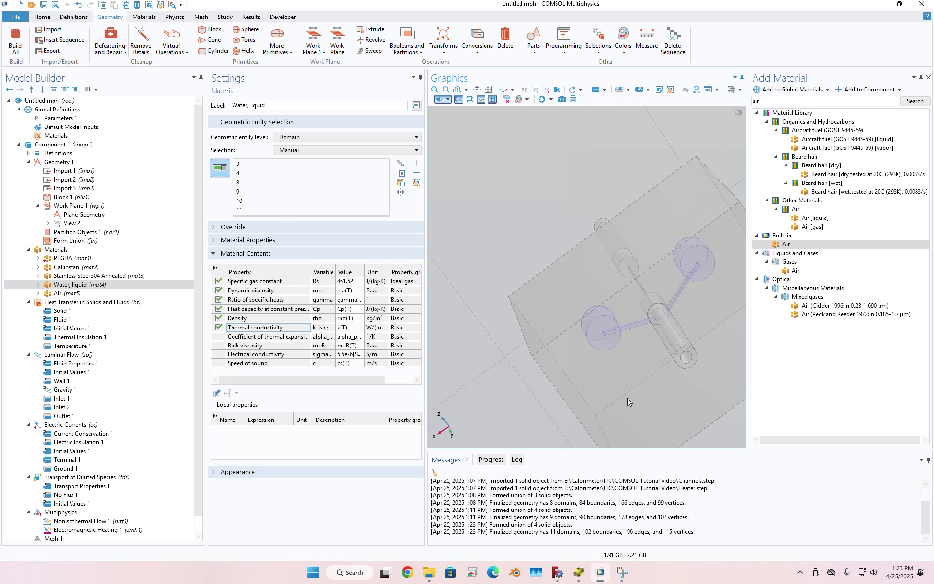
Hide the surrounding block, chip body and heater domains so that only the channel domains are displayed.
left_click(685, 90)
middle_click_drag(611, 241, 618, 342)
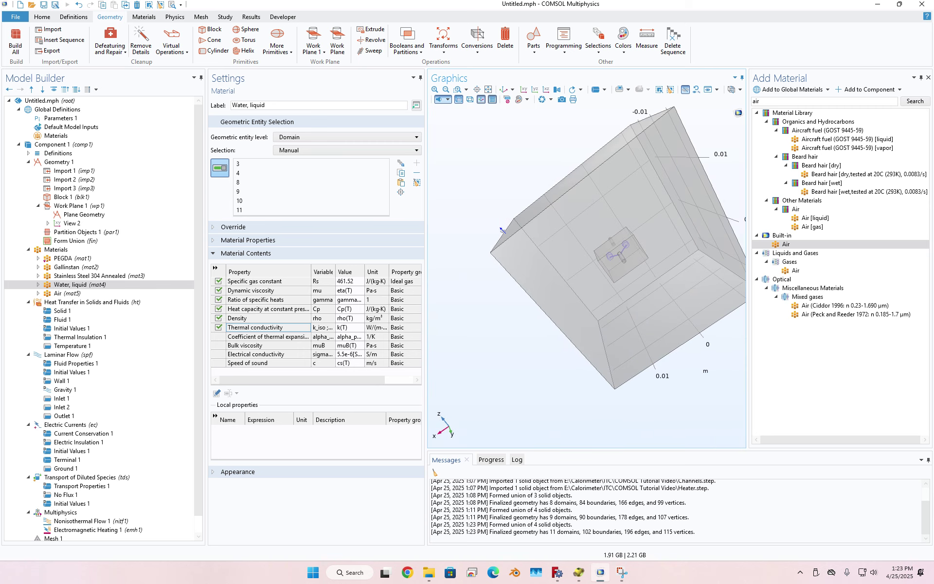
left_click(55, 243)
left_click(56, 249)
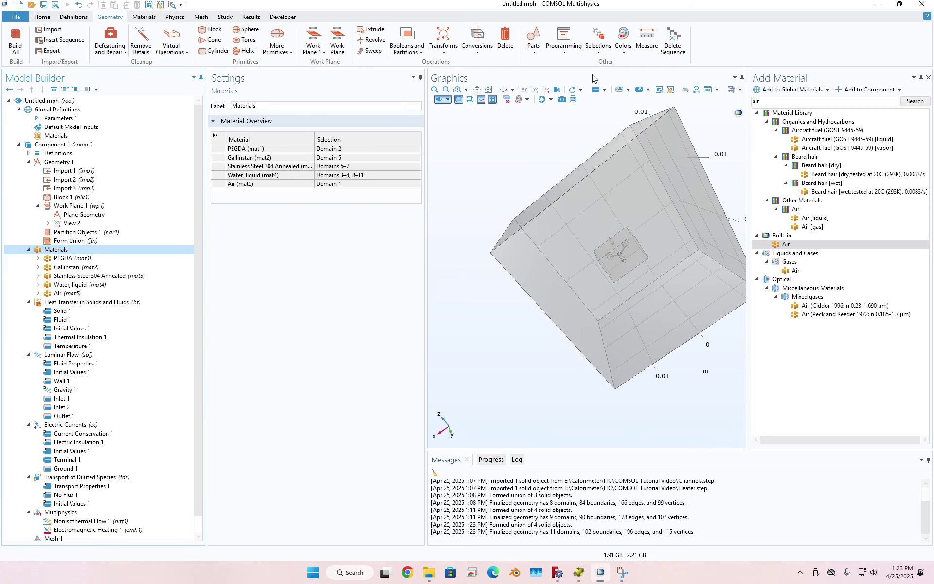
left_click(641, 160)
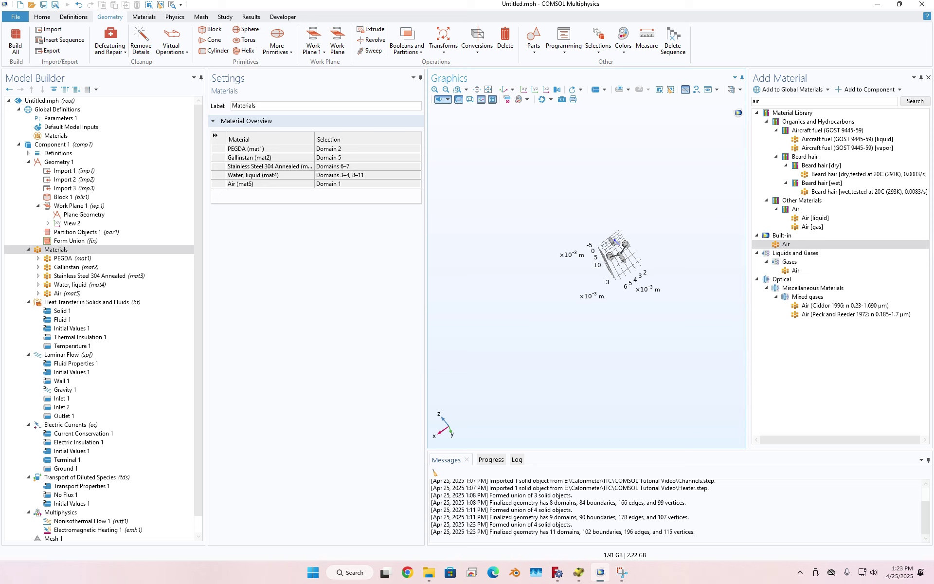
left_click(612, 240)
left_click(623, 257)
left_click(624, 258)
scroll(624, 257, "up", 7)
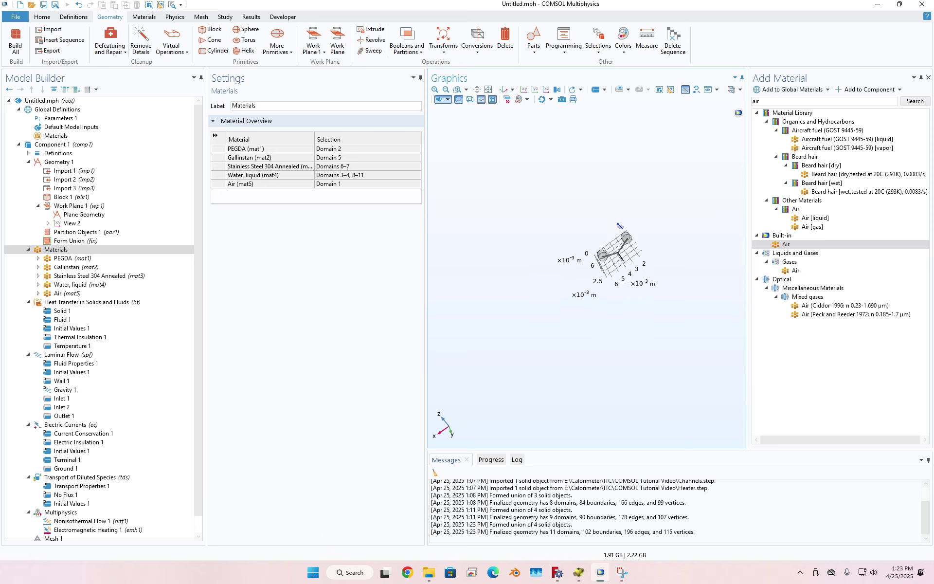
Check the domain selections of Water, liquid and Laminar Flow, and the boundary selections of Inlet 2 and Outlet 1.
left_click(71, 285)
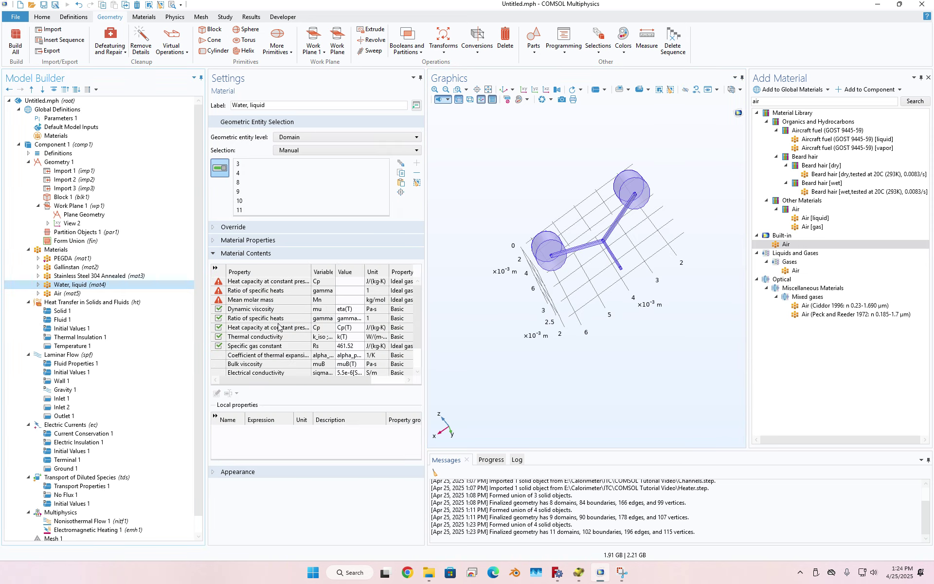
scroll(601, 220, "up", 3)
scroll(602, 220, "up", 1)
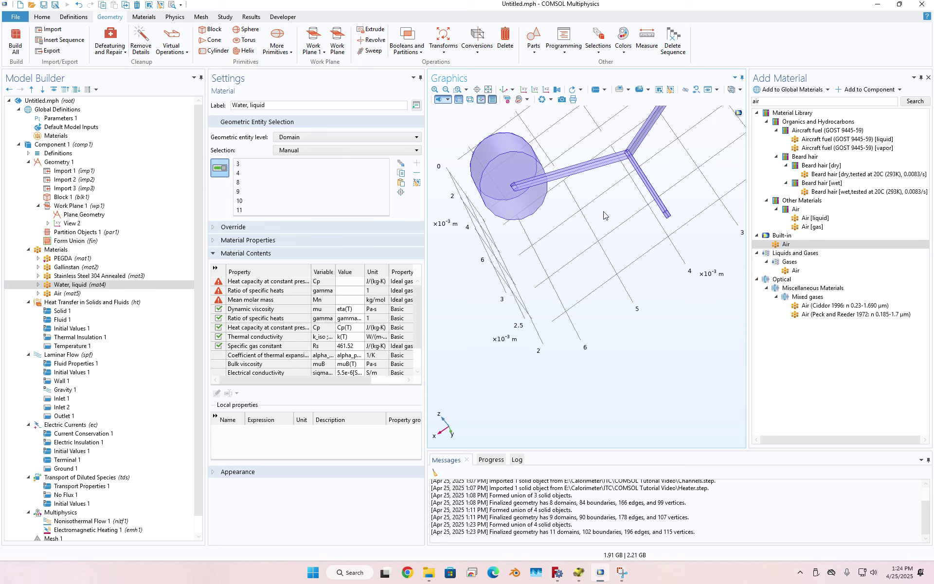
left_click(94, 355)
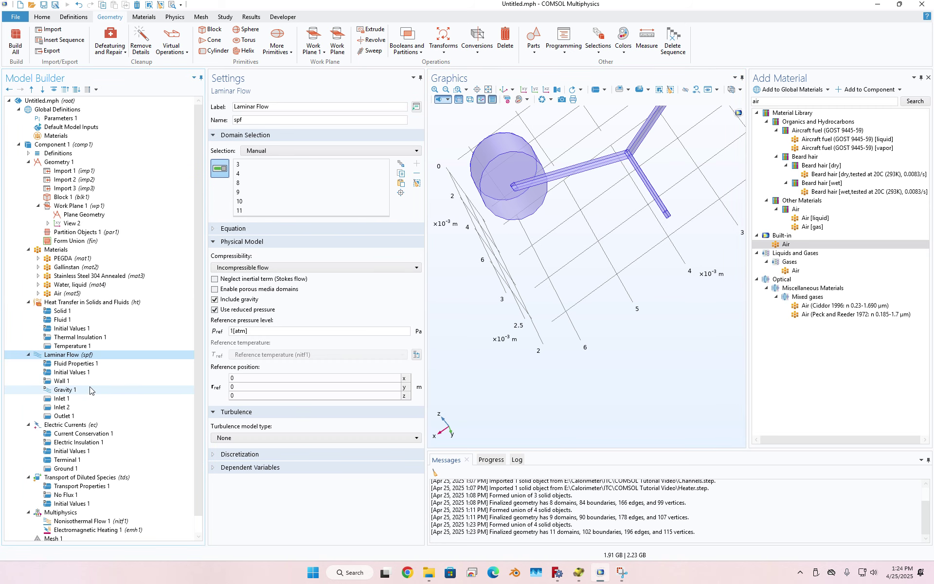
left_click(88, 408)
left_click(88, 416)
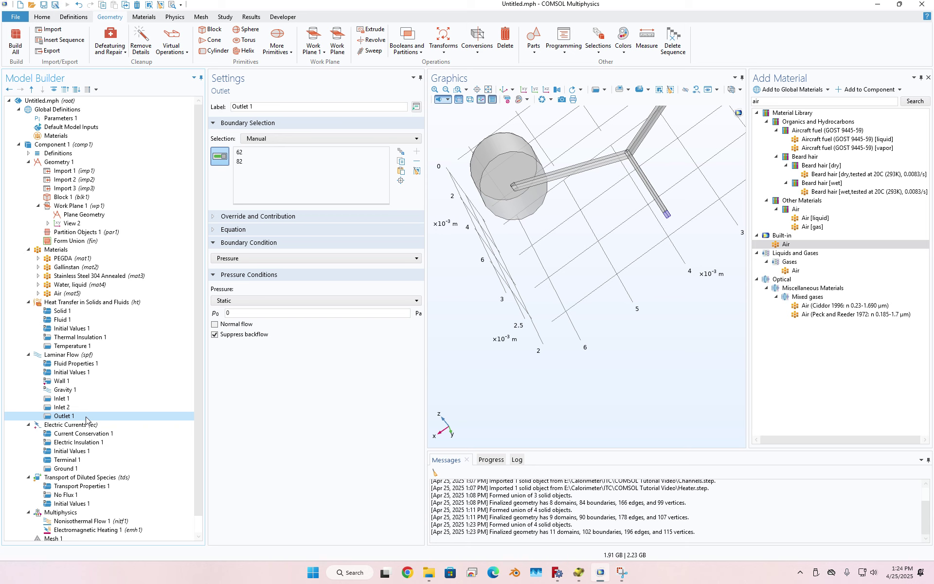
scroll(87, 418, "down", 2)
Review the Transport of Diluted Species domain selection and the diffusion coefficients of both species in Transport Properties 1.
left_click(90, 461)
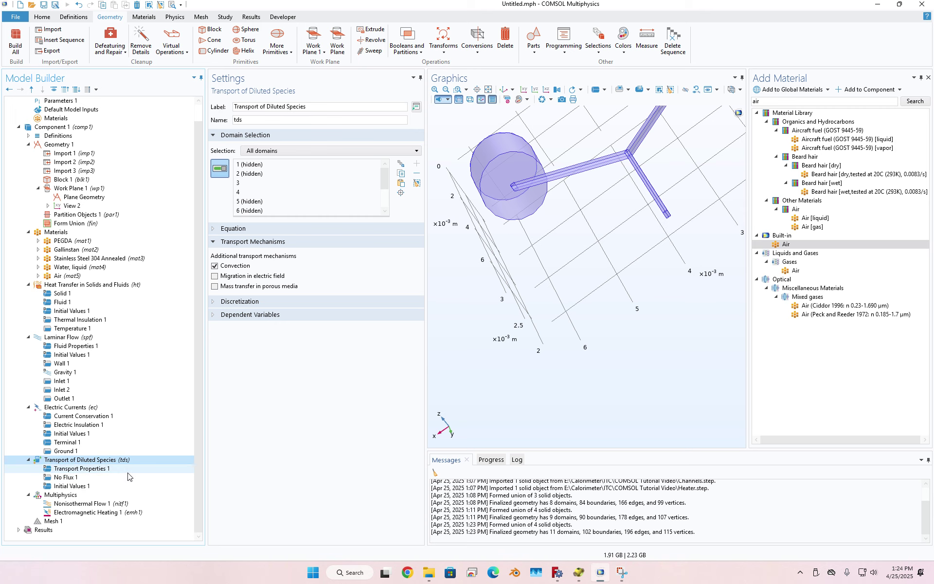
left_click(97, 469)
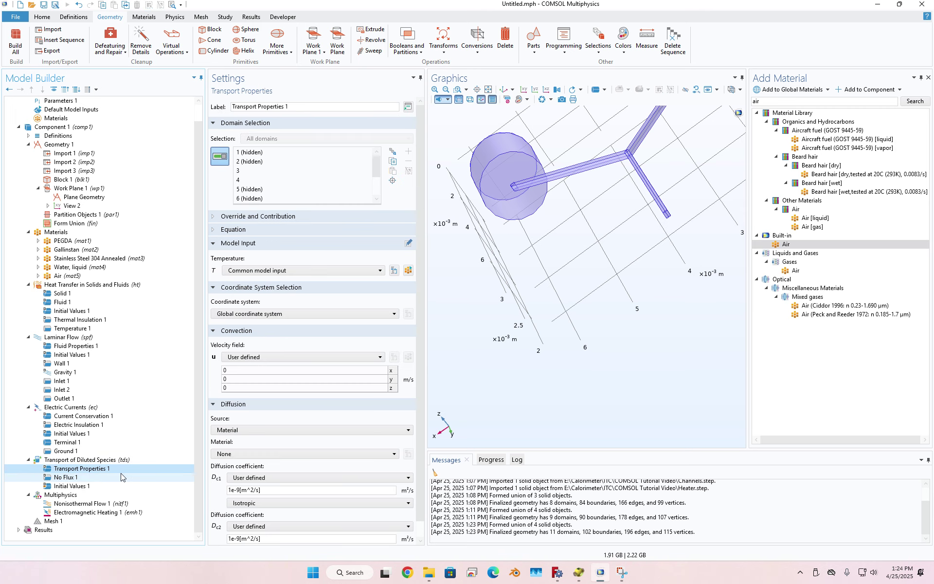
scroll(215, 477, "down", 1)
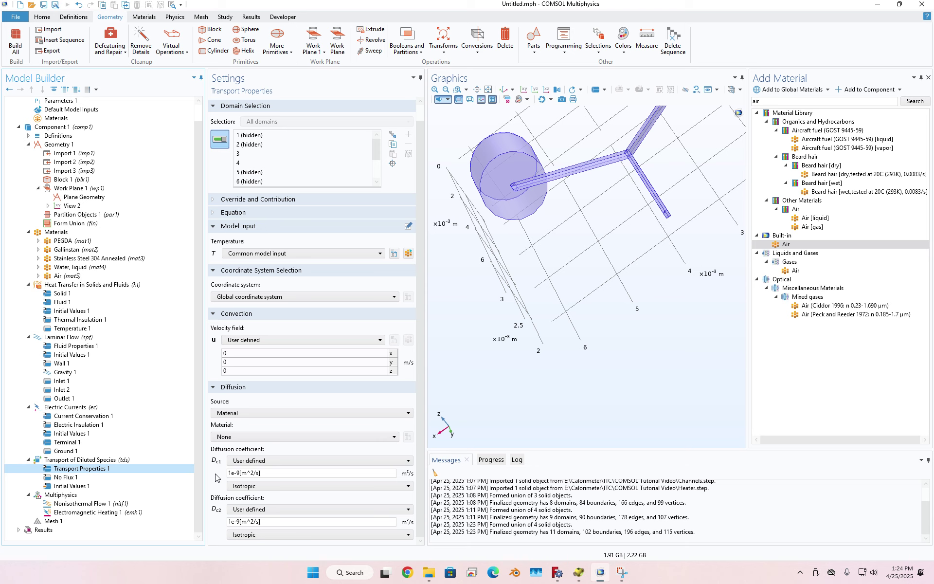
left_click(270, 473)
double_click(271, 474)
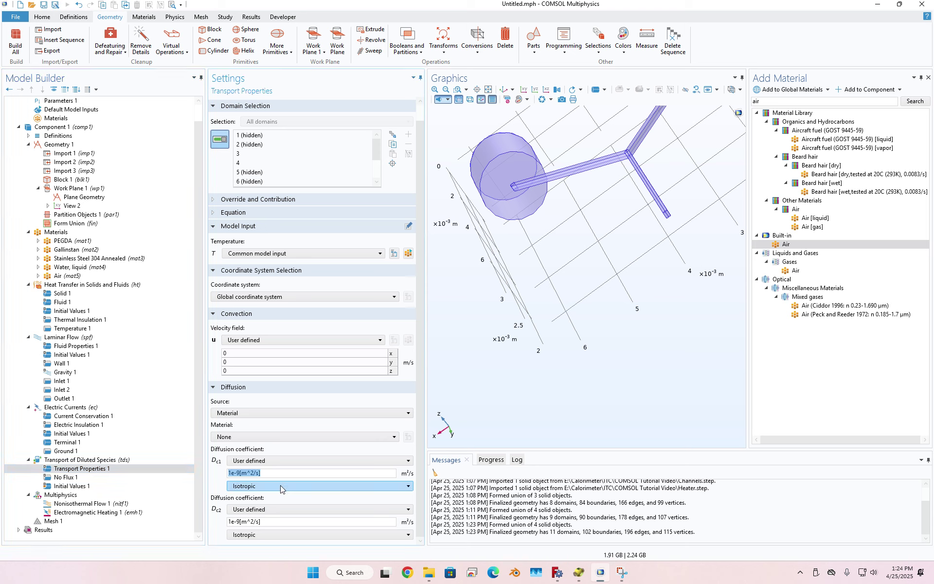
left_click(292, 521)
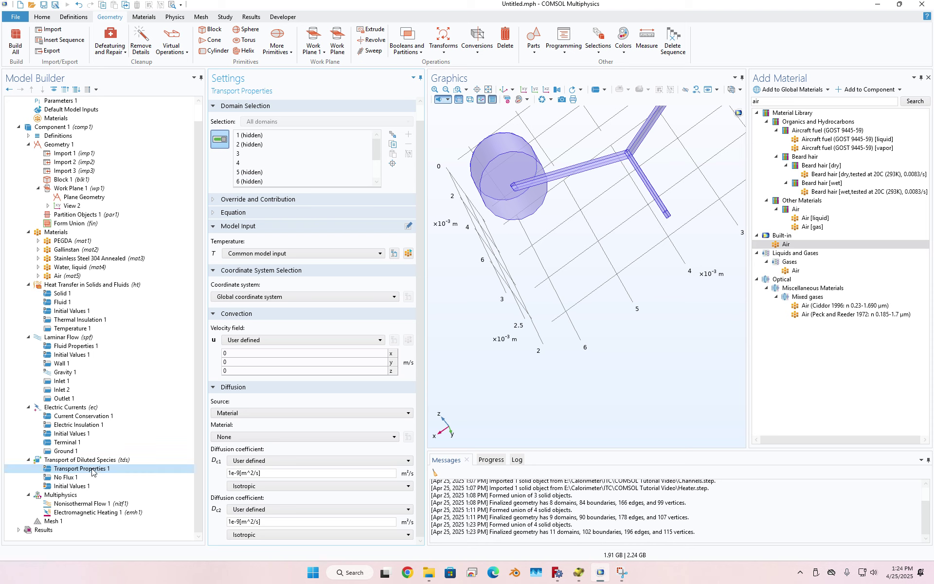
Set the initial concentrations of c1 and c2 in Transport of Diluted Species to 1 mol/m³ each.
left_click(81, 483)
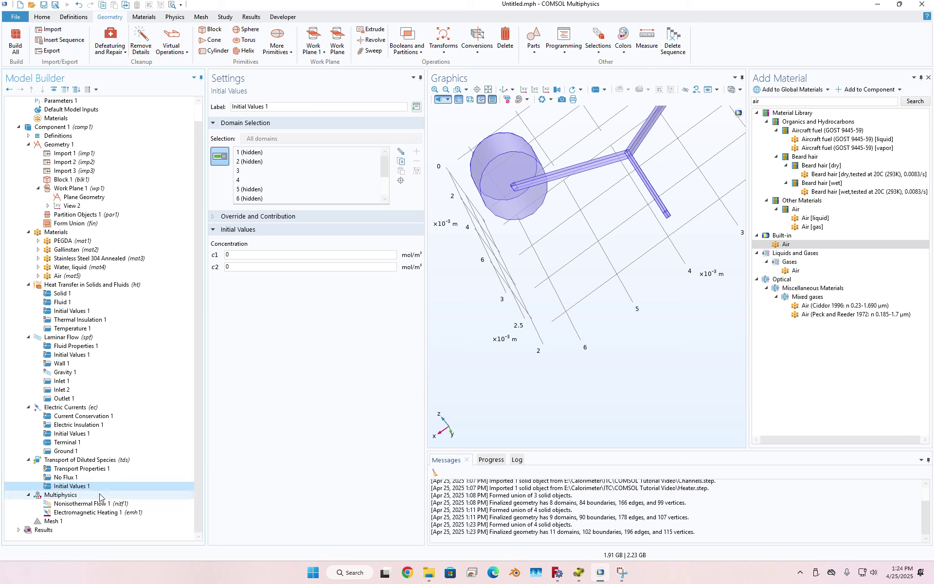
scroll(594, 249, "down", 4)
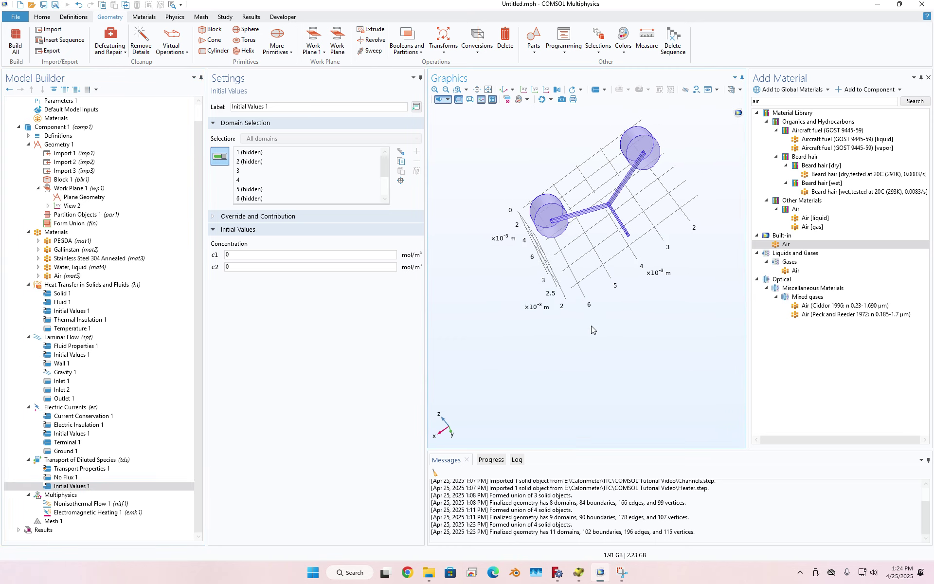
scroll(602, 127, "up", 1)
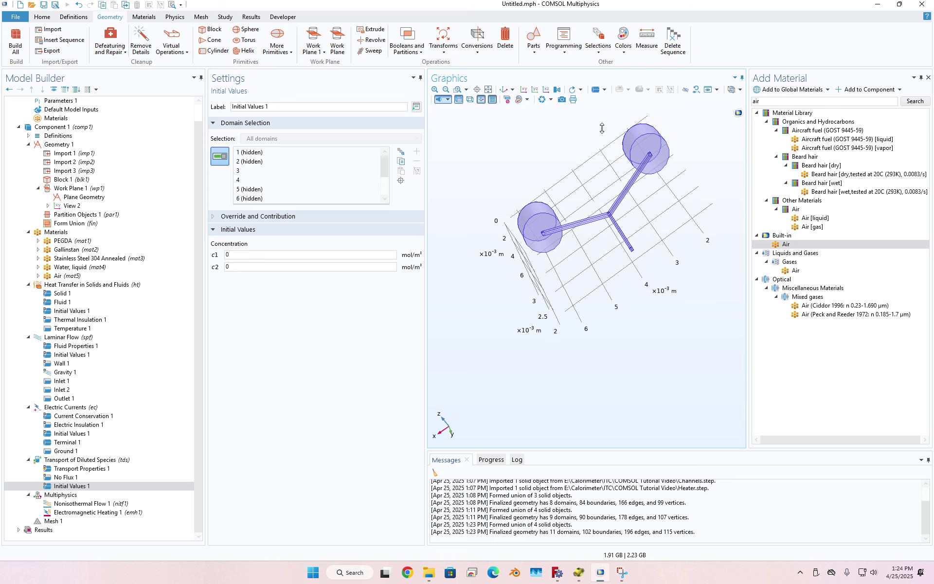
scroll(602, 128, "up", 1)
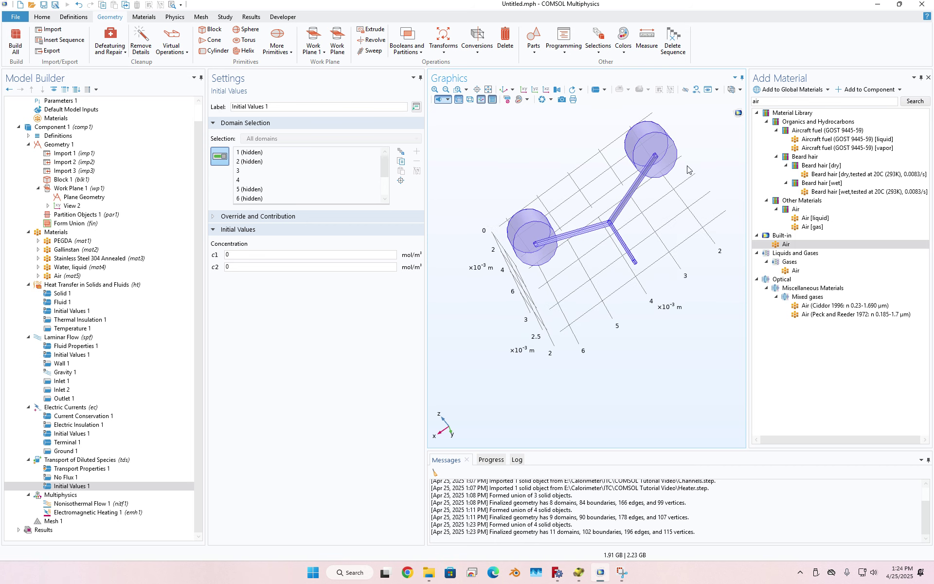
left_click(306, 254)
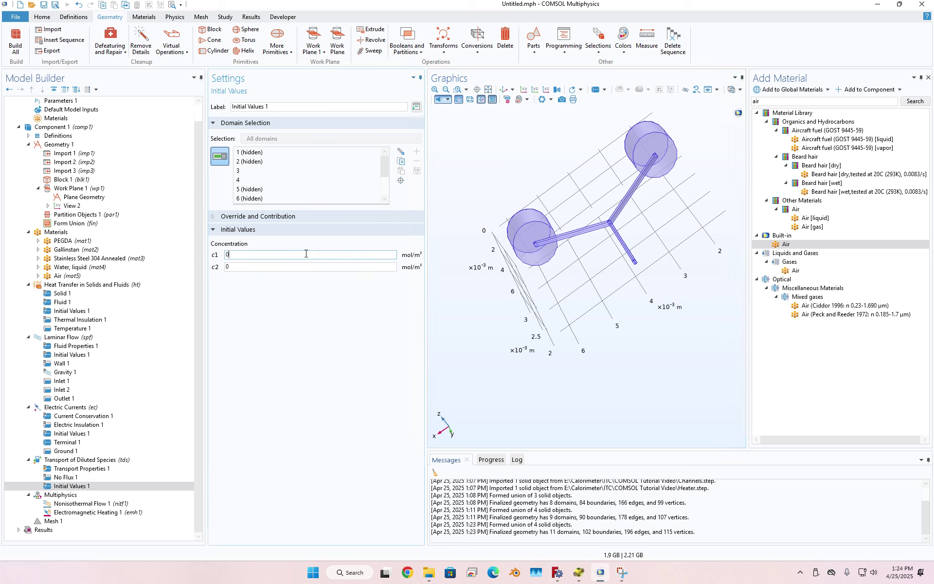
double_click(306, 253)
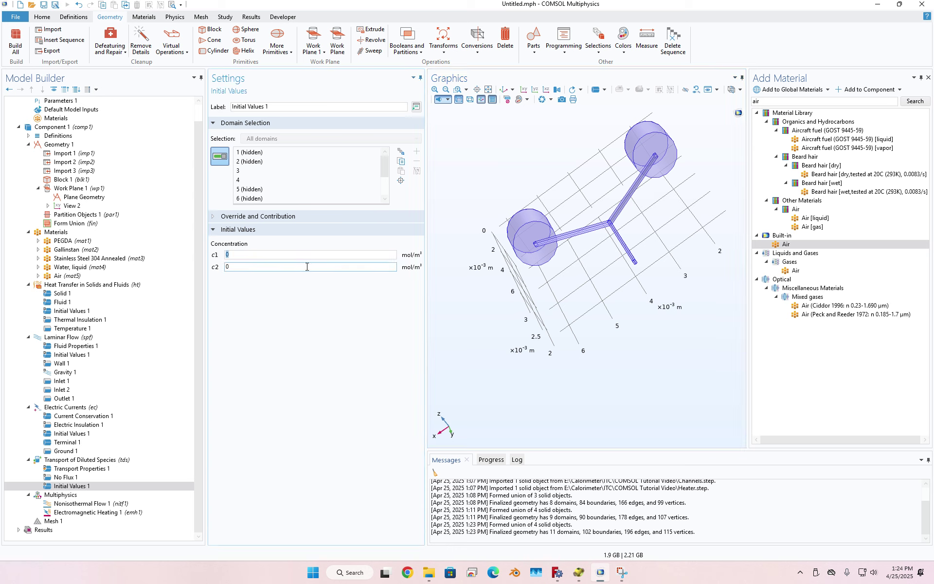
type("1")
key("Tab")
type("1")
left_click(325, 356)
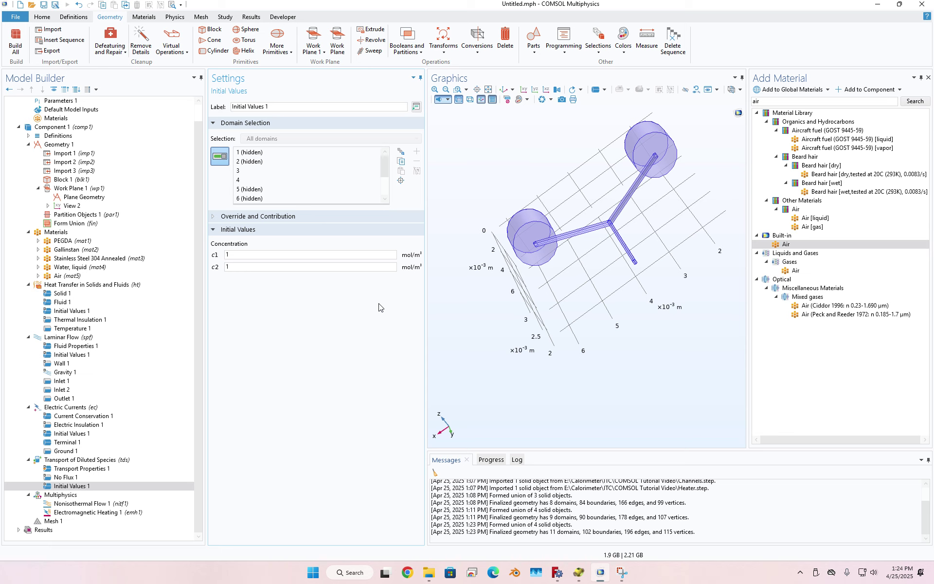
Add two Inflow conditions and one Outflow condition to Transport of Diluted Species.
right_click(149, 460)
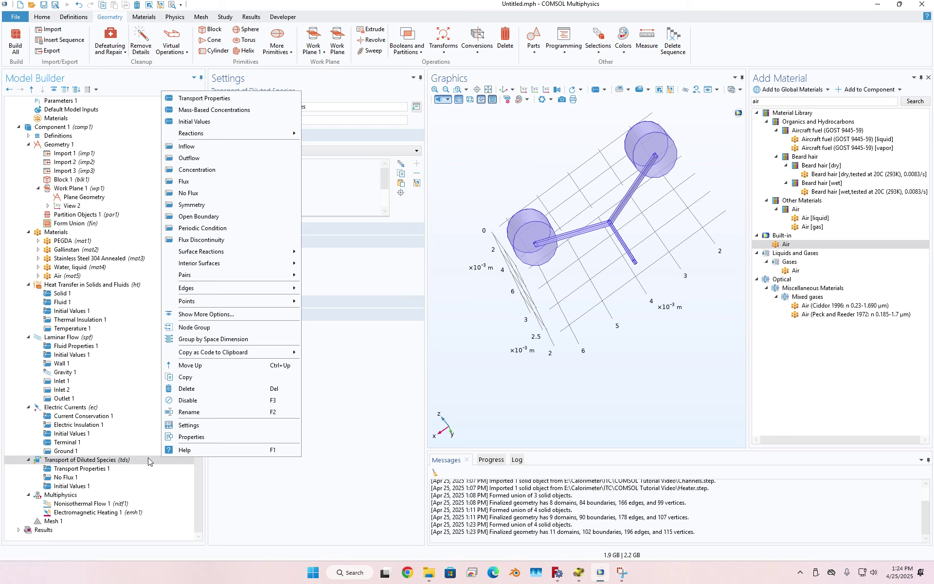
left_click(221, 151)
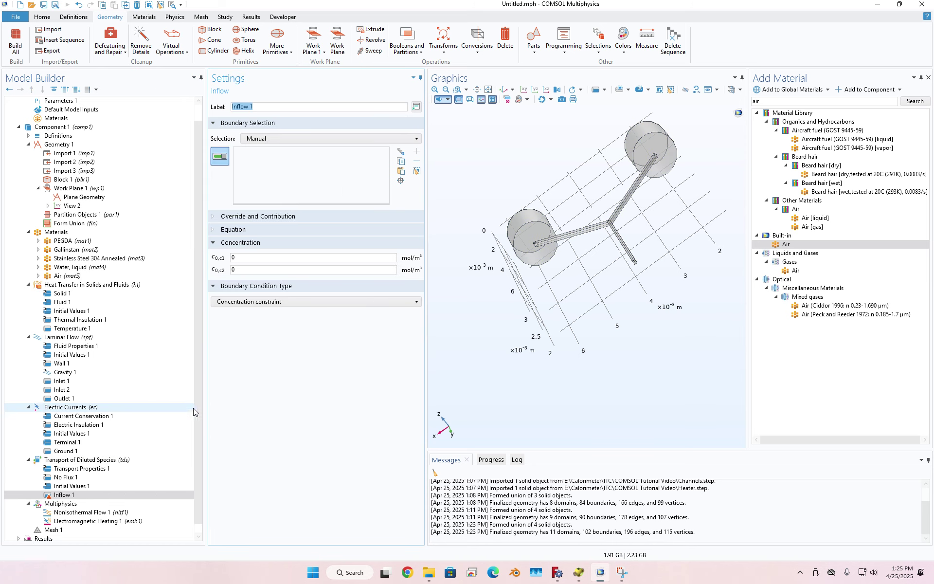
right_click(72, 459)
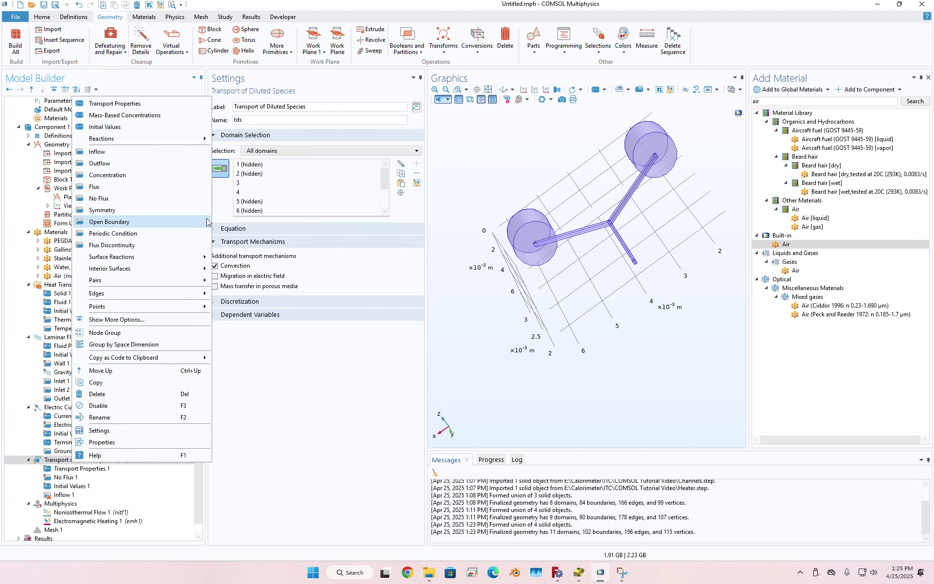
mouse_move(168, 141)
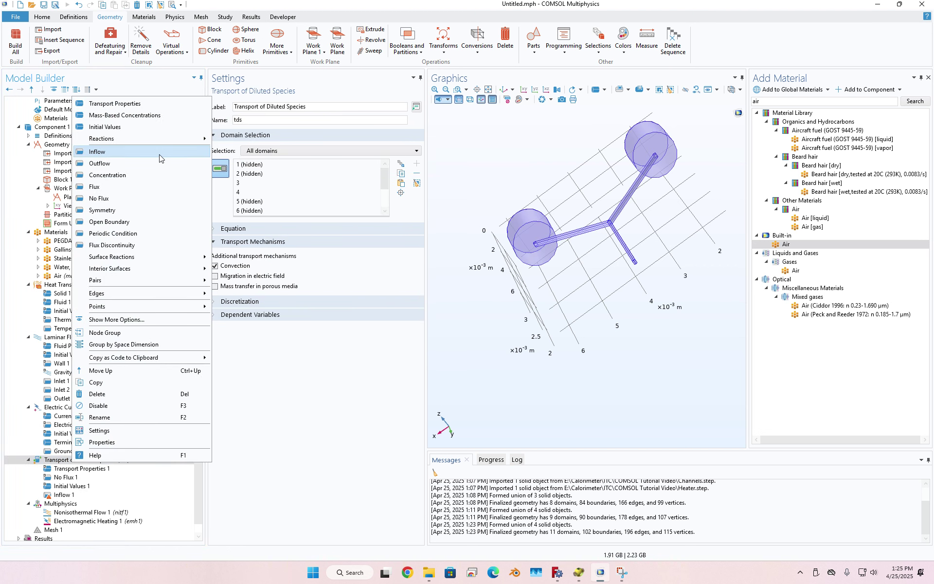
left_click(139, 155)
right_click(117, 459)
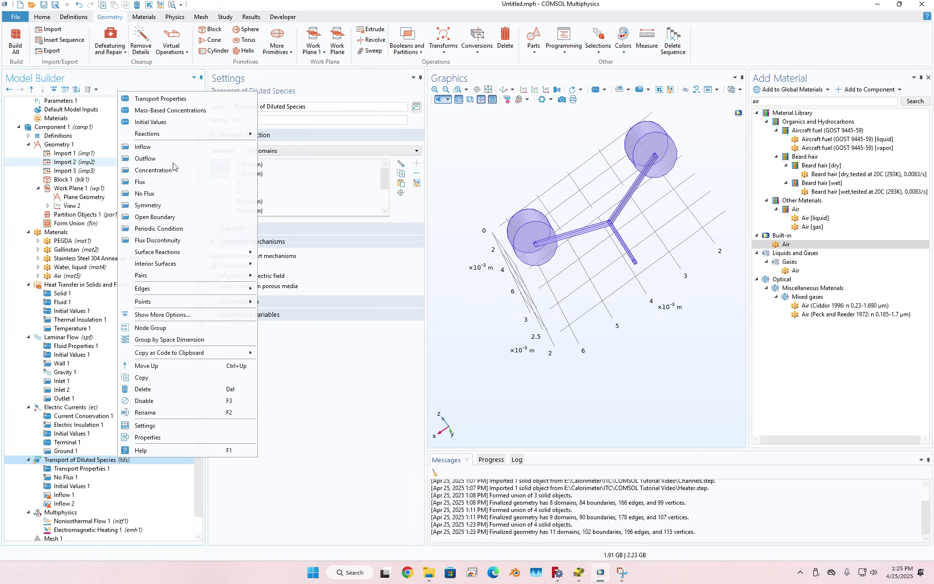
left_click(161, 159)
Assign Inflow 1 to circular end face 13 of one cylindrical reservoir and Inflow 2 to face 89 of the other.
left_click(96, 496)
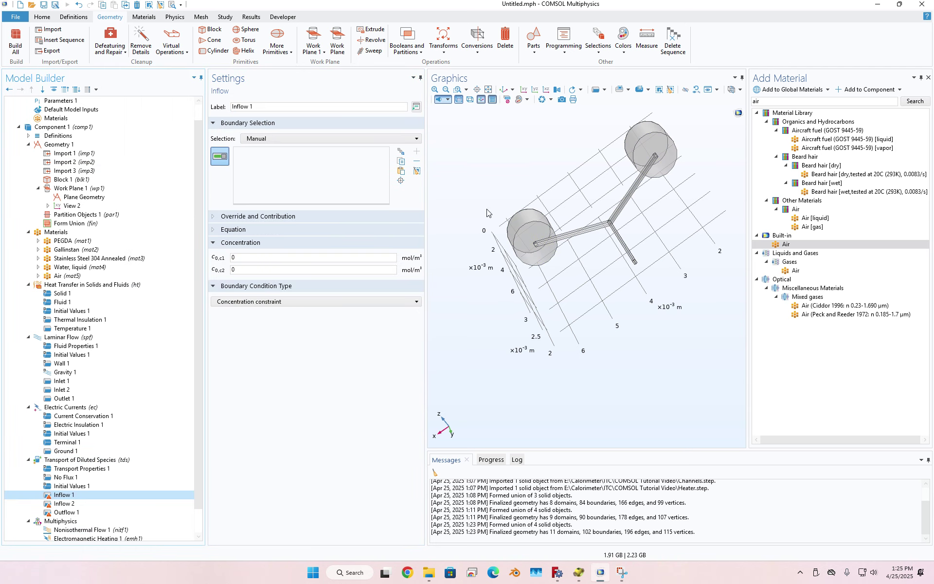
left_click_drag(467, 190, 569, 175)
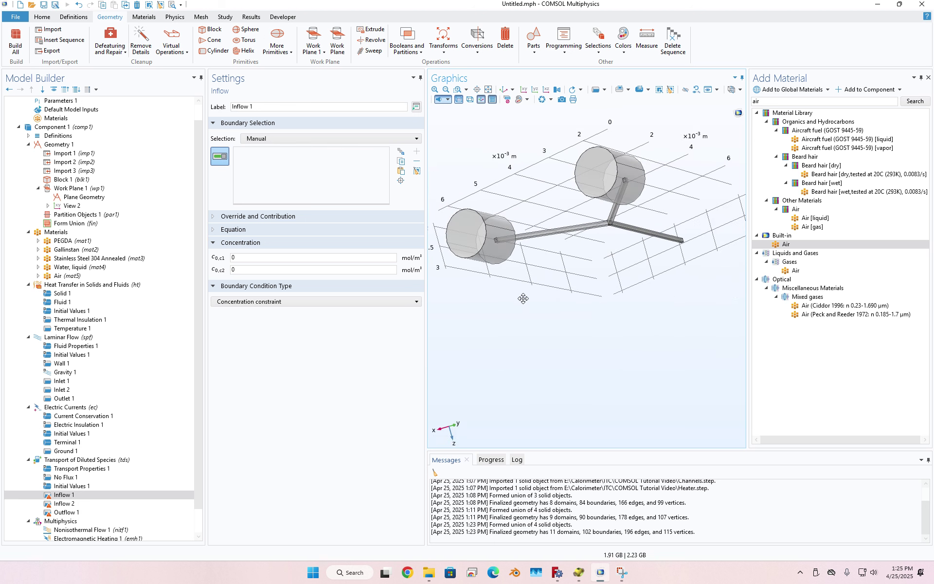
left_click(602, 166)
left_click(136, 504)
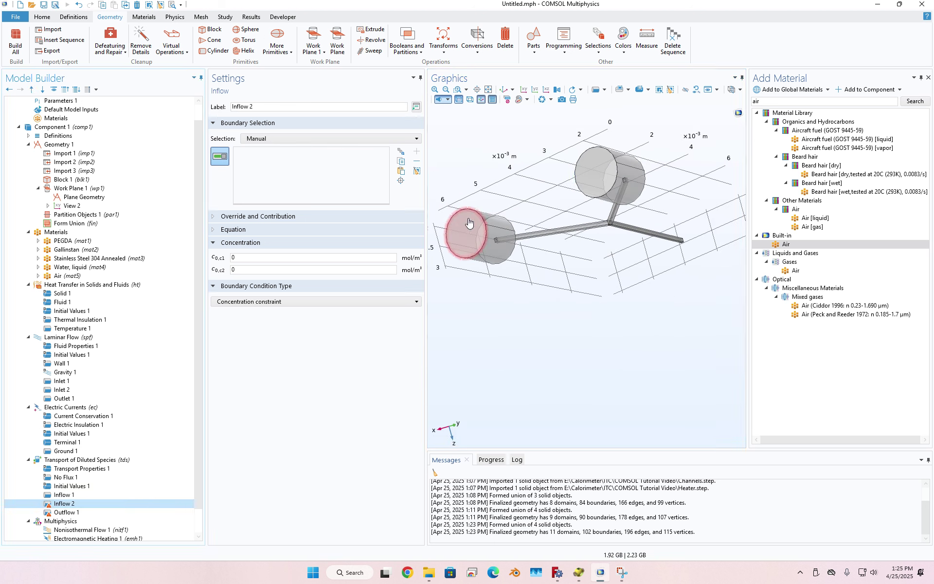
left_click(463, 235)
Set the c1 concentration to 1 mol/m³ in Inflow 1 and the c2 concentration to 1 mol/m³ in Inflow 2.
left_click(65, 495)
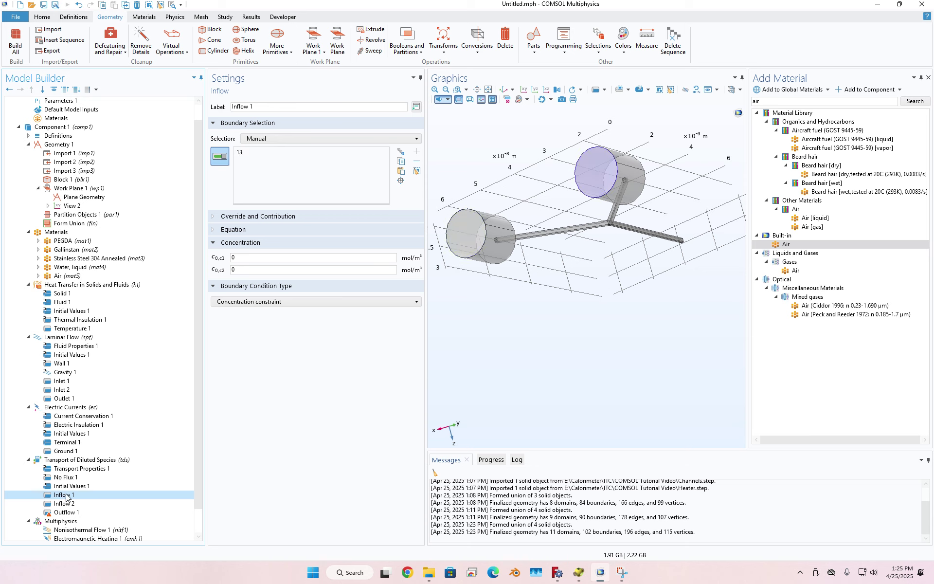
left_click(307, 257)
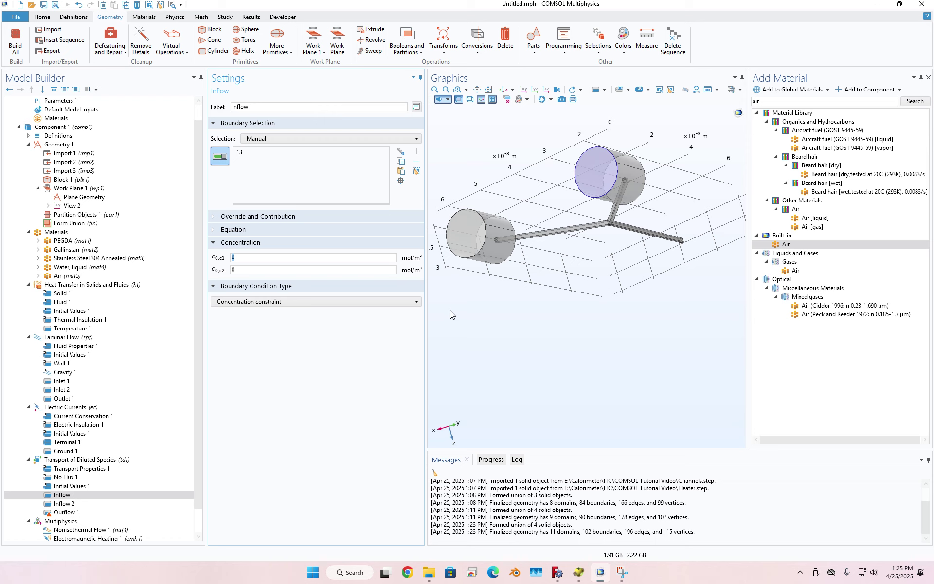
type("1")
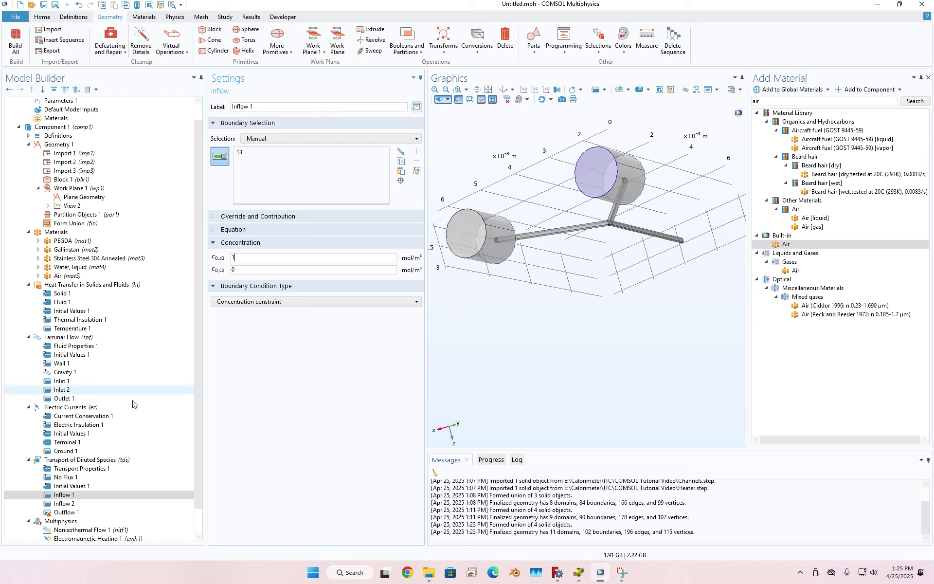
left_click(89, 503)
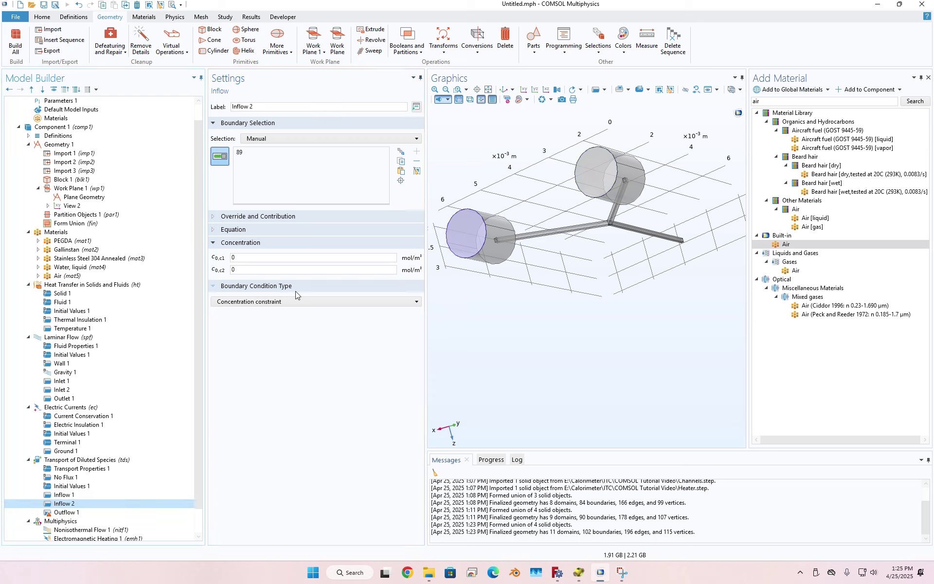
left_click(298, 269)
type("1")
left_click_drag(290, 269, 210, 275)
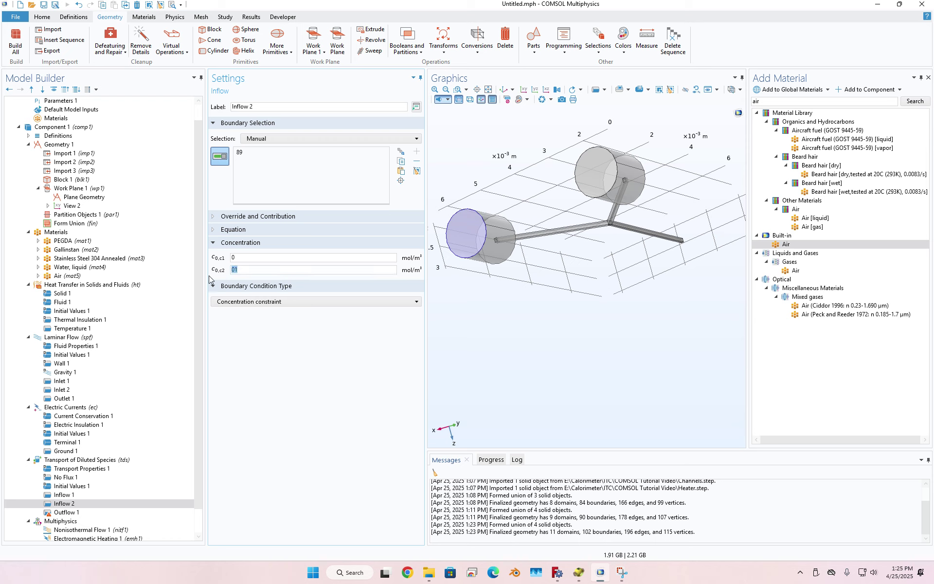
type("1")
Open Outflow 1 and examine the ends of the channel geometry for the outlet faces.
left_click(107, 512)
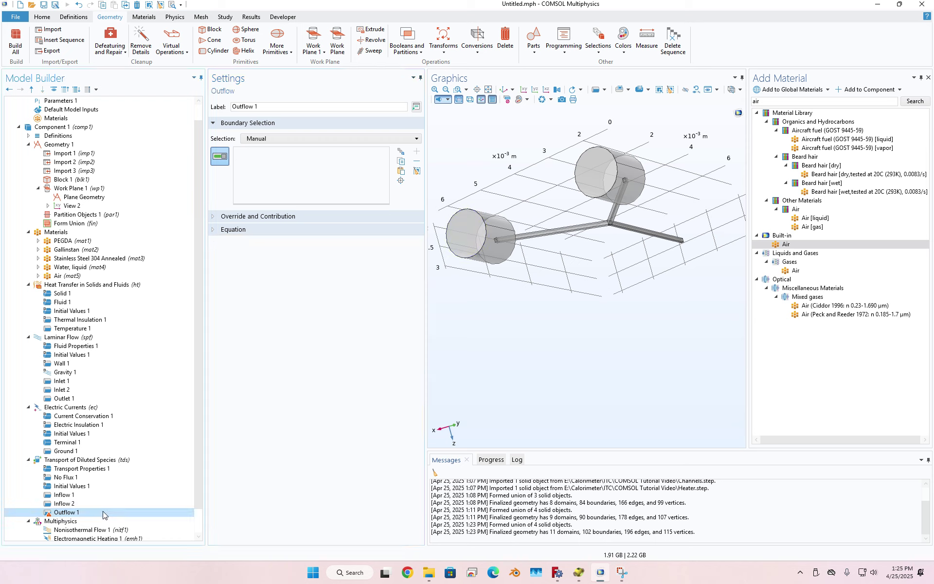
middle_click_drag(670, 354, 643, 316)
left_click_drag(644, 298, 618, 258)
middle_click_drag(622, 283, 701, 443)
left_click_drag(697, 384, 650, 309)
middle_click_drag(659, 321, 642, 187)
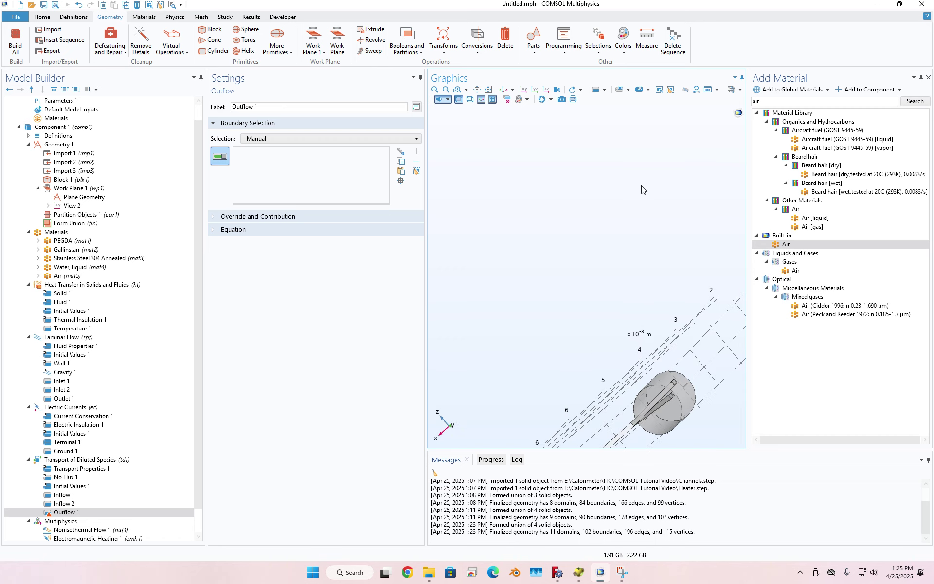
middle_click_drag(668, 397, 687, 249)
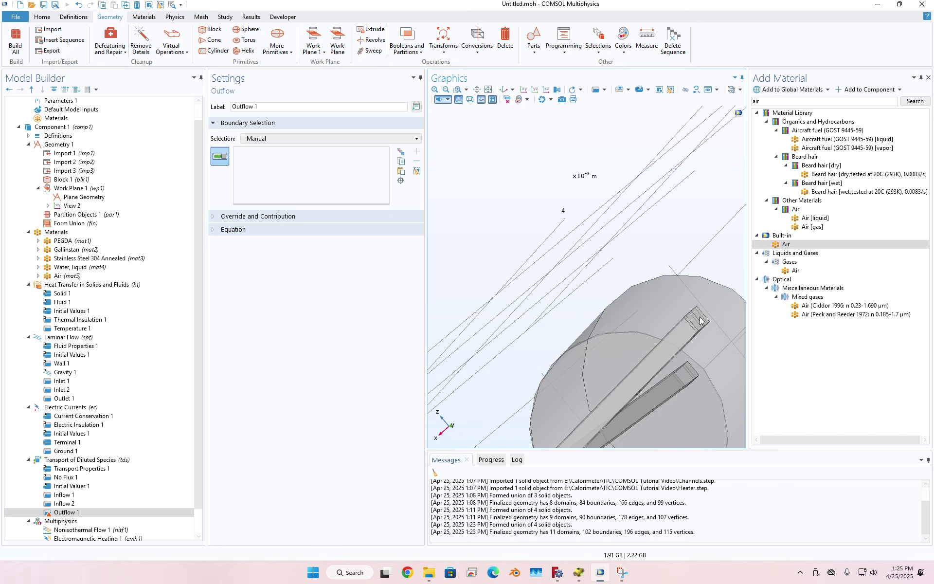
right_click_drag(700, 320, 694, 271)
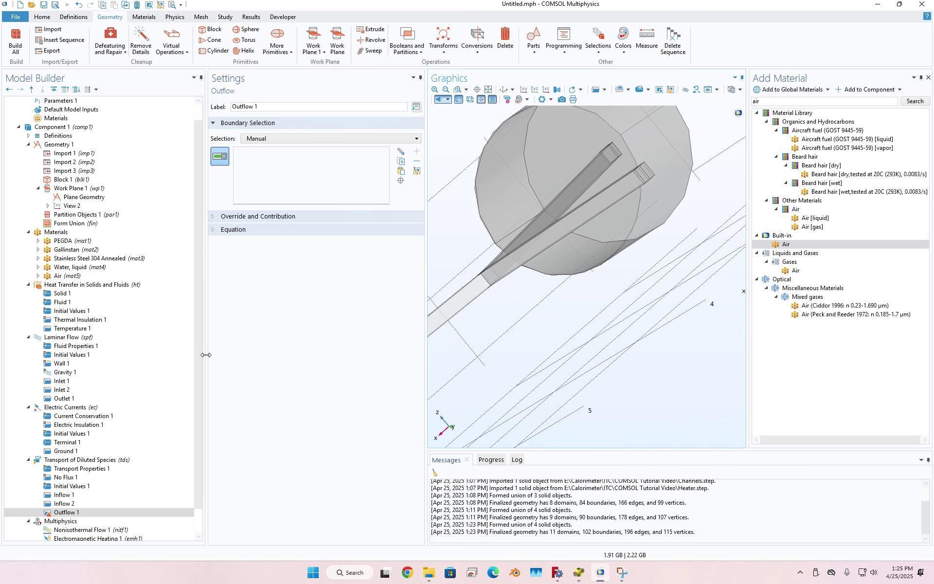
Replace the Transport of Diluted Species domain selection with channel domains 3, 4, 9 and 11.
left_click(106, 462)
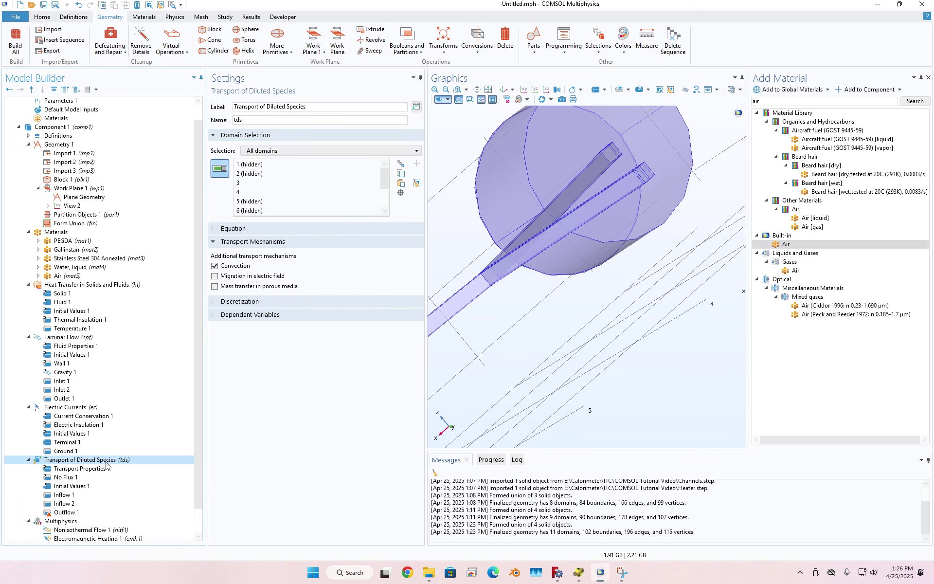
scroll(590, 275, "down", 6)
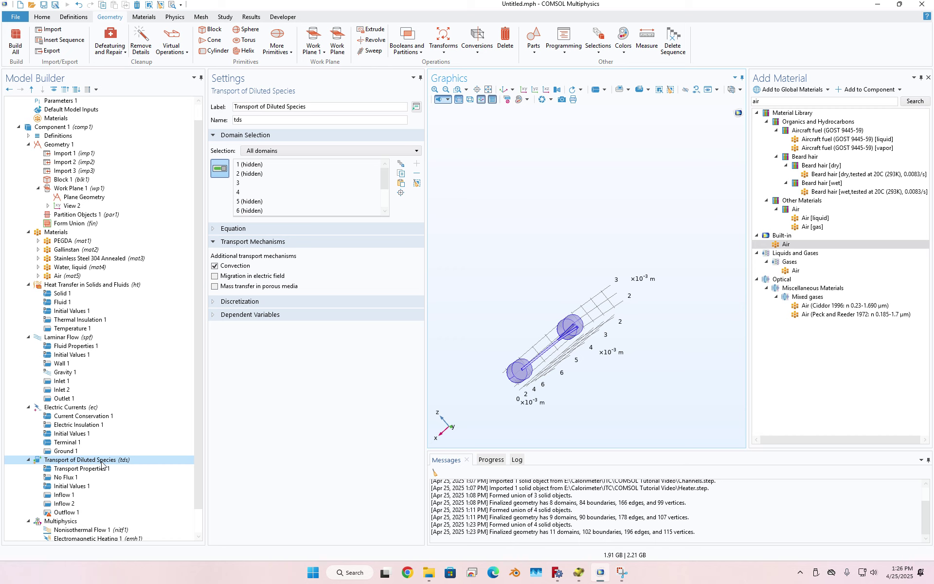
left_click(417, 183)
left_click_drag(525, 348, 491, 313)
left_click(488, 310)
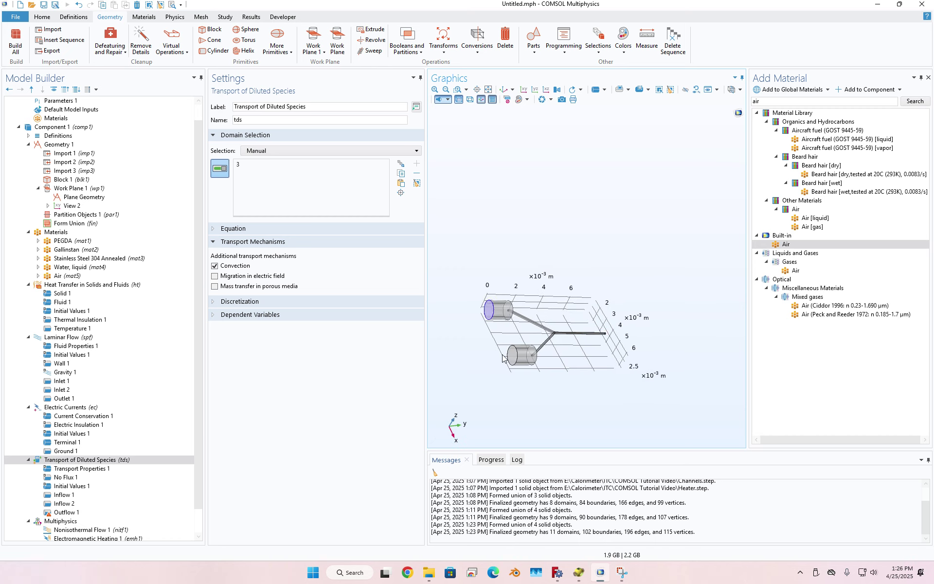
left_click(513, 360)
left_click(543, 343)
left_click(531, 321)
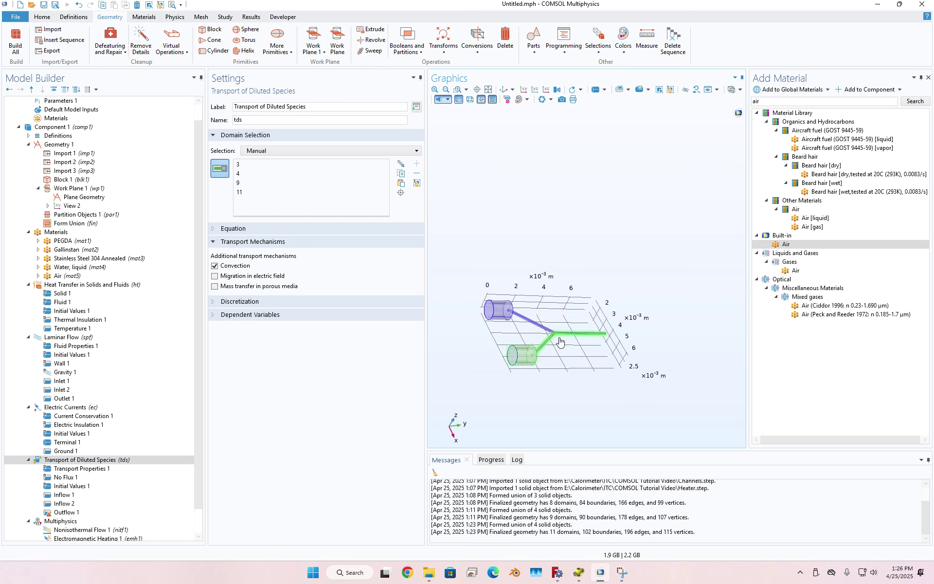
Add the two small domains 8 and 10 at the outlet channel's end to the Transport of Diluted Species selection.
scroll(639, 339, "up", 10)
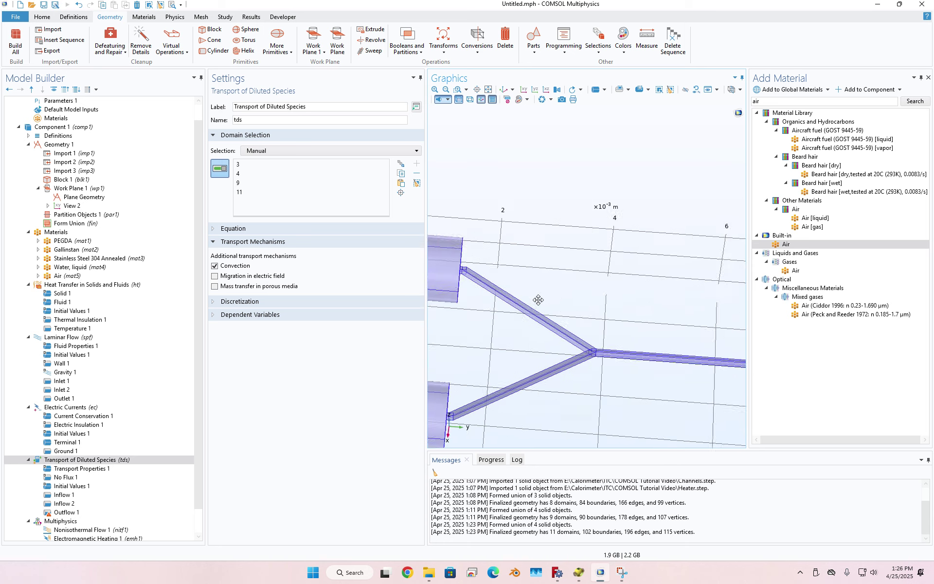
scroll(614, 344, "down", 12)
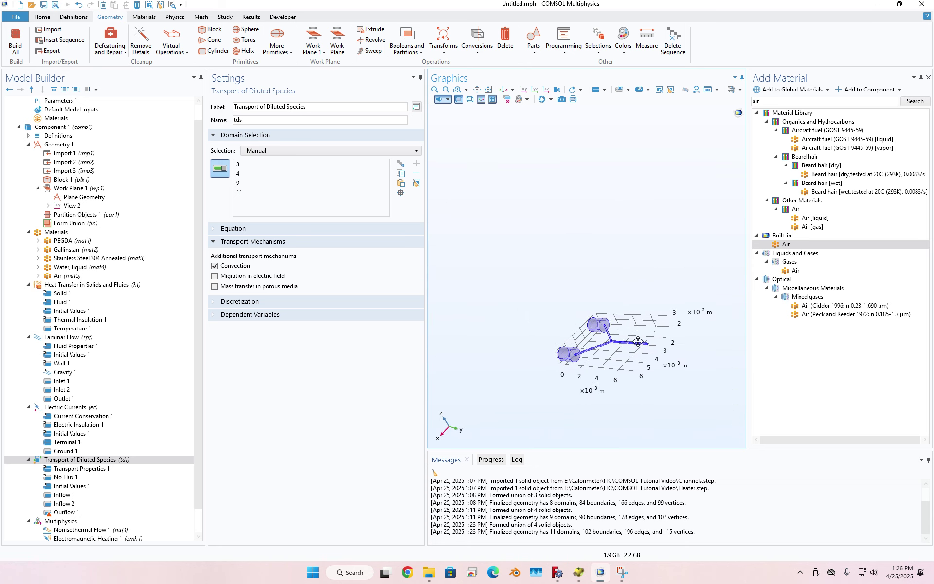
scroll(651, 371, "up", 12)
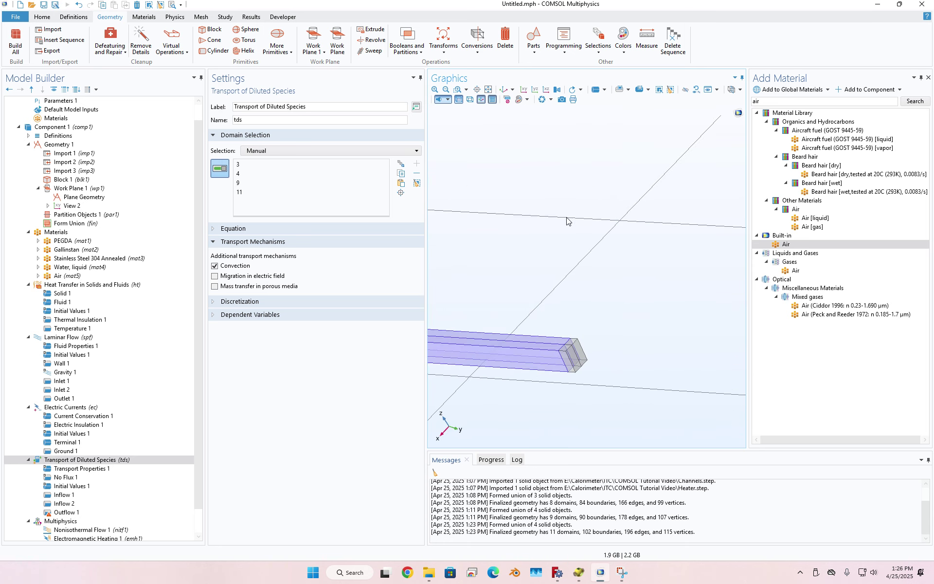
left_click(575, 370)
left_click(582, 360)
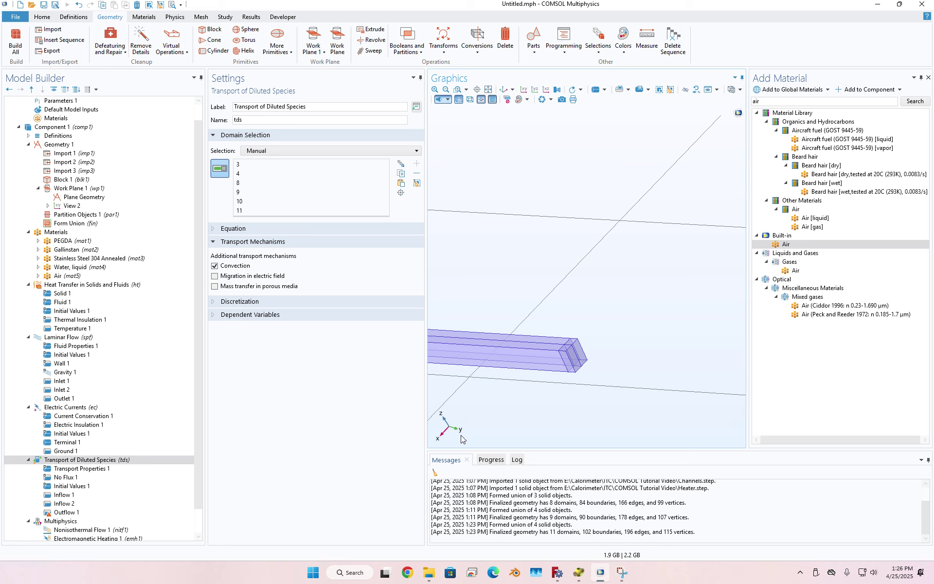
Assign Outflow 1 to outlet channel end faces 58 and 82, and recheck the Transport of Diluted Species domain selection.
left_click(64, 503)
left_click(66, 513)
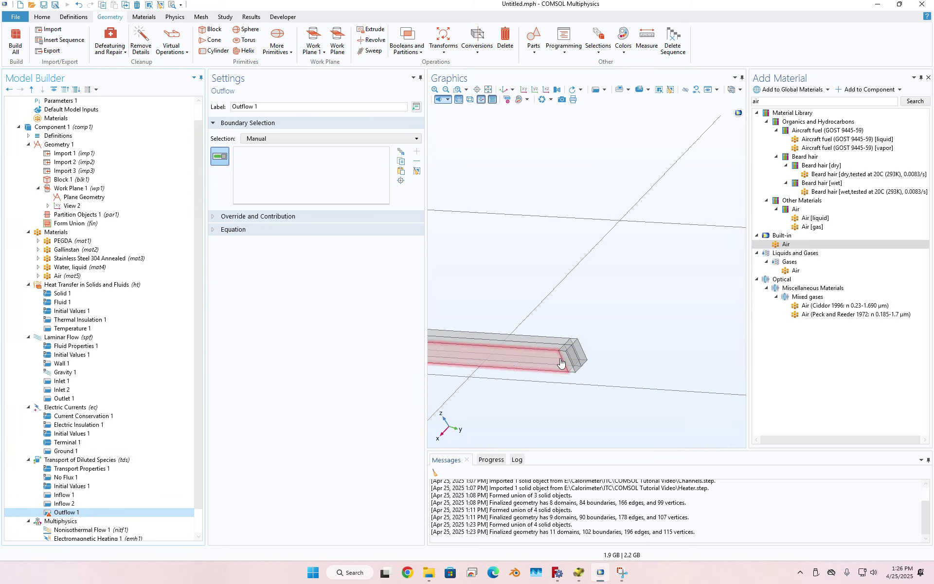
left_click(570, 361)
left_click(582, 353)
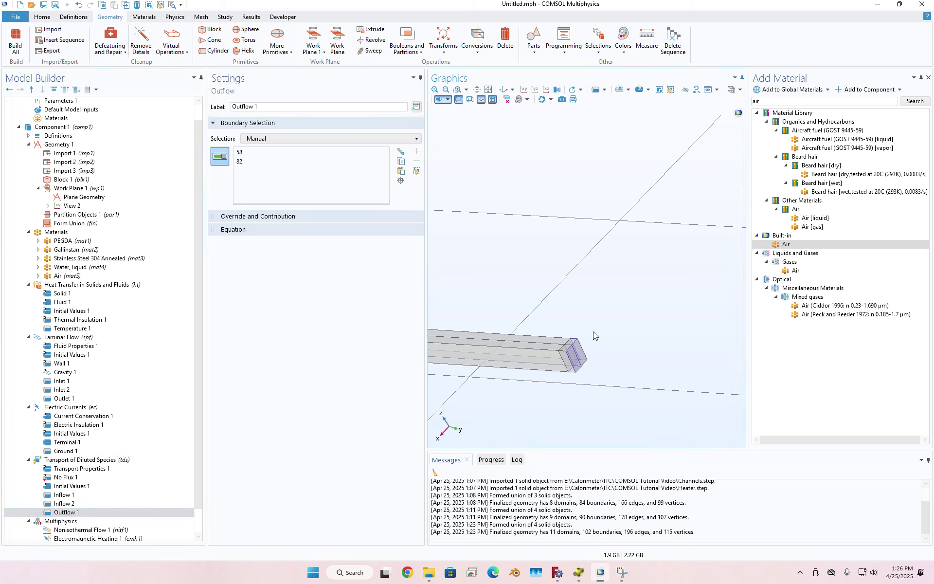
left_click(580, 359)
left_click(577, 368)
left_click(90, 460)
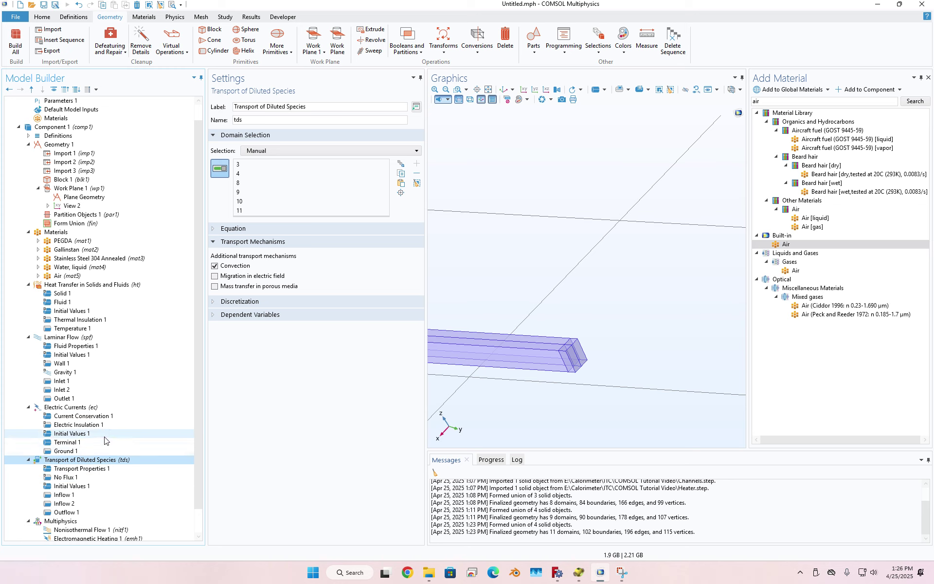
Set the physics-controlled element size of Mesh 1 to Extra coarse and build the complete mesh.
scroll(103, 446, "down", 1)
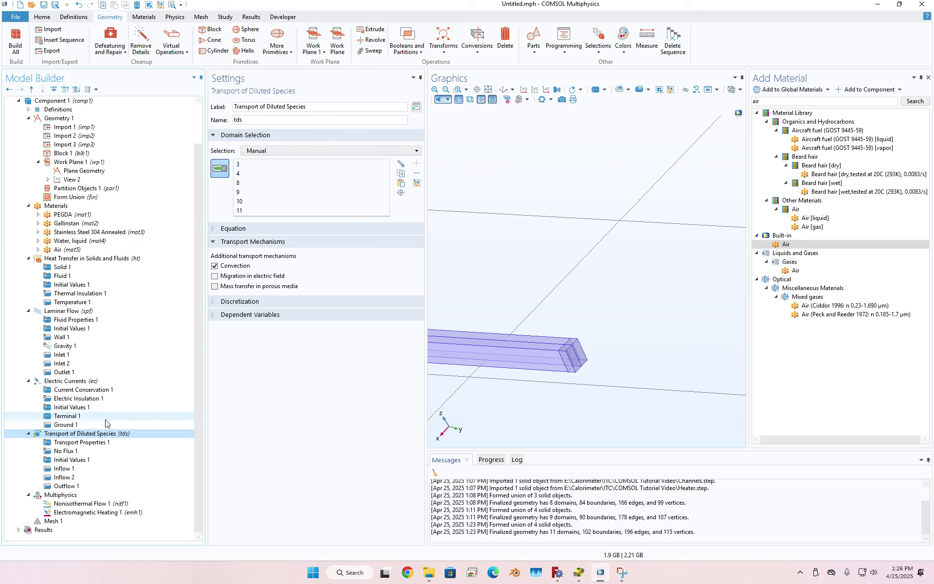
left_click(107, 523)
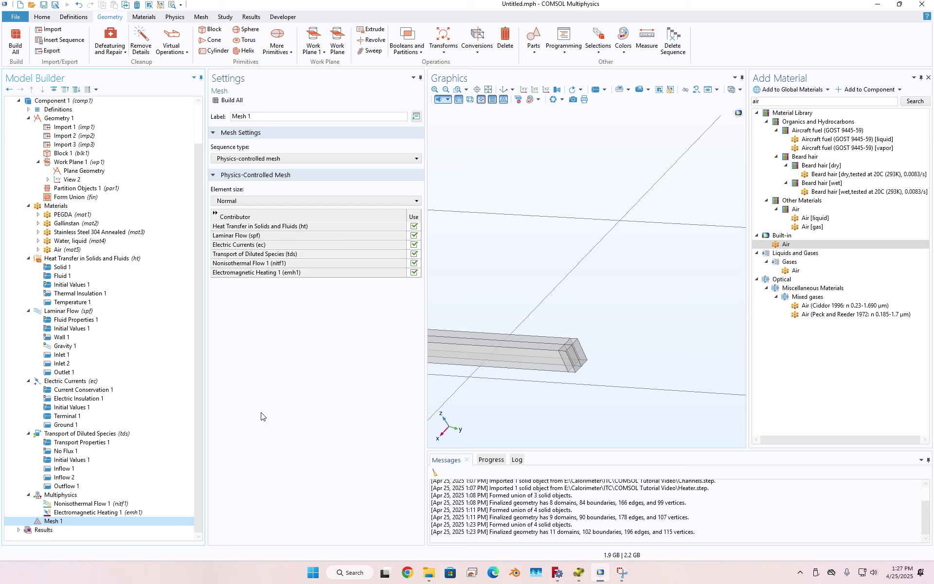
left_click(263, 203)
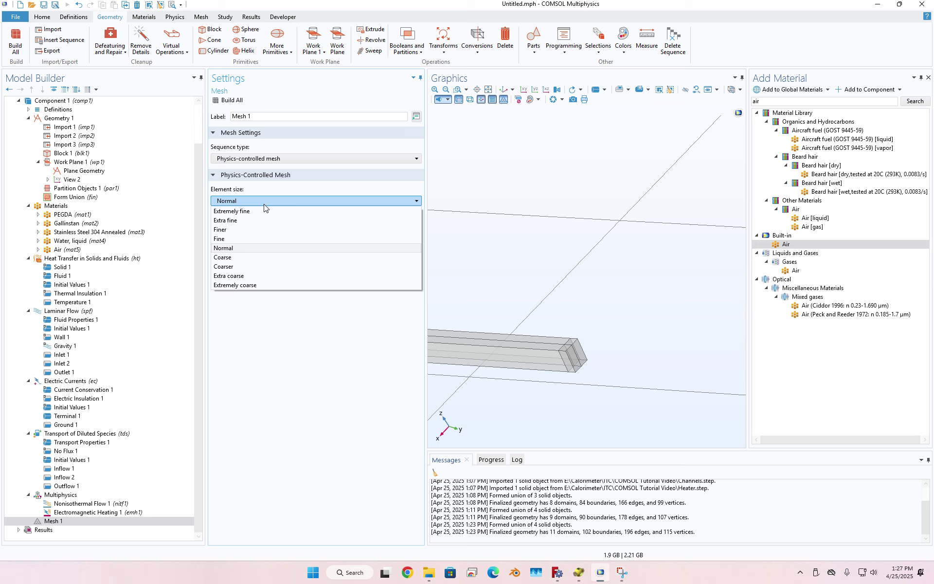
left_click(251, 275)
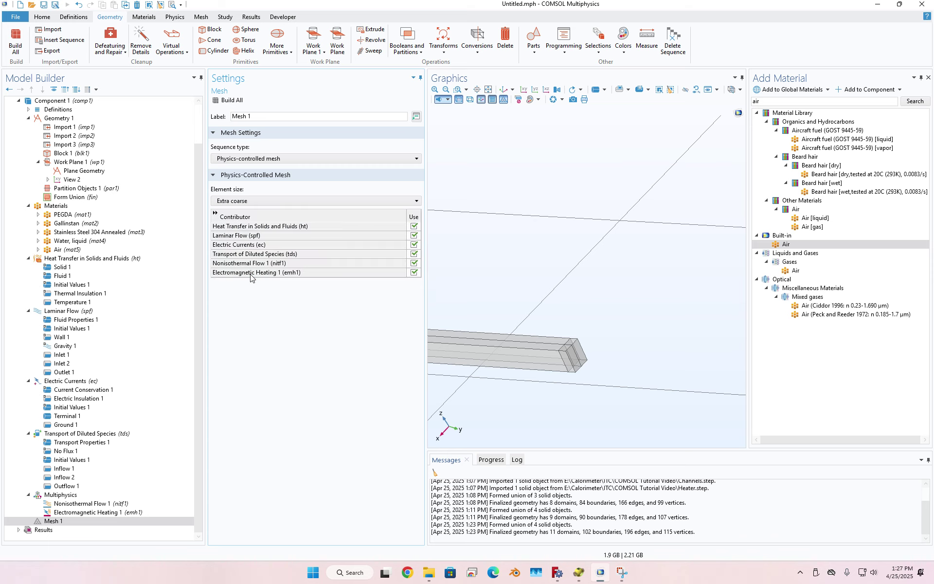
left_click(224, 101)
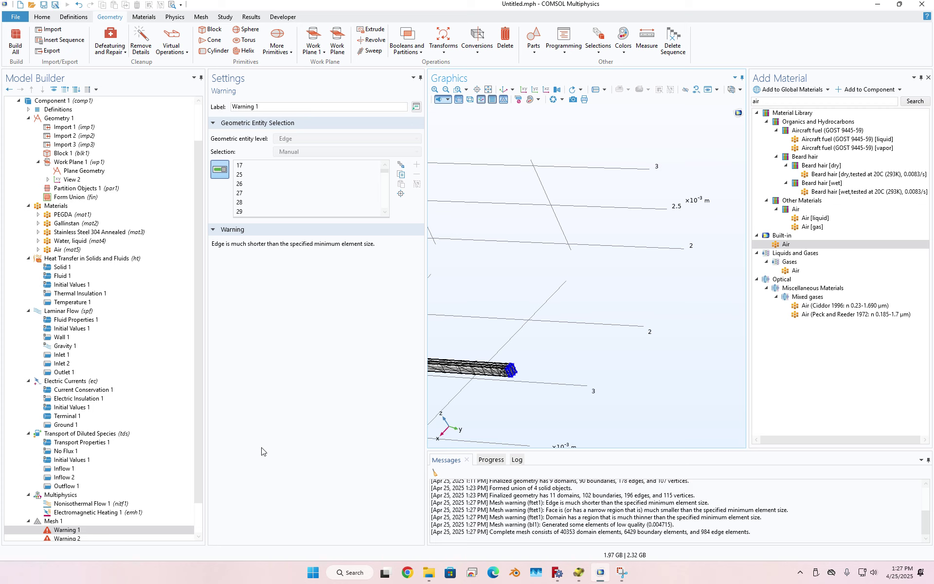
Review the edge, boundary and domain warnings listed under Mesh 1, and collapse its warning list.
scroll(160, 463, "down", 2)
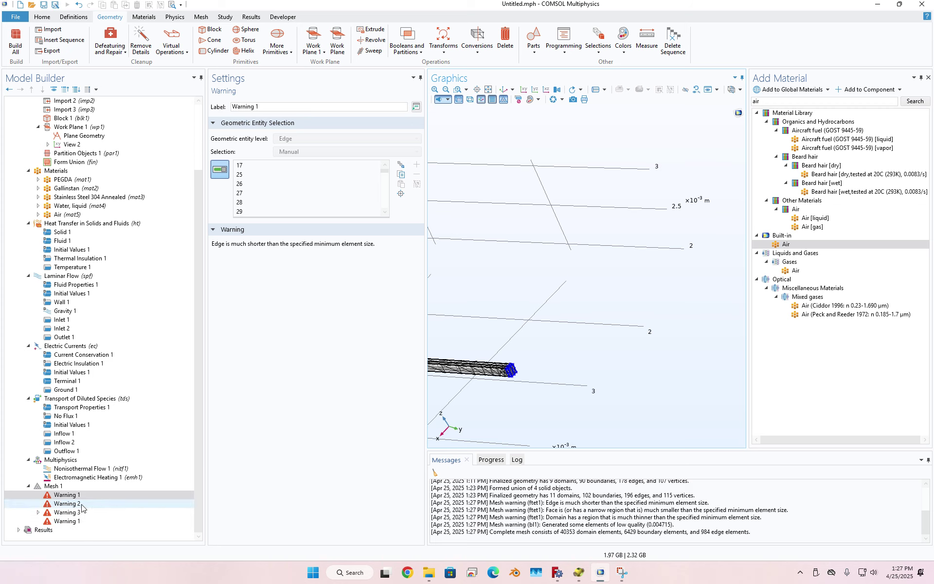
left_click(82, 505)
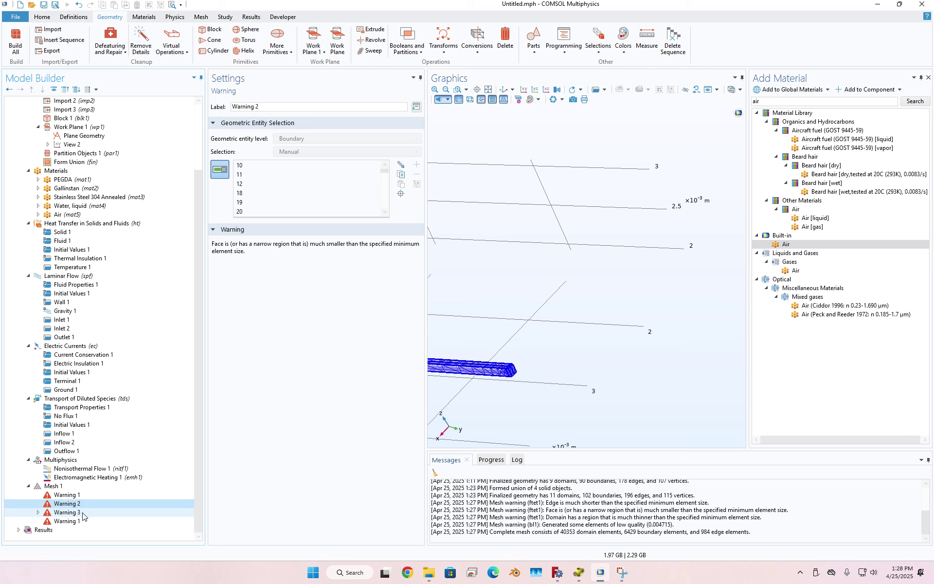
left_click(81, 514)
left_click(78, 521)
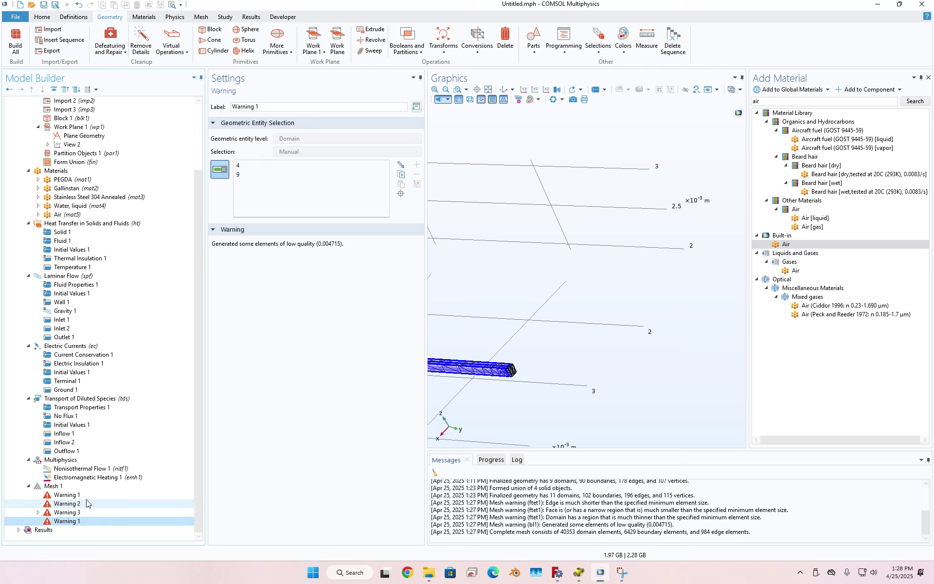
left_click(86, 496)
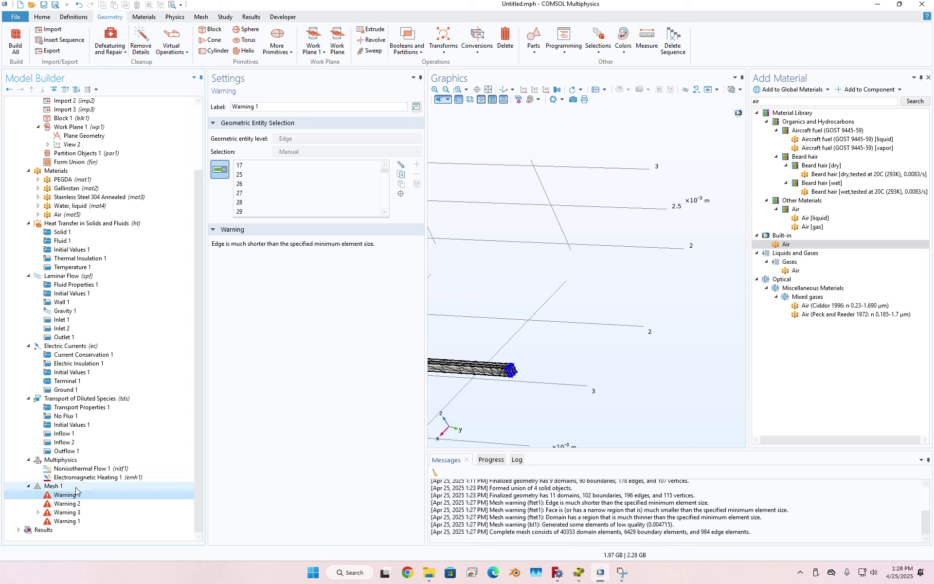
left_click(29, 486)
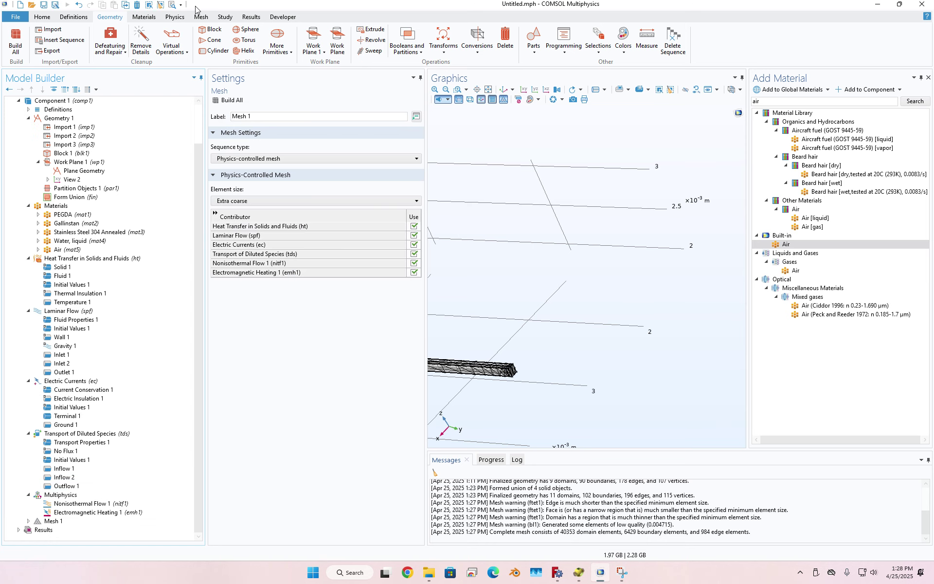
Add a general Time Dependent study covering all physics interfaces and multiphysics couplings to the model.
left_click(225, 17)
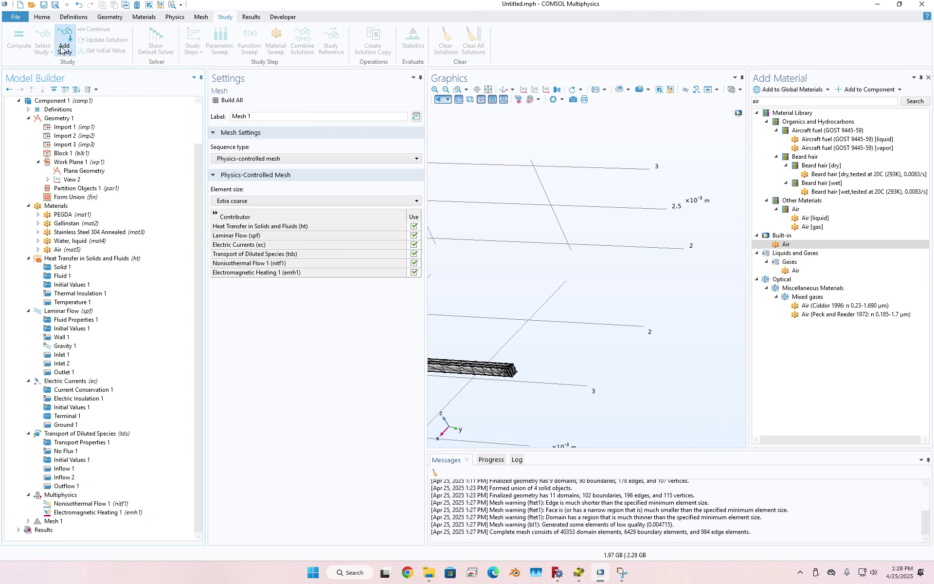
left_click(929, 77)
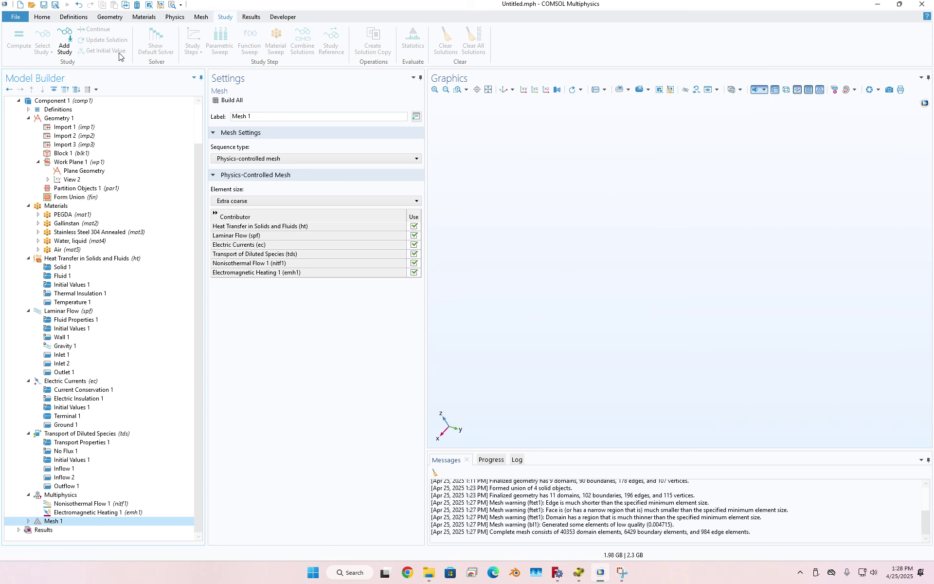
left_click(65, 42)
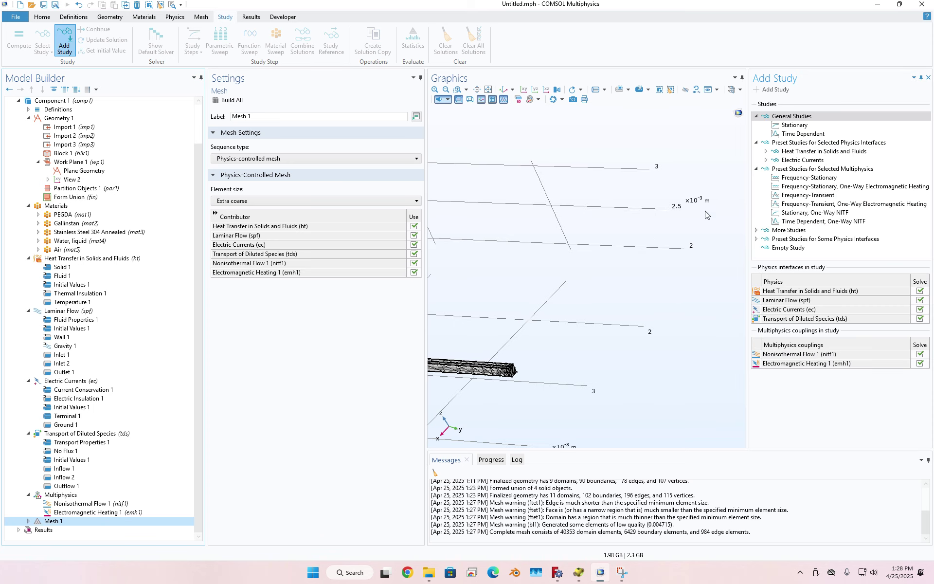
double_click(796, 134)
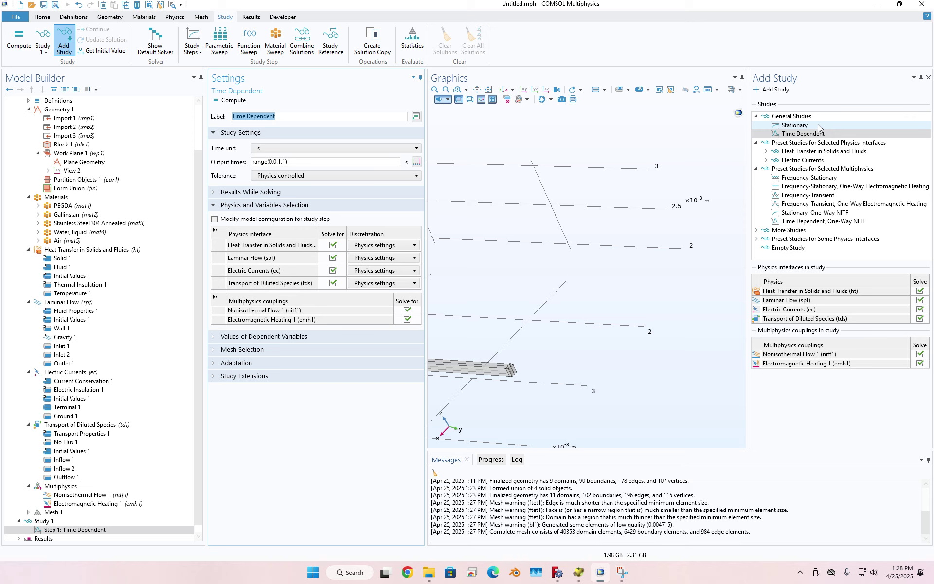
left_click(798, 134)
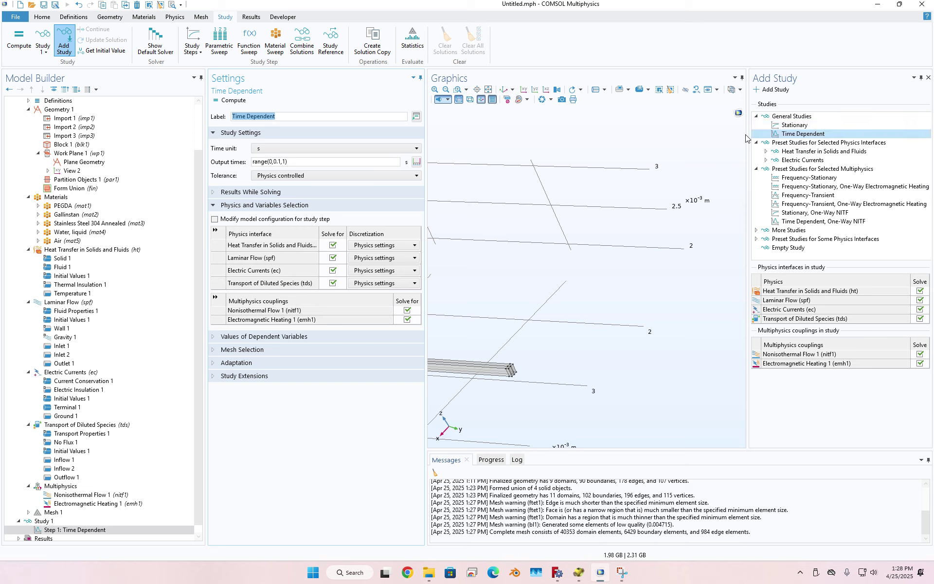
Set the time-dependent step's output times to range(0,0.1,10) and compute the study, dismissing any error message.
left_click(285, 162)
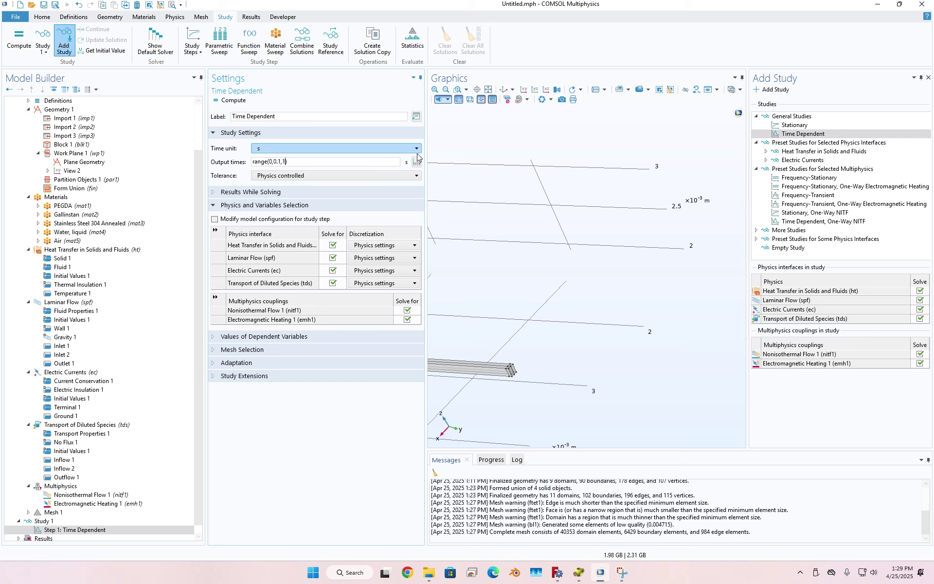
type("0")
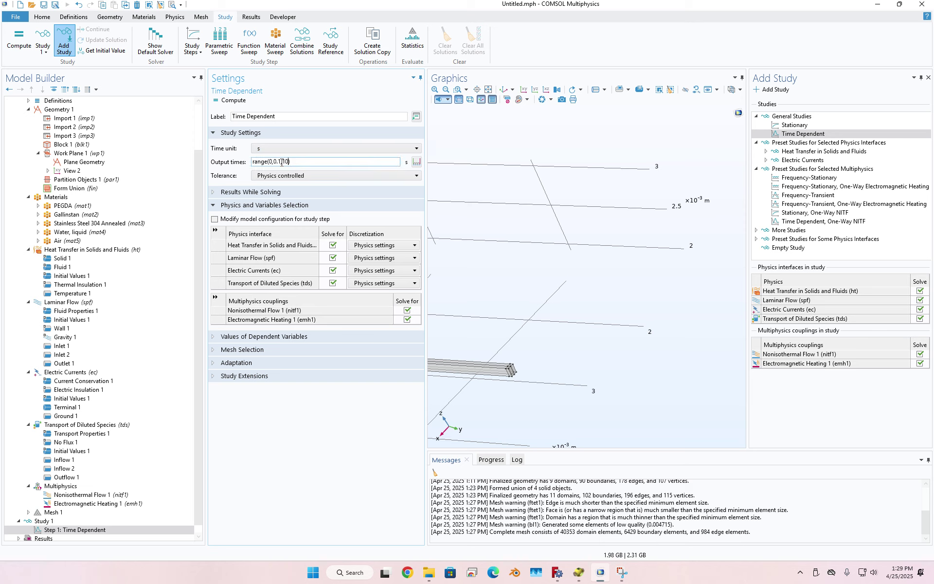
left_click(333, 244)
left_click(333, 244)
left_click(233, 103)
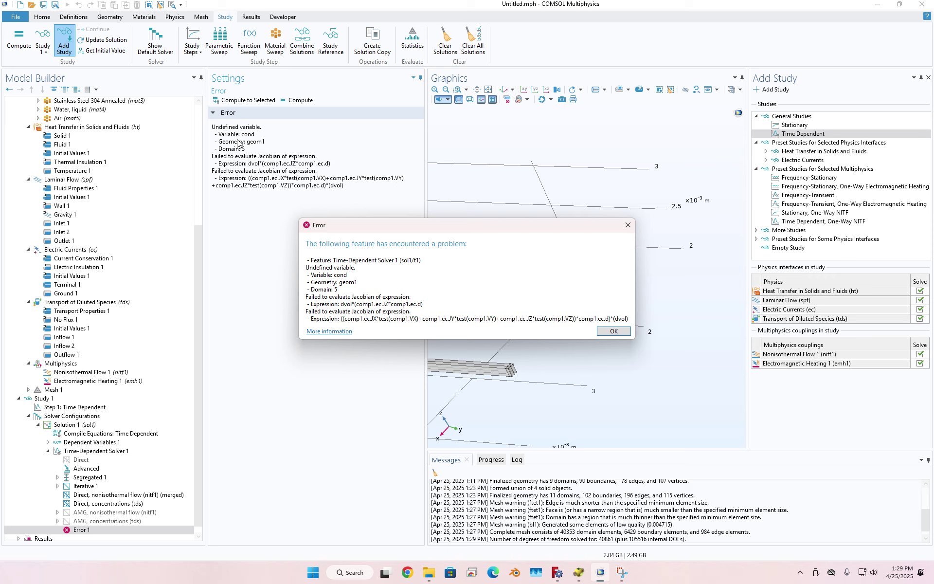
left_click(614, 330)
Set the electrical conductivity of the Gallinstan material to 3.46E6 S/m.
scroll(115, 296, "up", 7)
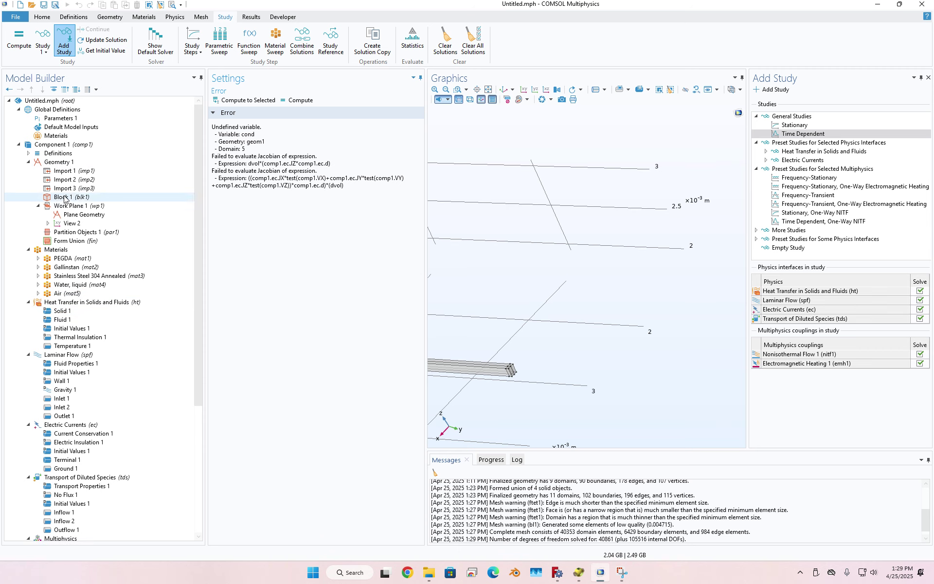
left_click(68, 268)
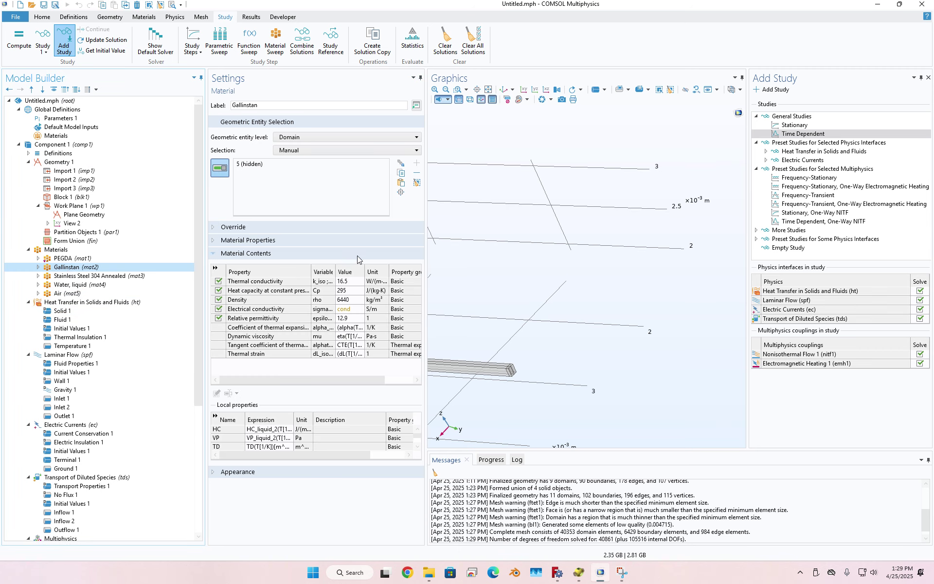
double_click(346, 309)
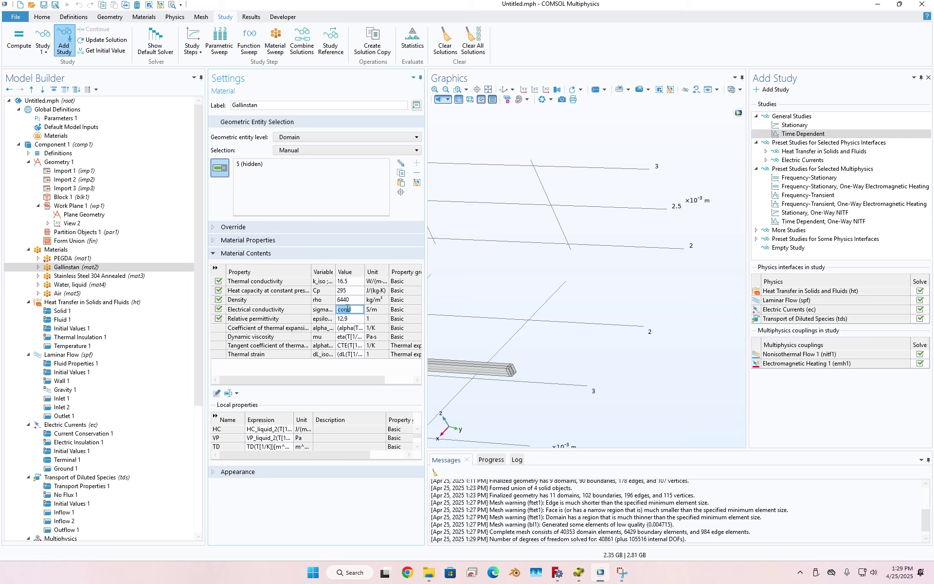
type("3.46E6")
left_click(338, 368)
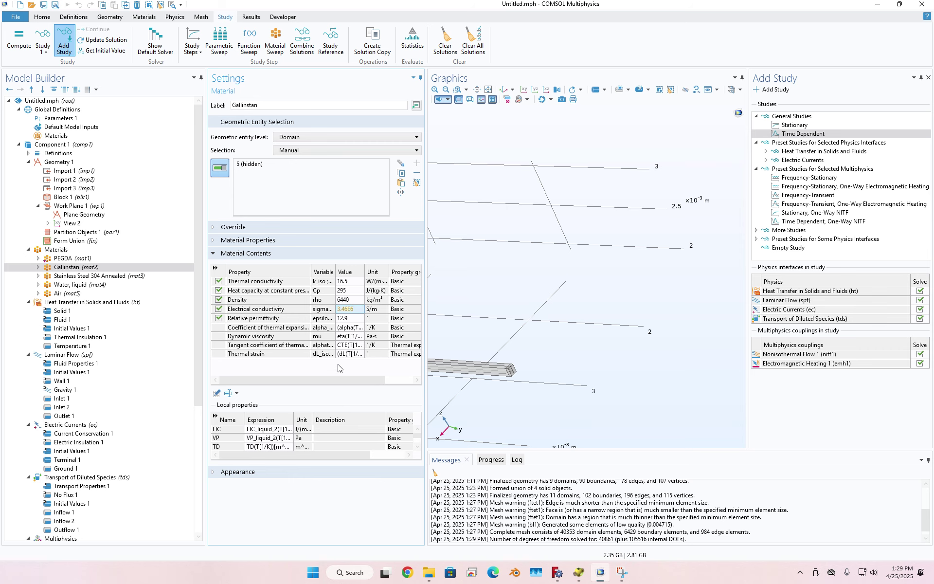
Compute Study 1 again with the corrected material and check its convergence plot.
scroll(194, 407, "down", 7)
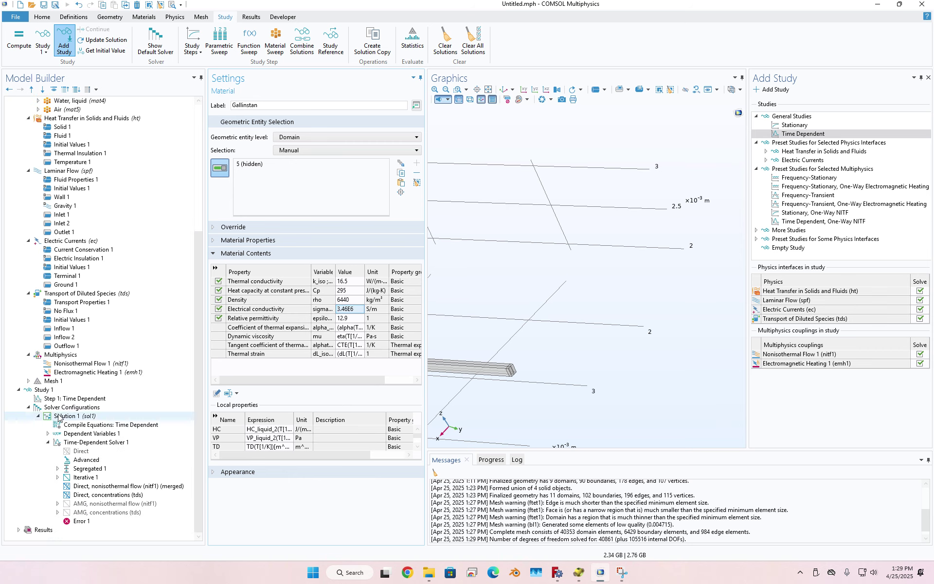
left_click(45, 391)
left_click(228, 100)
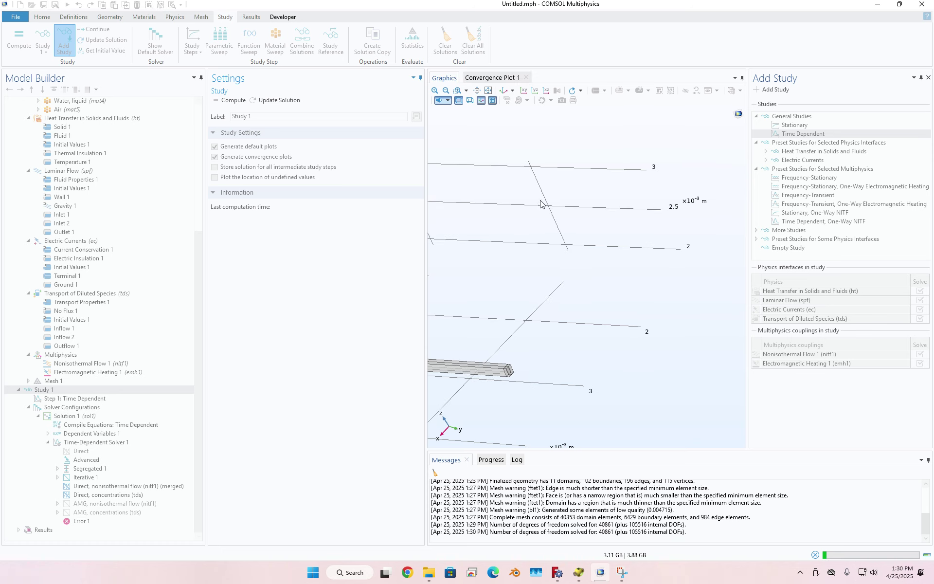
left_click(496, 81)
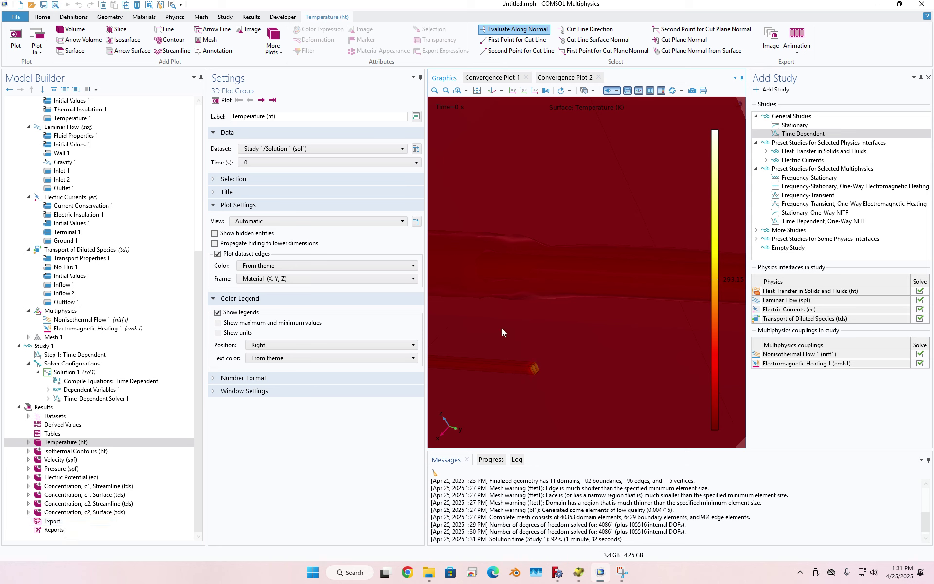
Examine the temperature, isothermal contour and velocity plots of the computed solution from a clearer viewing angle.
middle_click_drag(501, 328, 611, 392)
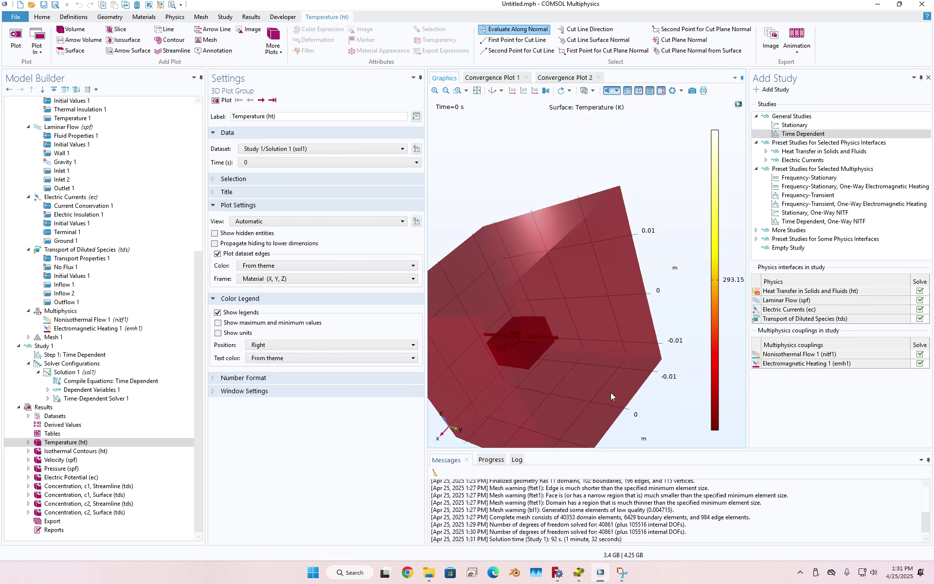
left_click_drag(662, 408, 694, 377)
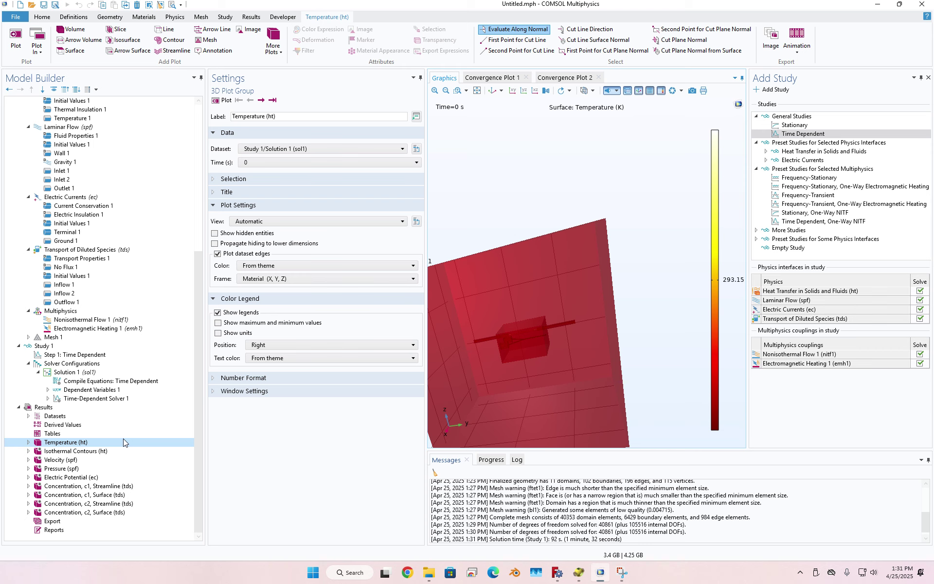
left_click(111, 451)
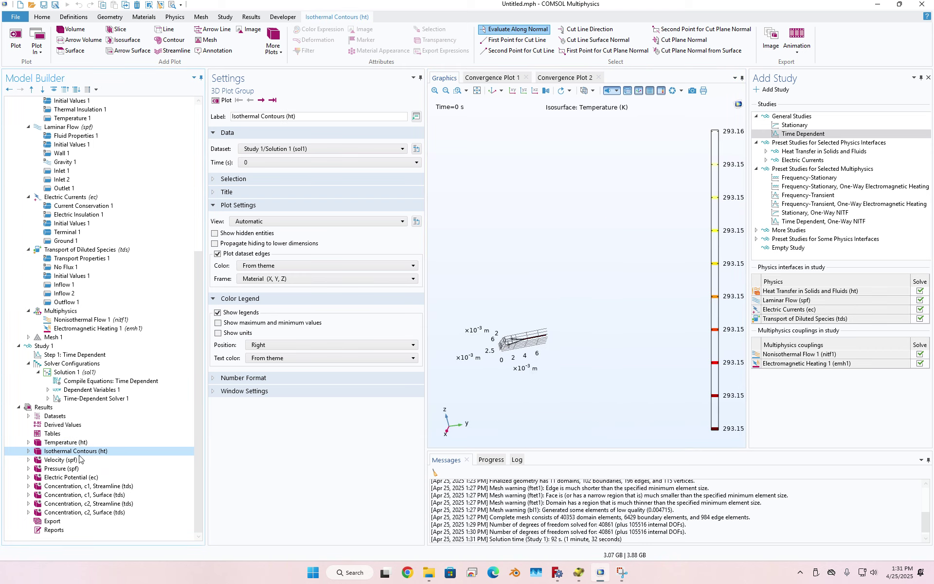
left_click(90, 460)
scroll(498, 380, "up", 5)
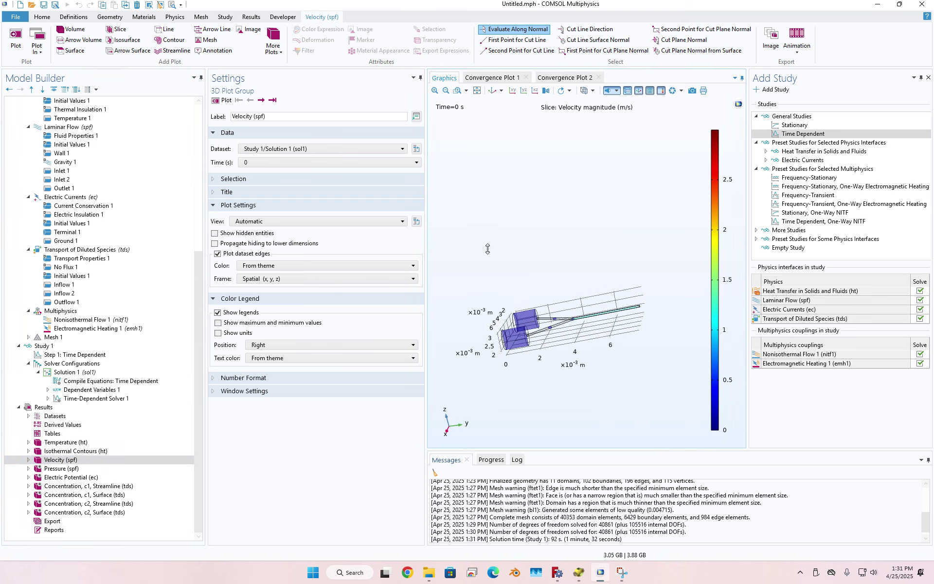
Look through the pressure and electric potential plots and the streamline and surface concentration plots for species c1 and c2.
left_click(80, 469)
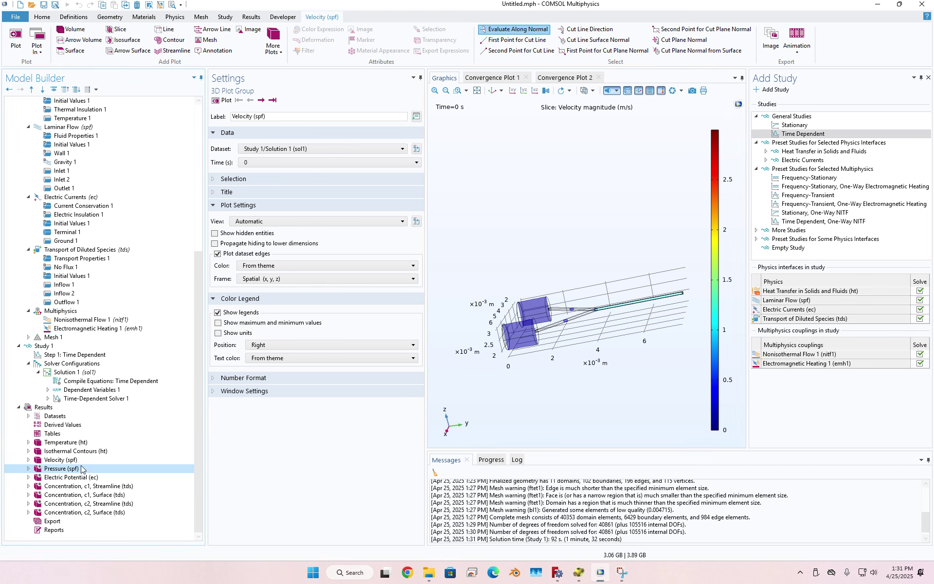
left_click(82, 477)
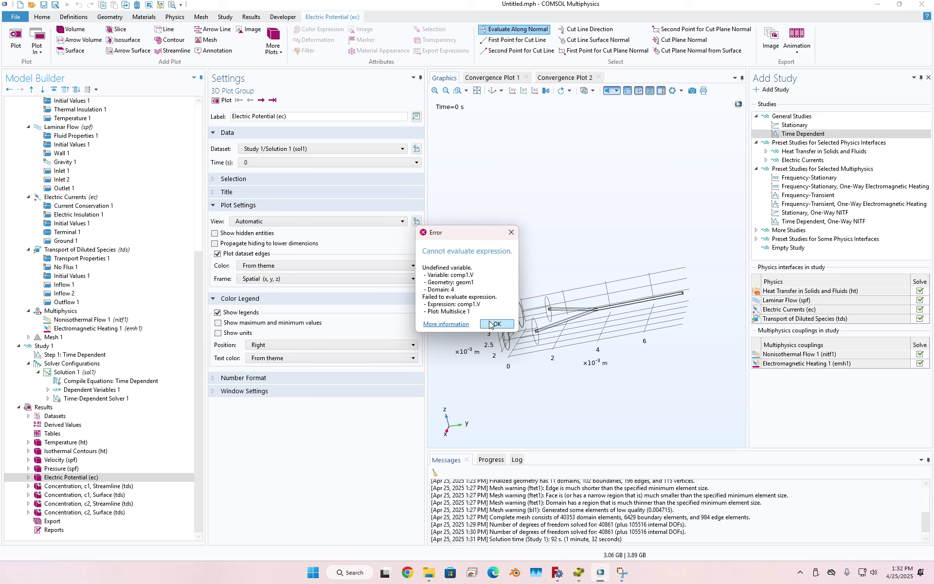
left_click(490, 324)
left_click(51, 487)
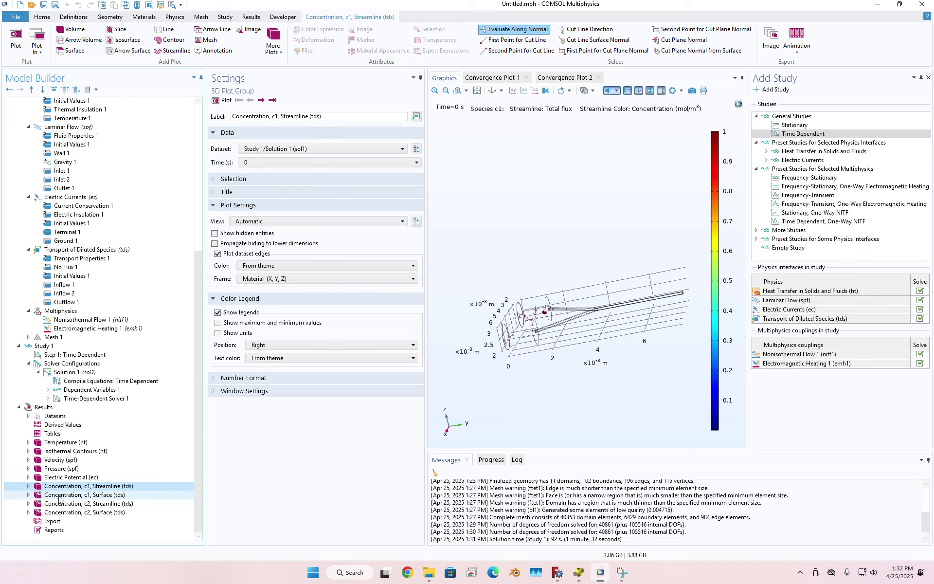
left_click(58, 495)
left_click(59, 504)
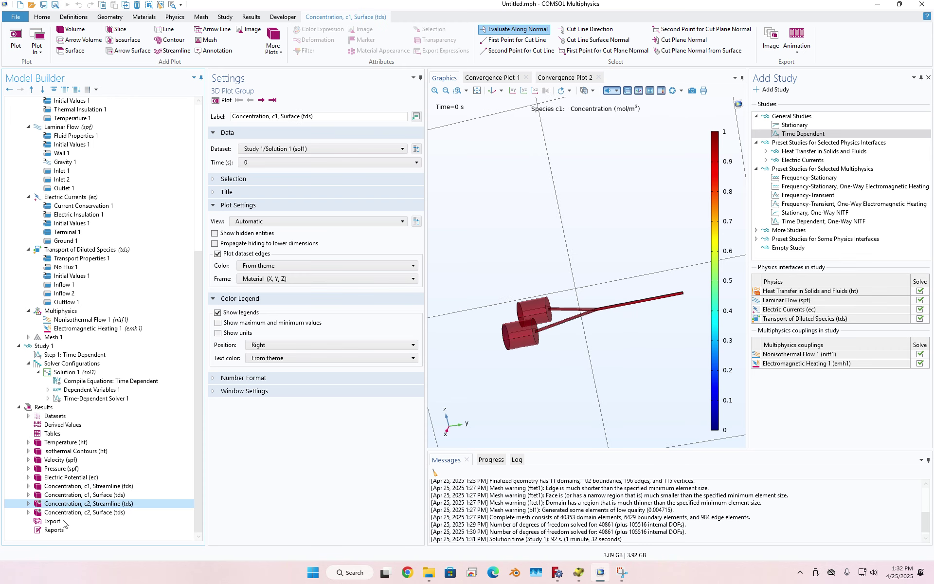
left_click(63, 511)
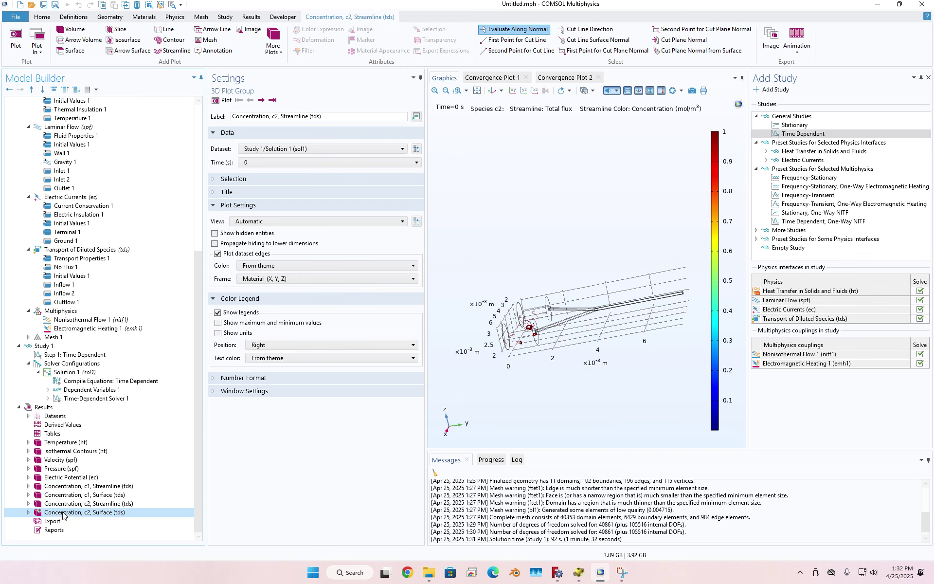
Show the Temperature (ht) surface plot at time 10 s.
left_click(68, 443)
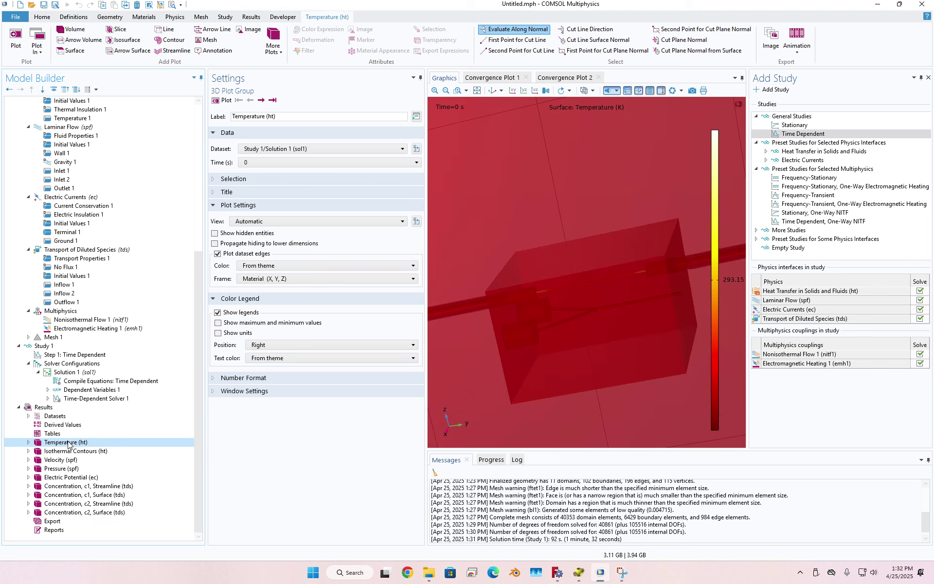
left_click(246, 164)
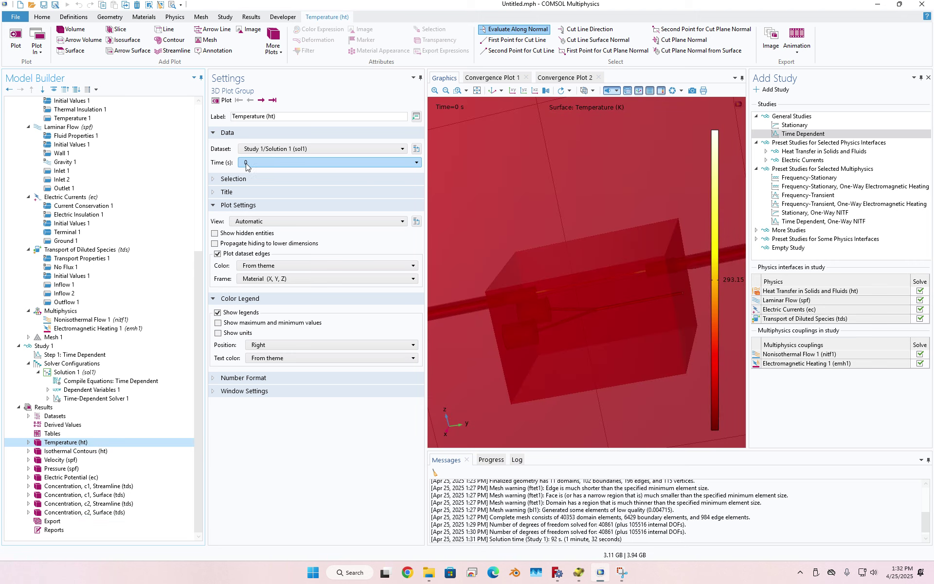
left_click(272, 162)
scroll(270, 311, "down", 10)
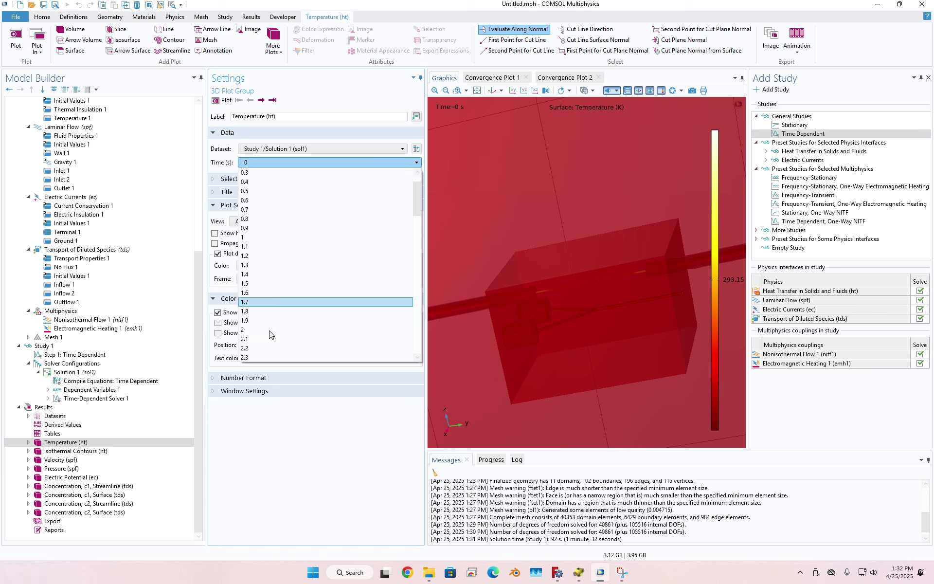
scroll(269, 334, "down", 14)
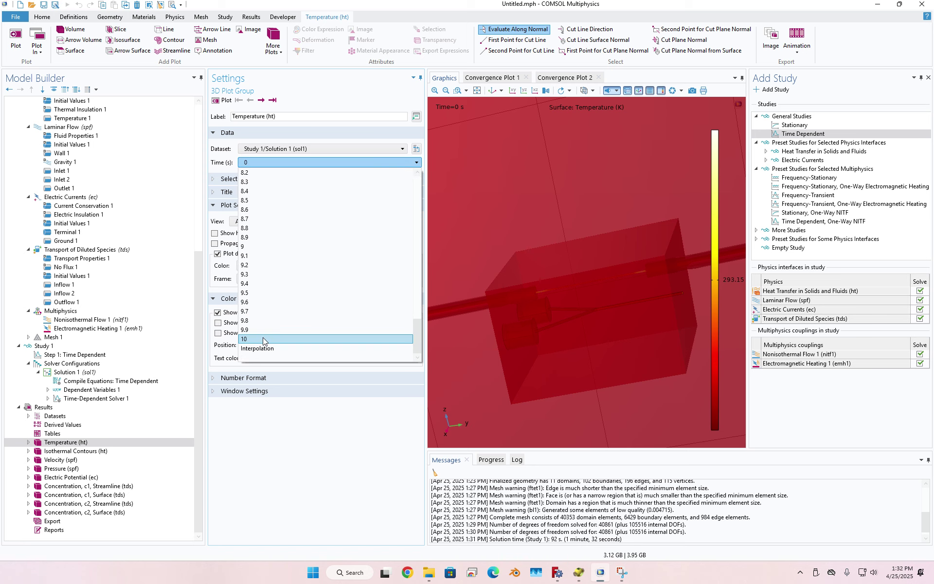
left_click(263, 338)
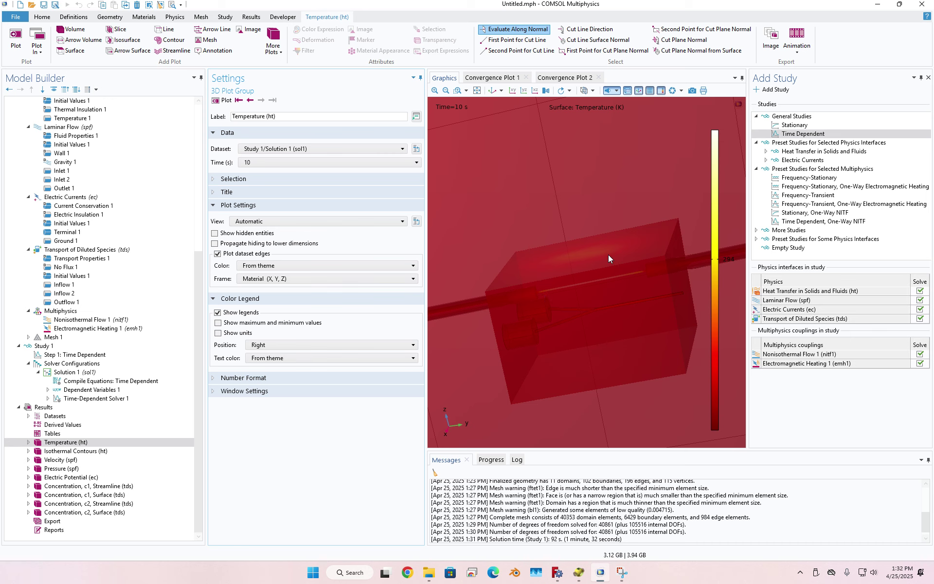
scroll(569, 281, "down", 5)
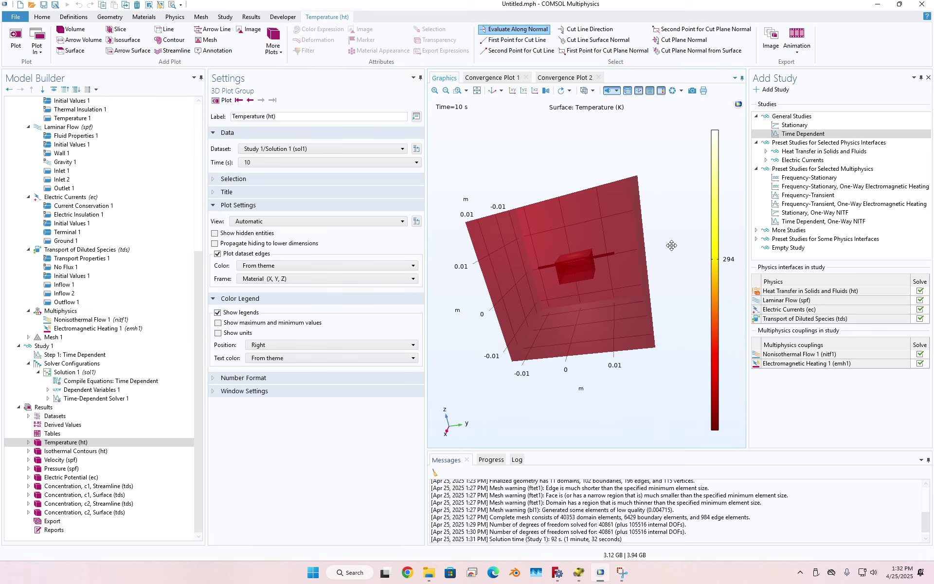
Add a Cut Plane dataset to the results and set its plane to xy-planes.
mouse_move(672, 245)
left_mouse_down()
mouse_move(691, 263)
mouse_move(667, 261)
left_mouse_up()
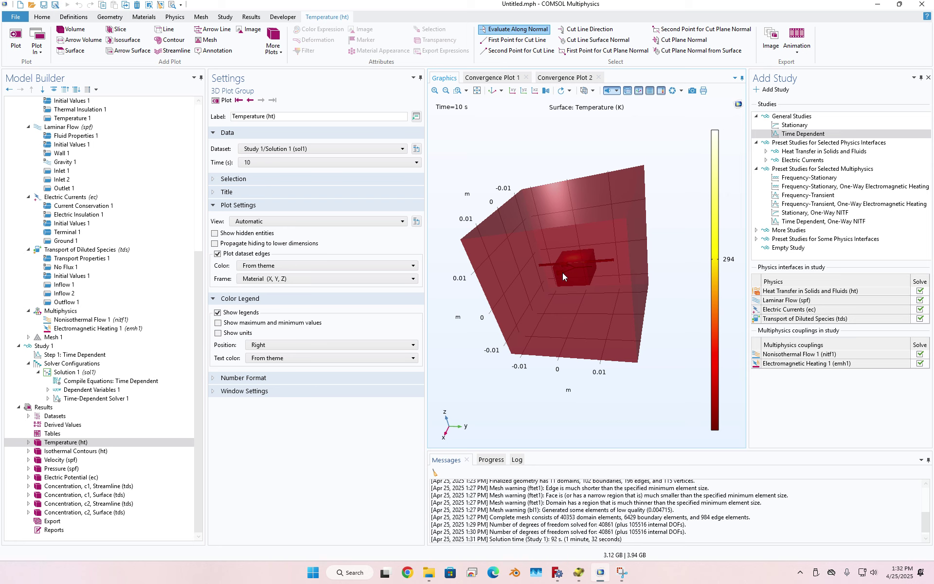
left_click(28, 416)
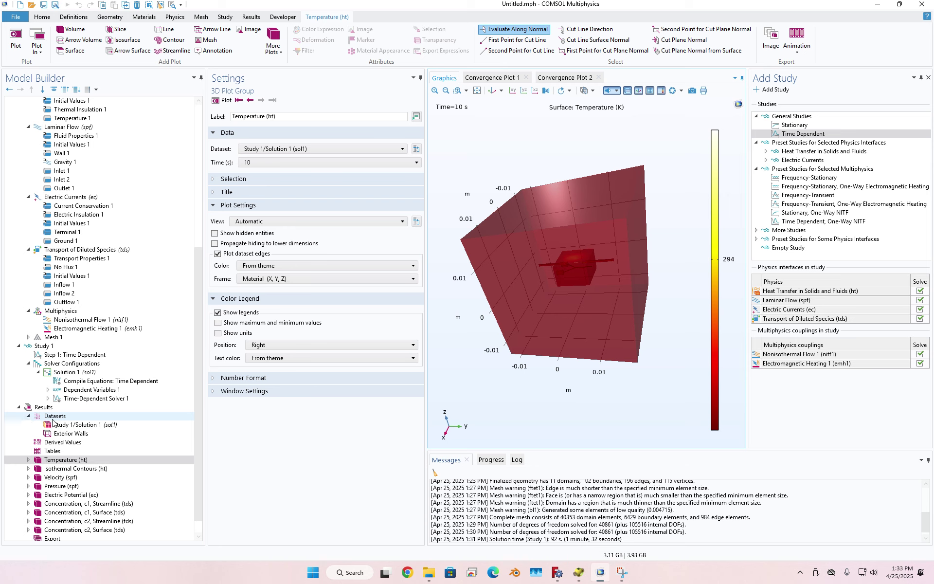
right_click(50, 416)
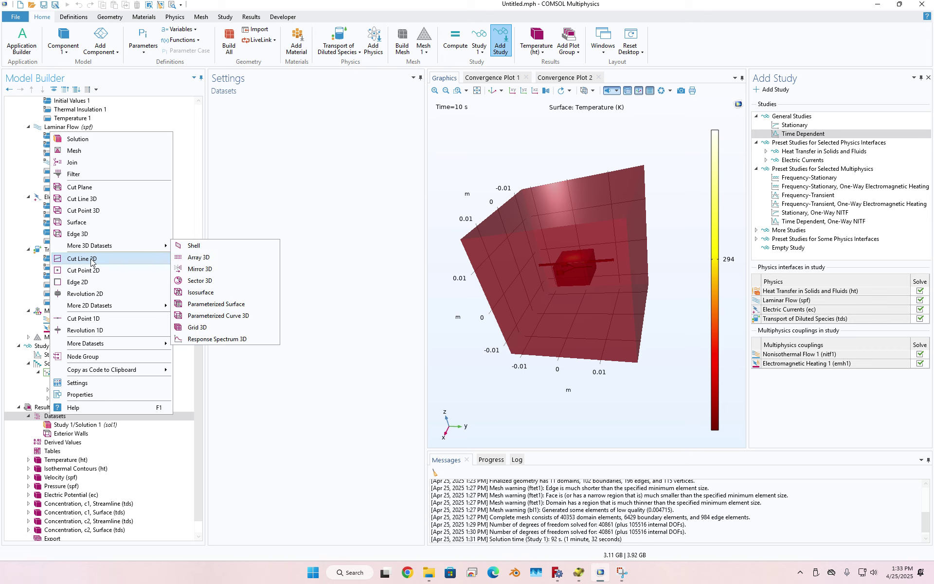
left_click(88, 189)
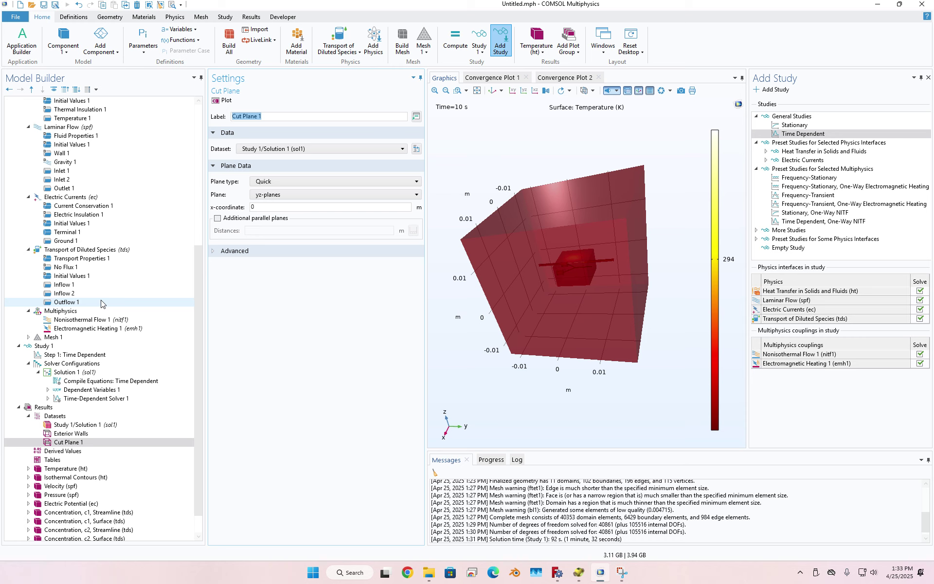
double_click(291, 206)
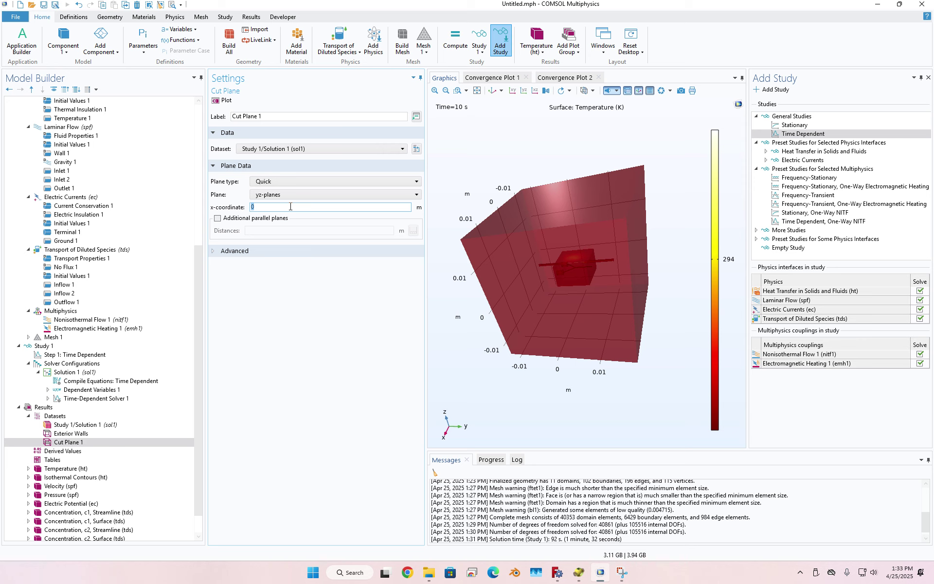
left_click(291, 195)
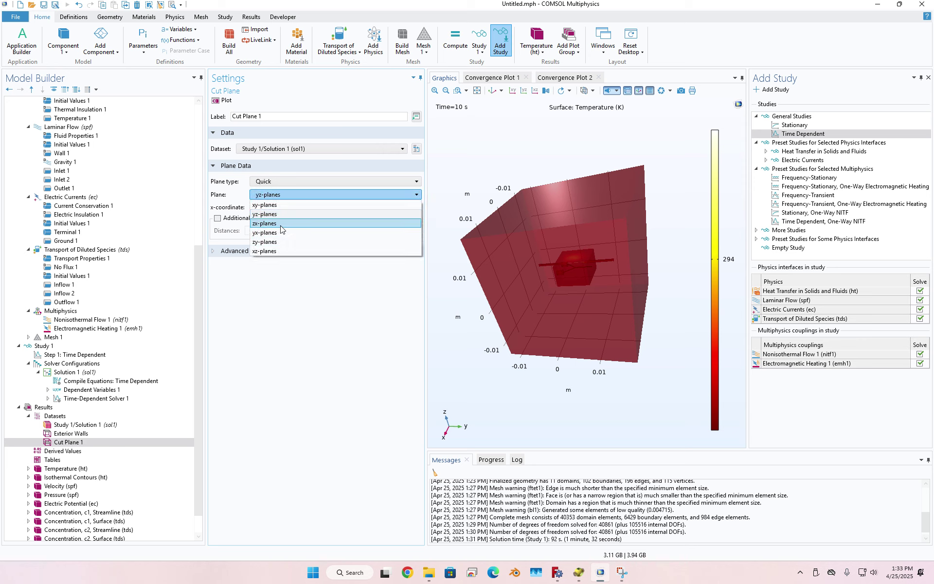
left_click(280, 204)
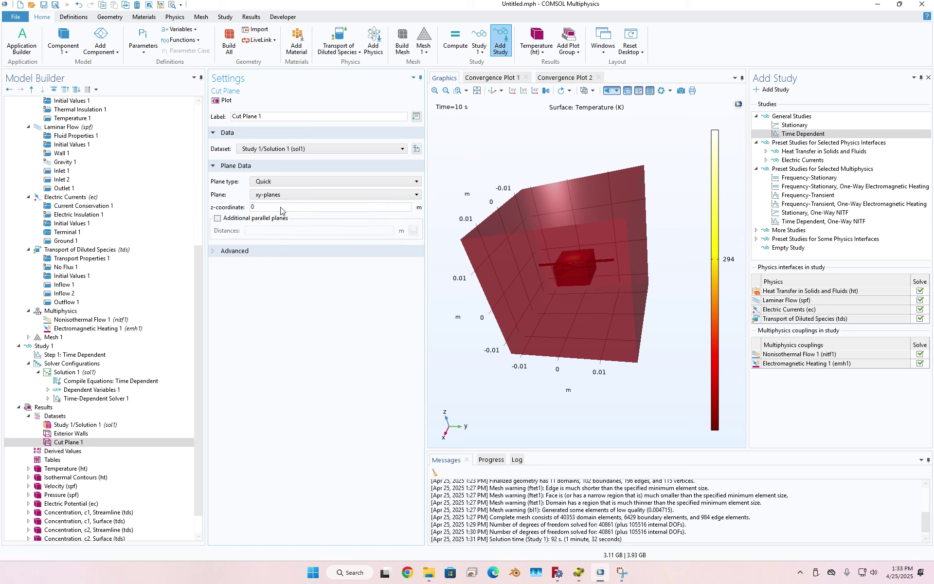
Switch to OpenSCAD, look up the echoed z location of the channels for the cut plane's z-coordinate, and return to COMSOL.
double_click(287, 207)
left_click(577, 524)
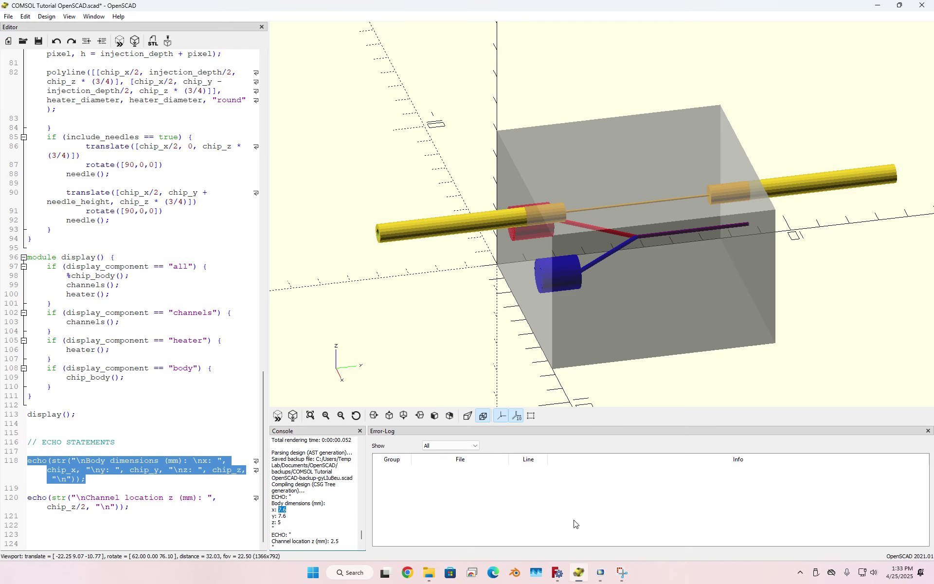
left_click(83, 509)
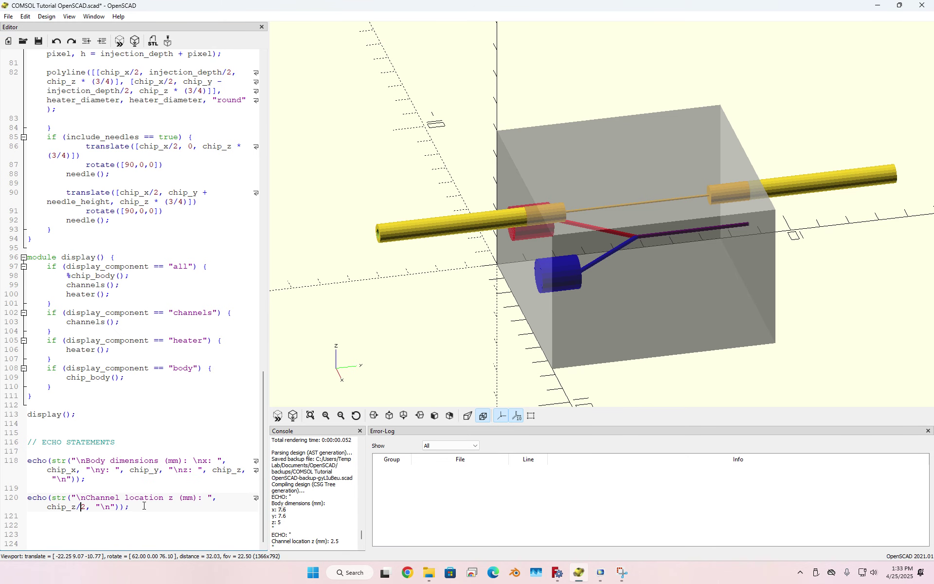
left_click_drag(144, 506, 30, 498)
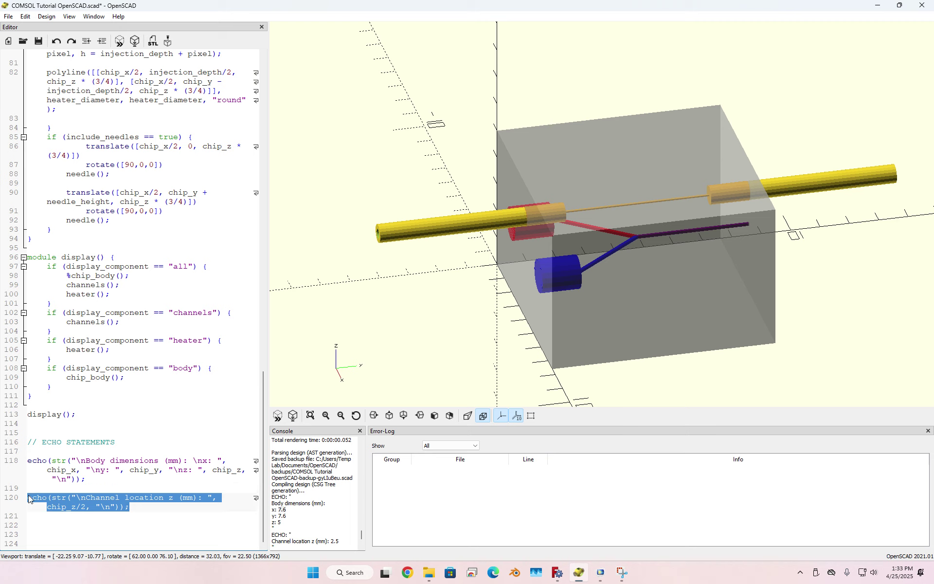
left_click(104, 498)
scroll(339, 539, "down", 1)
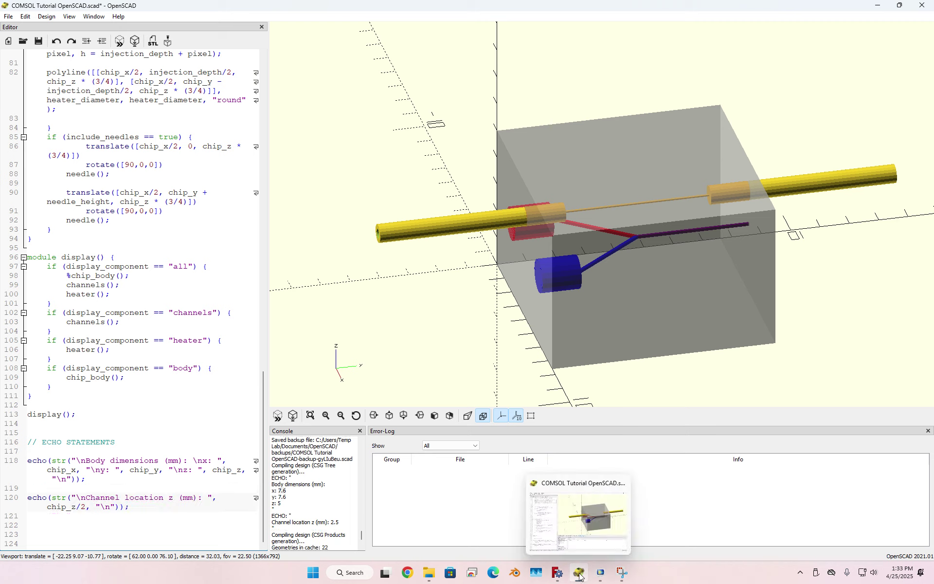
left_click(599, 571)
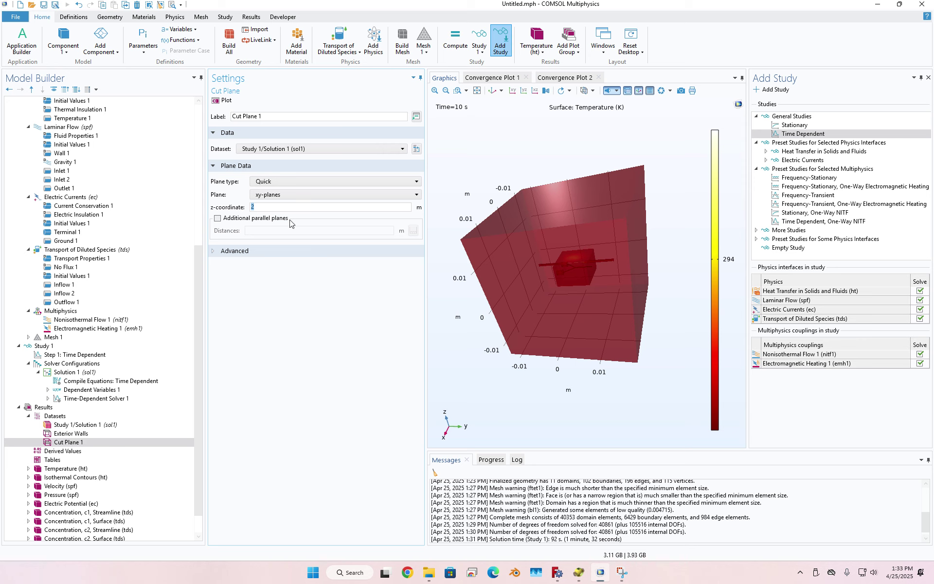
Set the cut plane's z-coordinate to 2.5[mm] and plot it to check that it passes through the channels.
type("2.5[mm]")
left_click(223, 100)
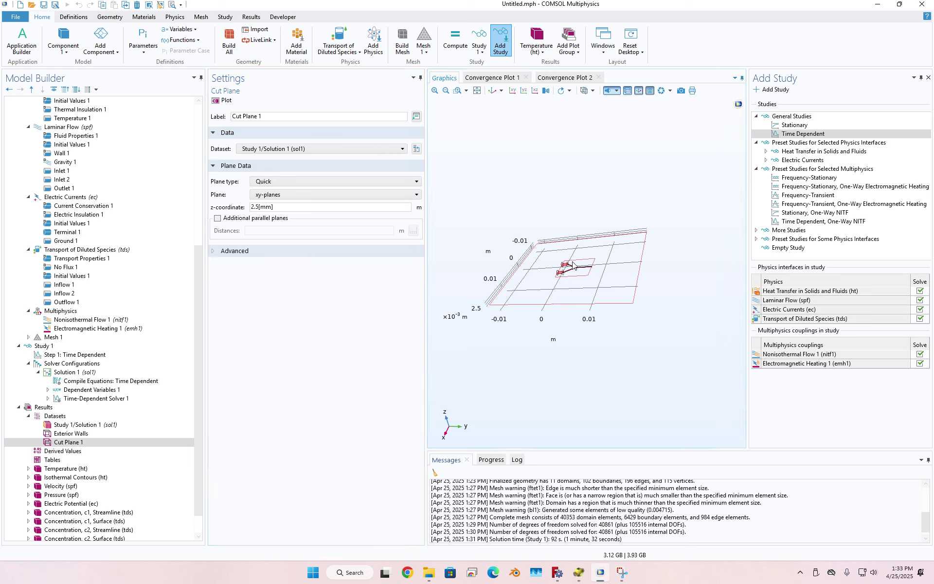
scroll(572, 265, "up", 6)
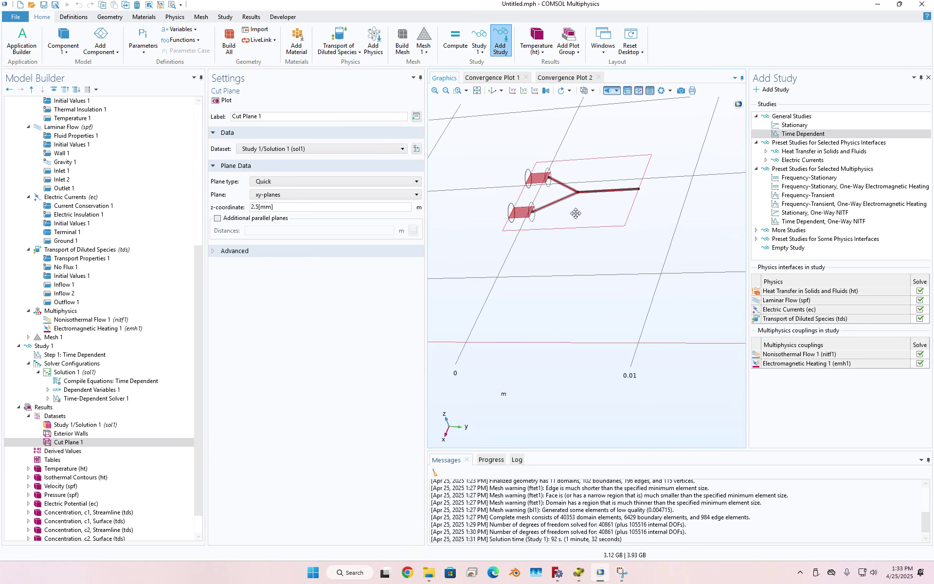
scroll(577, 213, "down", 6)
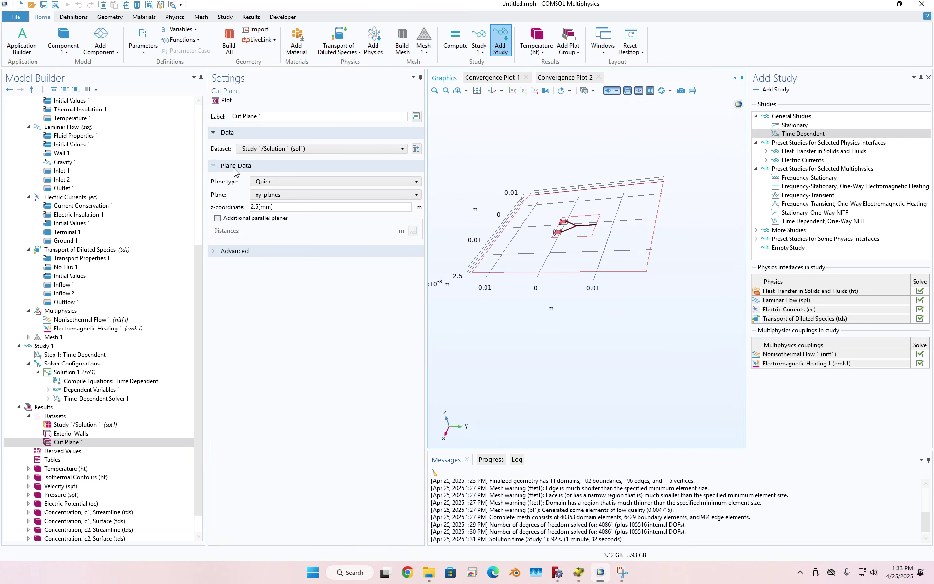
Create a 2D plot group that uses the Cut Plane 1 dataset and plot it.
scroll(111, 447, "down", 1)
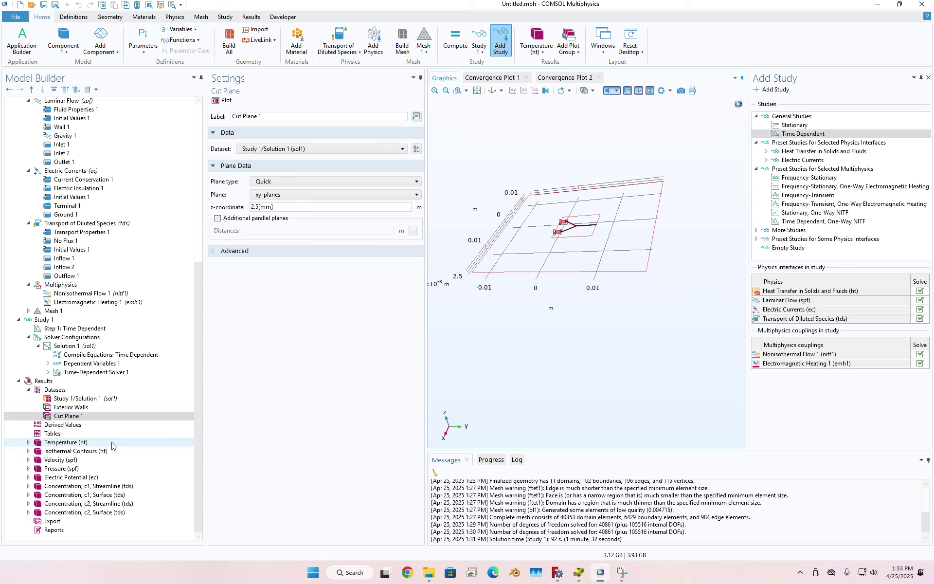
left_click(78, 434)
left_click(63, 18)
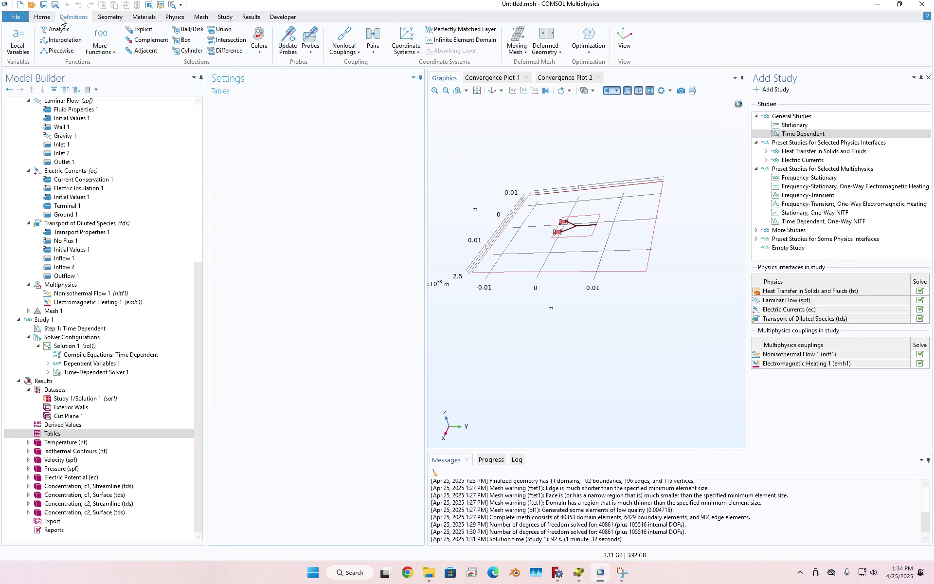
left_click(248, 18)
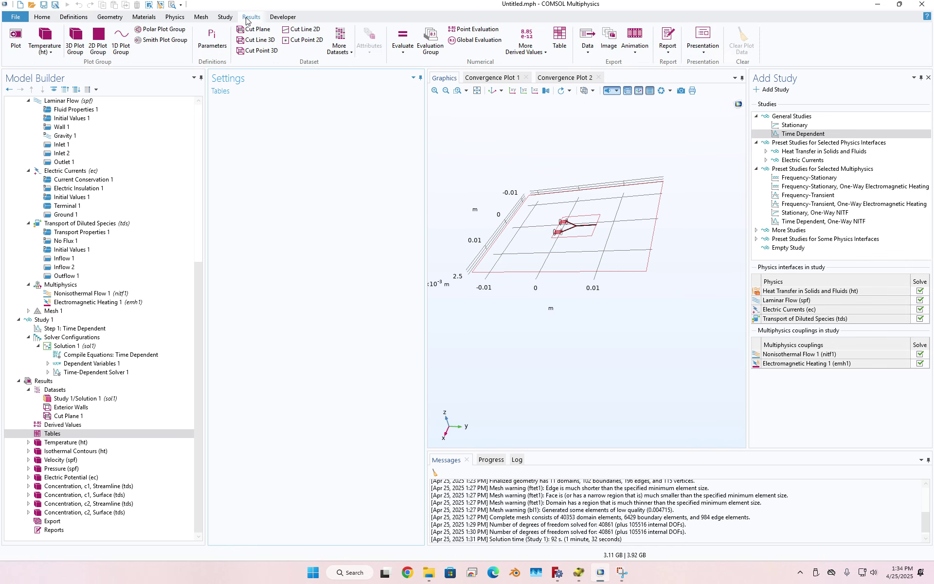
left_click(98, 43)
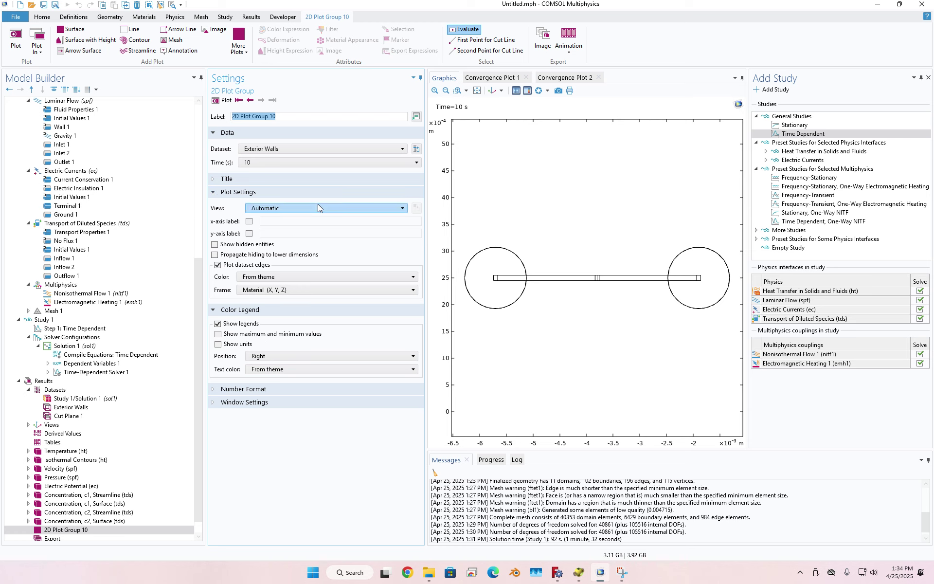
left_click(319, 156)
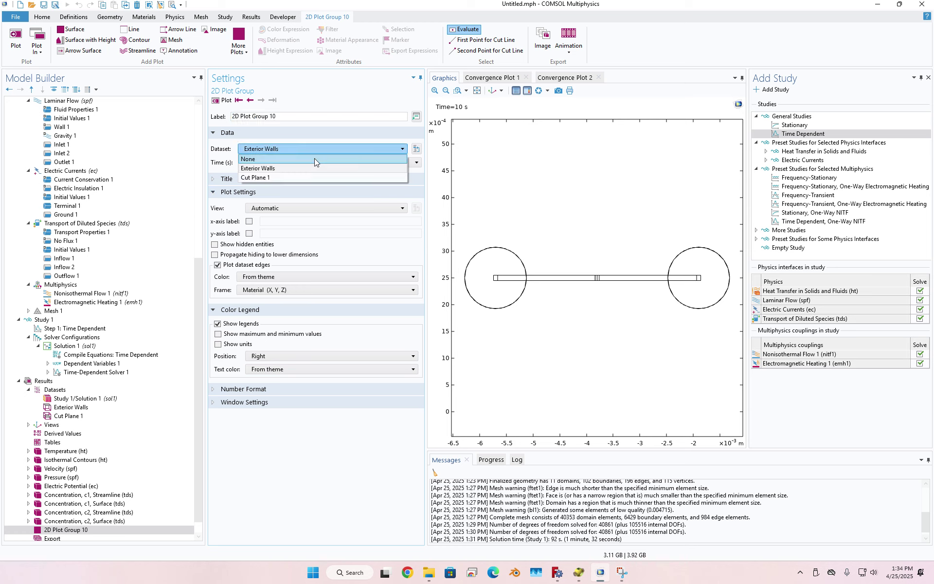
left_click(302, 177)
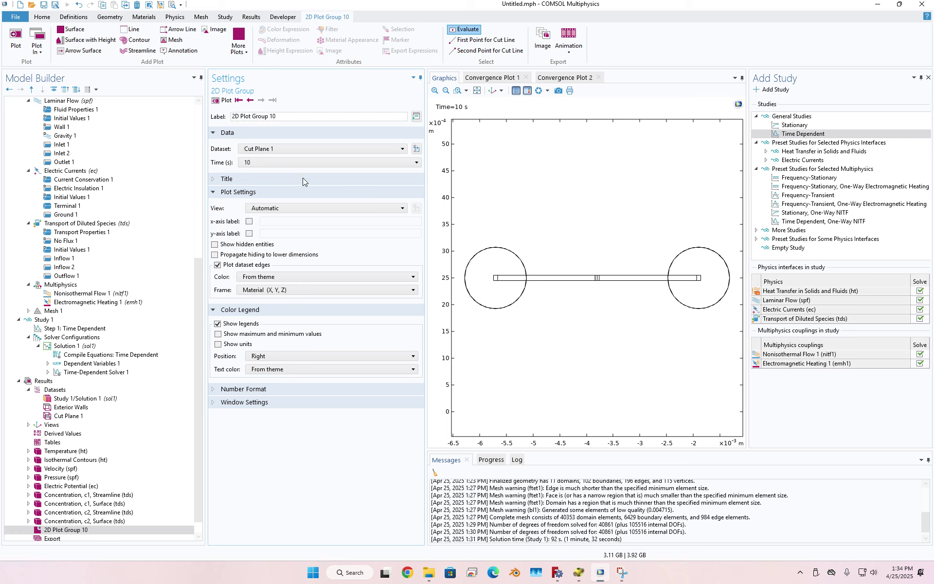
left_click(223, 101)
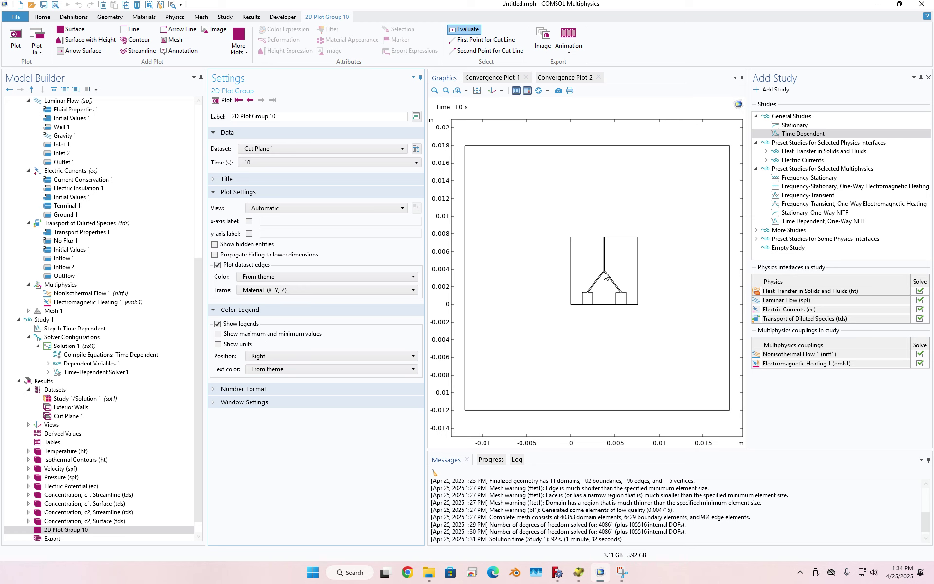
Add a Surface plot to the new 2D plot group, with the view framed on the chip body.
left_click(457, 90)
left_click_drag(575, 234, 642, 310)
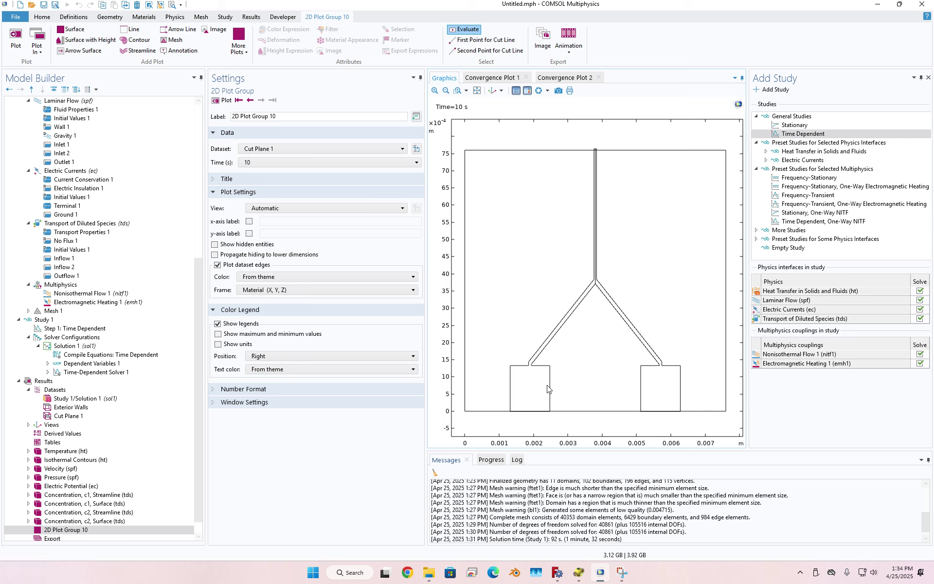
left_click(238, 51)
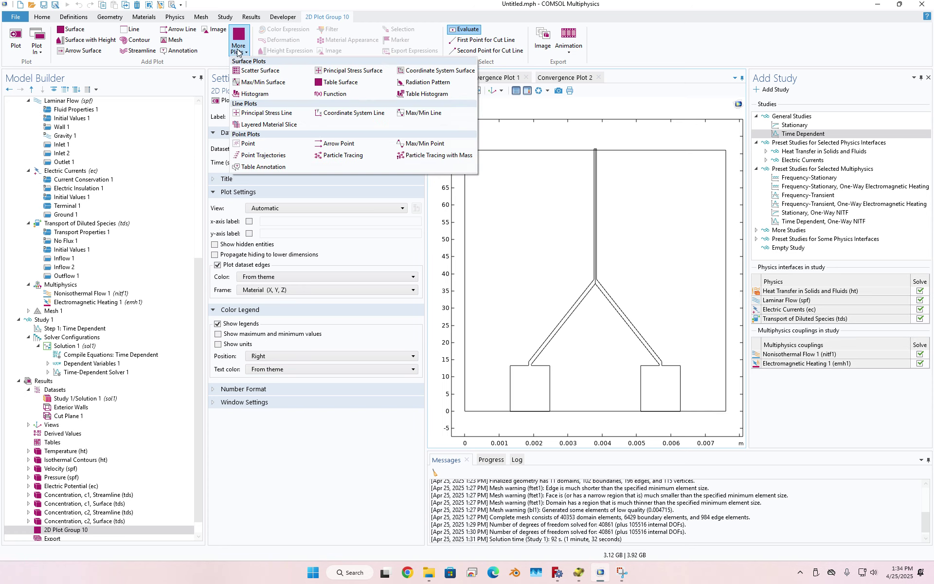
left_click(71, 29)
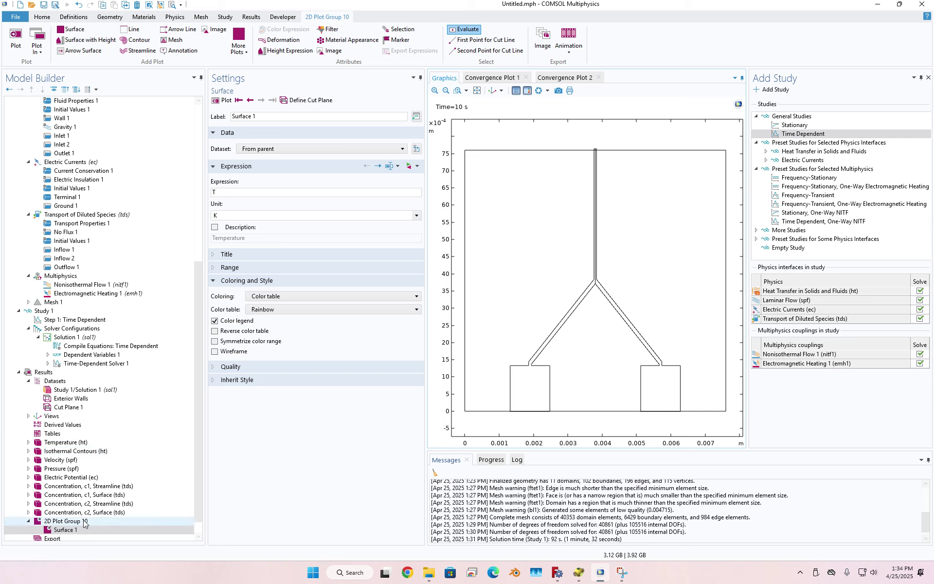
double_click(235, 193)
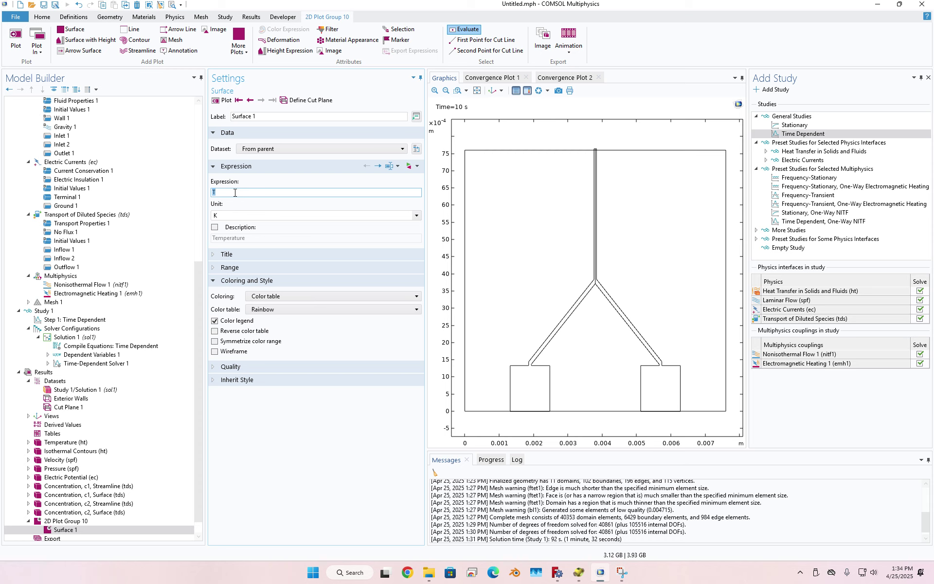
type("u")
double_click(273, 194)
type("c")
key("BackSpace")
key("BackSpace")
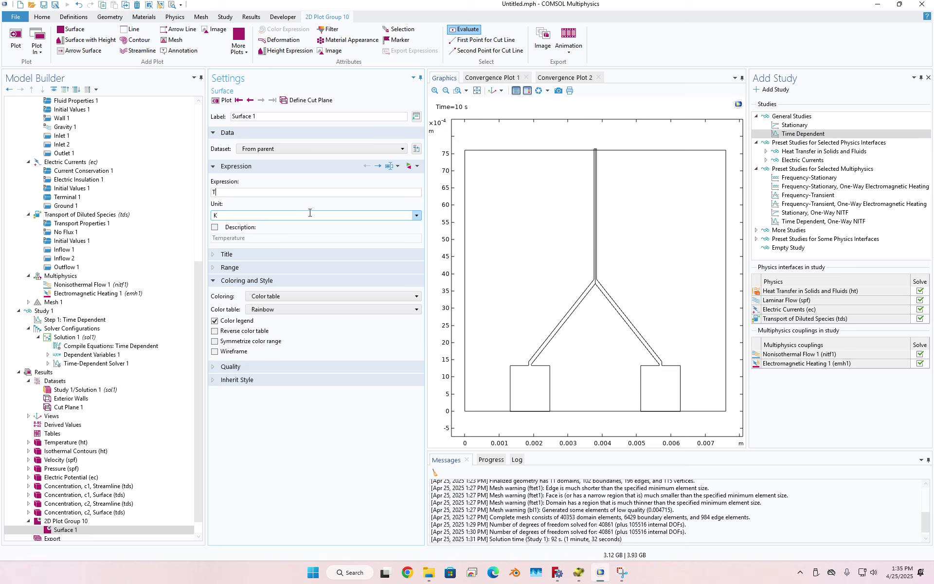
Plot the temperature surface with expression T on the cut plane and examine the area around the channel junction.
left_click(223, 100)
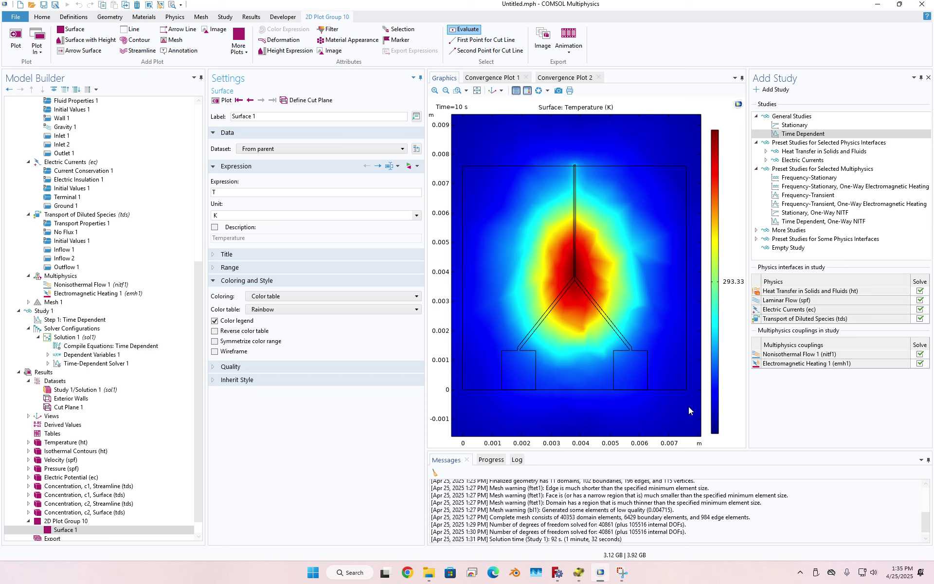
left_click(249, 369)
left_click(241, 368)
left_click(65, 521)
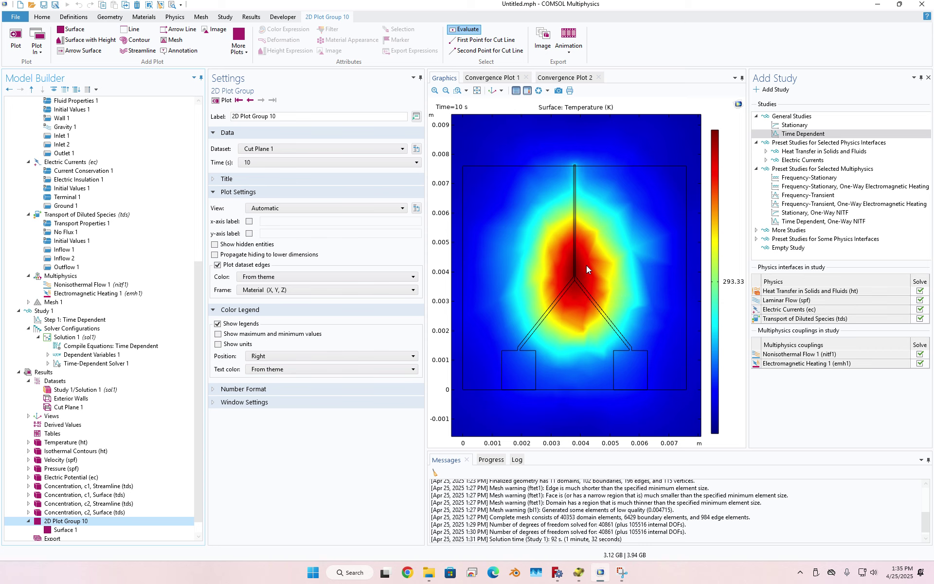
left_click(436, 91)
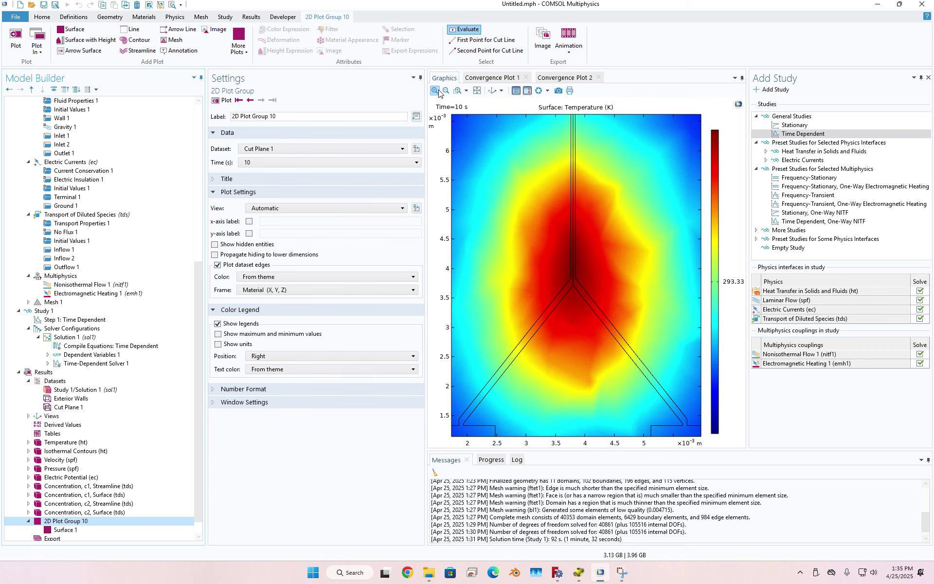
left_click(446, 91)
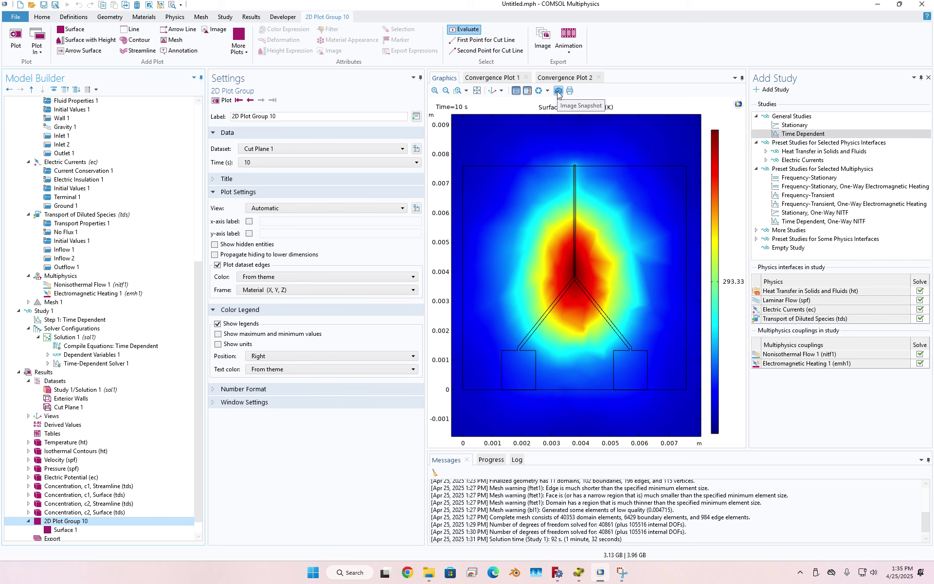
Plot the cut-plane temperature at 9.6 s and then at 1.5 s to compare the heat distribution over time.
left_click(278, 162)
left_click(272, 303)
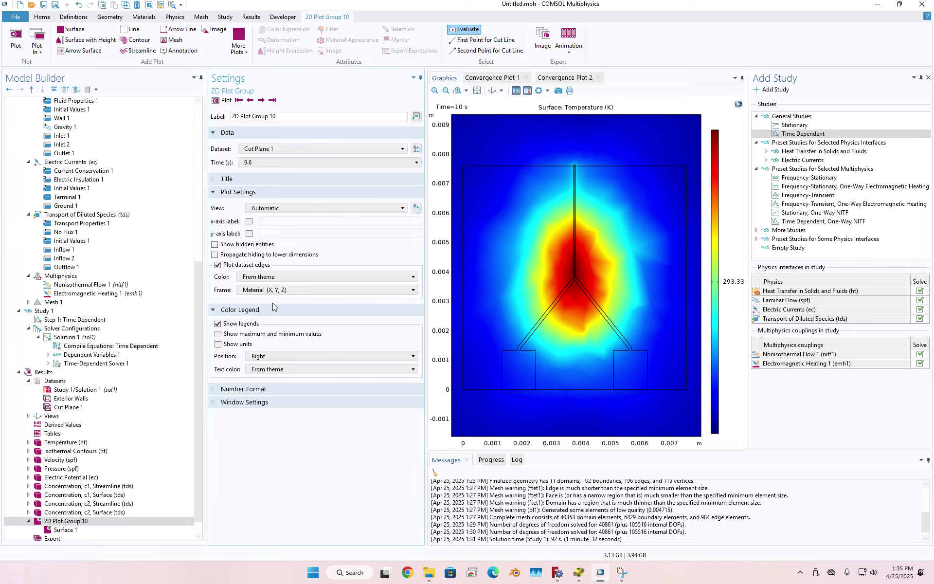
left_click(223, 100)
left_click(298, 162)
scroll(290, 223, "up", 12)
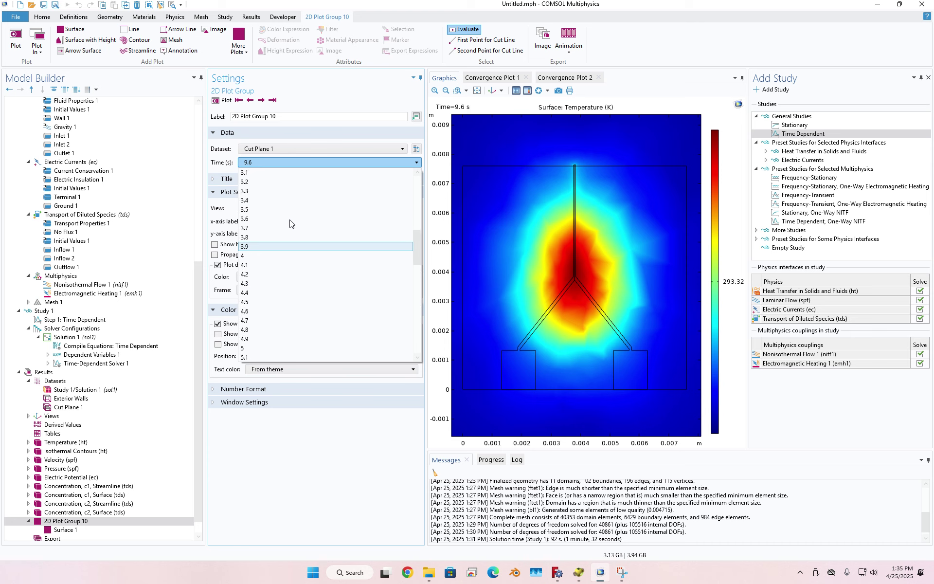
left_click(290, 223)
left_click(223, 100)
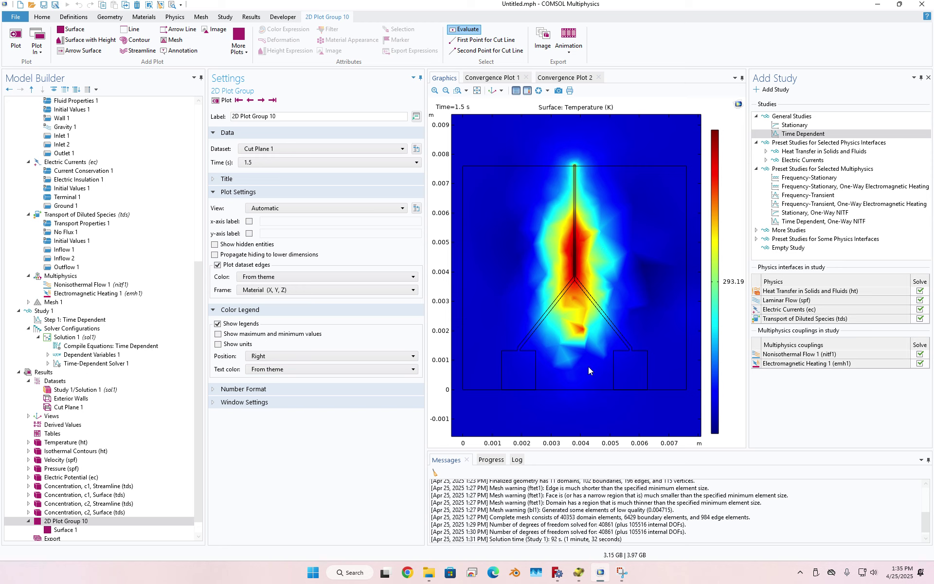
Set the 2D plot group's time to 10 s and replot the cut-plane temperature.
left_click(337, 164)
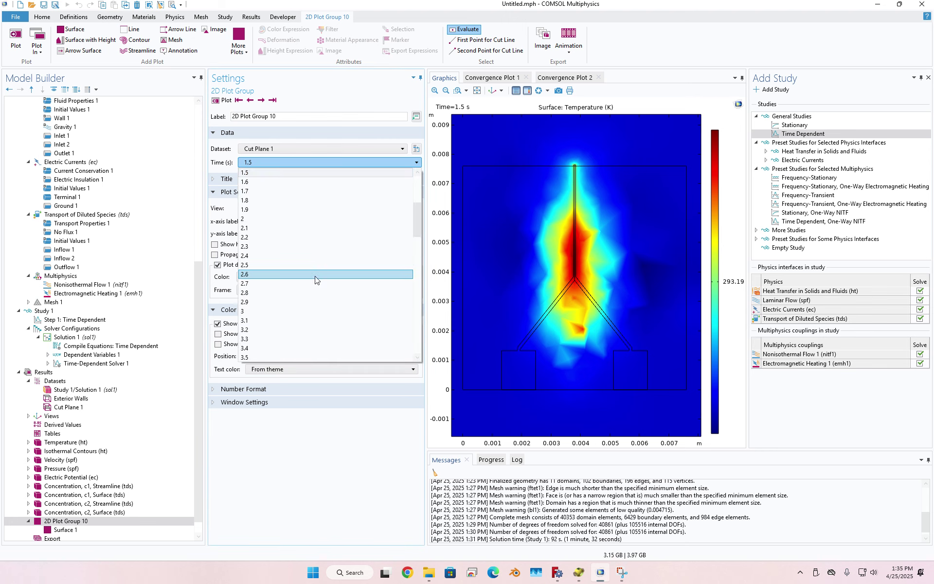
scroll(314, 292, "down", 5)
scroll(308, 327, "down", 15)
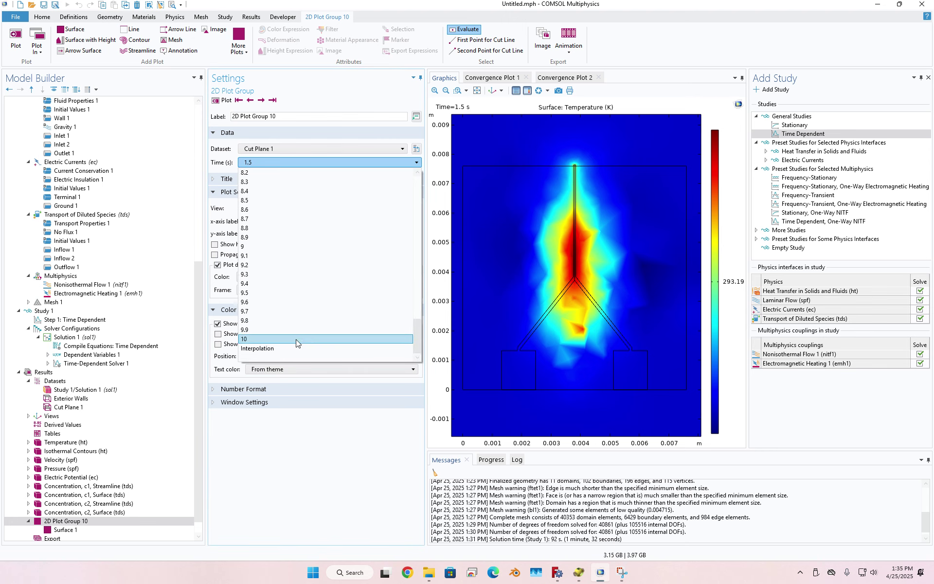
left_click(296, 339)
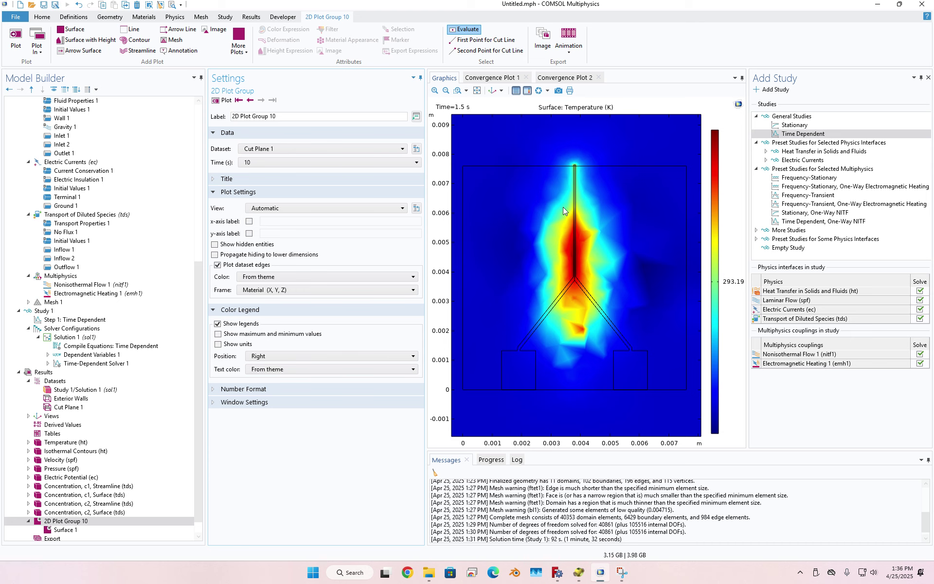
left_click(224, 100)
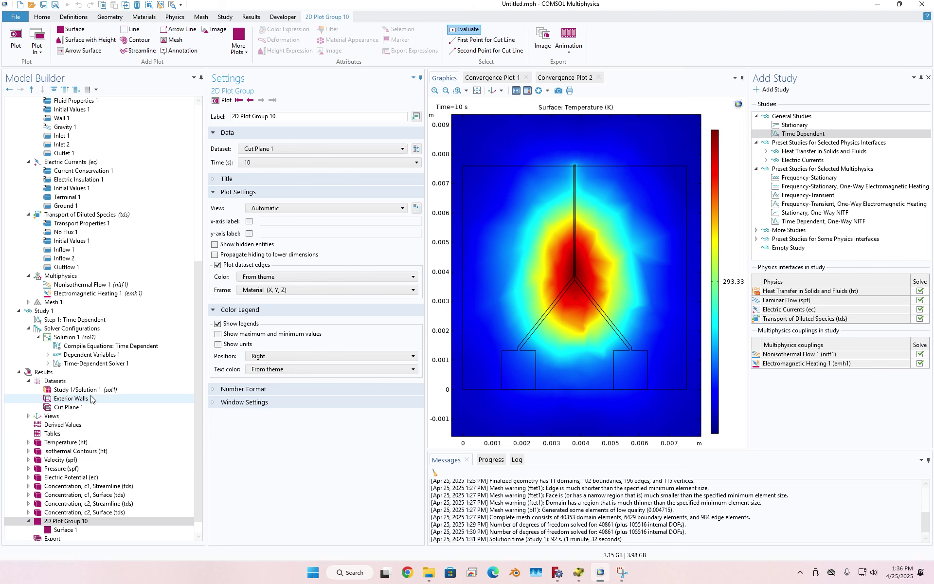
Add a Cut Line 2D dataset and base it on the Cut Plane 1 dataset.
left_click(68, 383)
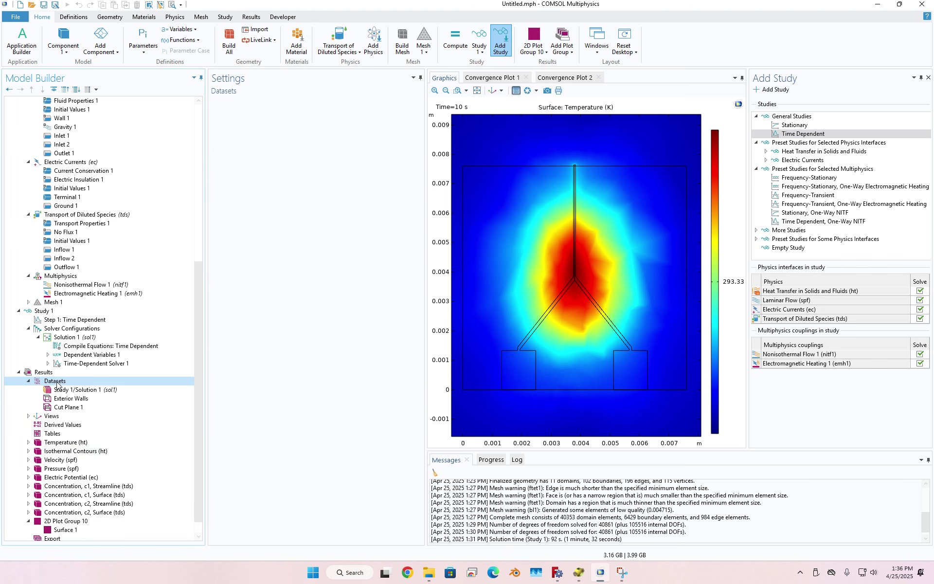
right_click(56, 384)
left_click(46, 407)
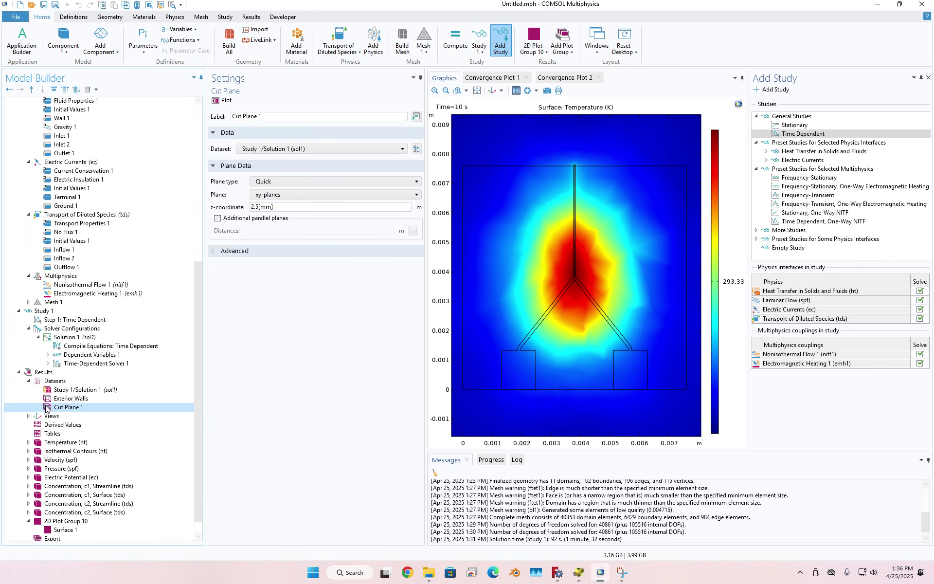
right_click(46, 408)
left_click(42, 383)
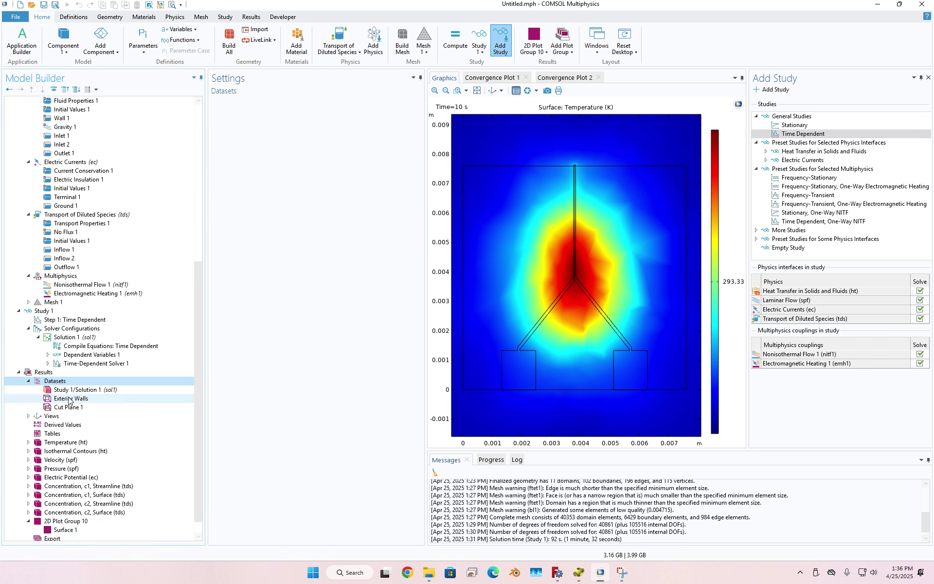
right_click(67, 385)
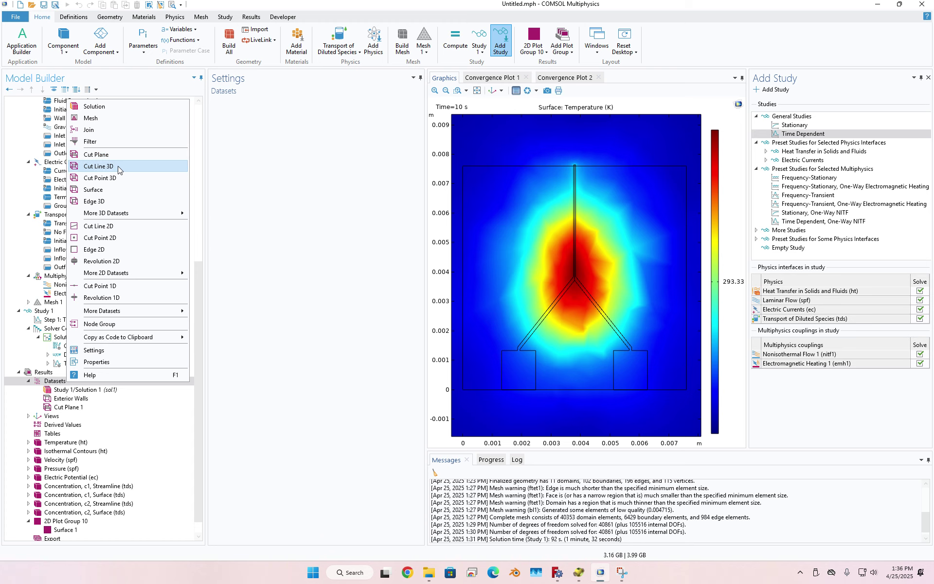
left_click(120, 228)
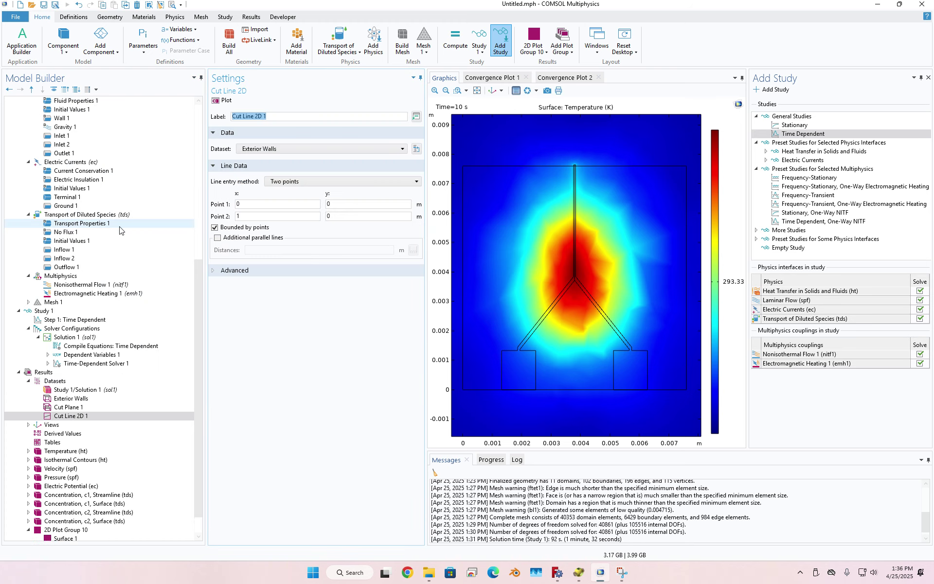
left_click(291, 149)
left_click(286, 177)
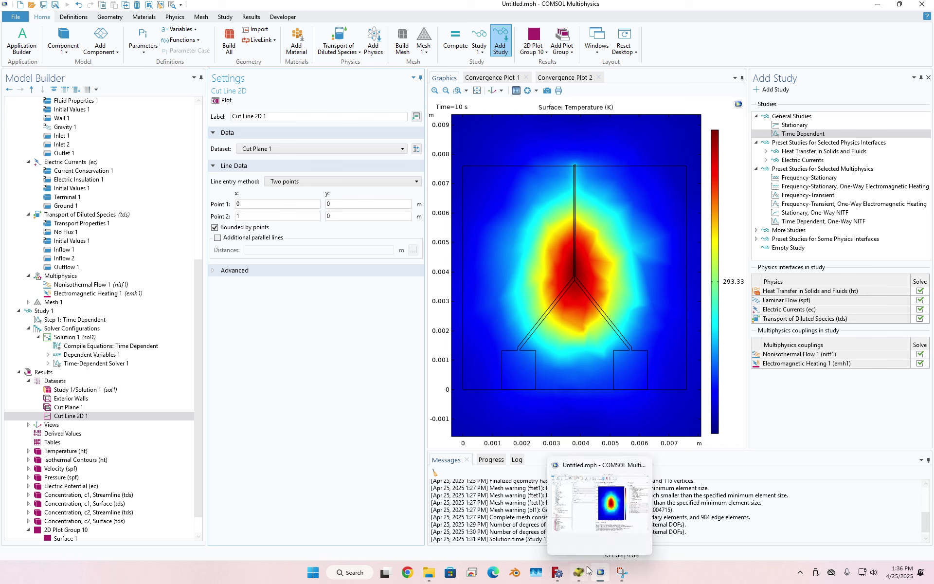
Switch to OpenSCAD to check the chip body dimensions in the console, and return to COMSOL.
mouse_move(578, 572)
mouse_move(584, 540)
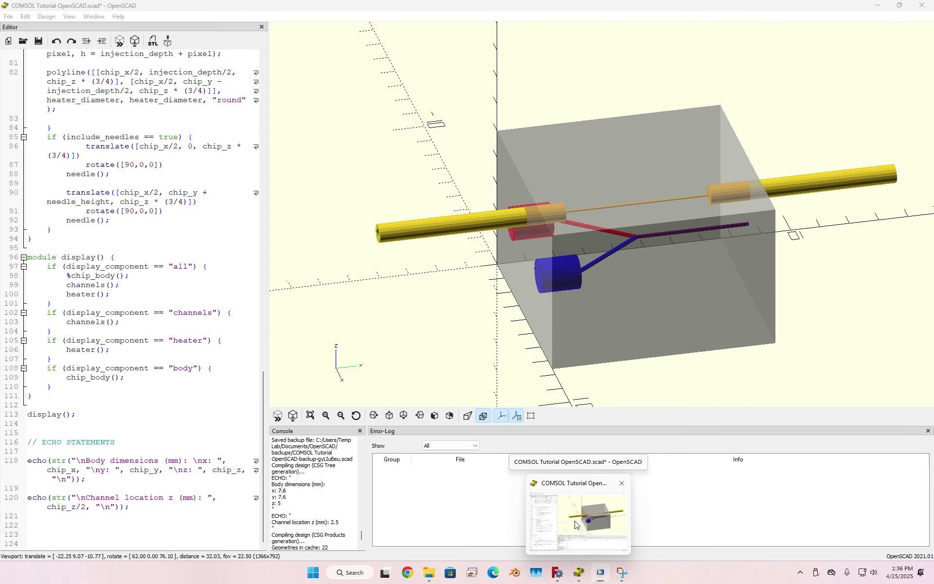
left_click(575, 524)
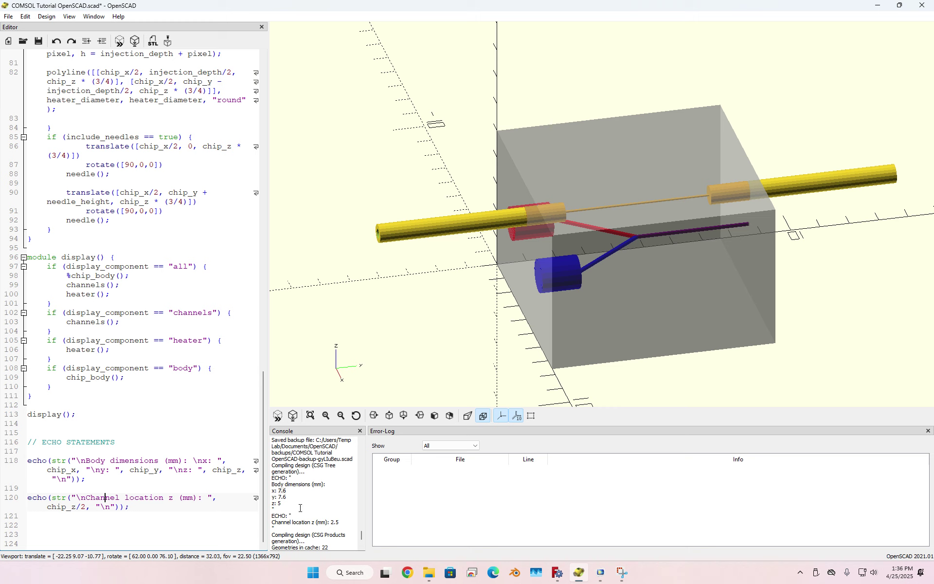
mouse_move(601, 578)
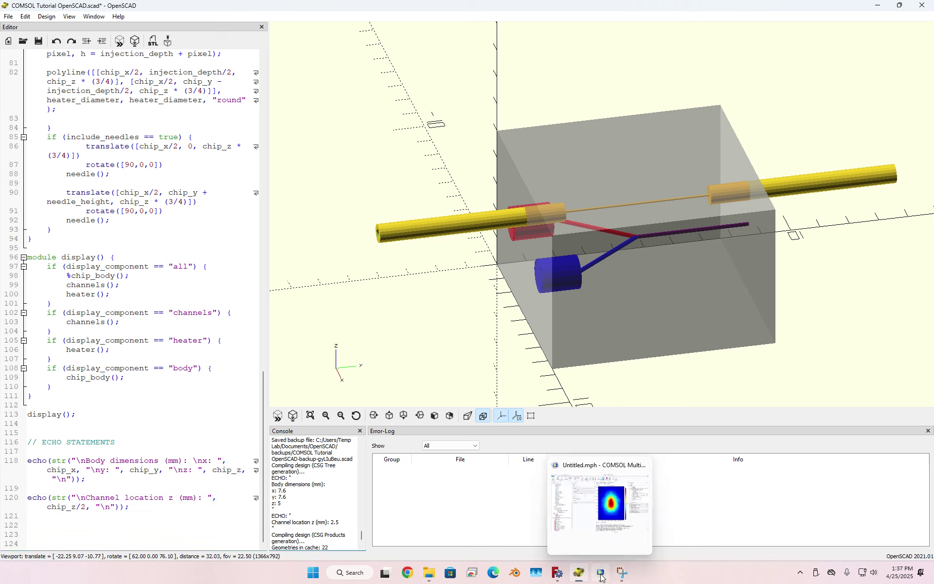
left_click(598, 514)
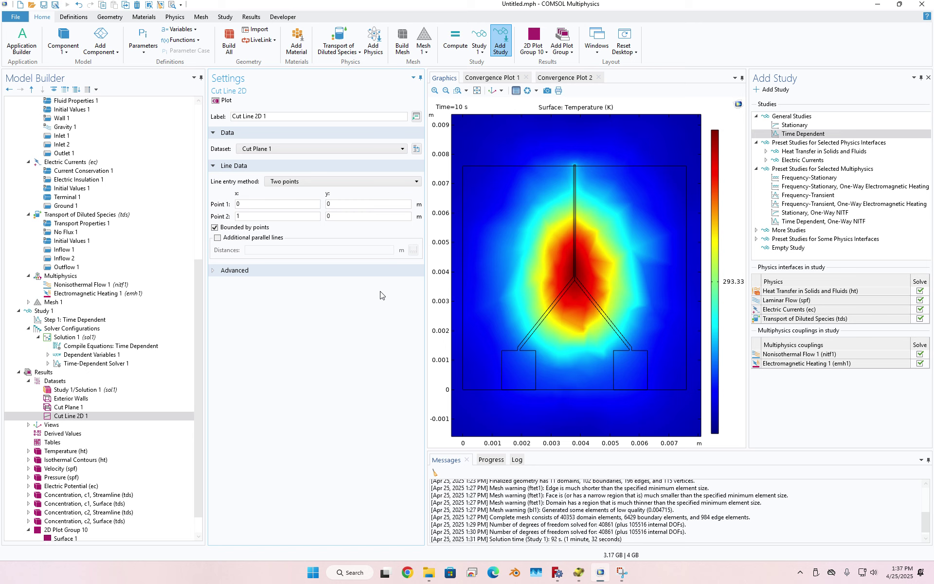
Set both the x and y coordinates of the cut line's Point 1 to (7.6/2)[mm].
double_click(273, 204)
type("(7.6/2)[mm]")
left_click_drag(275, 208, 222, 211)
key("ctrl+c")
double_click(358, 205)
key("ctrl+v")
Set the cut line's Point 2 to x (7.6/2)[mm] and y 7.6[mm], and plot the line.
left_click(317, 214)
double_click(291, 216)
left_click(351, 217)
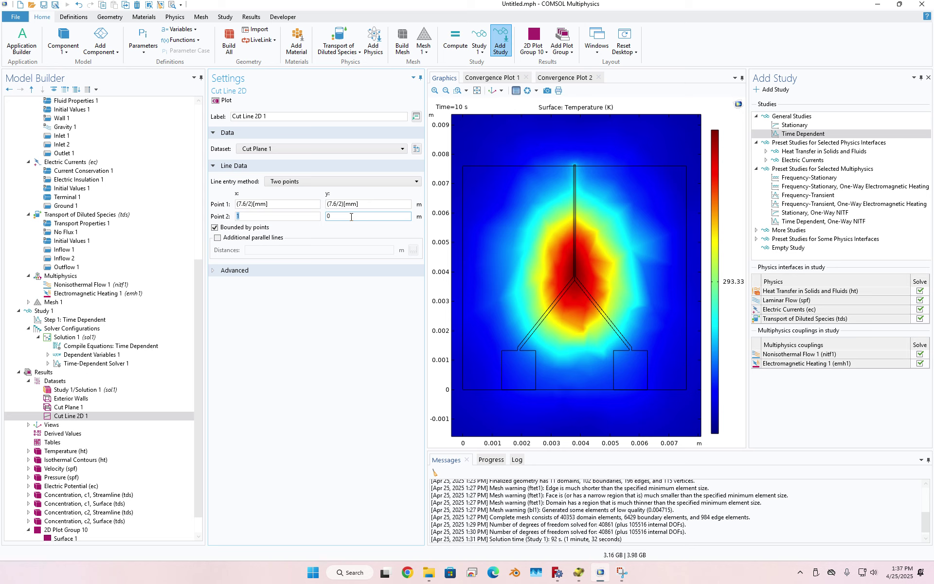
double_click(351, 217)
double_click(282, 217)
key("ctrl+v")
double_click(356, 215)
type("7.6[mm]")
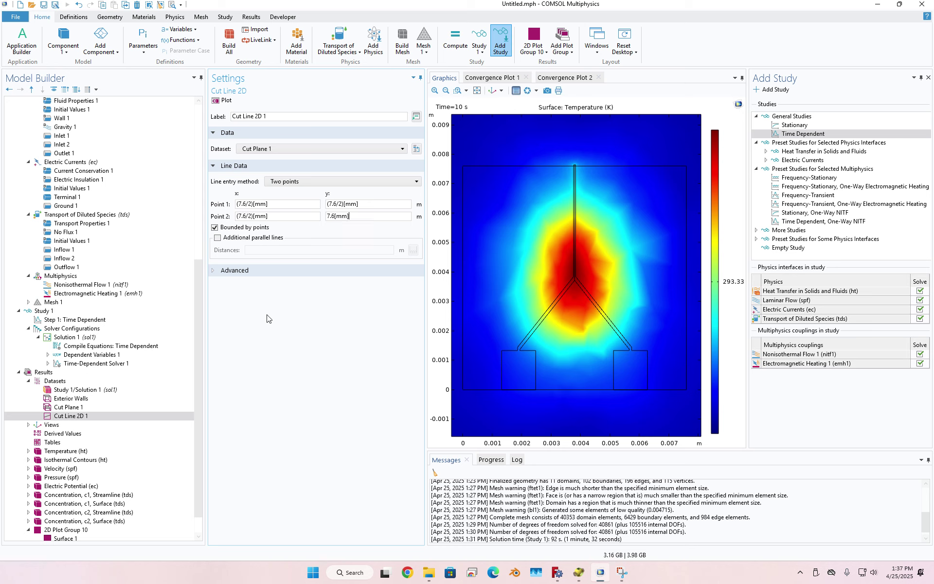
left_click(223, 101)
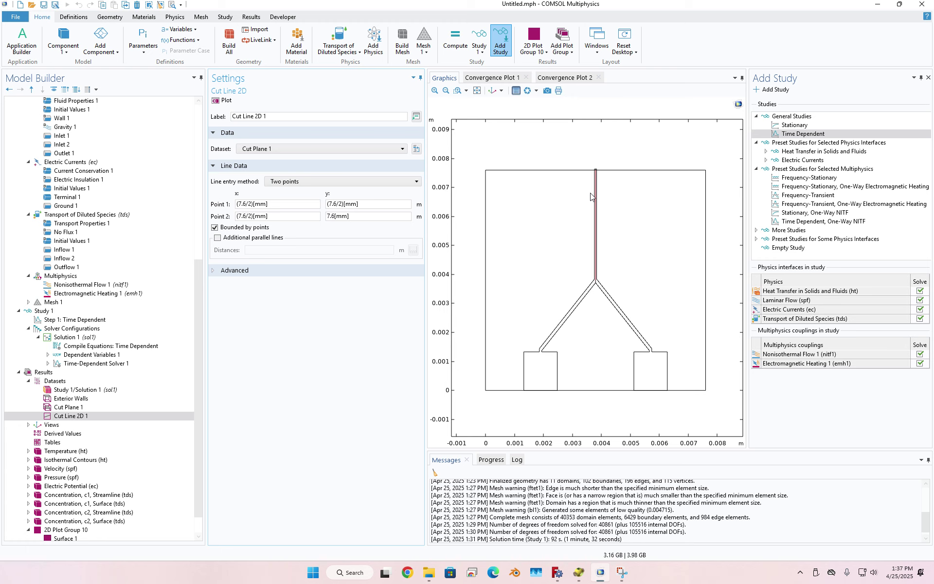
Create a 1D plot group and add a Line Graph to it.
left_click(100, 408)
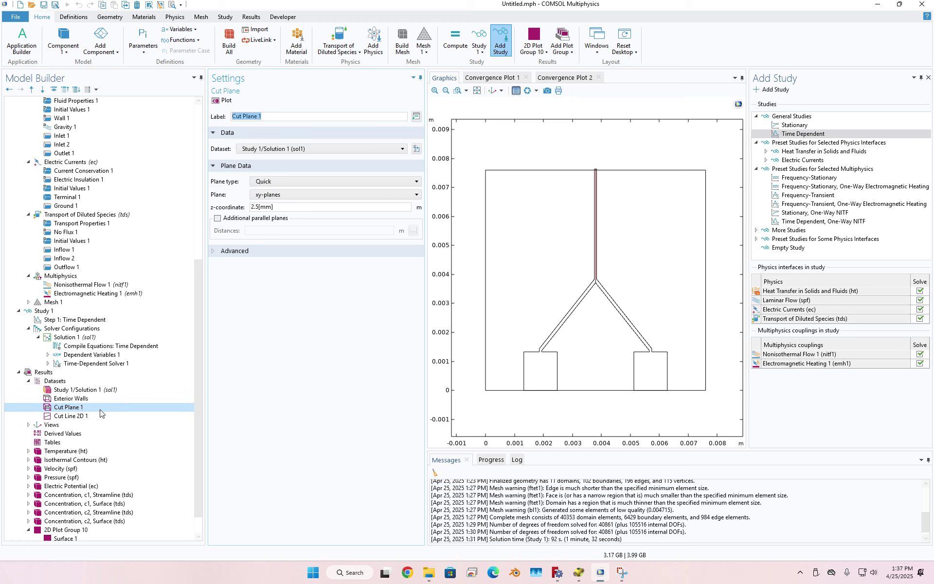
scroll(91, 468, "down", 1)
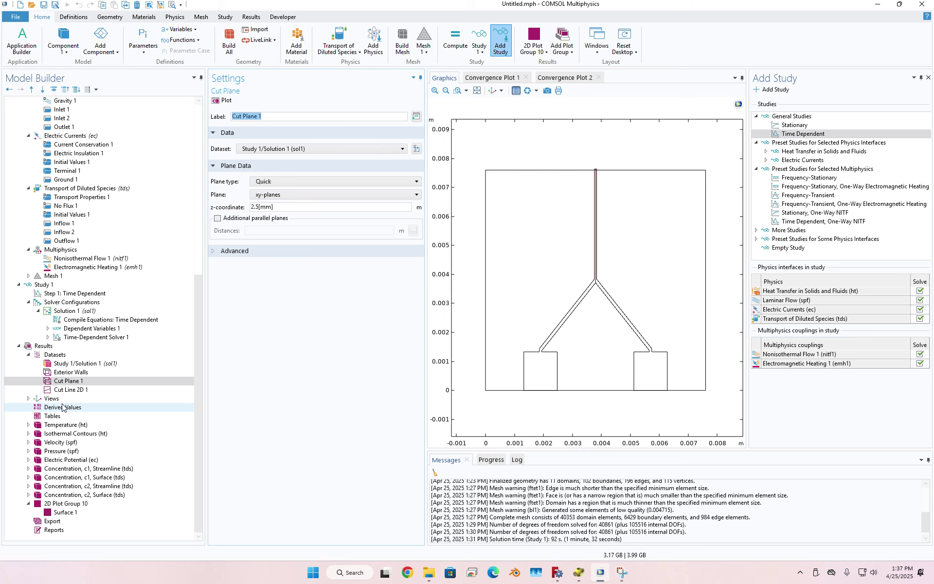
left_click(249, 17)
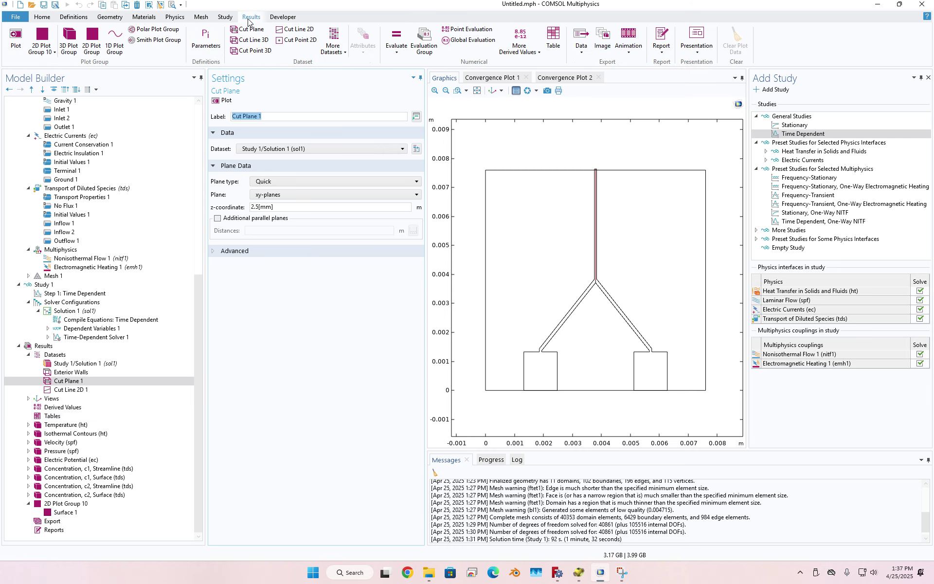
left_click(110, 53)
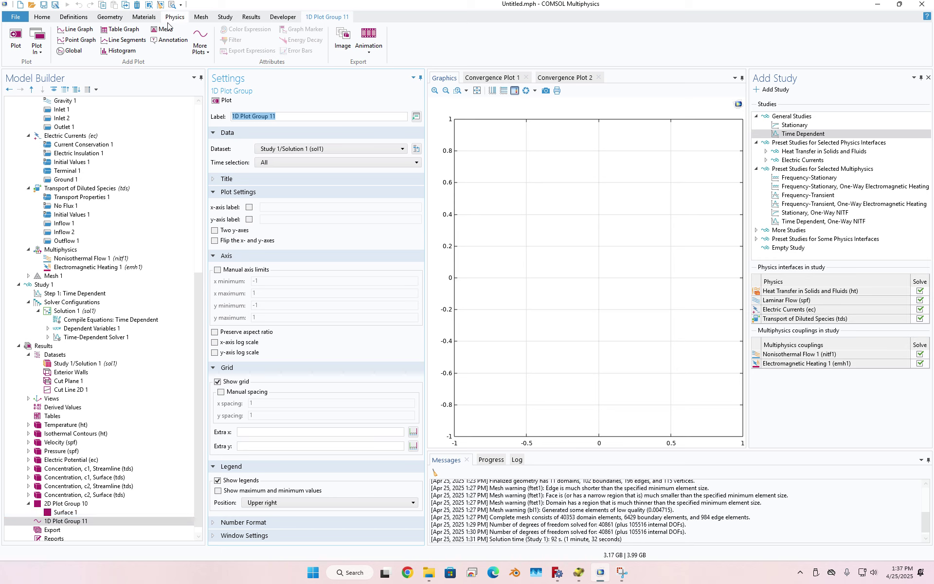
left_click(75, 29)
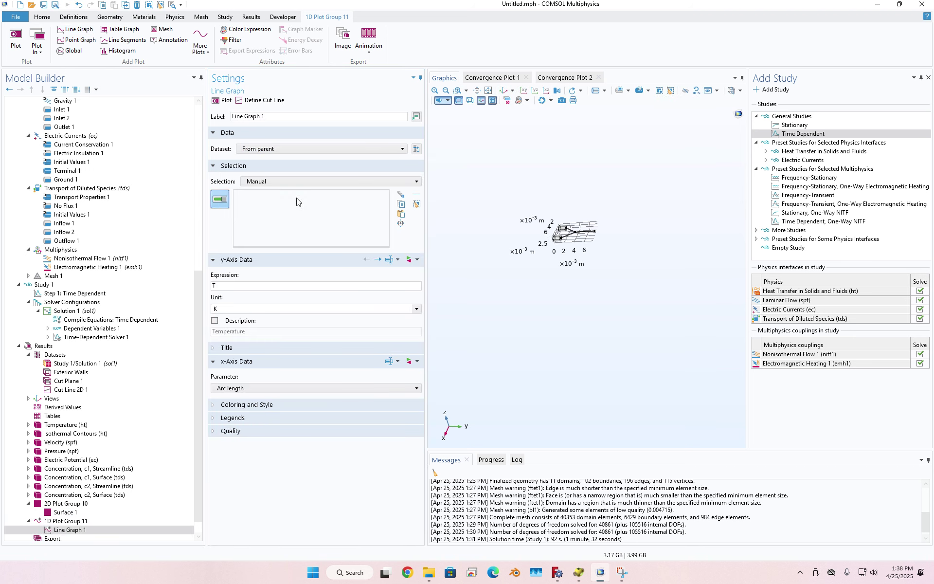
Set the line graph's dataset to Cut Line 2D 1 and plot temperature T against arc length.
left_click(287, 151)
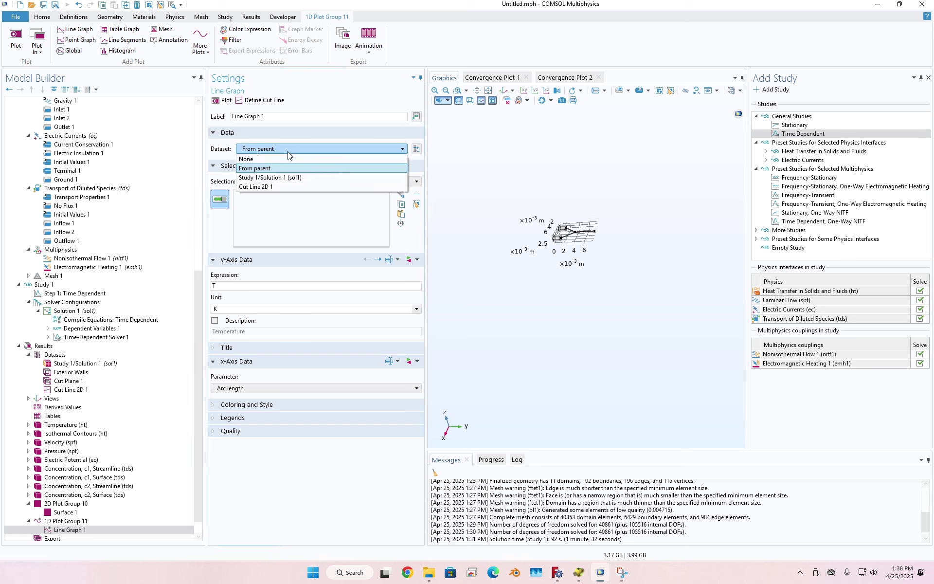
left_click(281, 186)
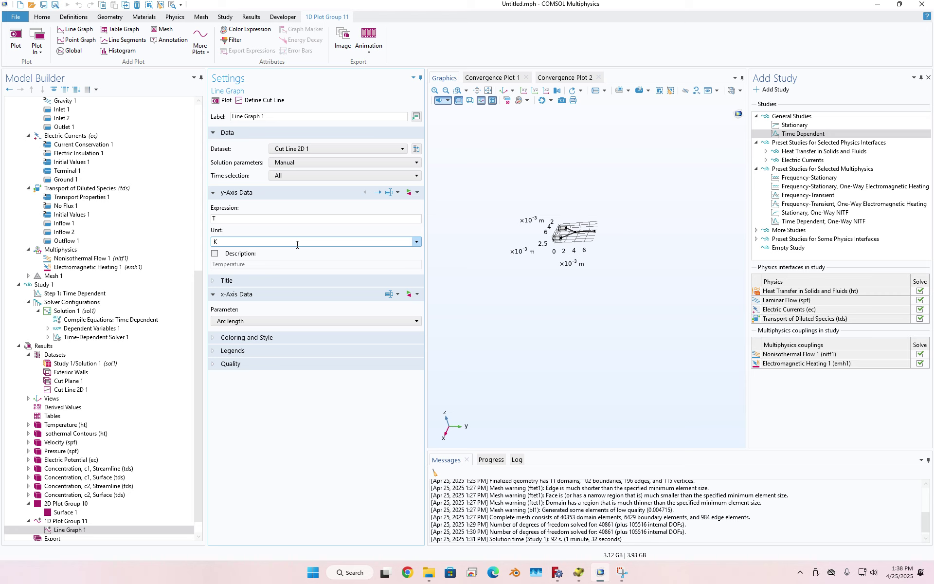
left_click(240, 219)
left_click(221, 101)
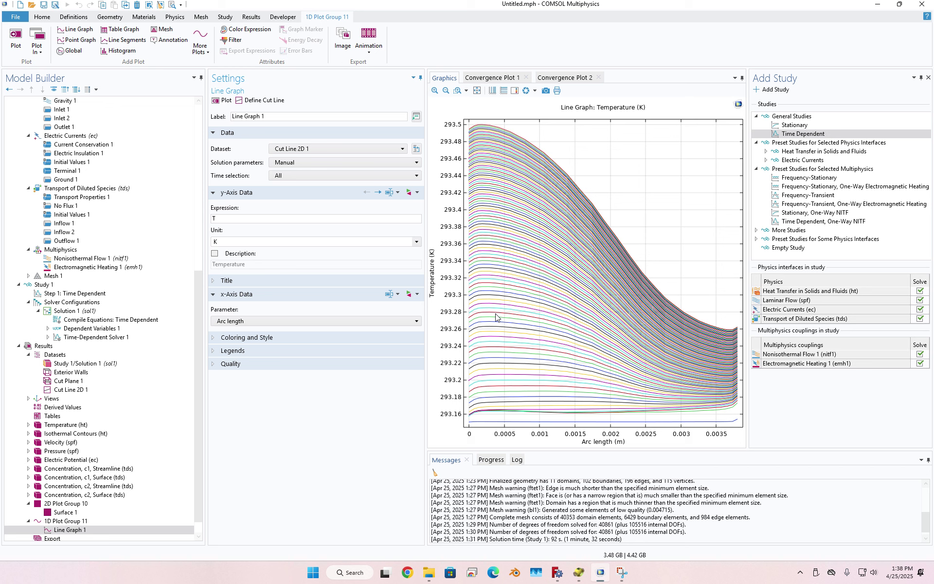
Set the 1D plot group's time selection to Interpolated with a time of 10 s and plot it.
left_click(93, 522)
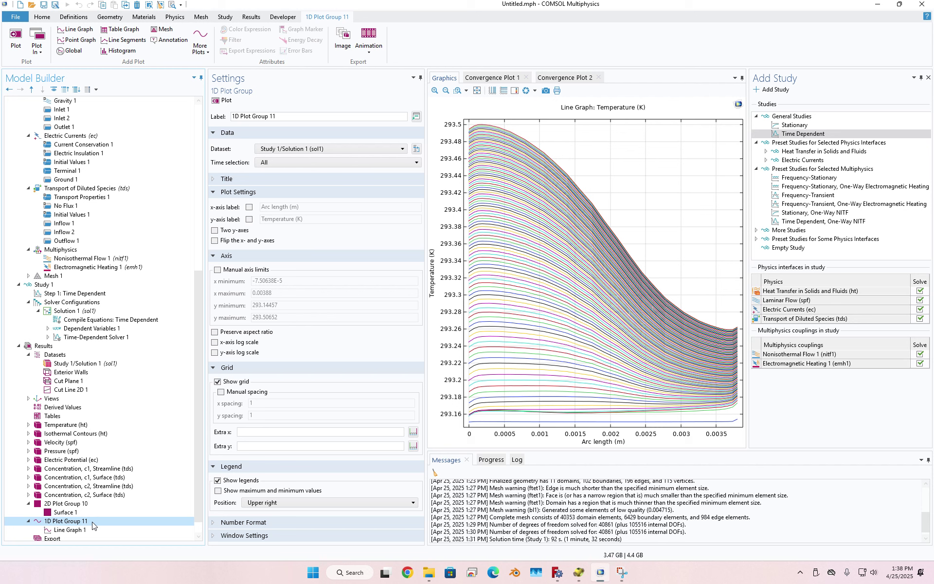
left_click(284, 164)
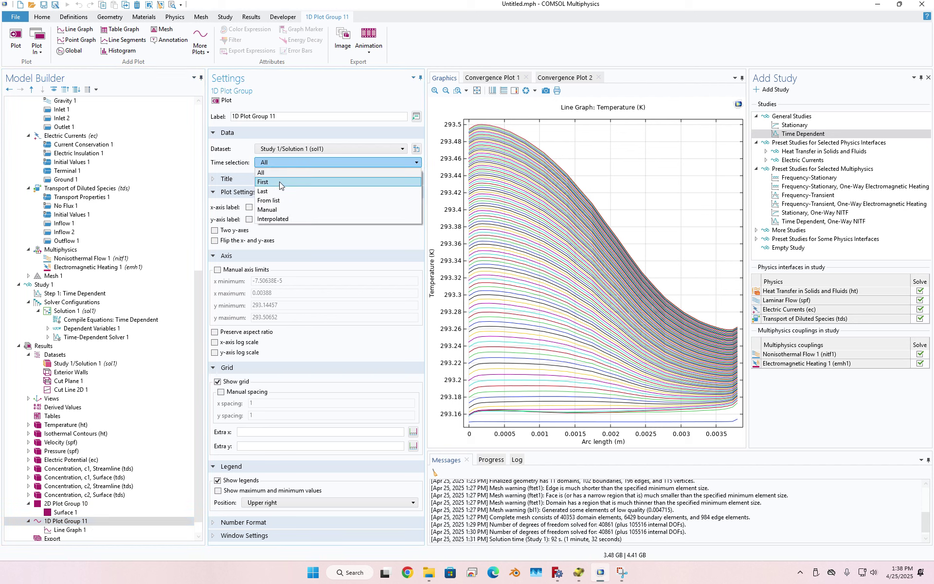
left_click(275, 209)
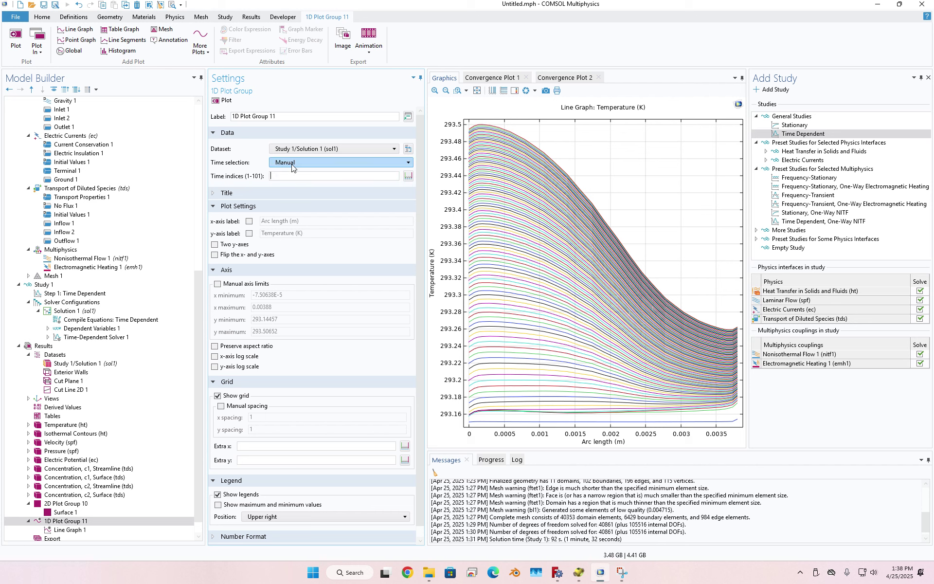
left_click(292, 166)
left_click(297, 219)
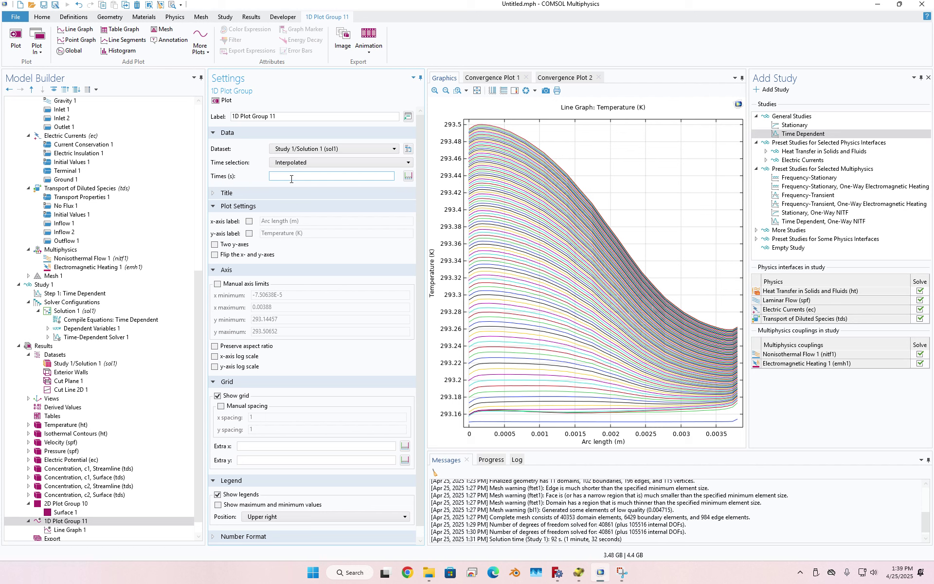
type("10")
left_click(216, 101)
Set the line graph's own time selection to Interpolated with a time of 10 s.
left_click(76, 530)
left_click(341, 176)
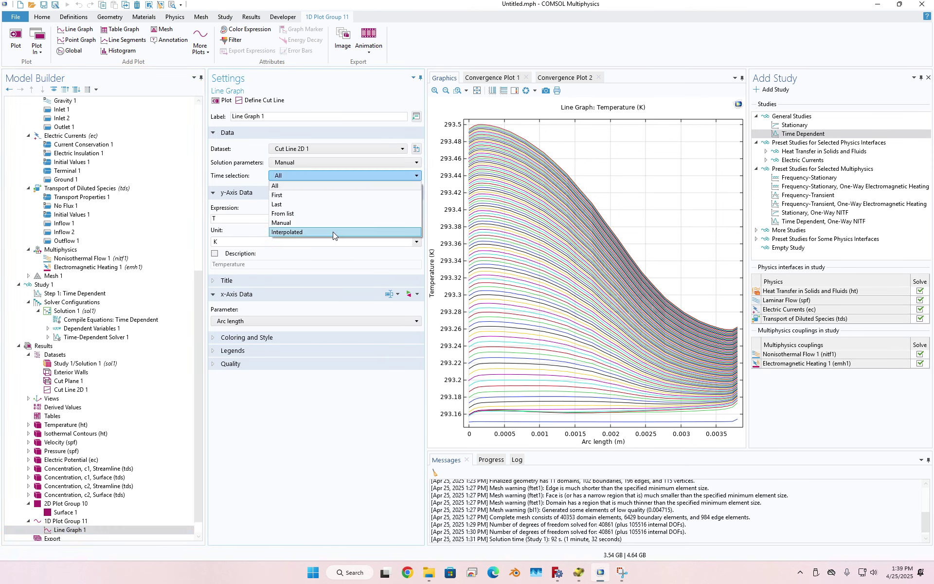
left_click(332, 232)
left_click(297, 189)
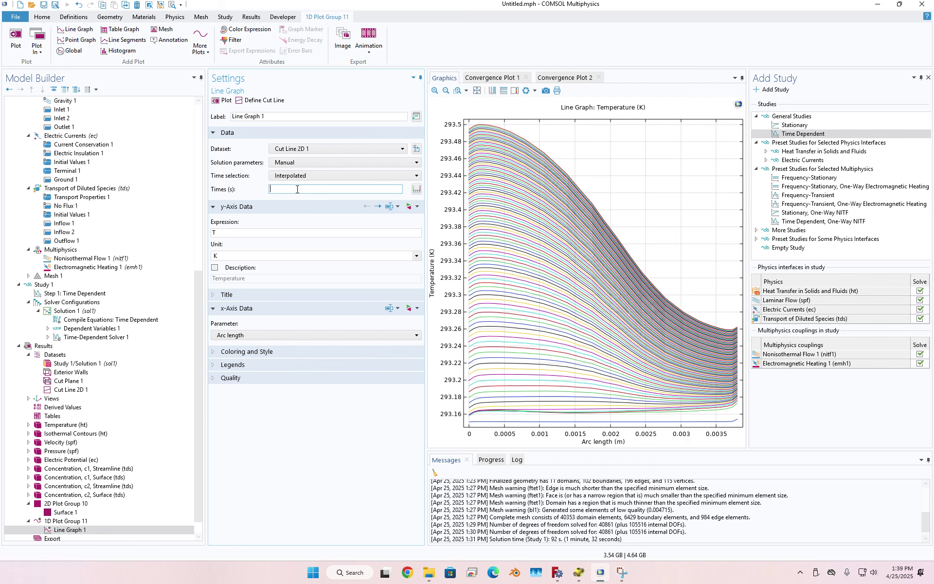
type("10")
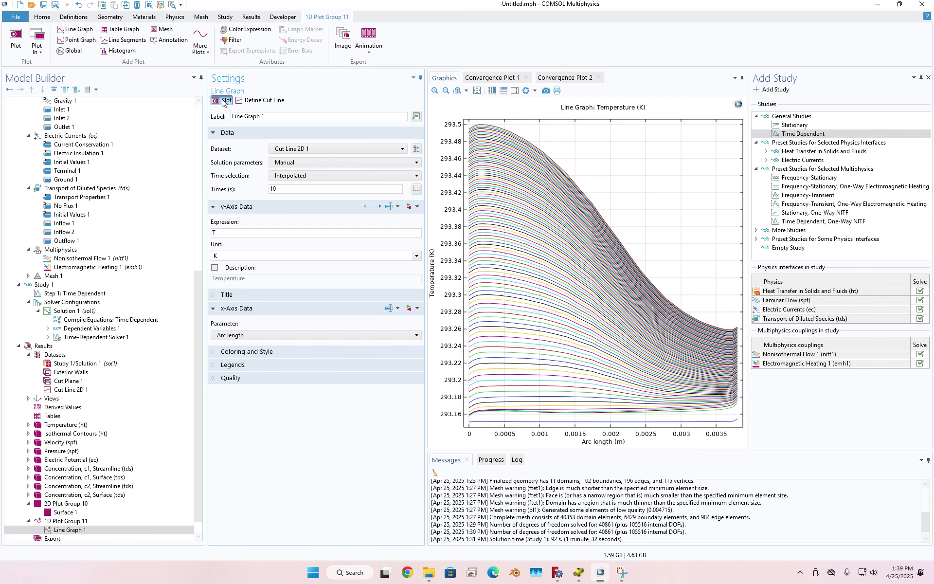
Plot the temperature line graph at 10 s and display Cut Line 2D 1 on the geometry to check its location.
left_click(223, 100)
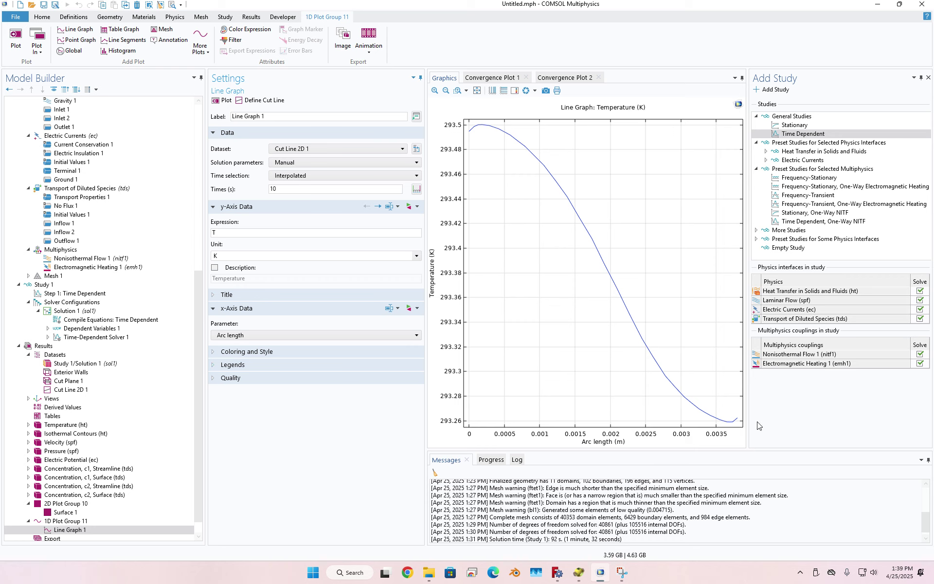
left_click(92, 390)
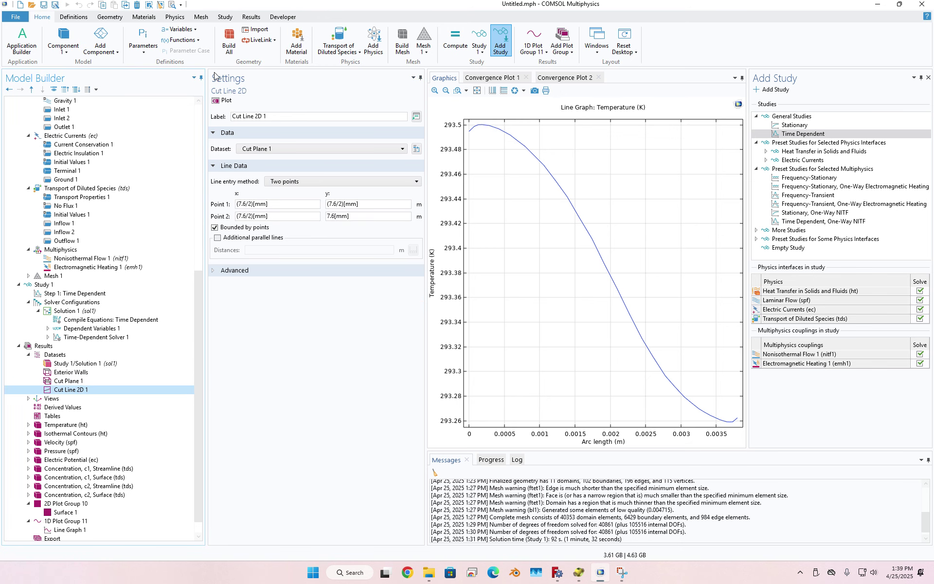
left_click(223, 101)
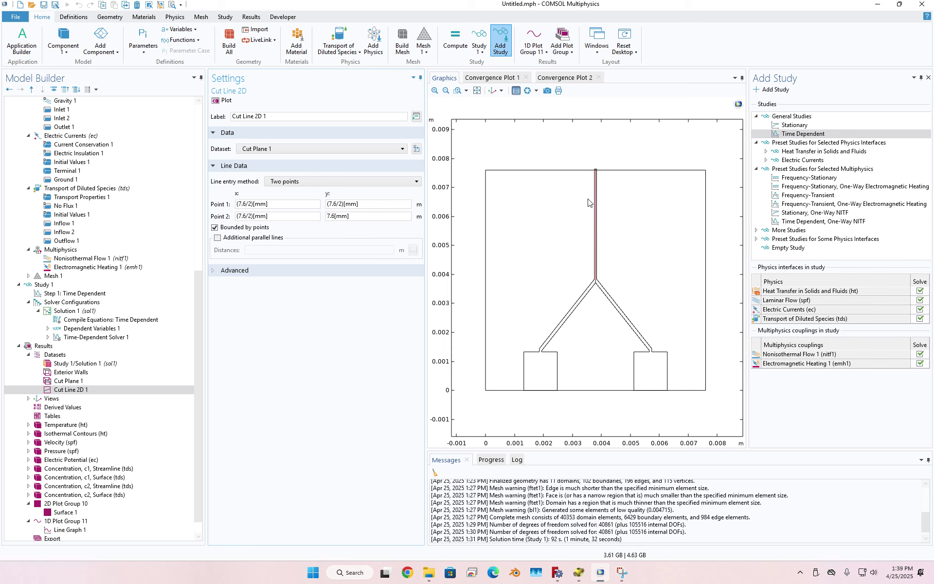
left_click(80, 529)
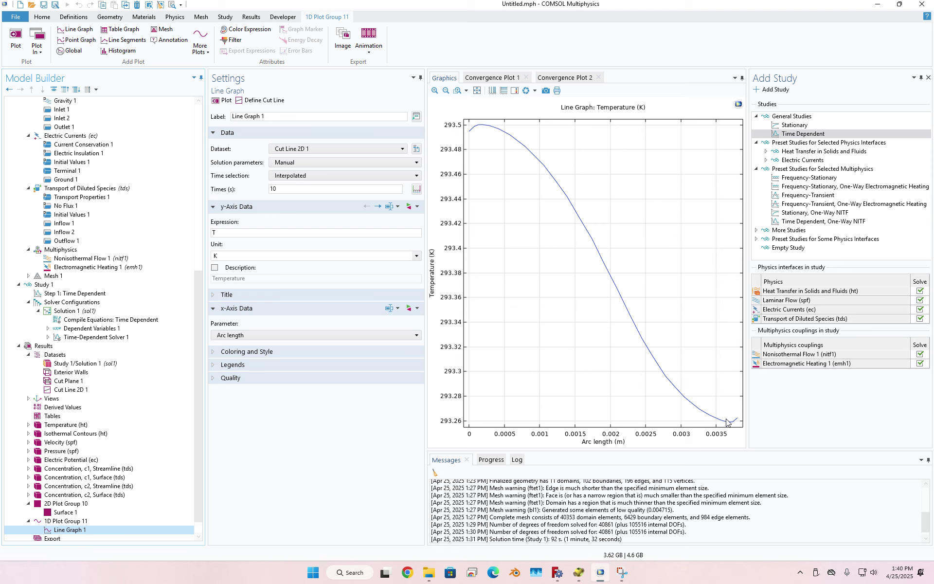
Plot the line graph at 5 s for comparison, and restore its time to 10 s and replot it.
double_click(301, 189)
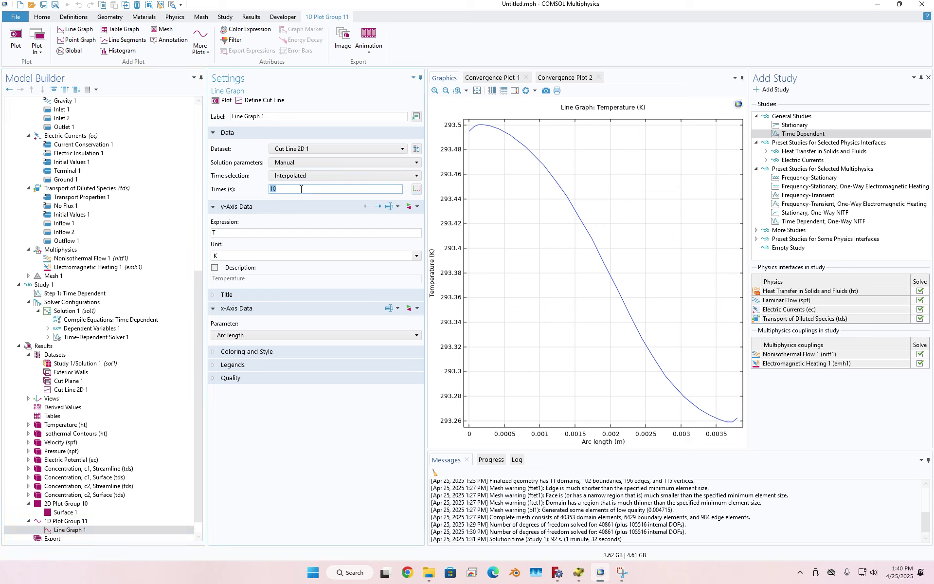
type("5")
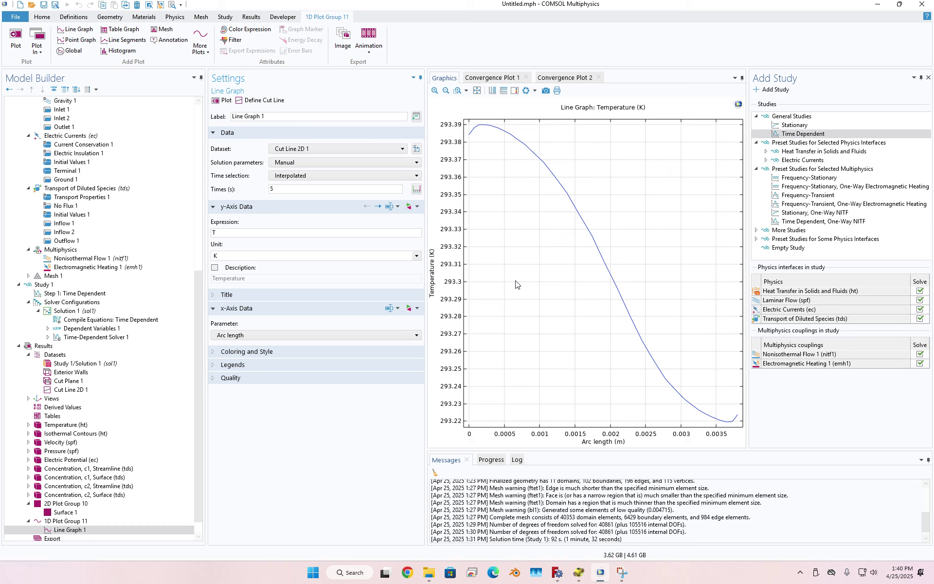
double_click(272, 190)
type("10")
left_click(220, 100)
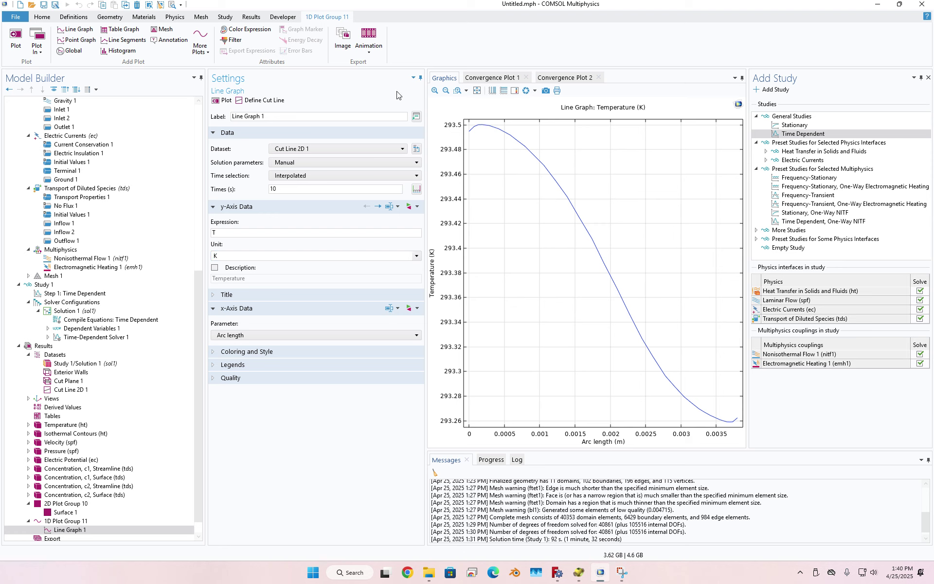
Create a Player animation with 1D Plot Group 11 as its subject and play it.
left_click(368, 56)
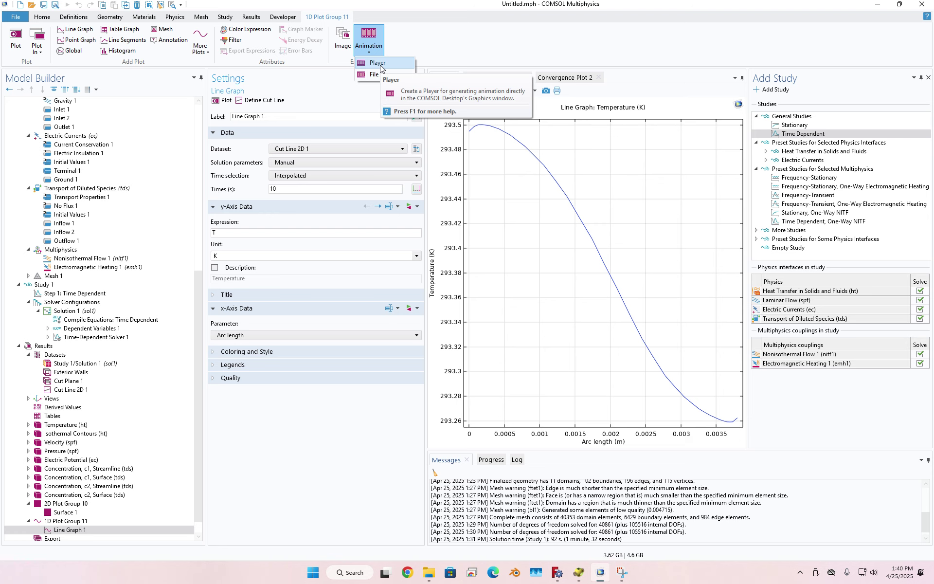
left_click(380, 67)
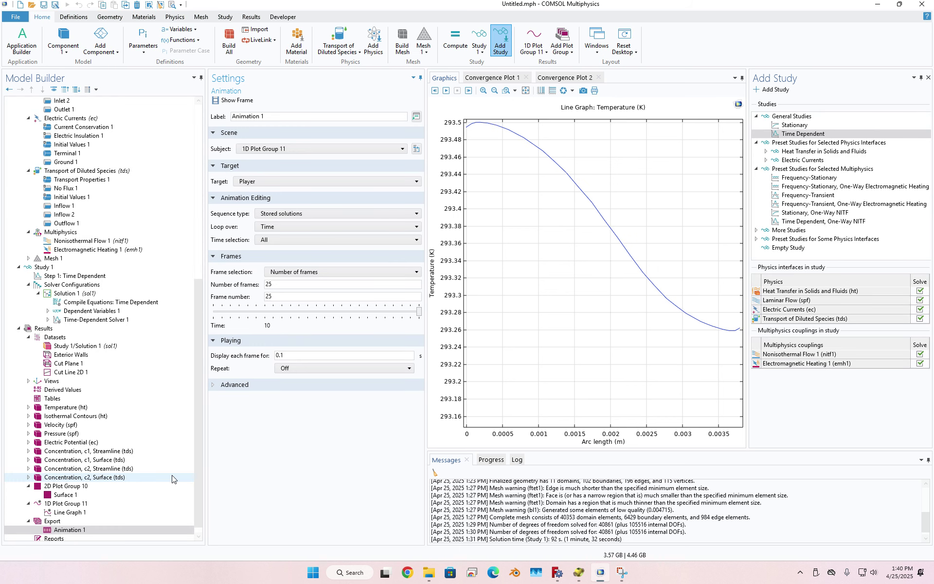
left_click(326, 148)
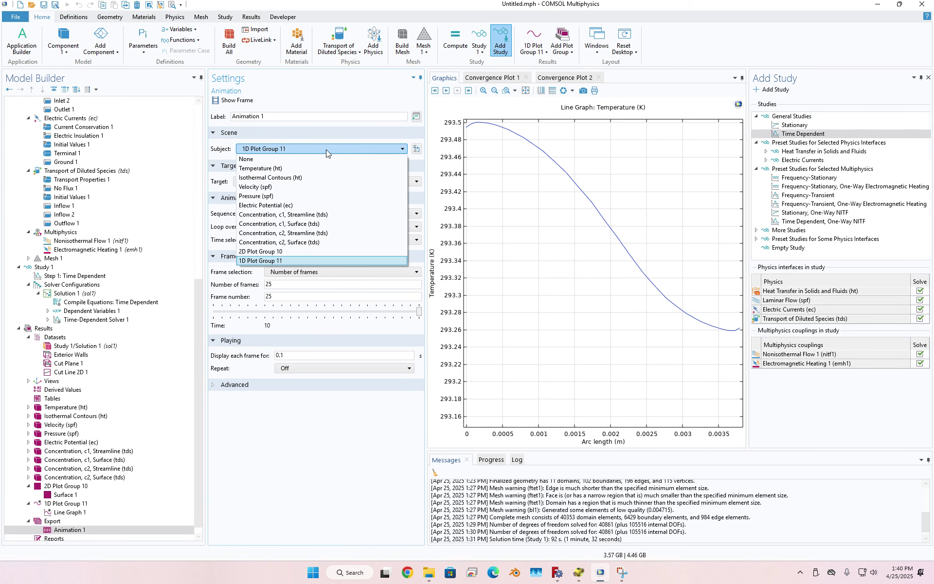
left_click(285, 261)
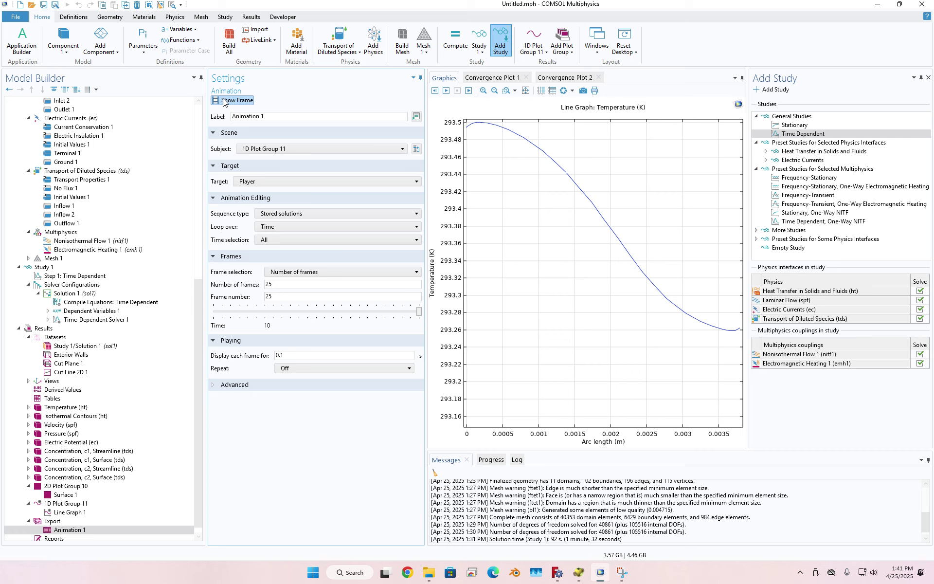
left_click(446, 91)
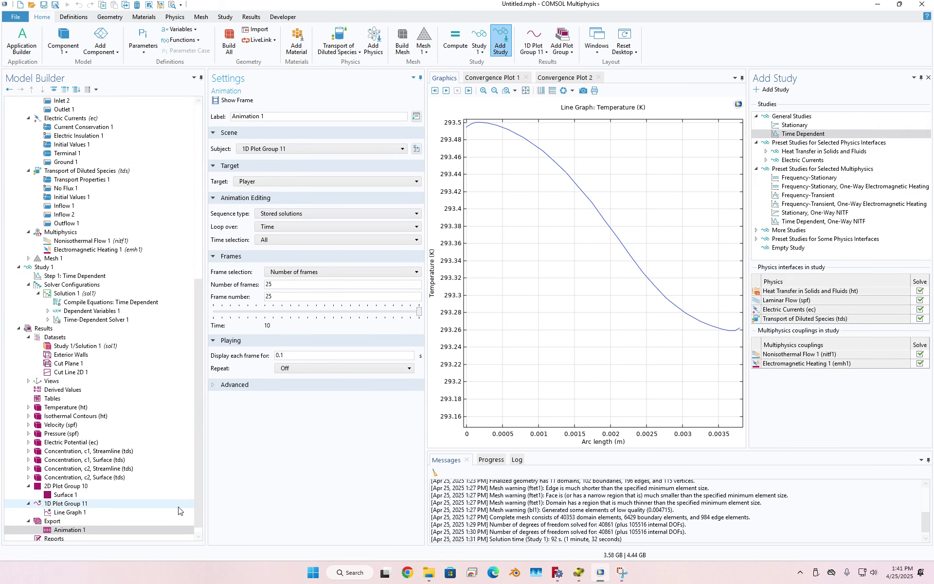
Change the animation's subject to 2D Plot Group 10 and play the surface temperature animation.
left_click(296, 152)
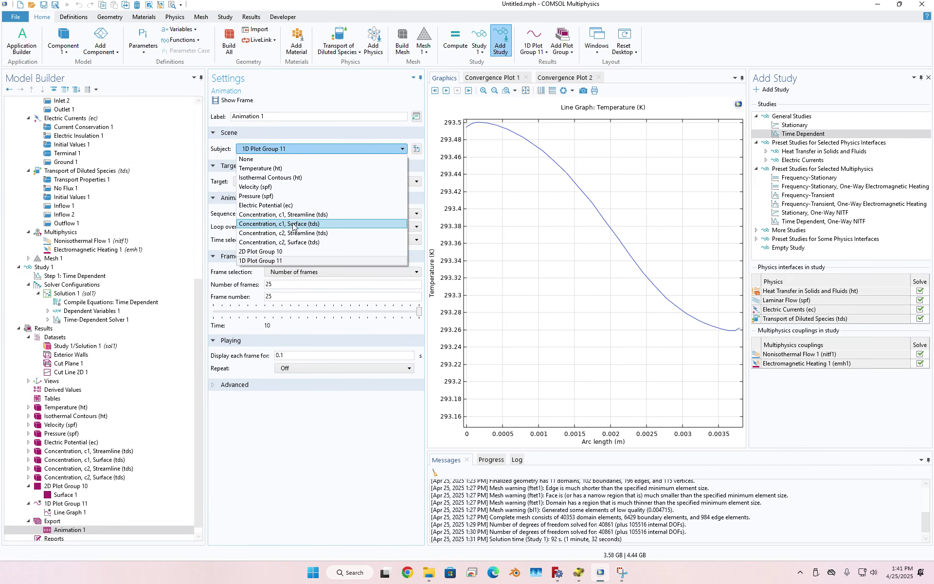
left_click(287, 250)
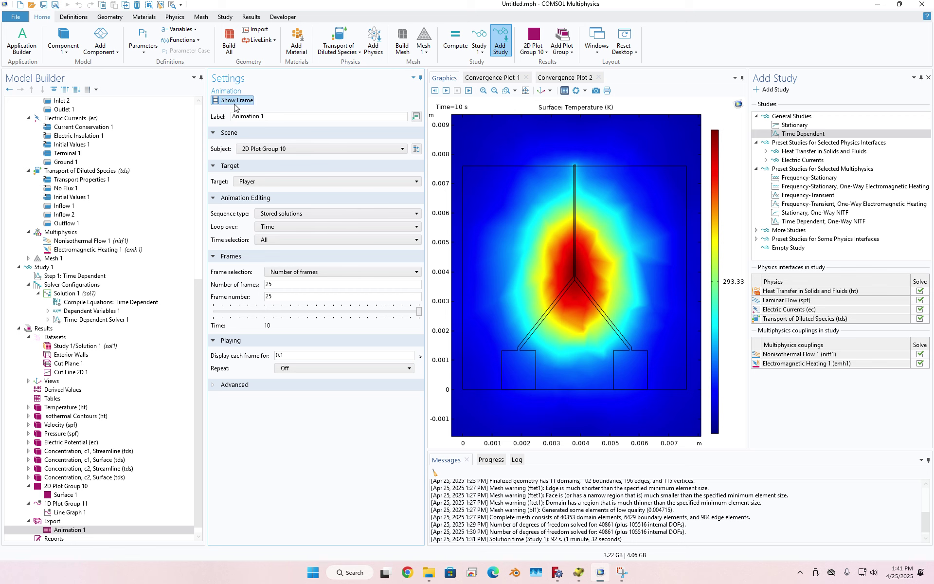
left_click(446, 91)
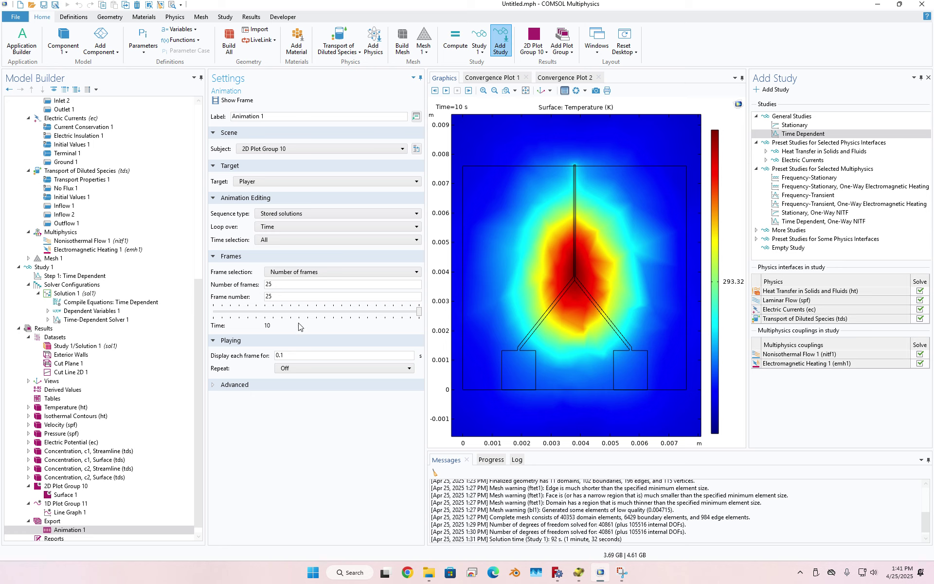
Examine the c1 streamline, c1 surface and c2 streamline concentration plots, and return to the temperature line graph.
left_click(79, 513)
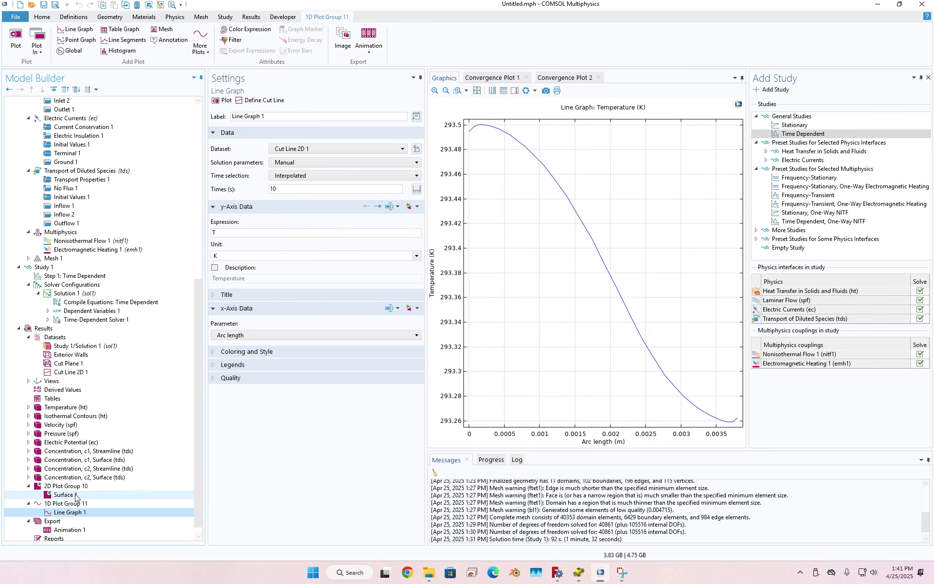
left_click(70, 426)
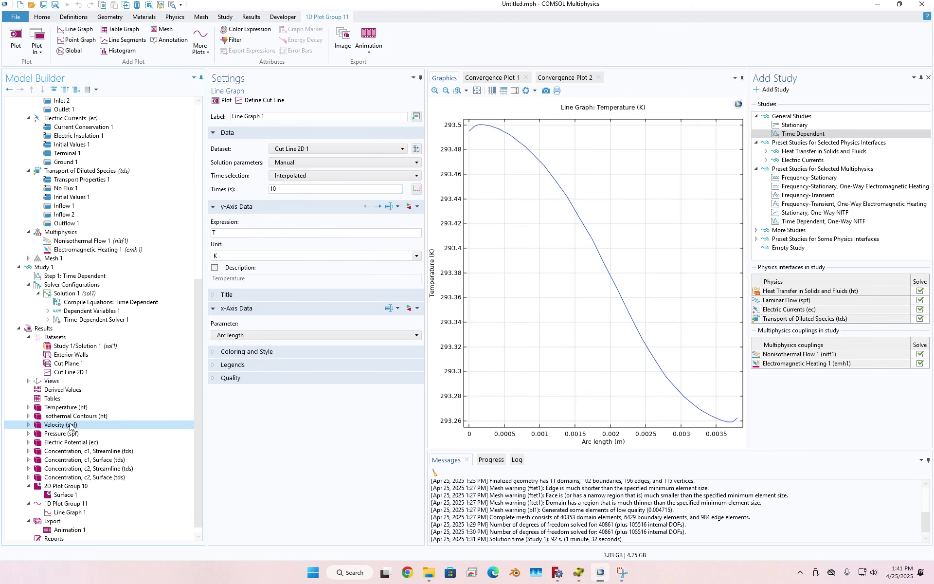
left_click(29, 451)
left_click(43, 459)
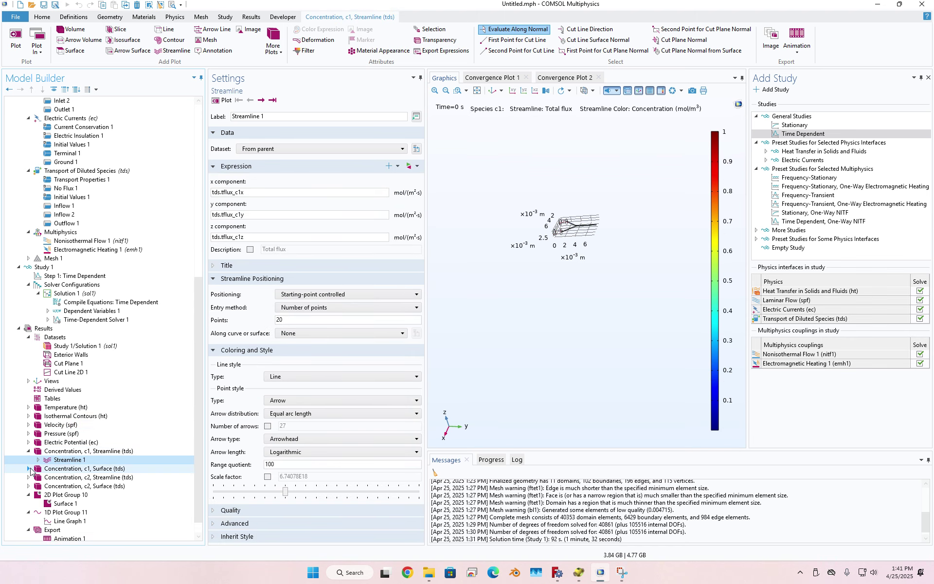
left_click(29, 469)
left_click(57, 477)
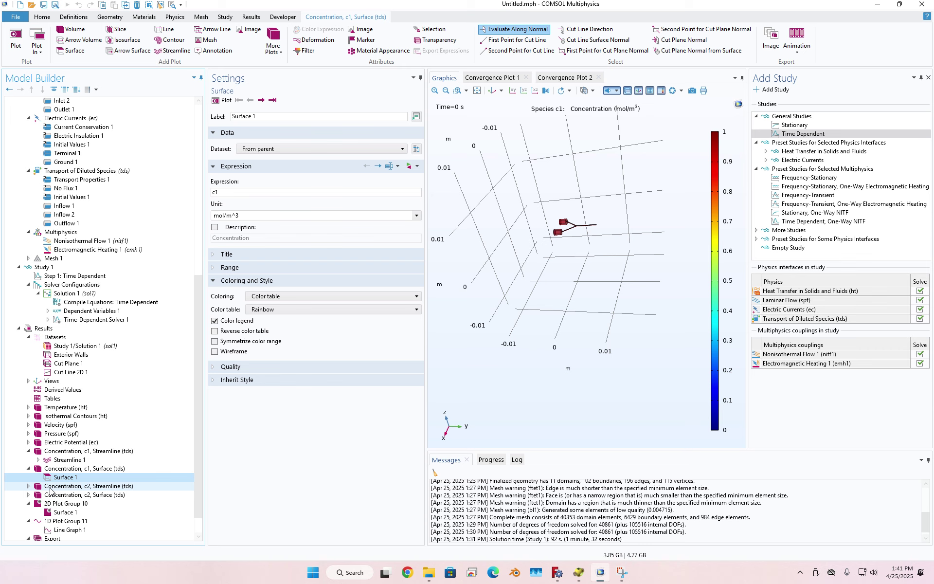
left_click(28, 486)
left_click(38, 495)
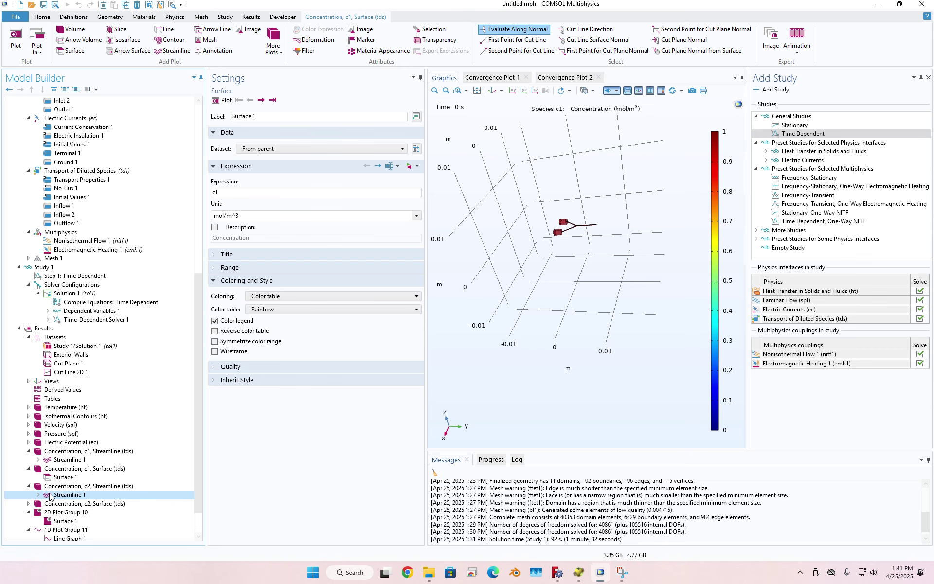
left_click(38, 495)
left_click(28, 486)
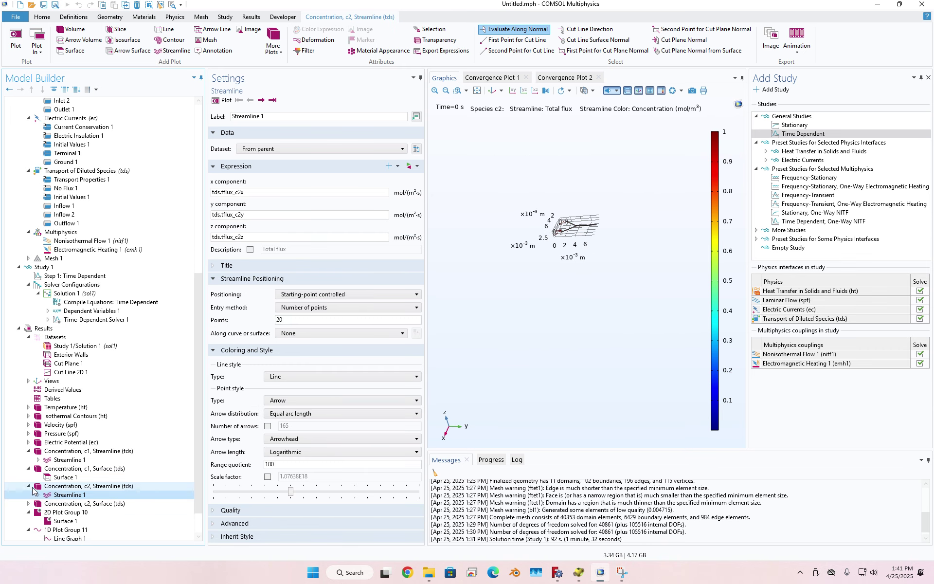
left_click(29, 469)
left_click(28, 451)
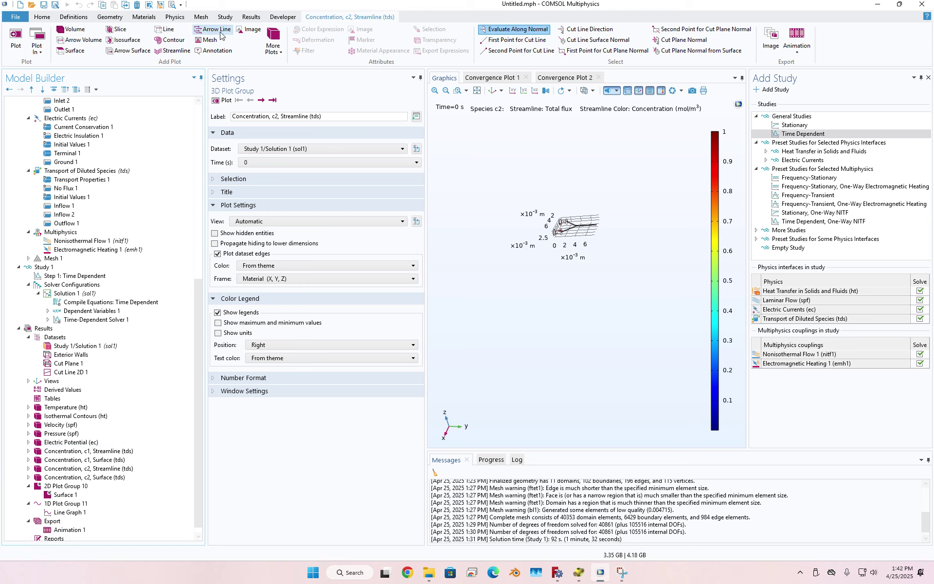
left_click(103, 515)
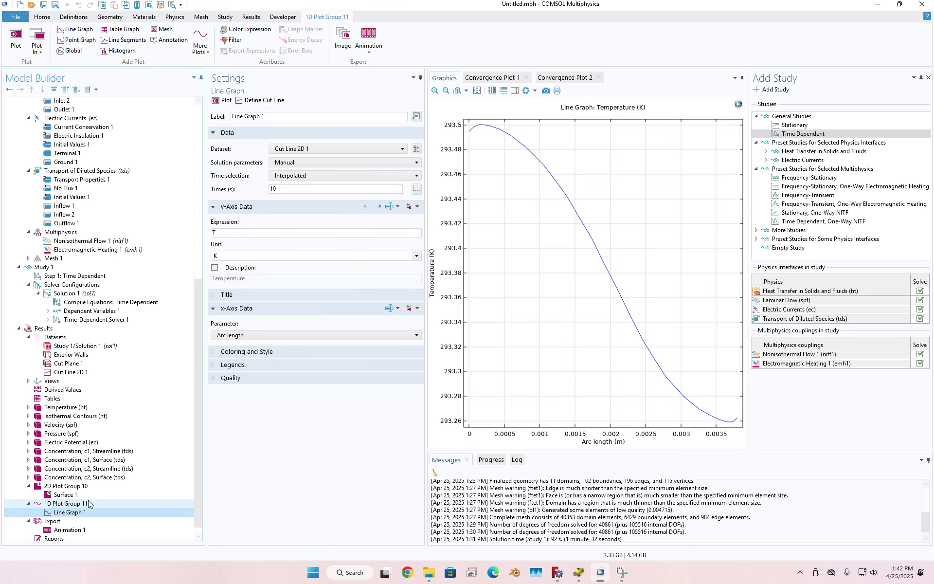